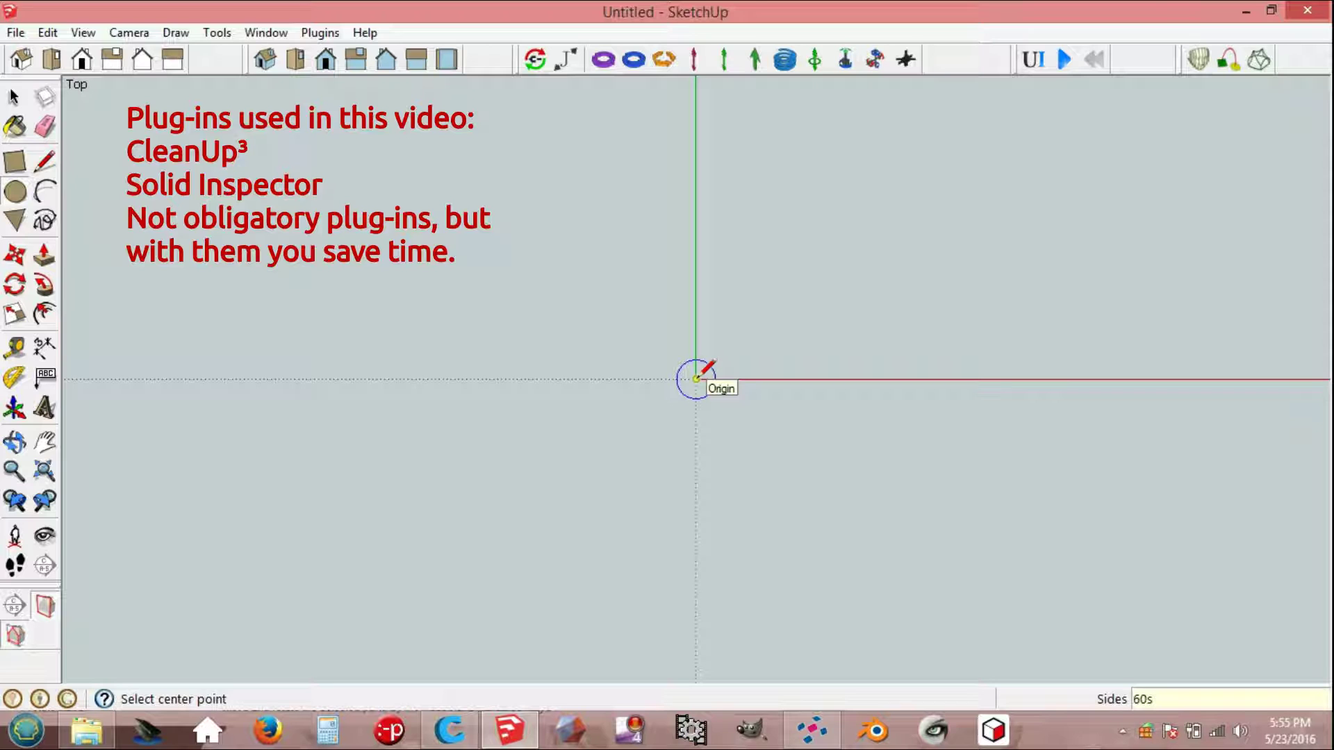
# Step: Draw a 60-sided circle with a radius of 1250 mm centred on the origin
pyautogui.click(696, 378)
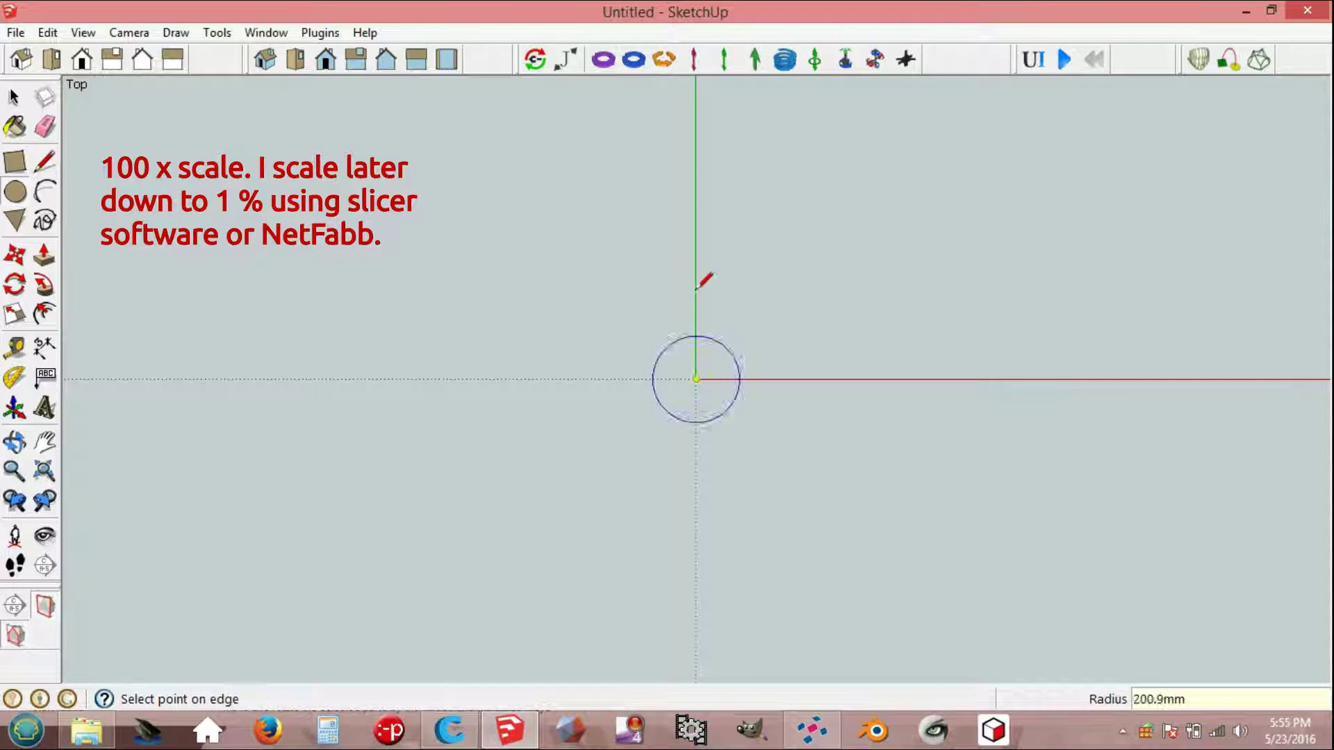
pyautogui.write('1')
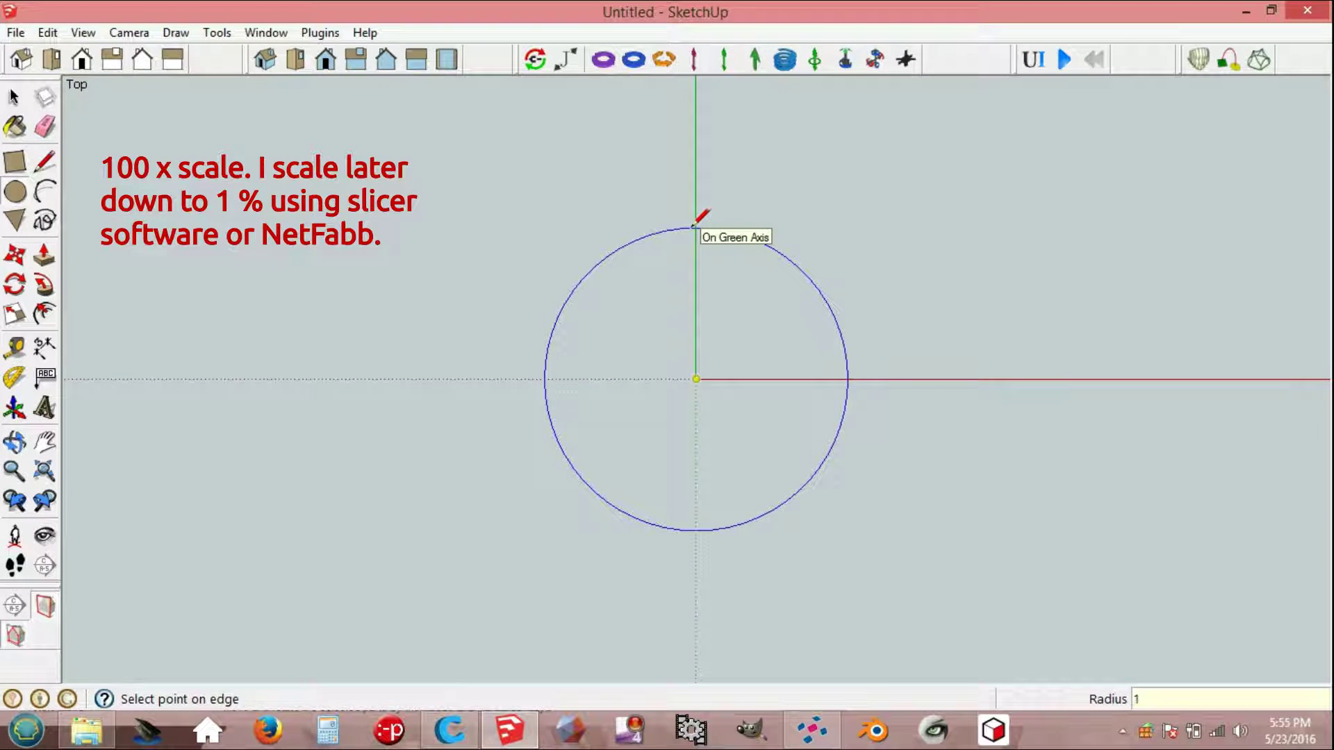
pyautogui.write('250')
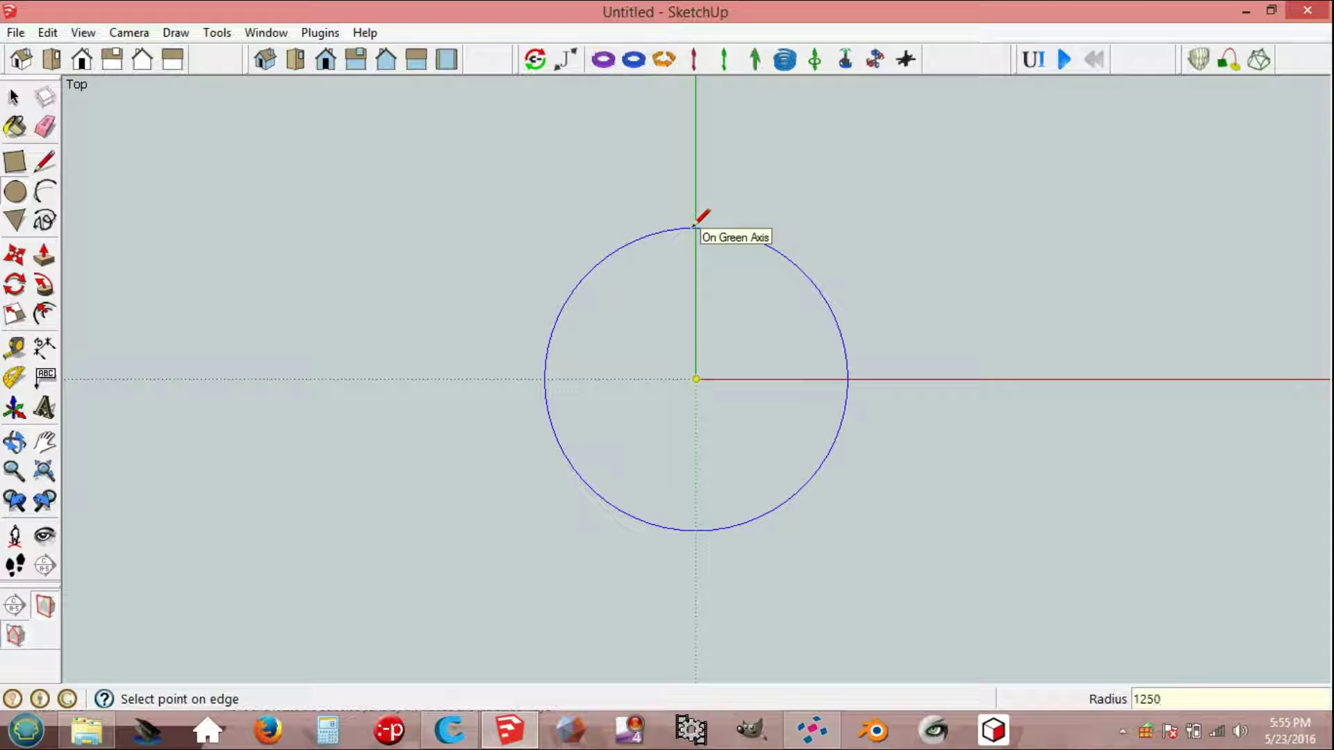
pyautogui.press('Return')
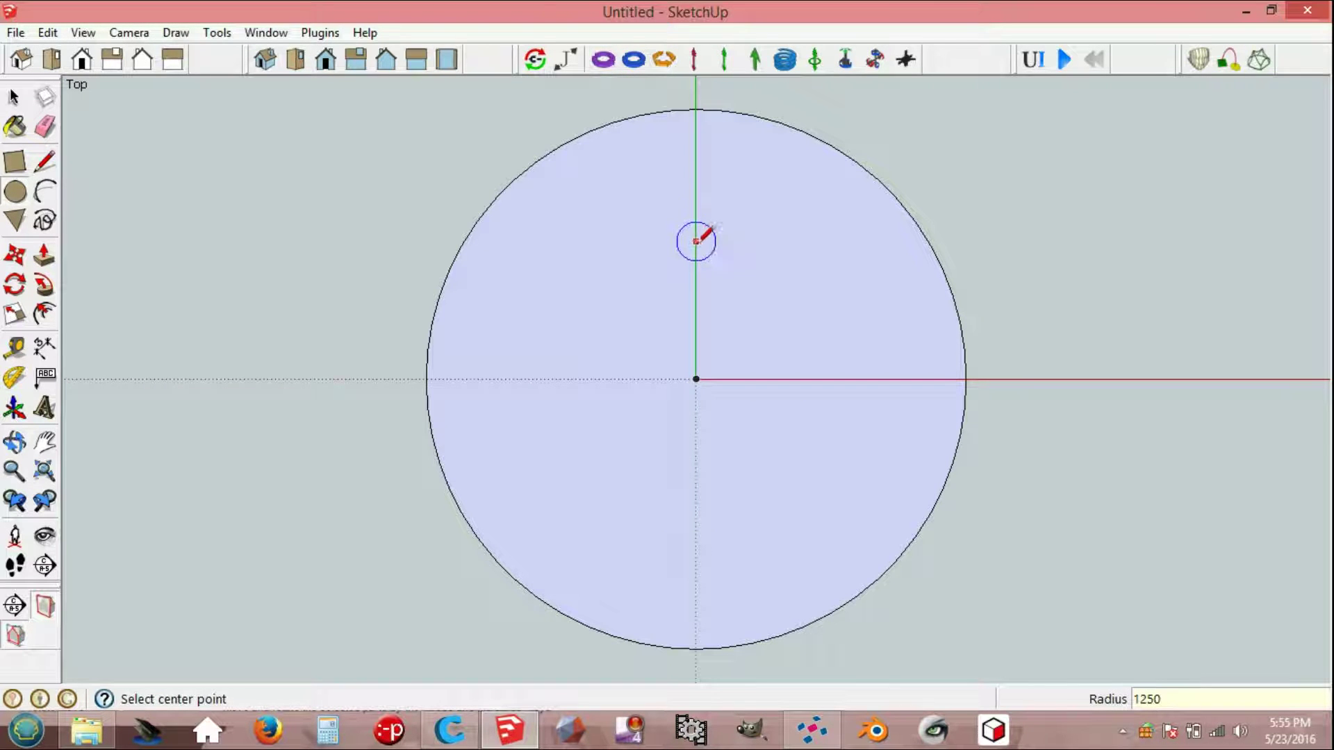
# Step: Draw a 125 mm line from the origin along the positive red axis and a 60-sided circle of radius 950 mm centred on its end
pyautogui.press('l')
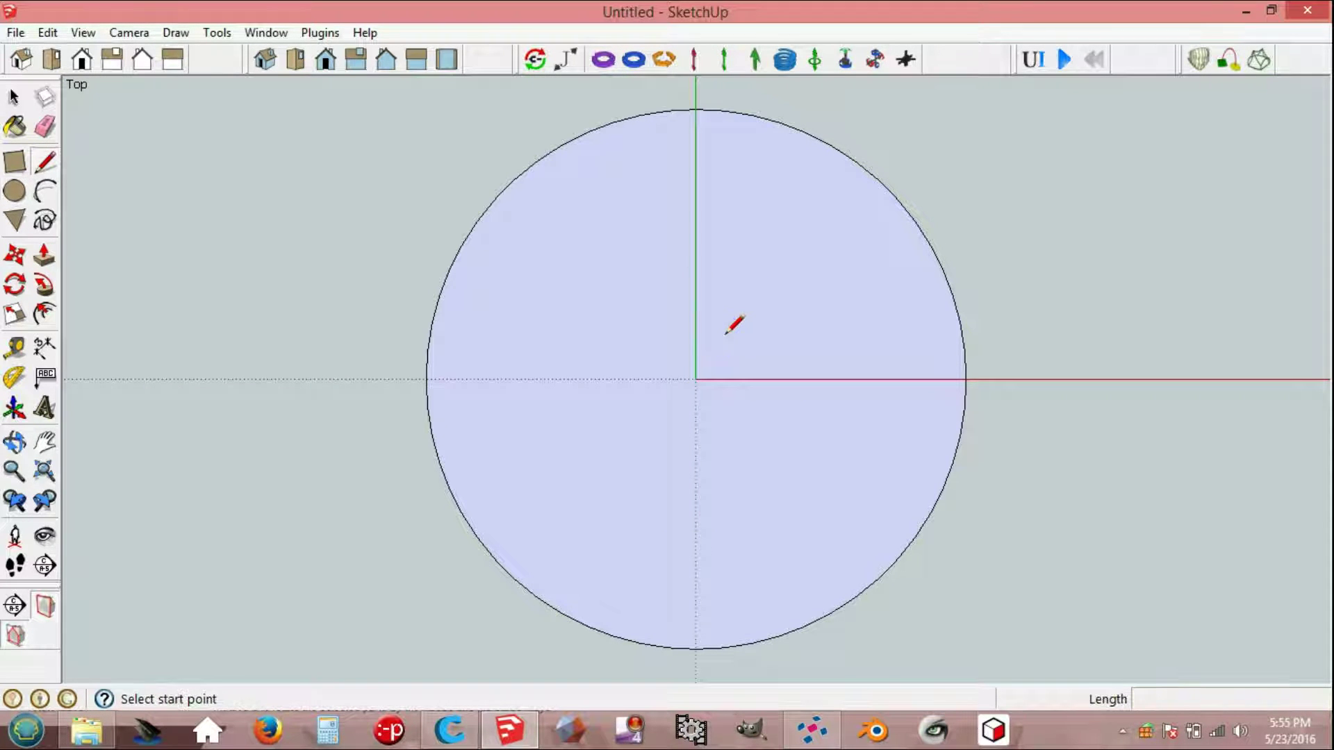
pyautogui.click(696, 378)
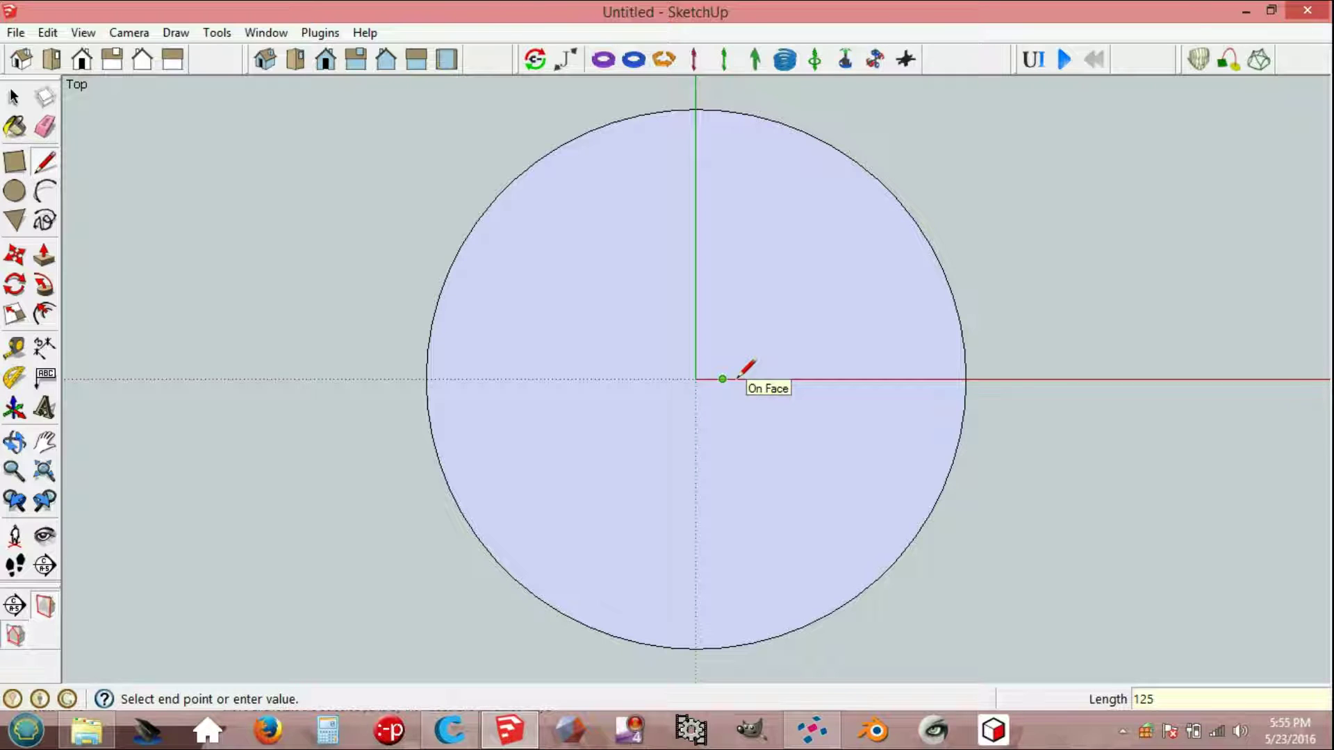
pyautogui.press('c')
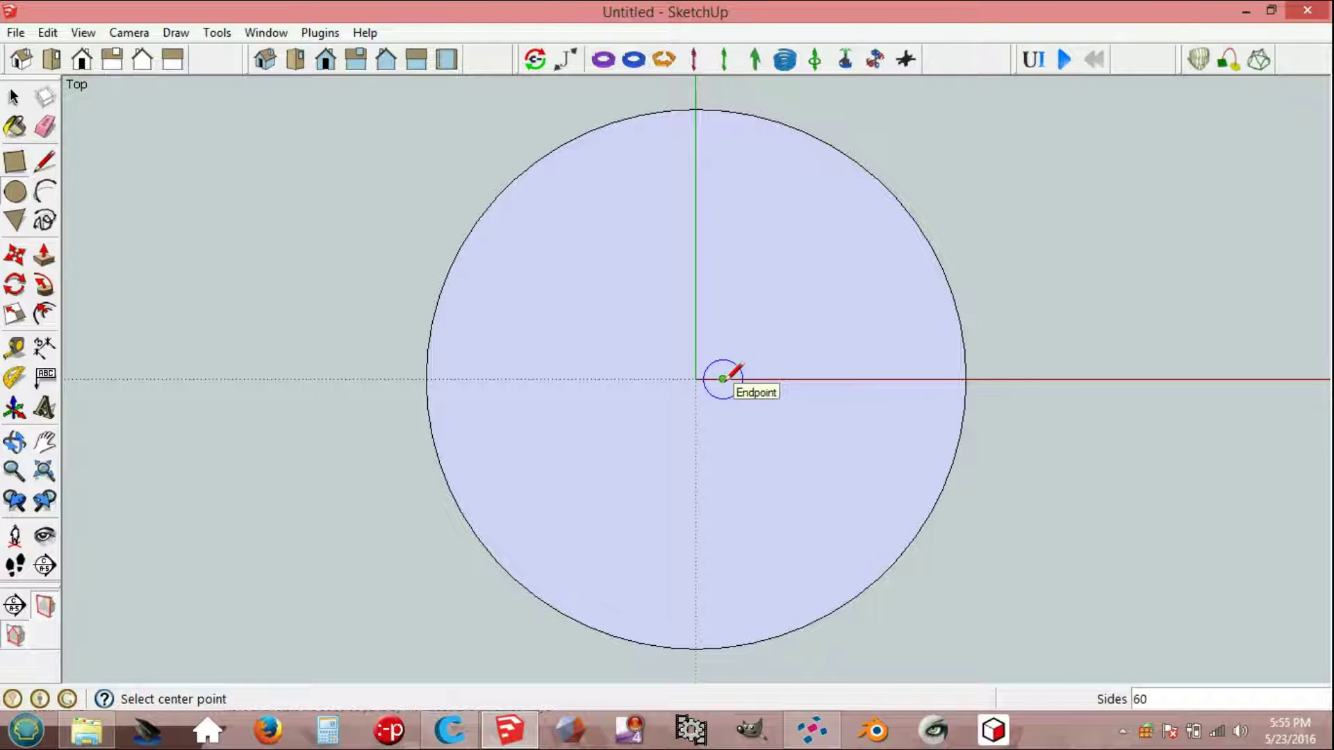
pyautogui.click(723, 378)
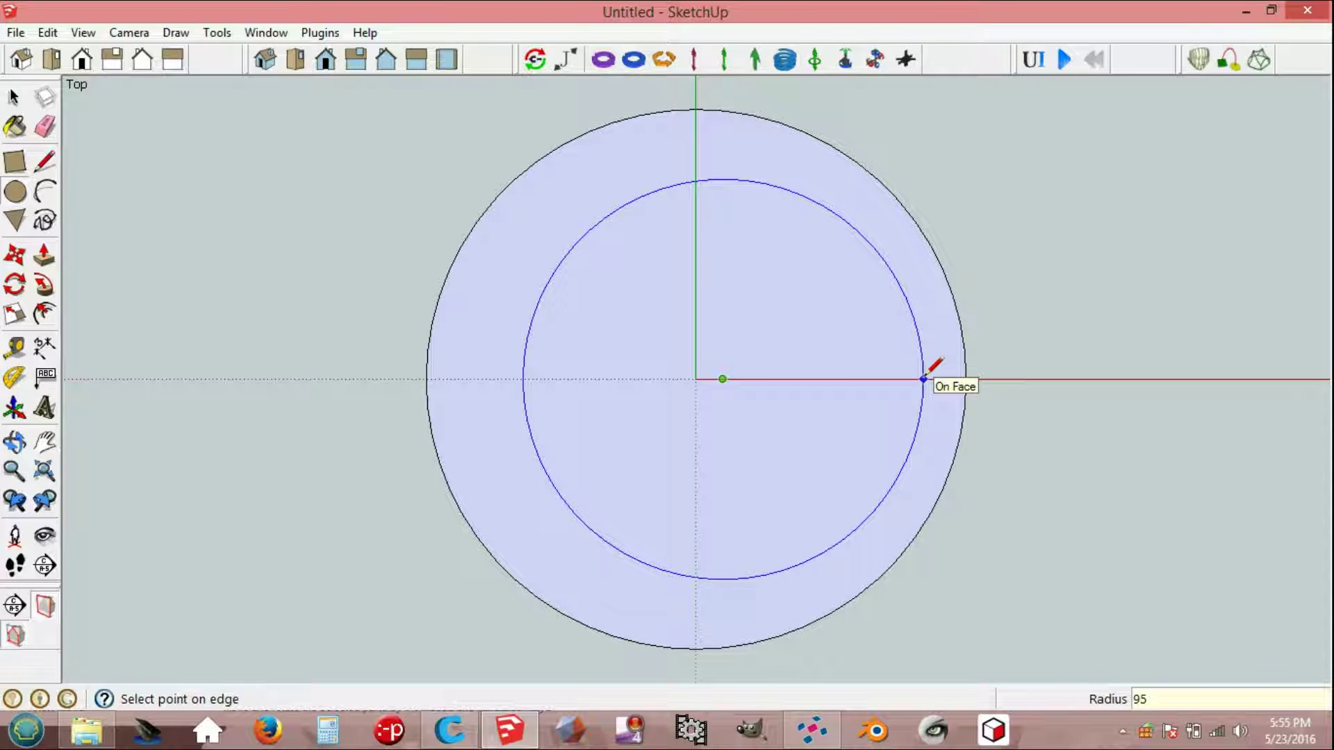
pyautogui.press('Return')
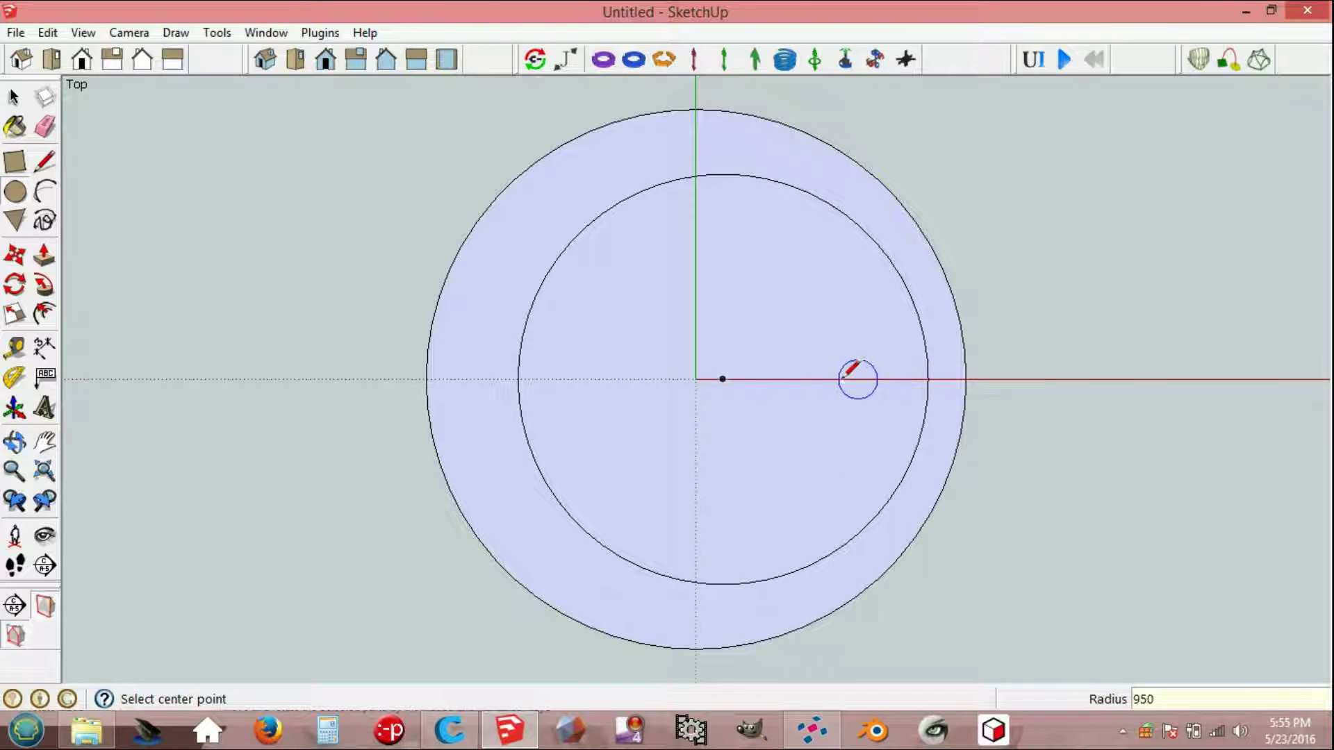
# Step: Create two protractor guides through the origin, at 60 degrees on either side of the red axis
pyautogui.click(14, 379)
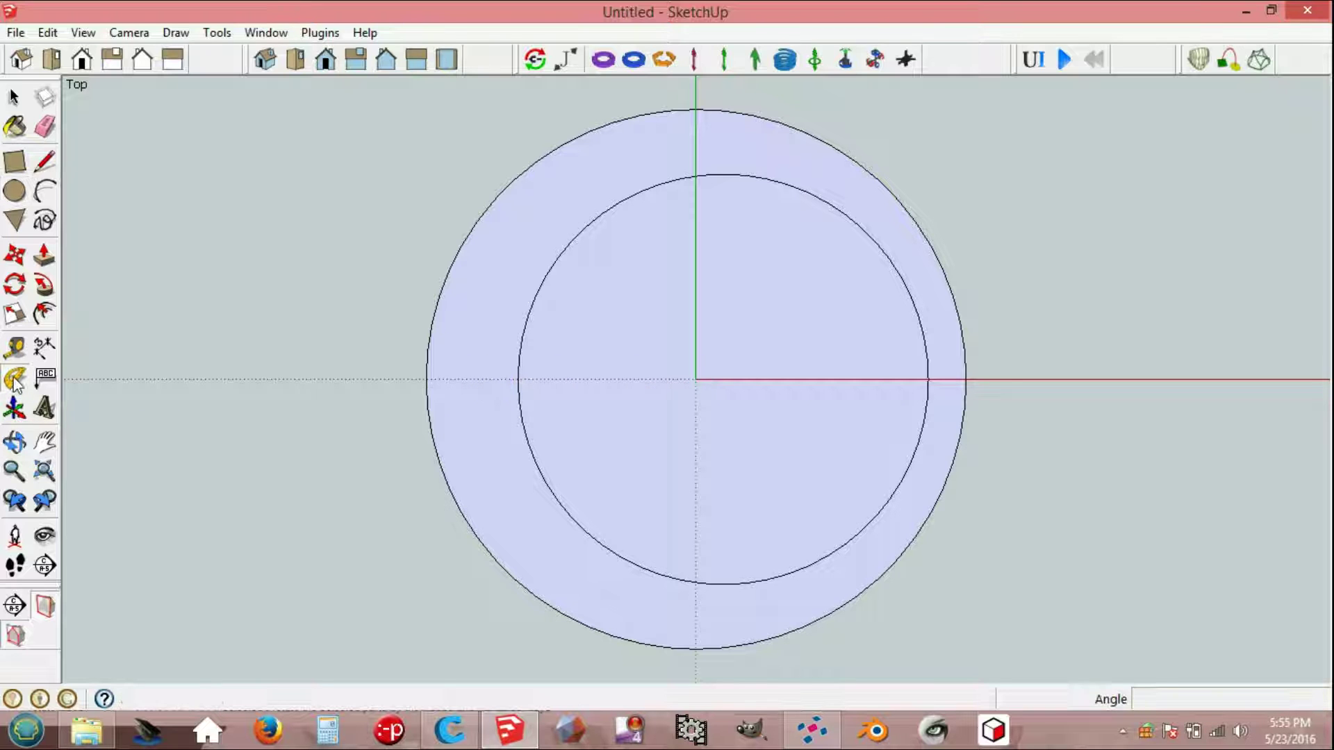
pyautogui.click(696, 379)
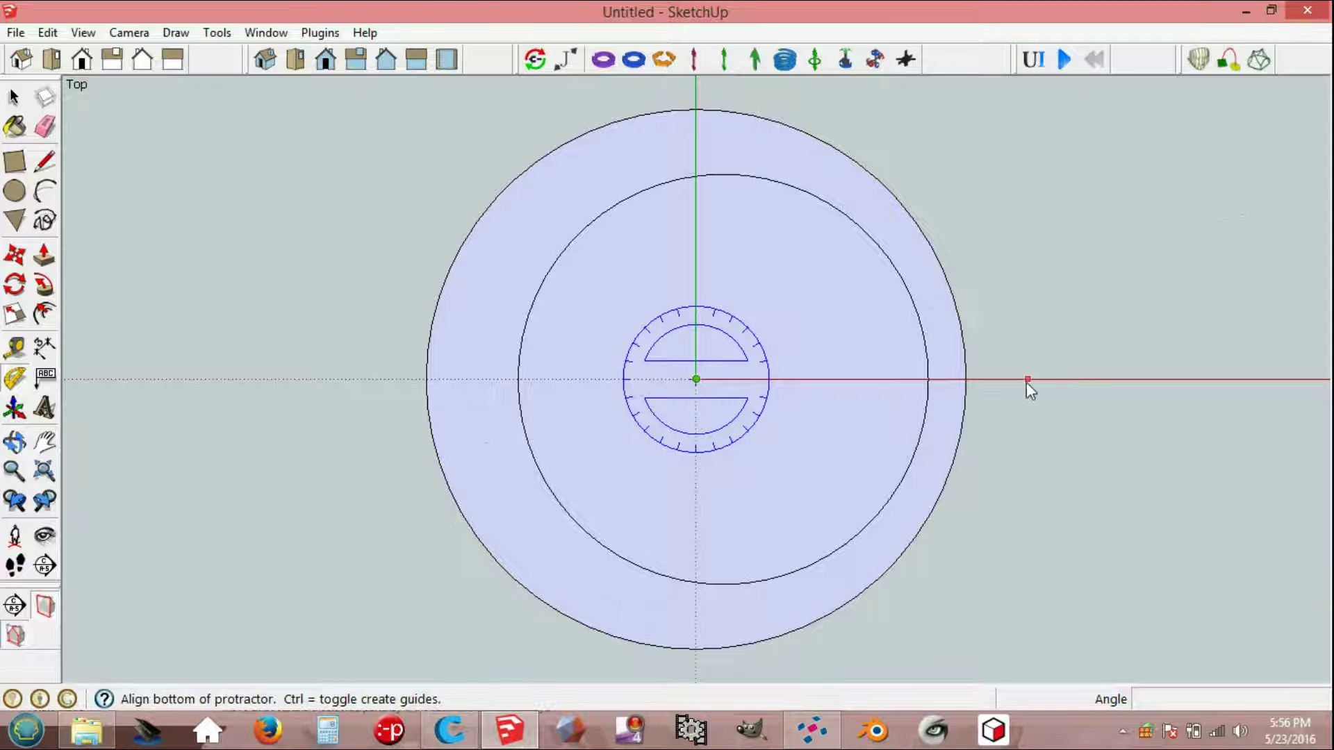
pyautogui.click(1027, 380)
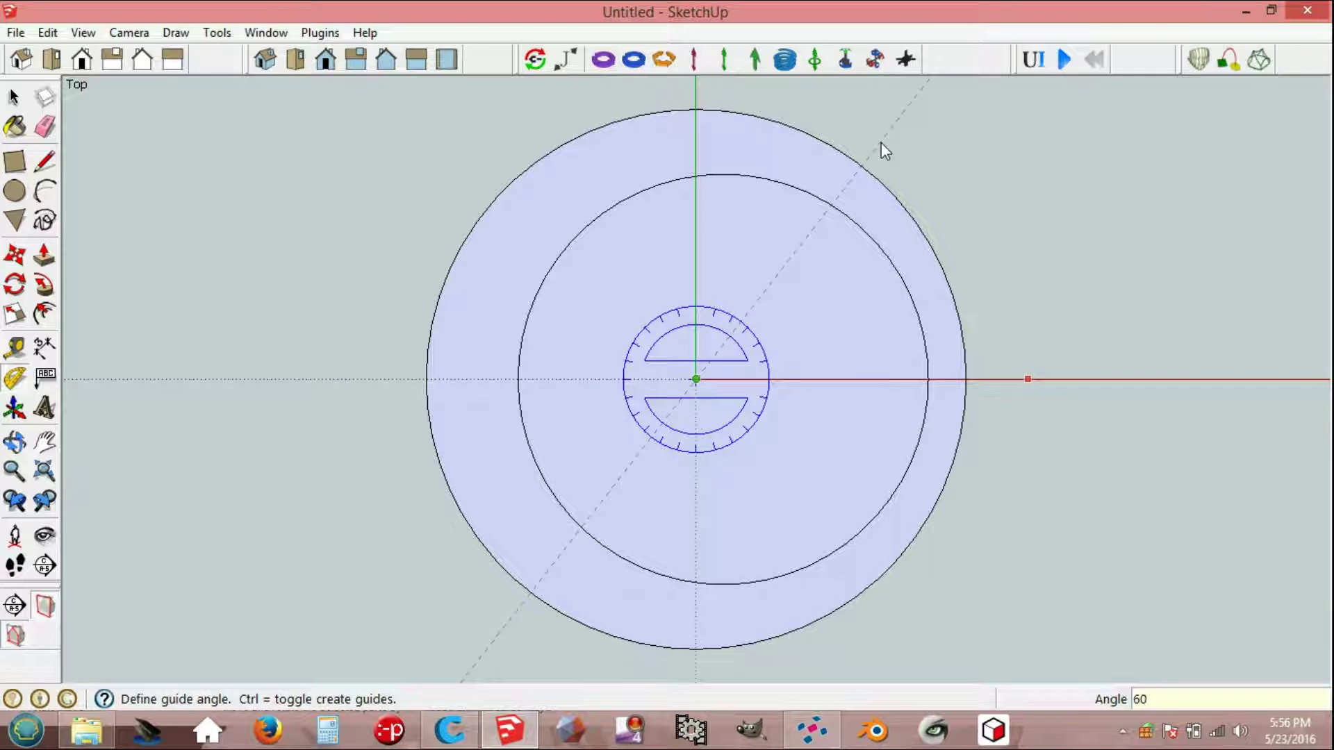
pyautogui.write('60')
pyautogui.press('Return')
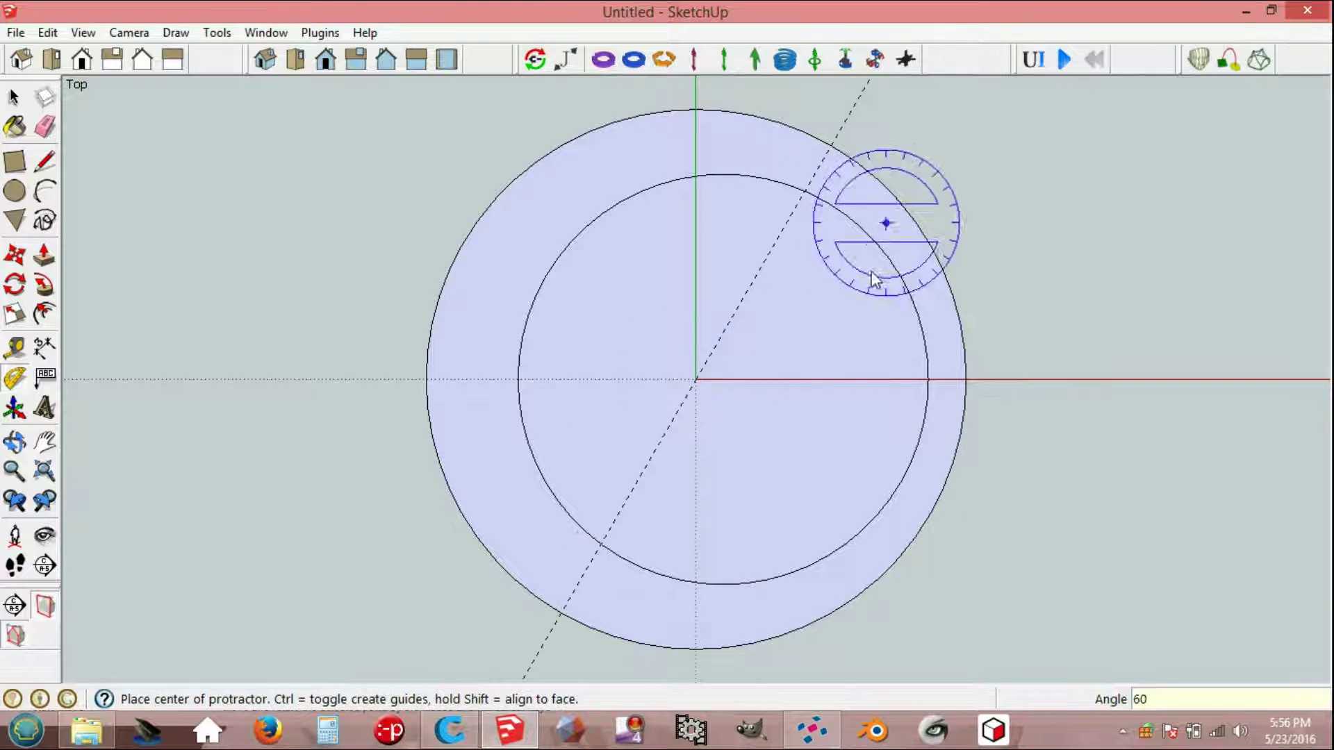
pyautogui.click(696, 379)
pyautogui.click(1011, 379)
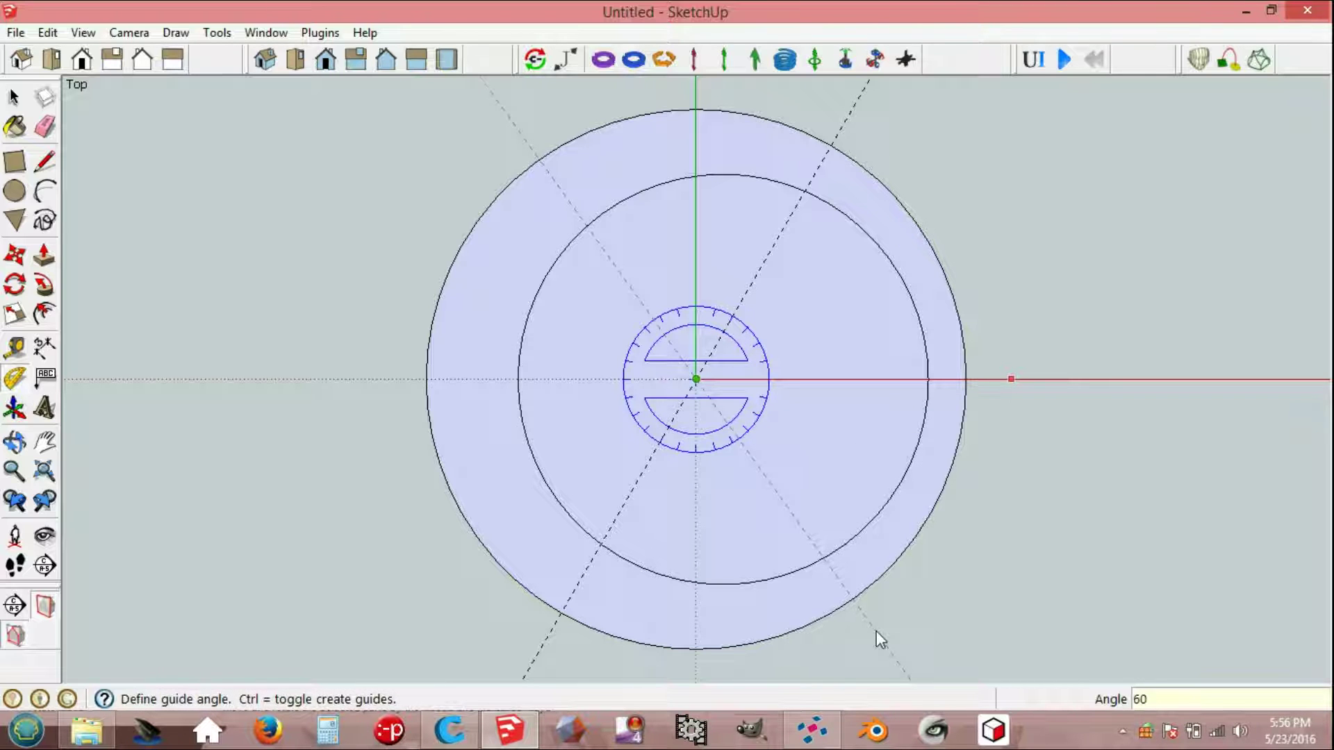
pyautogui.press('Return')
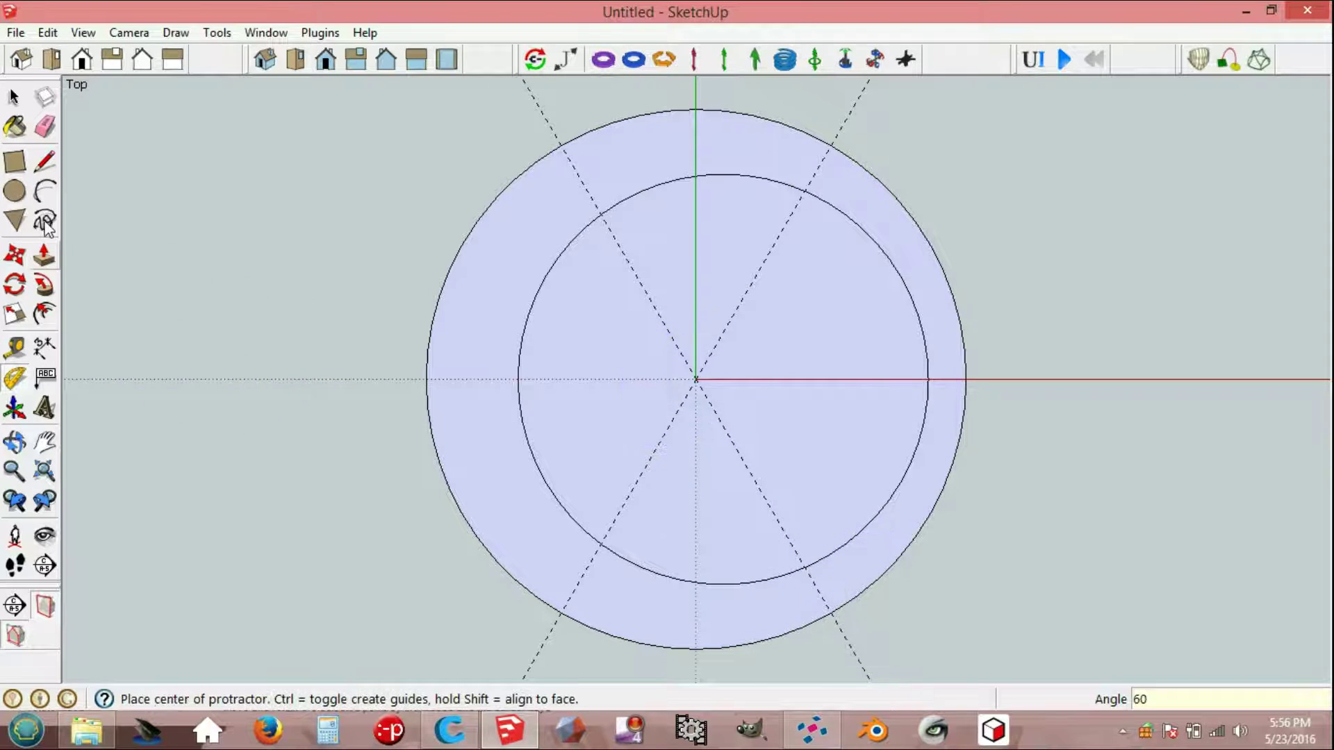
# Step: Draw two 1600 mm lines from the origin along the 60-degree guides, on the positive red-axis side
pyautogui.click(44, 162)
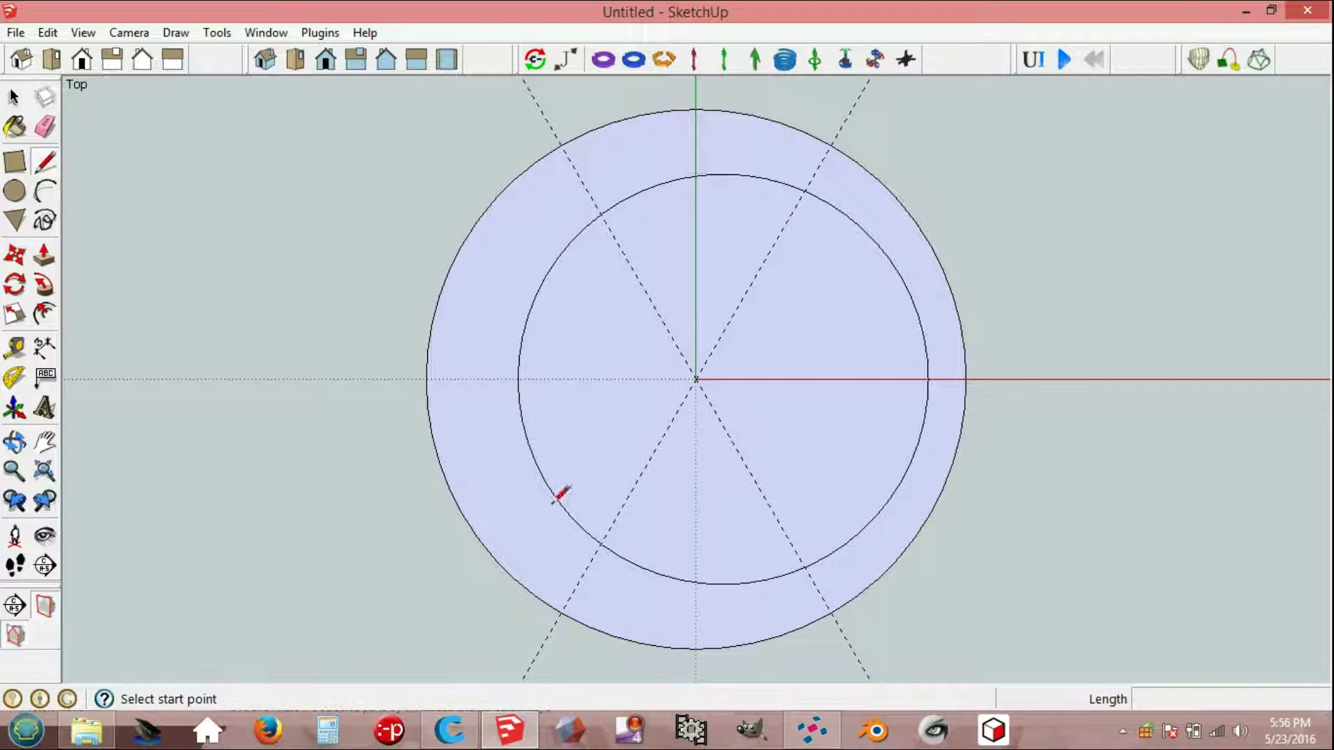
pyautogui.click(696, 378)
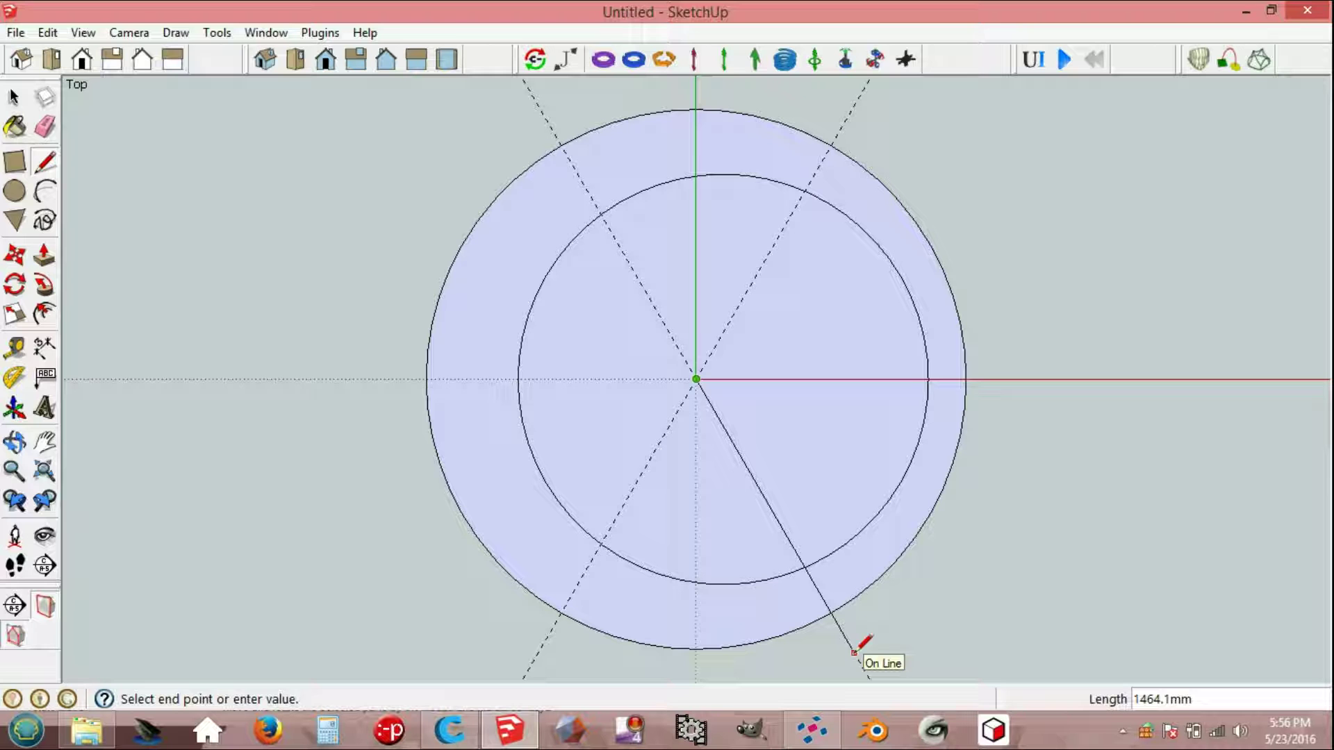
pyautogui.write('1600')
pyautogui.press('Return')
pyautogui.press('p')
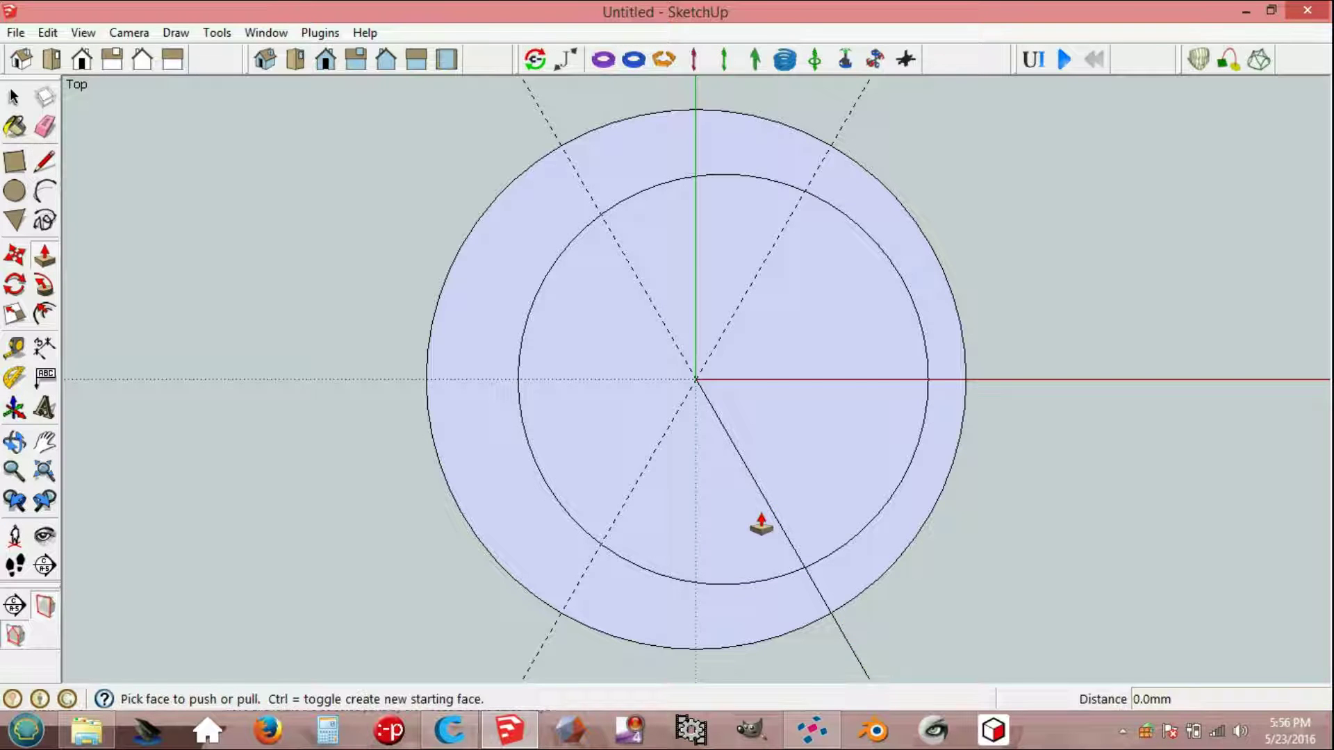
pyautogui.press('l')
pyautogui.click(695, 378)
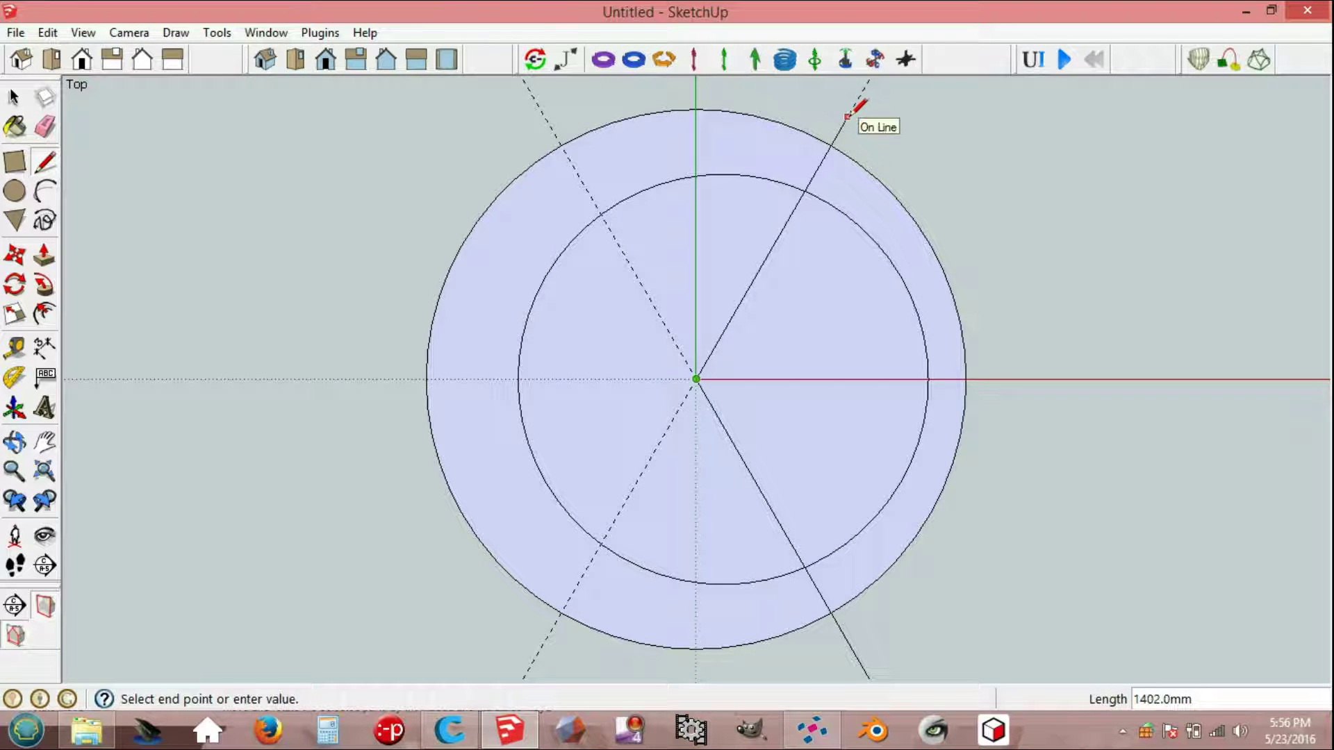
pyautogui.write('1600')
pyautogui.press('Return')
pyautogui.press('space')
# Step: Draw a 24-sided circle on each angled line, centred midway between the two large circles and reaching the outer one, radius about 122 mm
pyautogui.scroll(-3, 855, 181)
pyautogui.scroll(1, 803, 369)
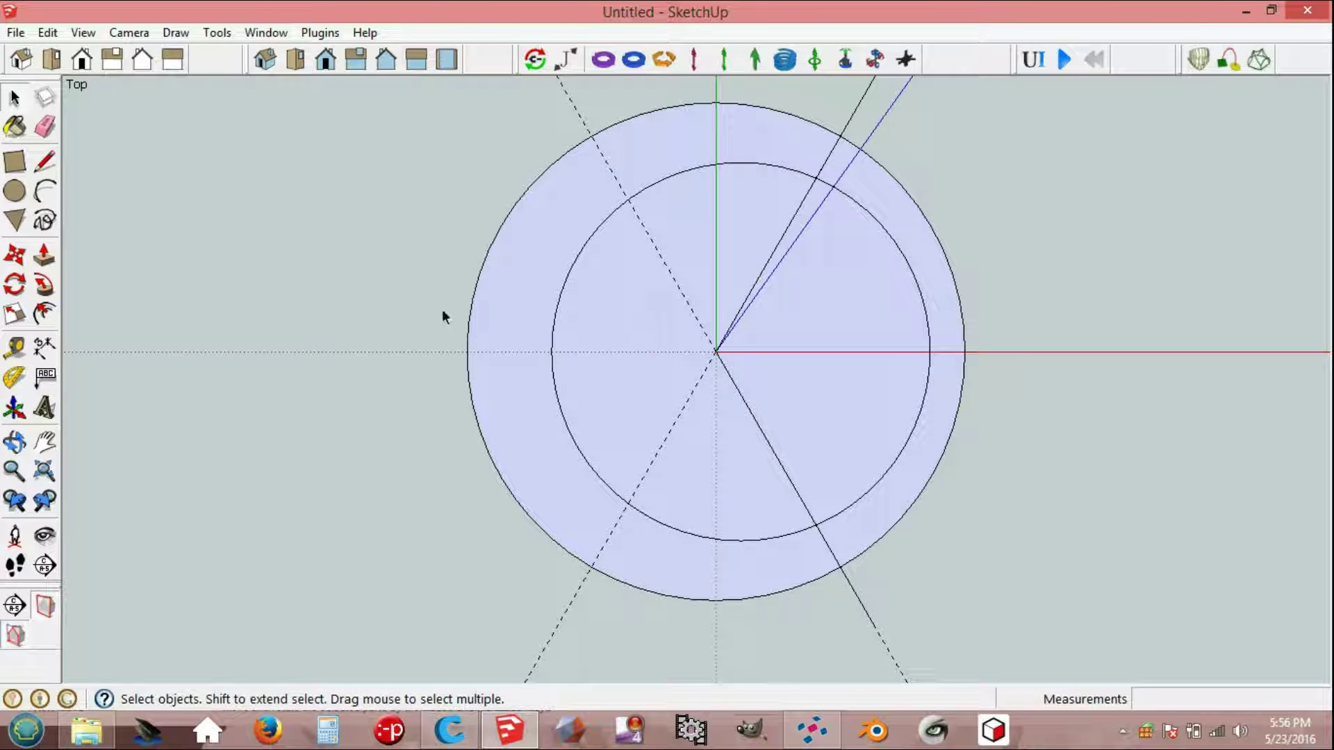
pyautogui.press('c')
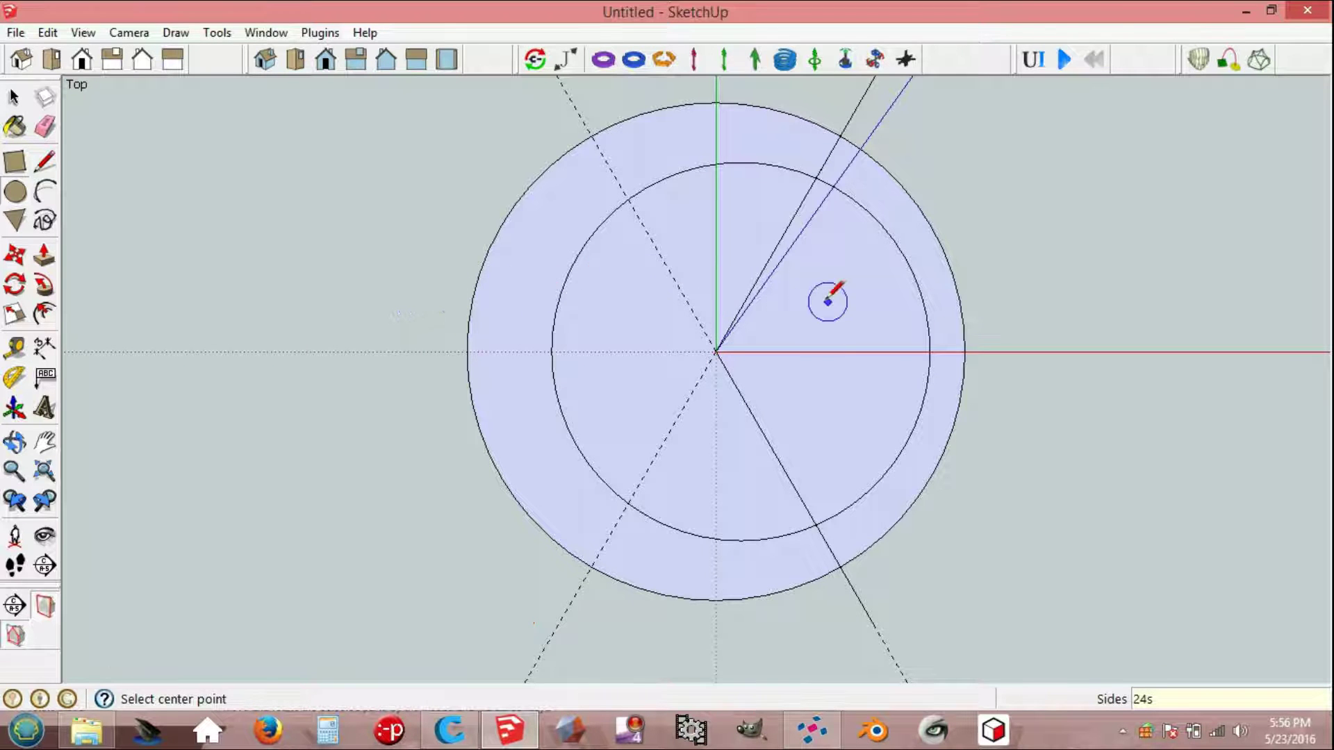
pyautogui.scroll(1, 819, 253)
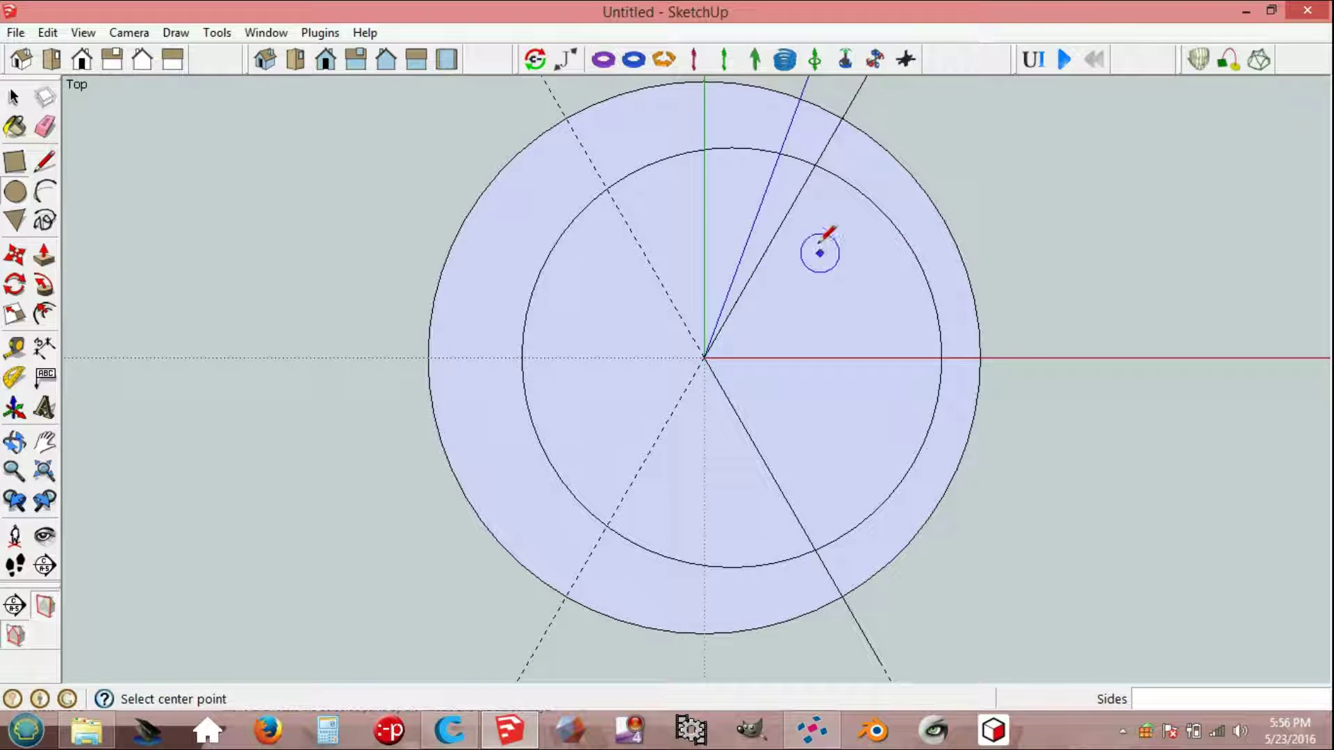
pyautogui.click(829, 141)
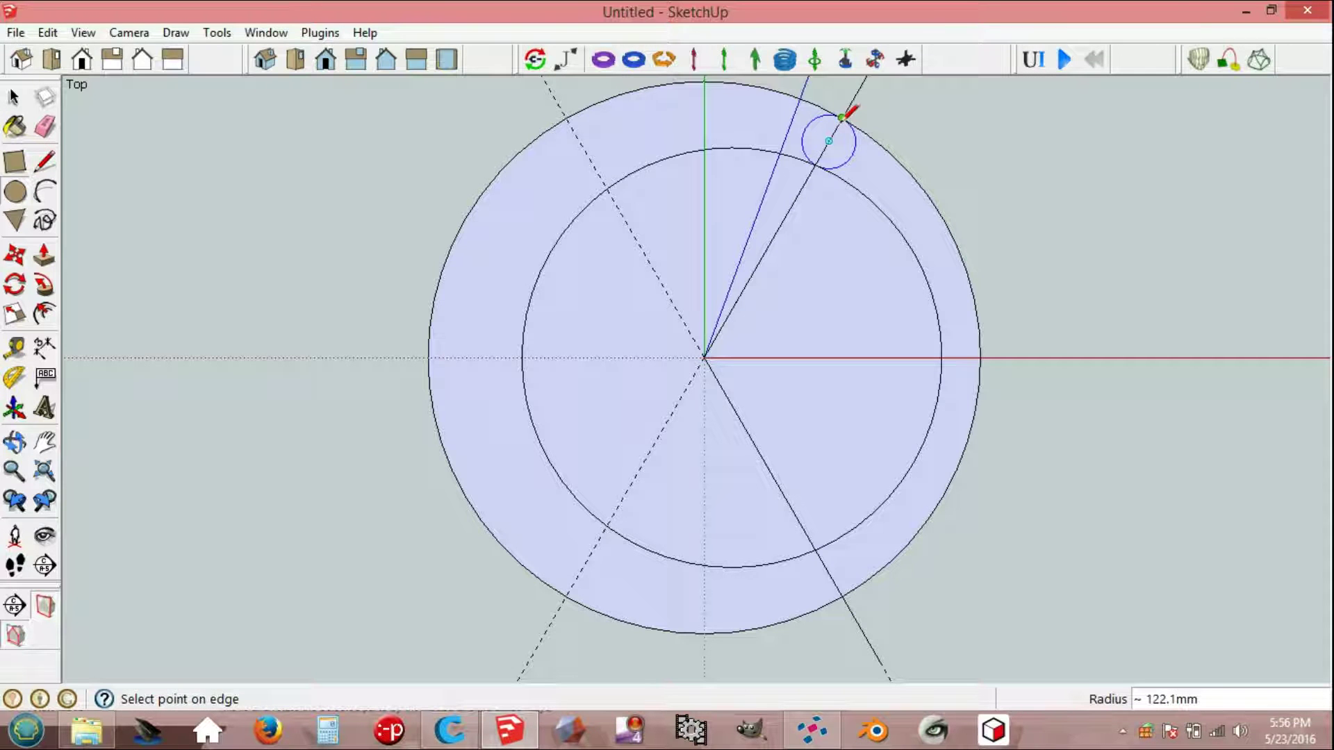
pyautogui.click(842, 116)
pyautogui.scroll(1, 871, 618)
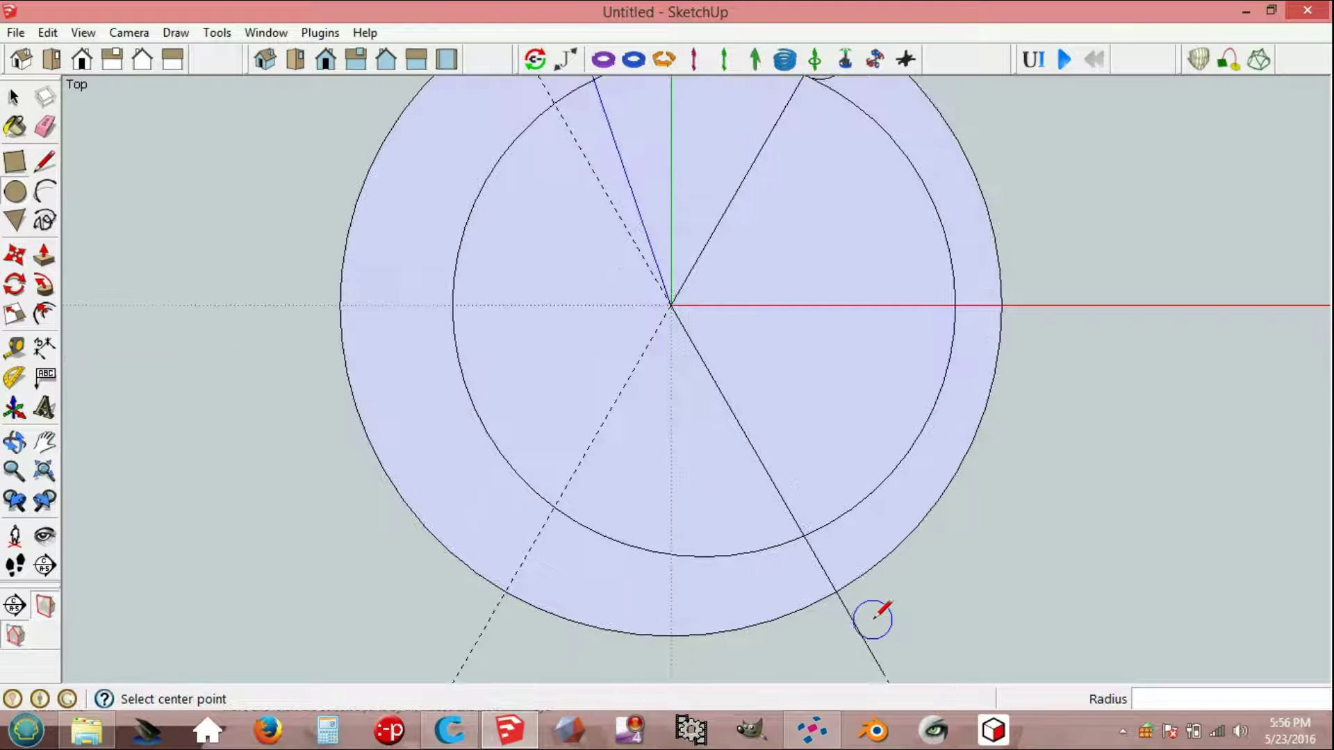
pyautogui.click(819, 562)
pyautogui.click(844, 586)
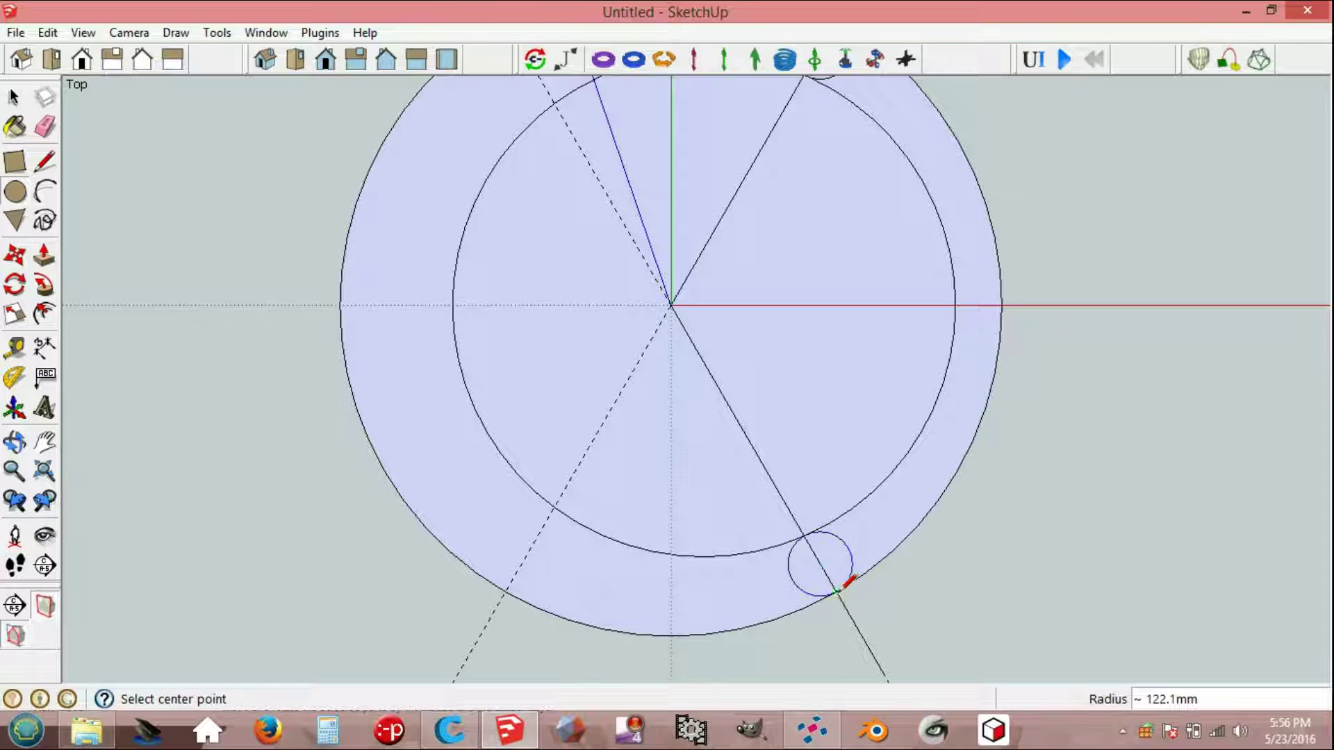
# Step: Draw a 2000 by 1000 mm rectangle with lines, from the green axis along the positive red axis, extending 500 mm either side of it
pyautogui.scroll(1, 819, 563)
pyautogui.scroll(-3, 781, 491)
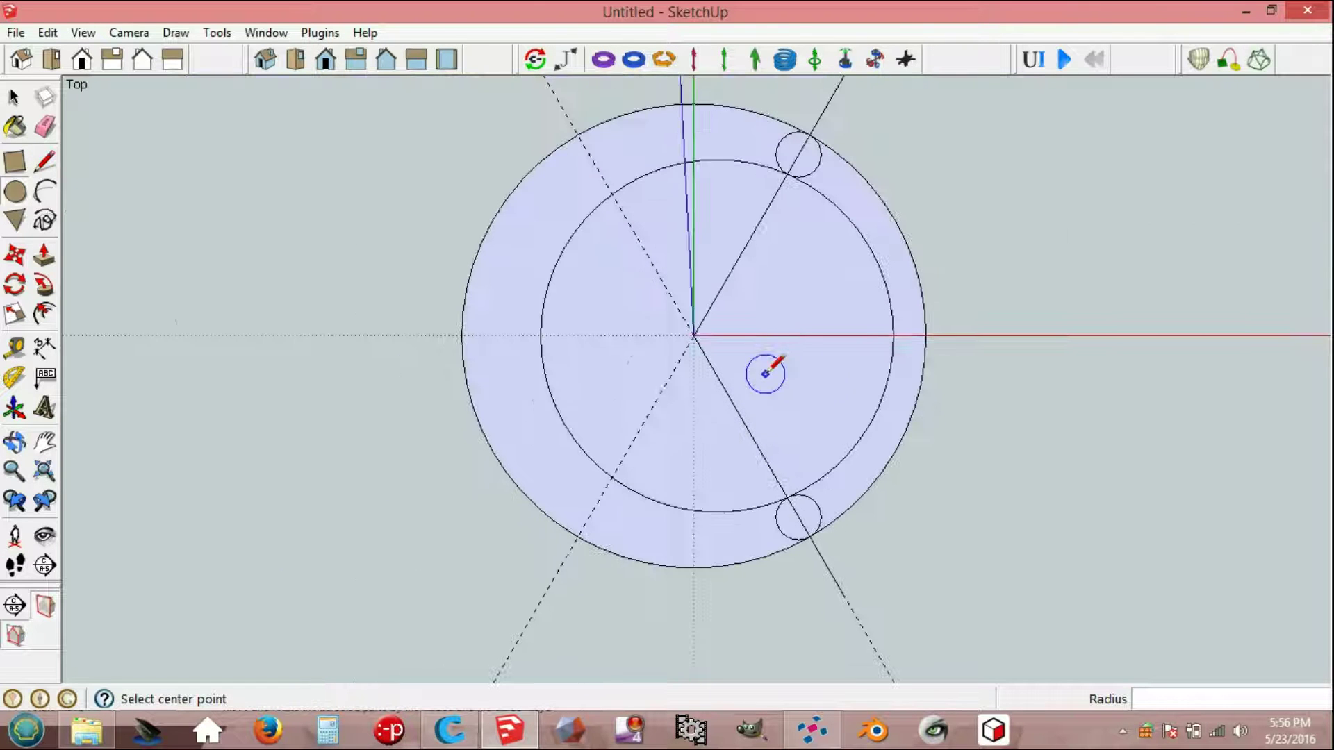
pyautogui.scroll(1, 747, 264)
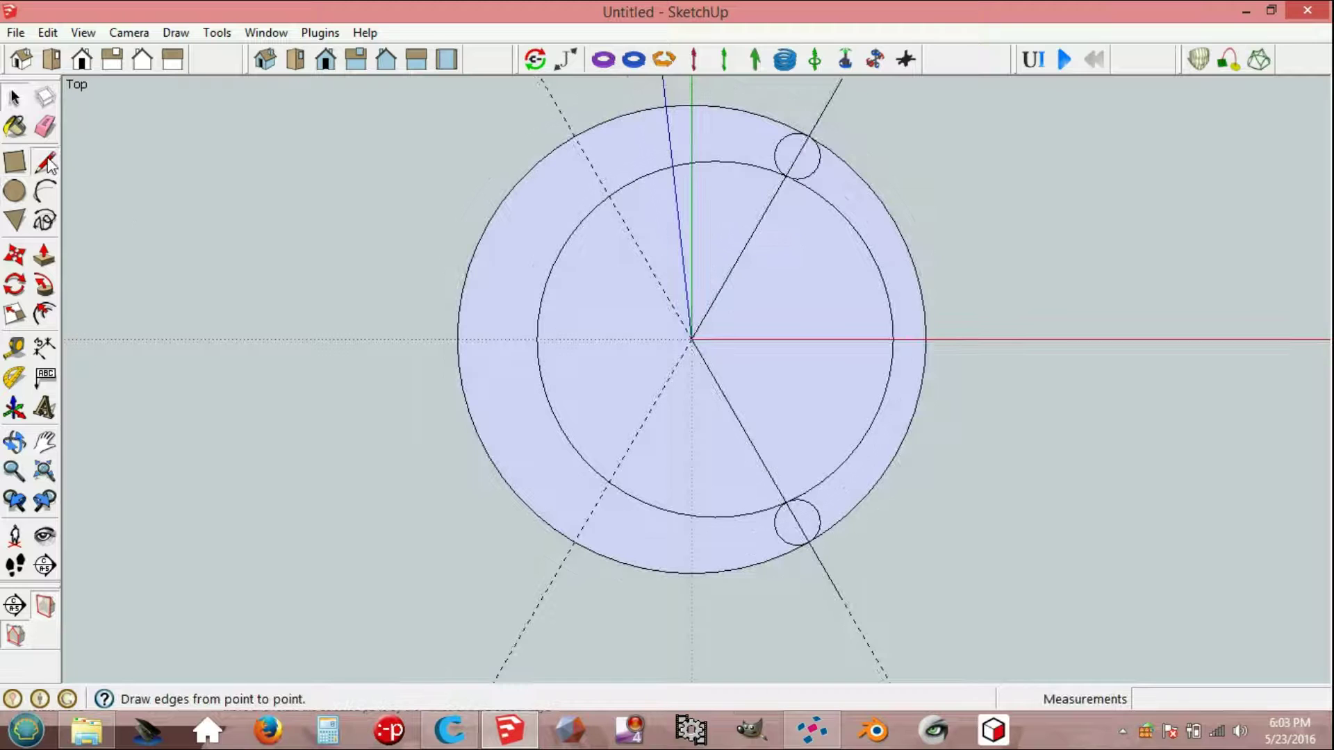
pyautogui.click(43, 162)
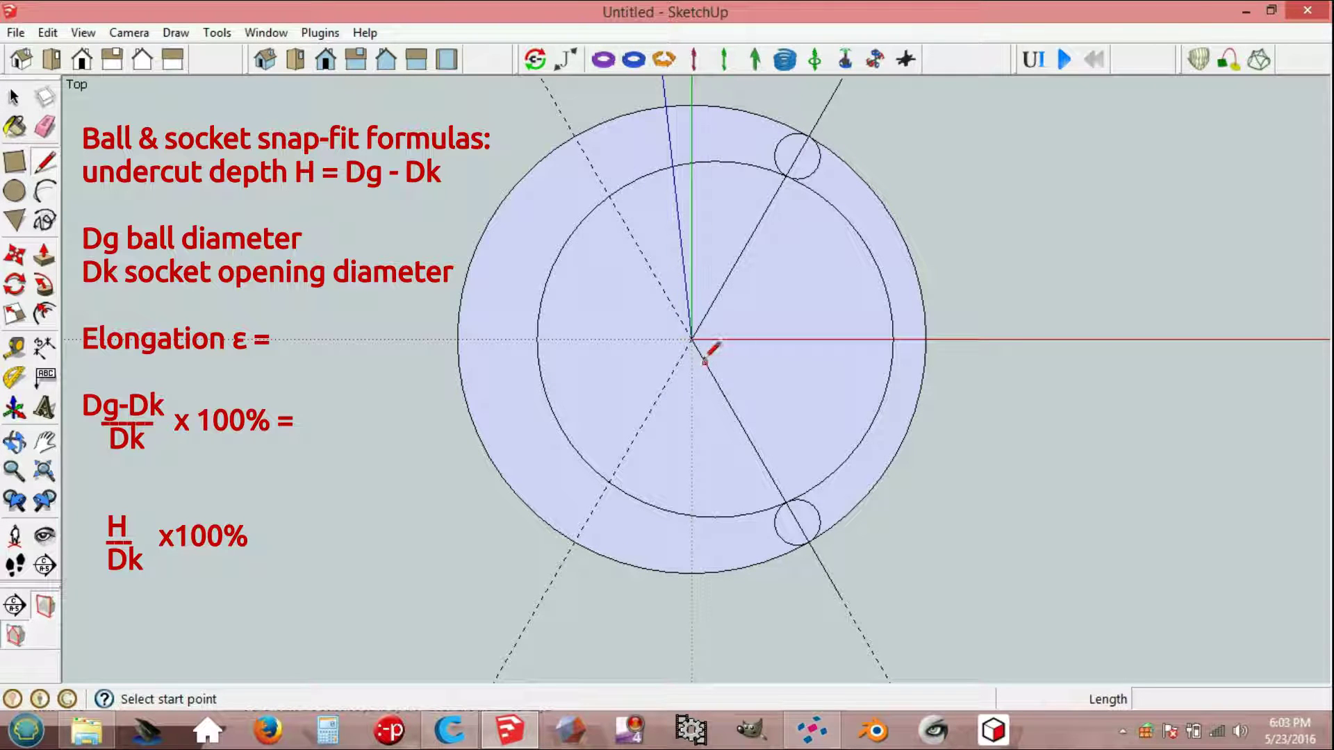
pyautogui.click(692, 339)
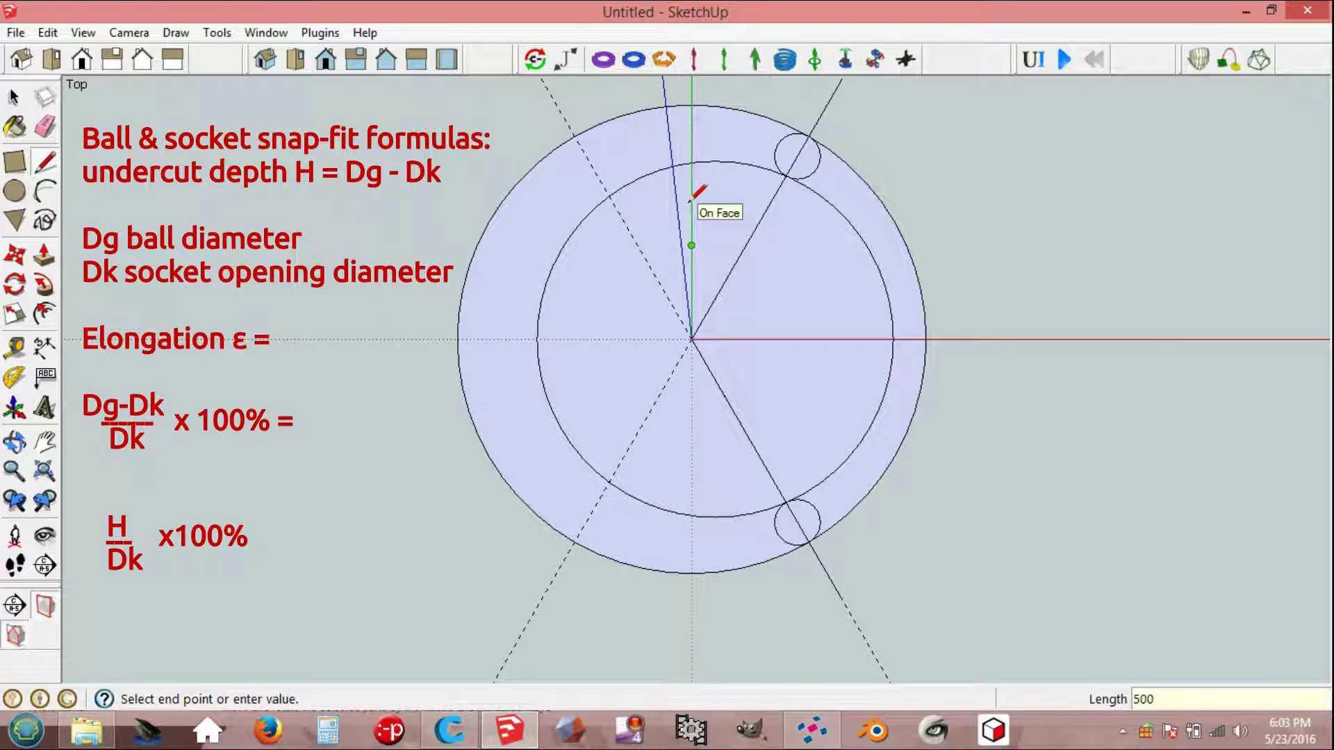
pyautogui.press('Return')
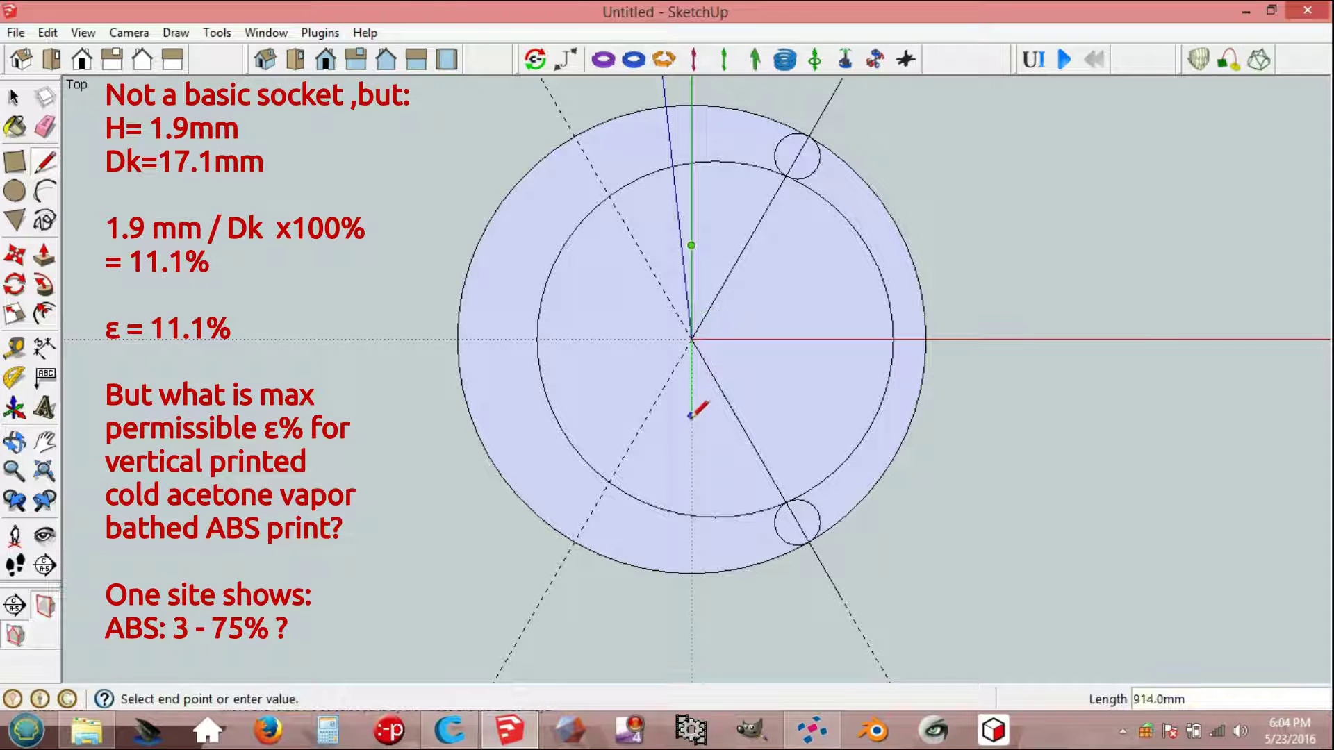
pyautogui.write('1968')
pyautogui.press('Return')
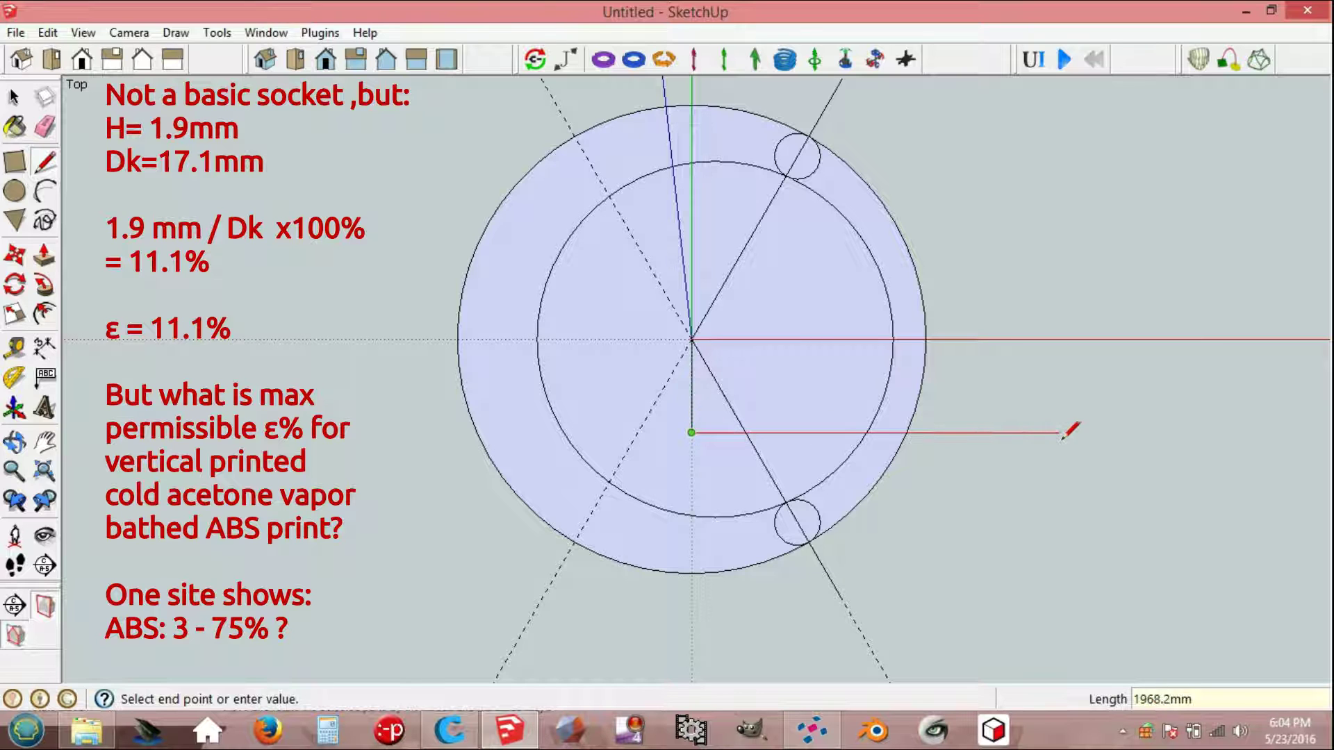
pyautogui.write('2000')
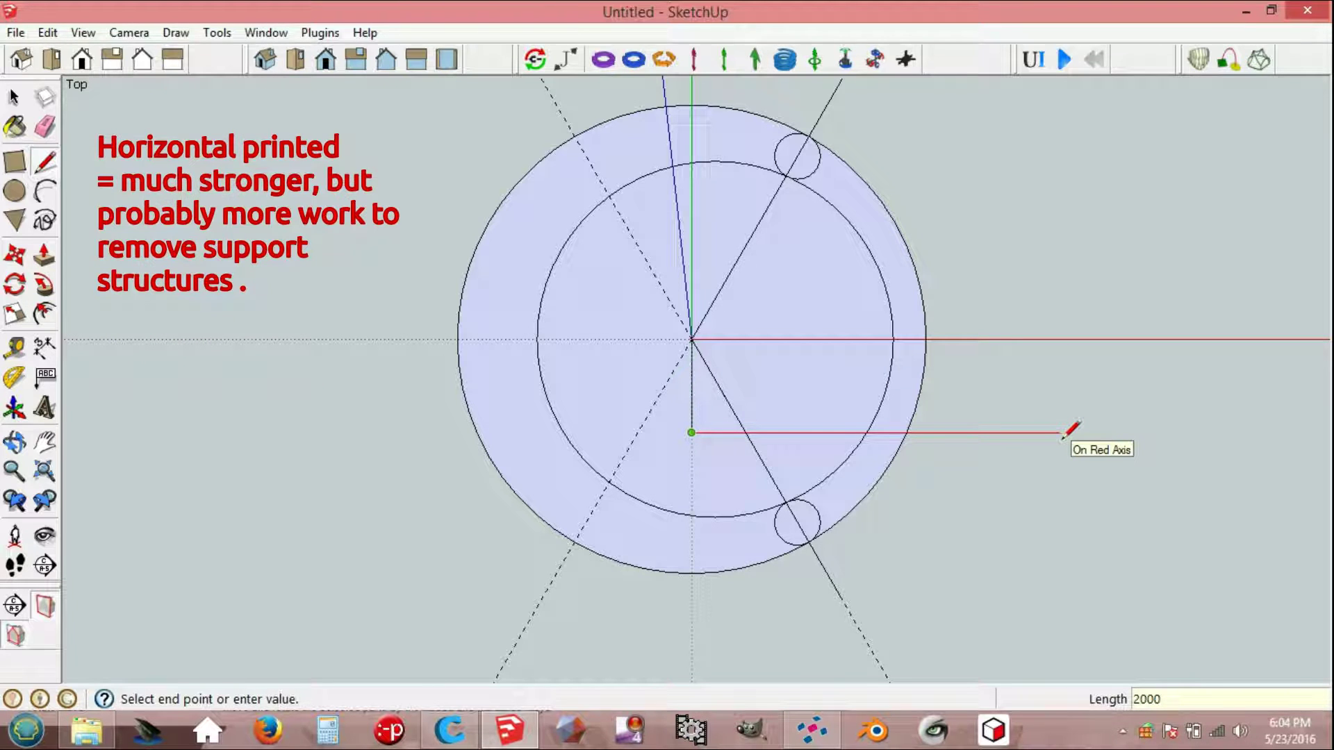
pyautogui.press('Return')
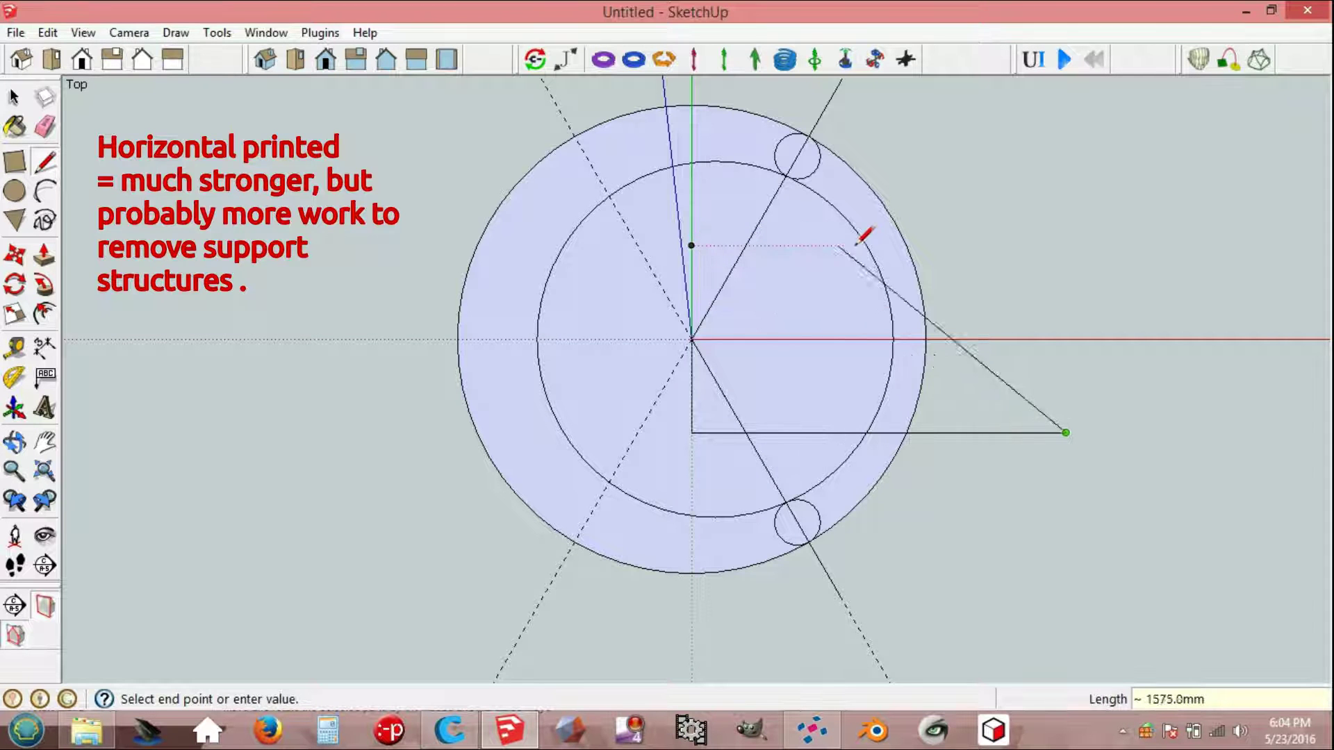
pyautogui.click(1066, 245)
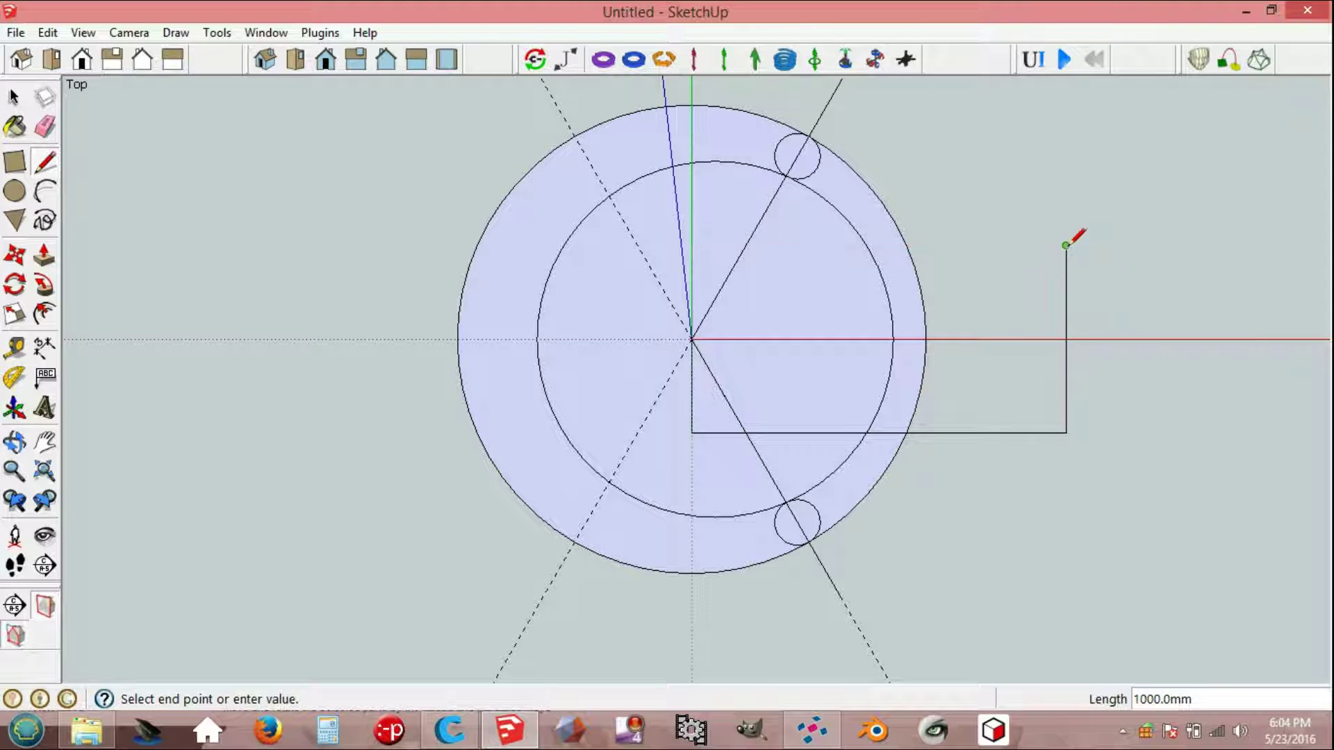
pyautogui.click(693, 245)
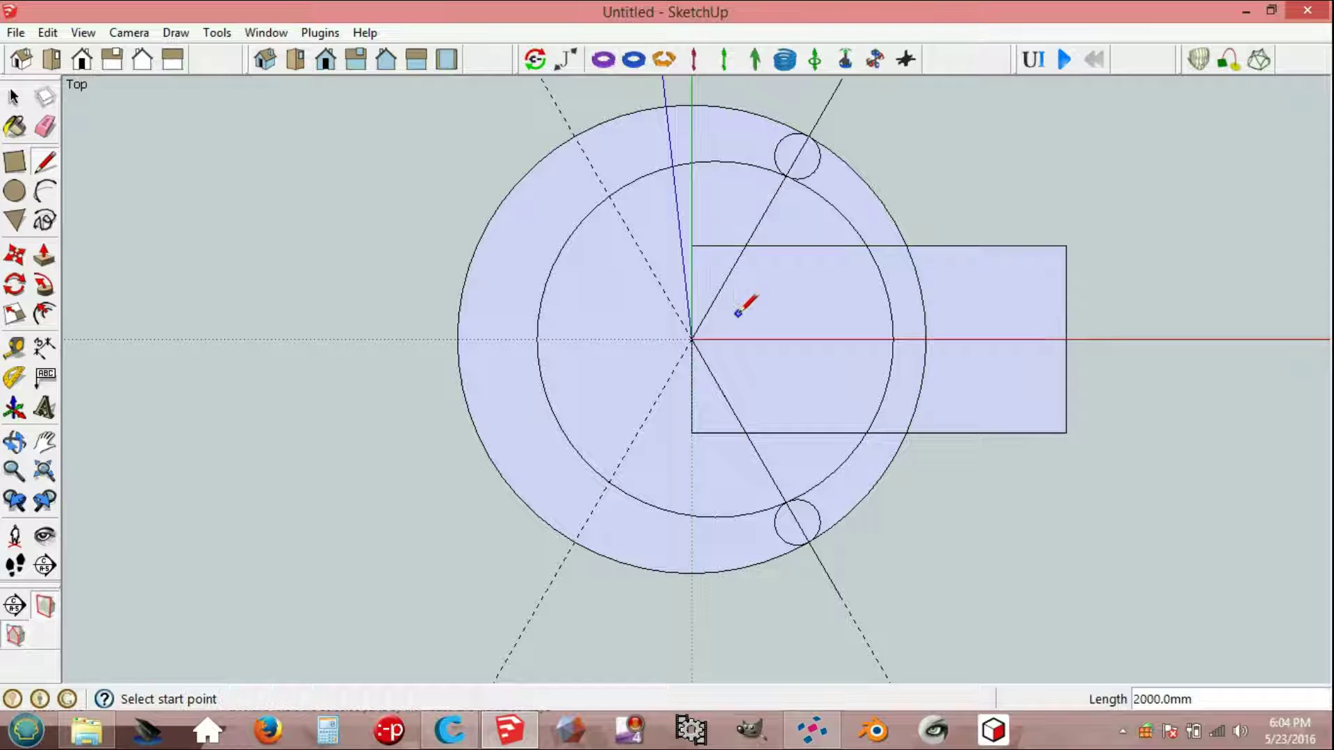
# Step: Erase both protractor guides and the portions of the two angled lines inside the inner large circle
pyautogui.press('space')
pyautogui.press('e')
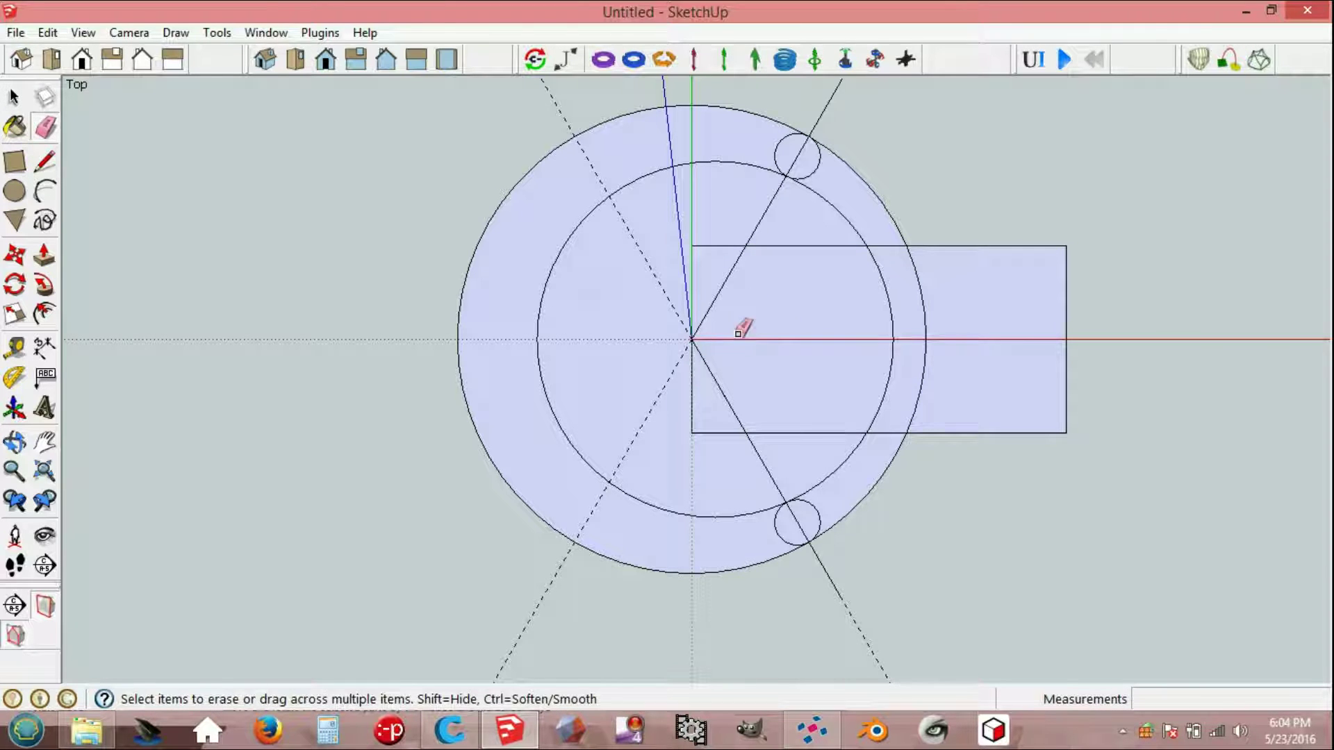
pyautogui.click(722, 287)
pyautogui.click(764, 215)
pyautogui.click(723, 387)
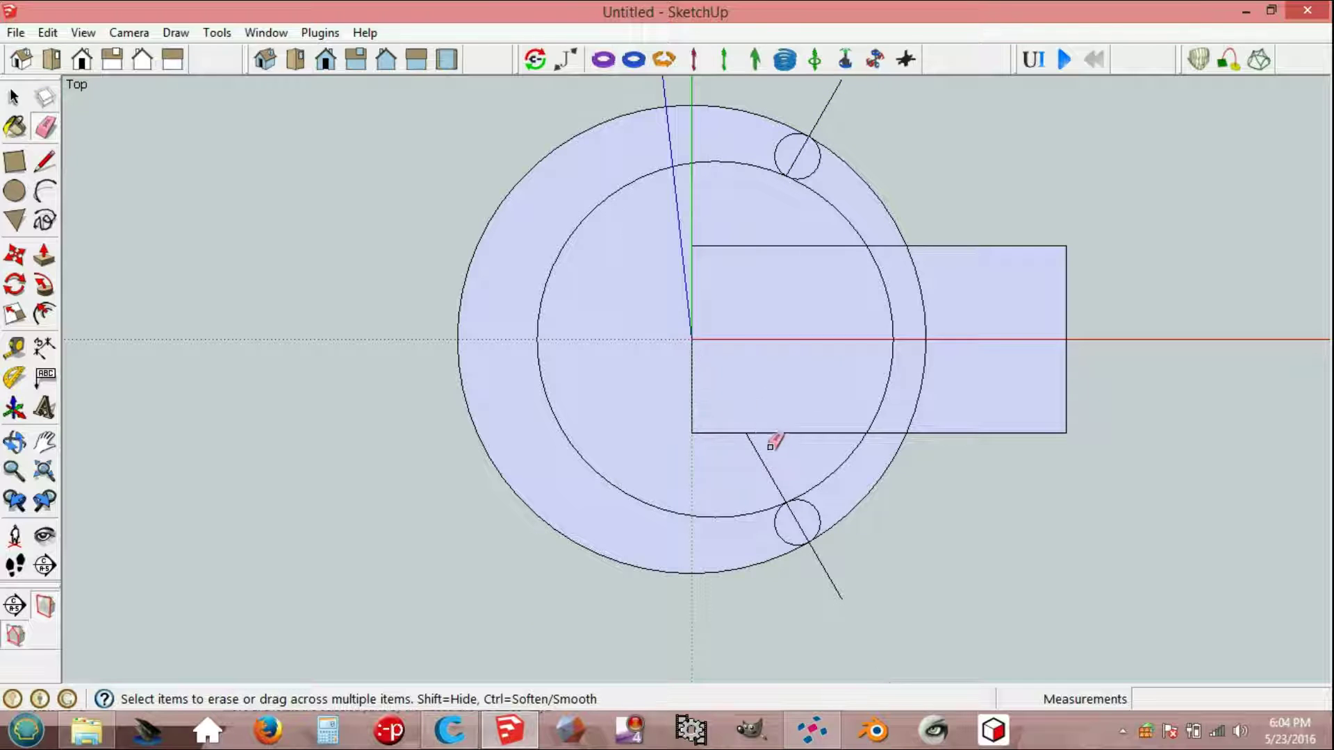
pyautogui.click(765, 462)
# Step: Erase the overlapping circle and rectangle edges to merge the ball with its neck and leave the socket ring open on the neck side
pyautogui.click(762, 246)
pyautogui.click(784, 432)
pyautogui.click(864, 181)
pyautogui.click(894, 306)
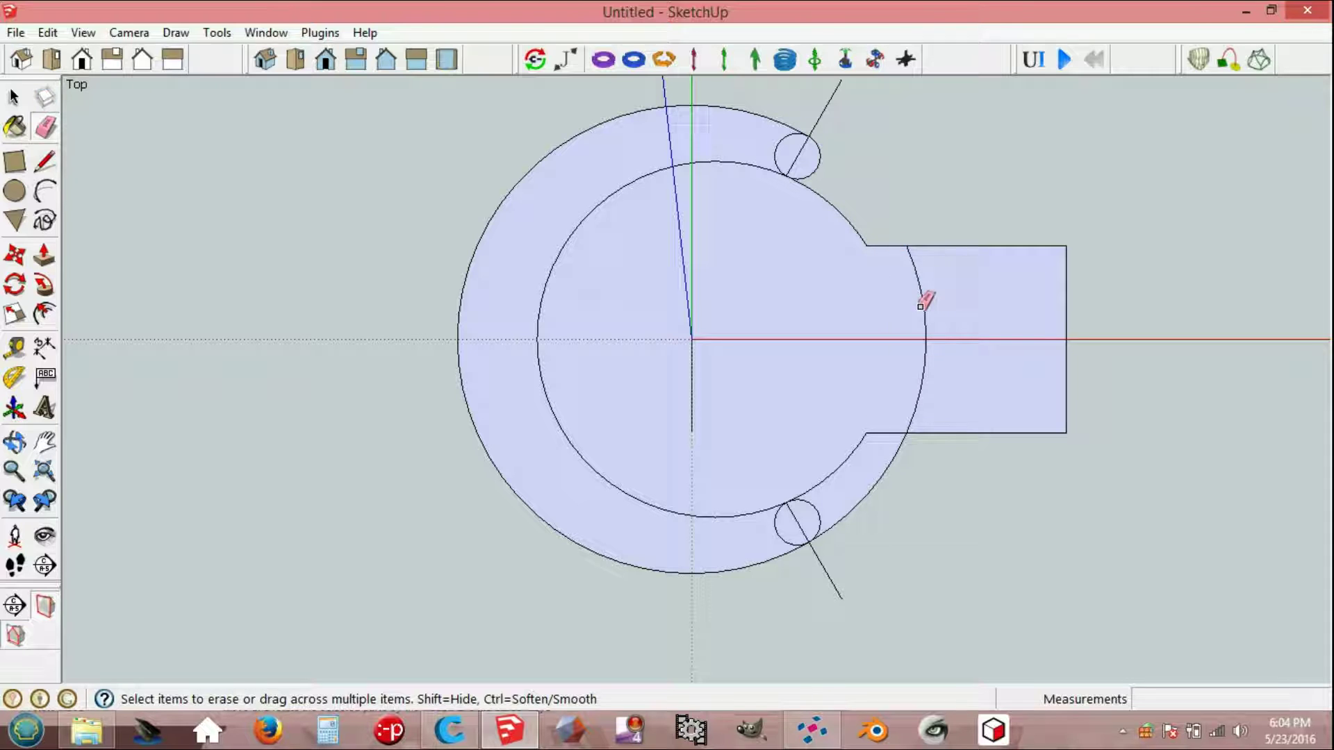
pyautogui.click(921, 306)
pyautogui.click(892, 455)
pyautogui.press('space')
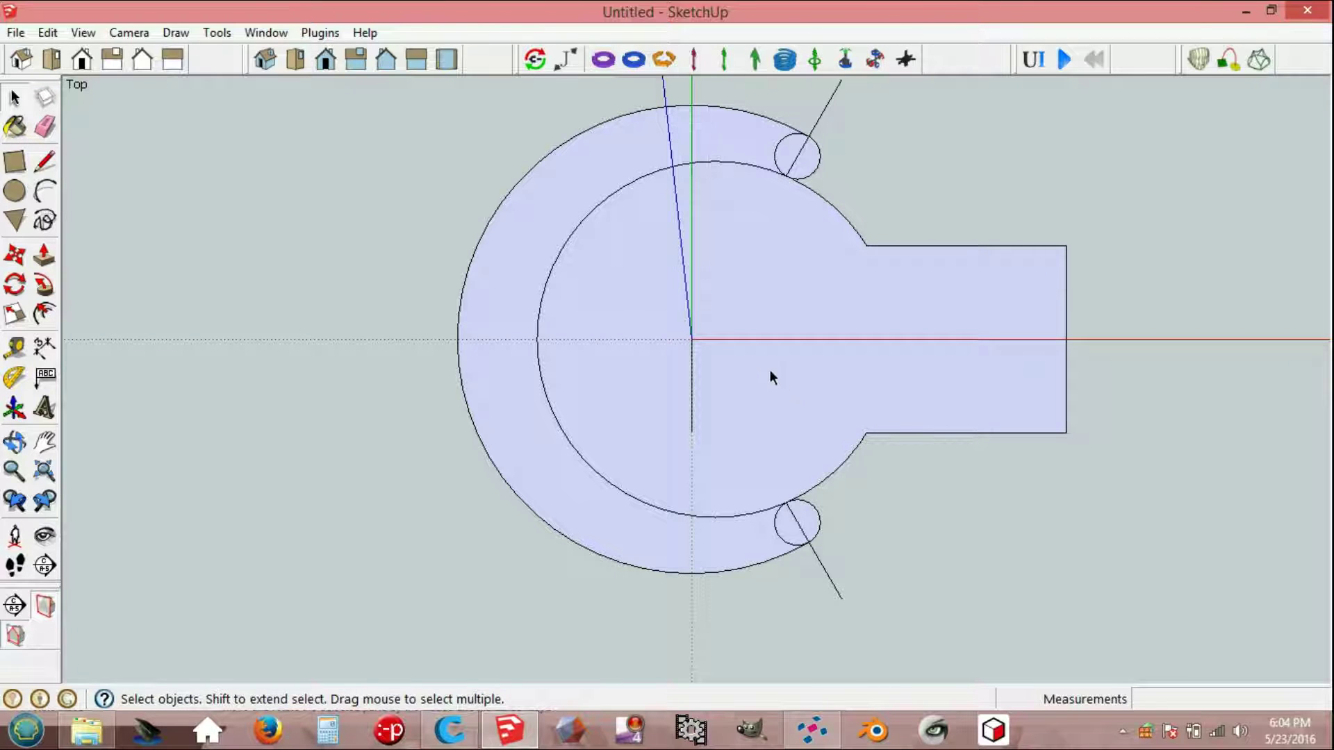
pyautogui.press('e')
pyautogui.click(693, 361)
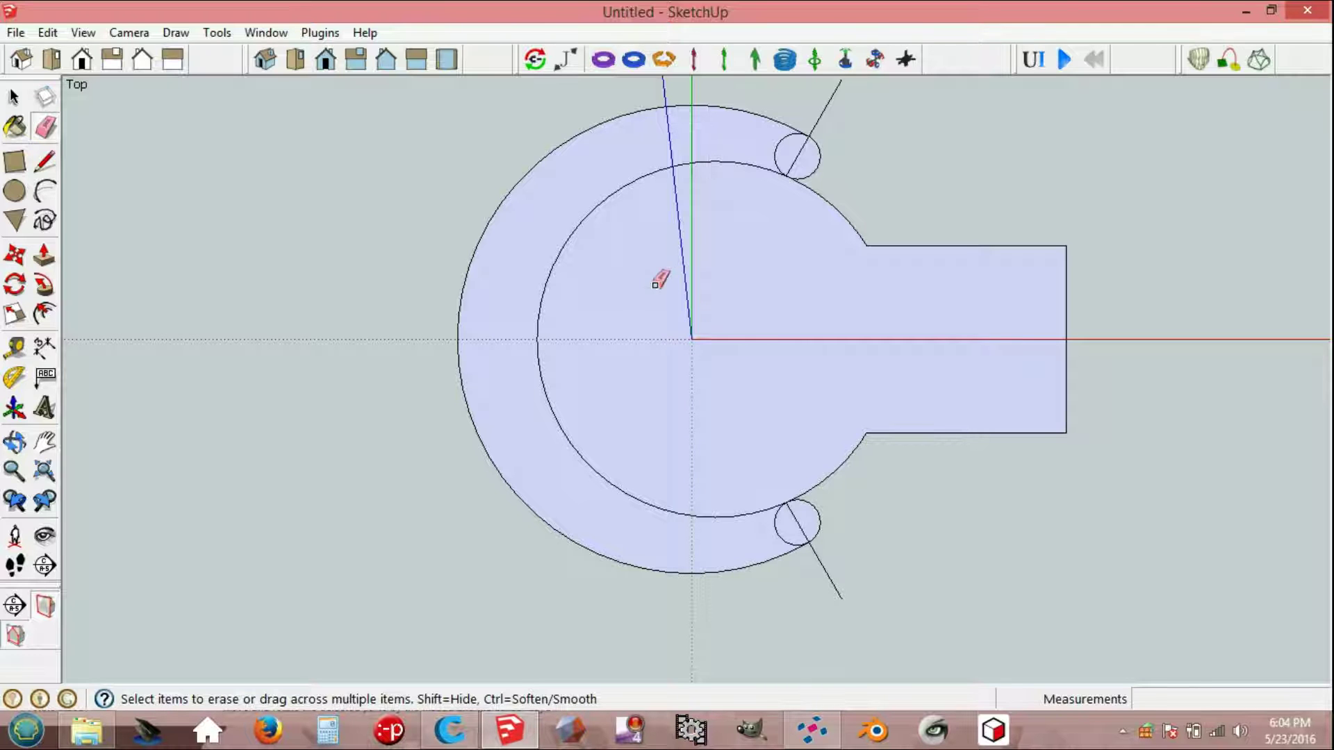
# Step: Group the ball-and-neck face and move it 3000 mm from the origin along the positive red axis
pyautogui.press('space')
pyautogui.click(715, 374)
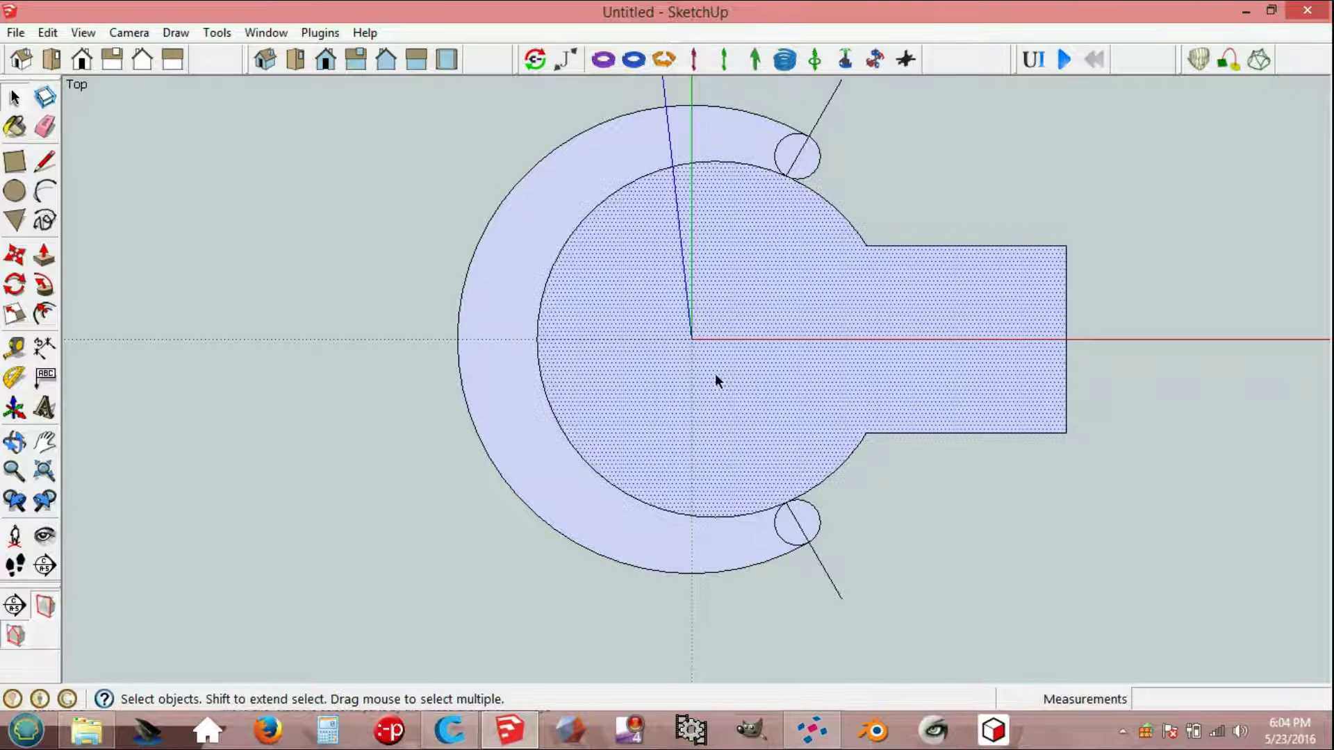
pyautogui.click(47, 33)
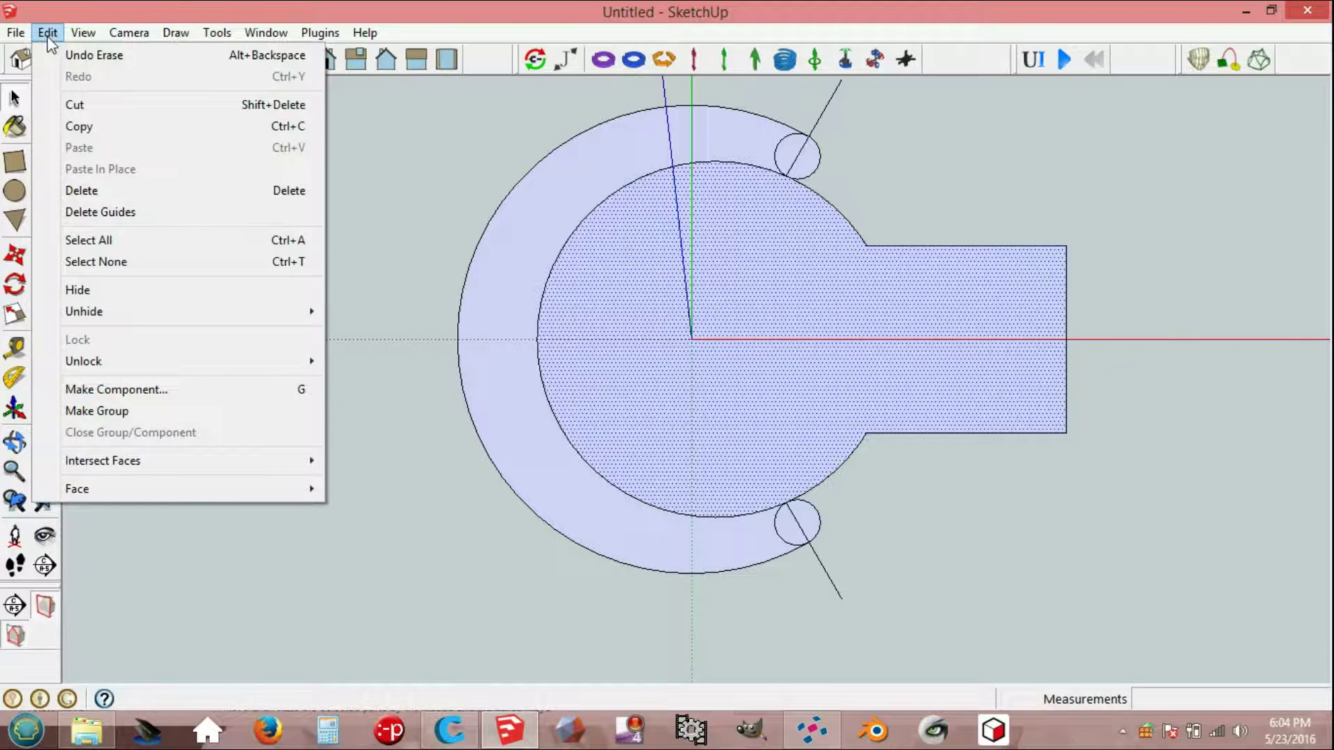
pyautogui.click(131, 407)
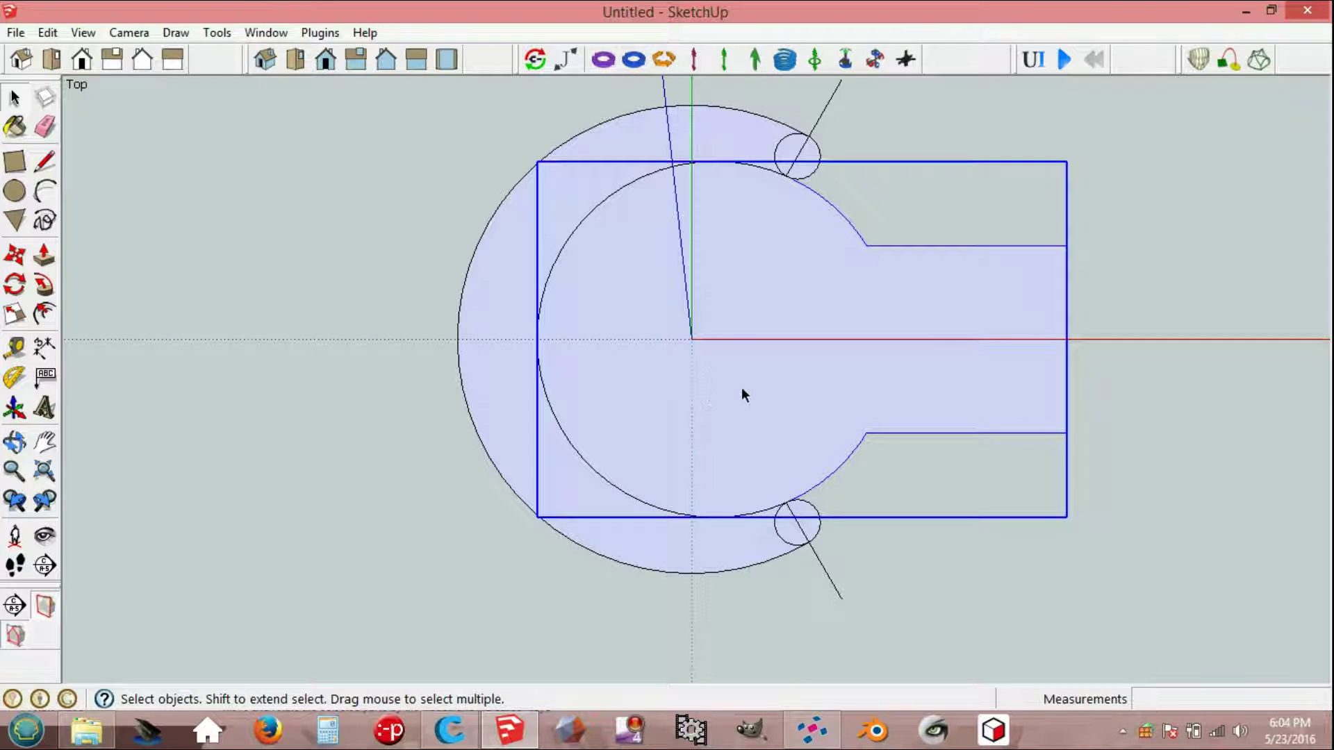
pyautogui.press('m')
pyautogui.click(694, 339)
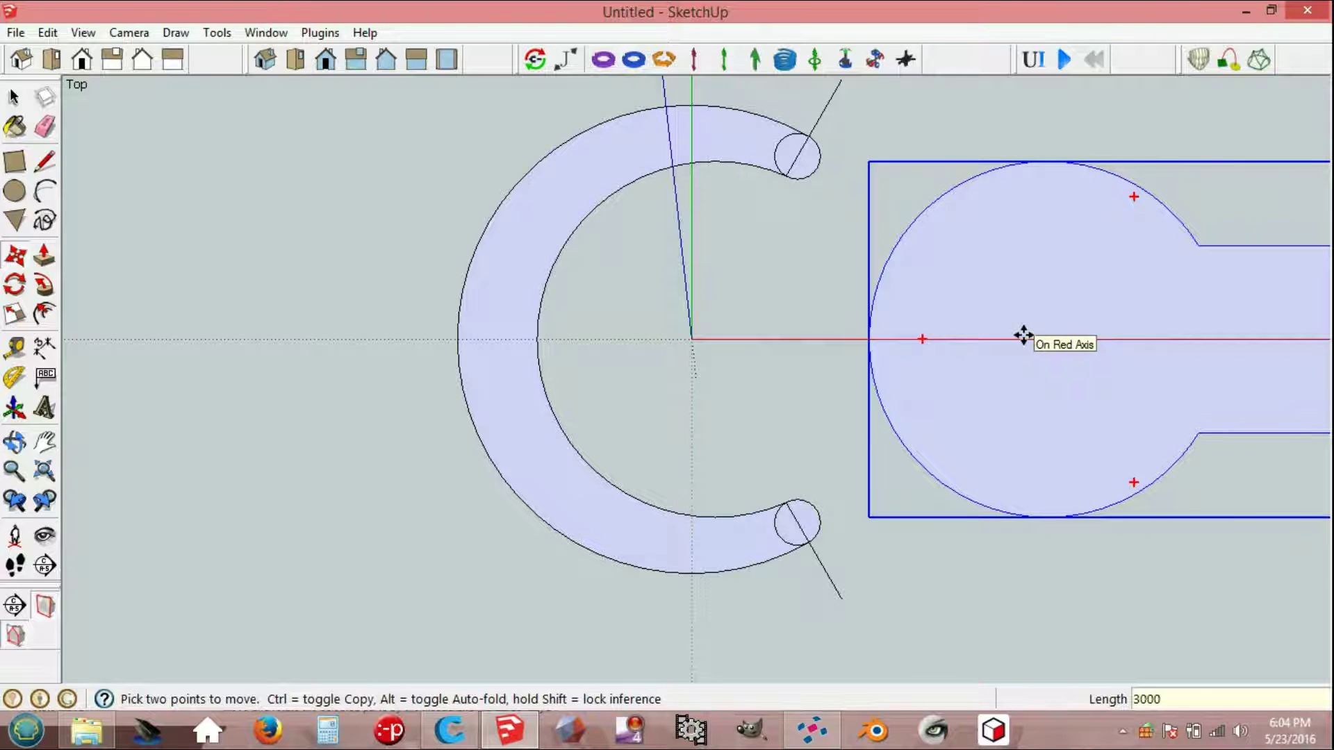
pyautogui.press('Return')
pyautogui.press('space')
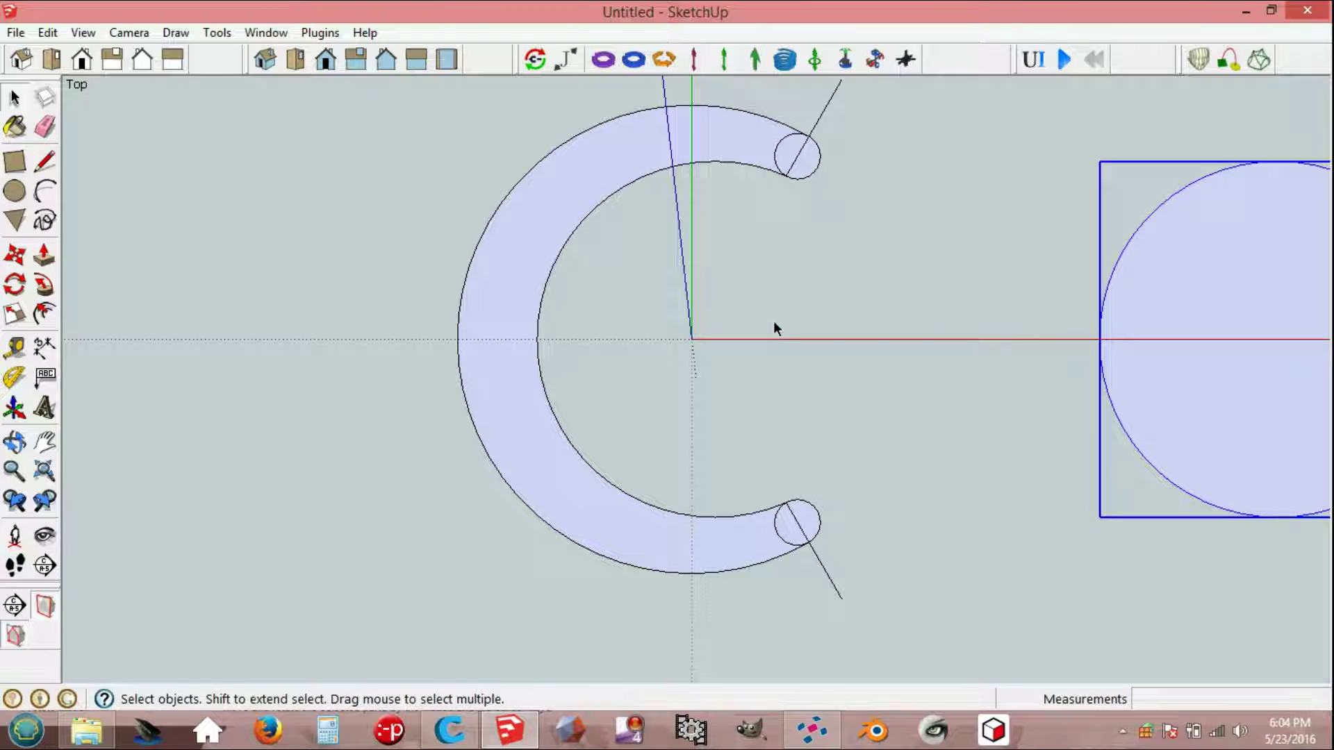
# Step: Erase the lines and arcs inside both small end circles to merge them into the socket ring as rounded tips
pyautogui.press('e')
pyautogui.moveTo(801, 162); pyautogui.dragTo(778, 137)
pyautogui.moveTo(808, 520); pyautogui.dragTo(764, 531)
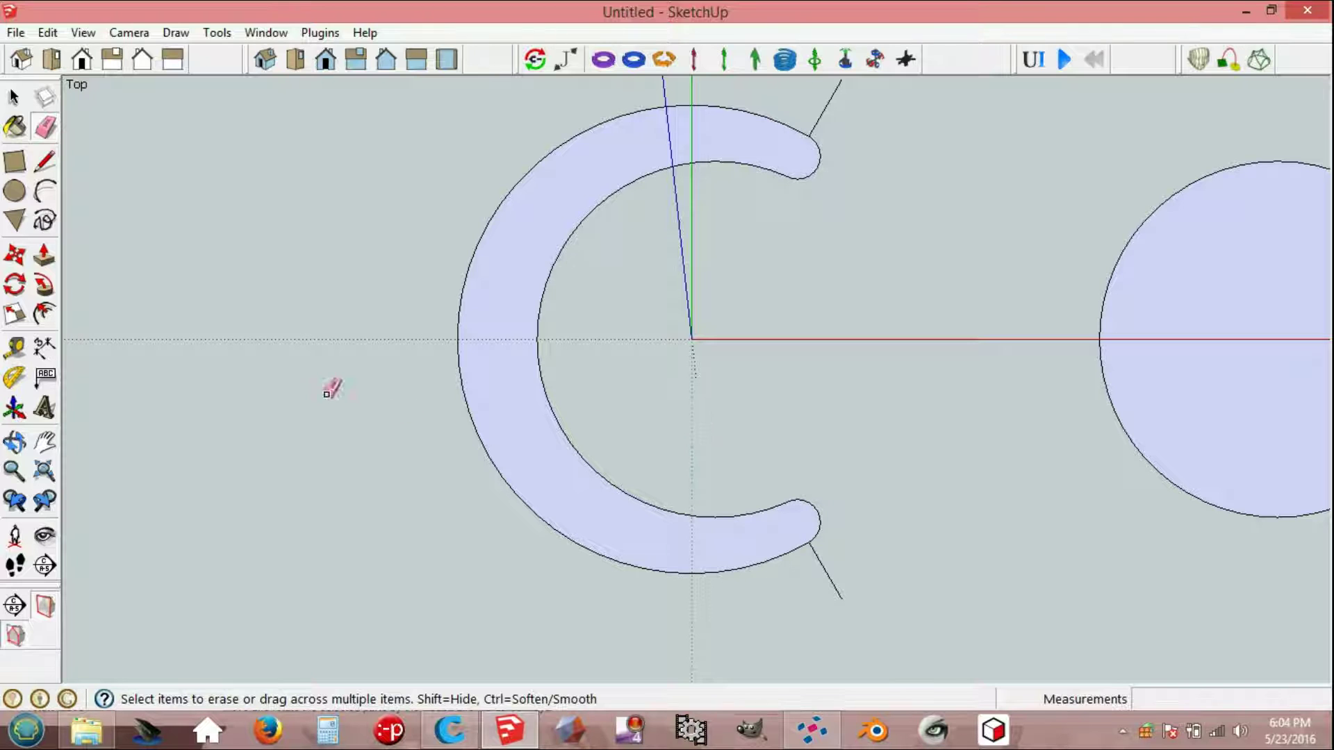
# Step: Draw a 30-sided circle with a 550 mm radius centred on the origin
pyautogui.click(15, 191)
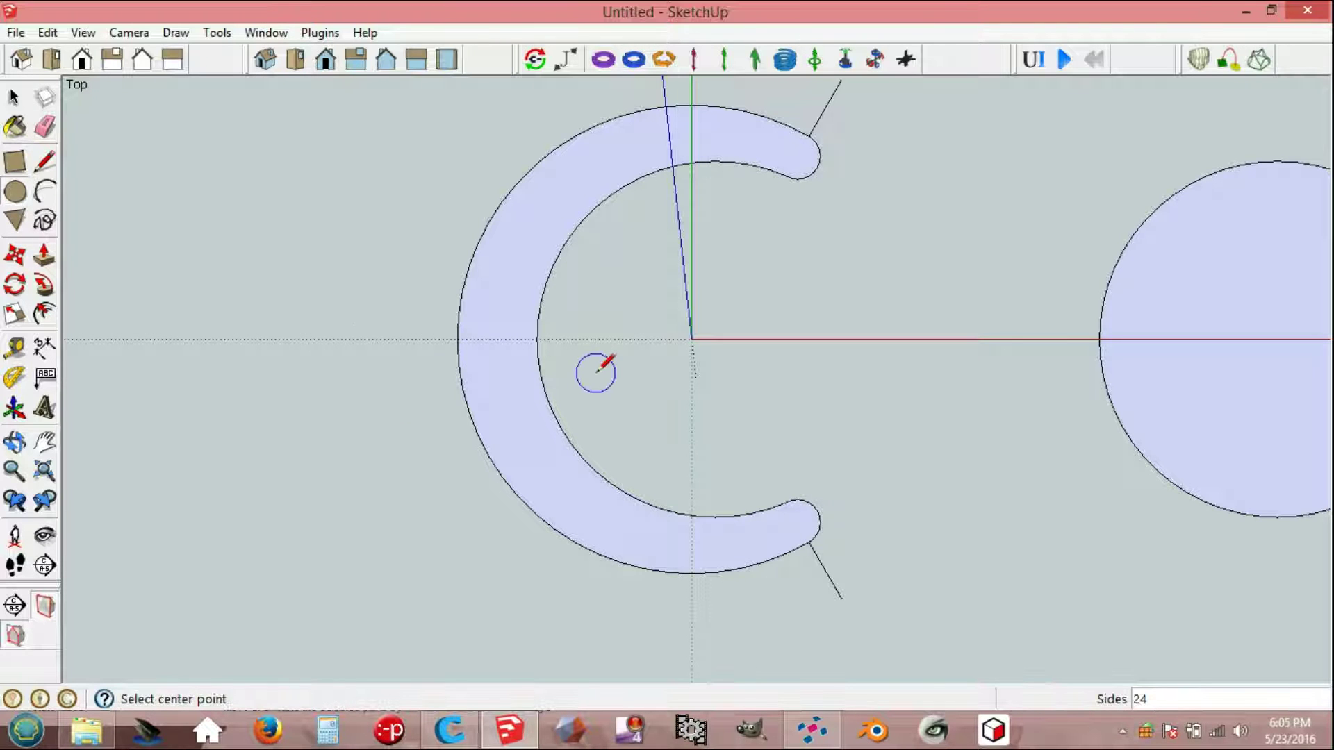
pyautogui.write('30s')
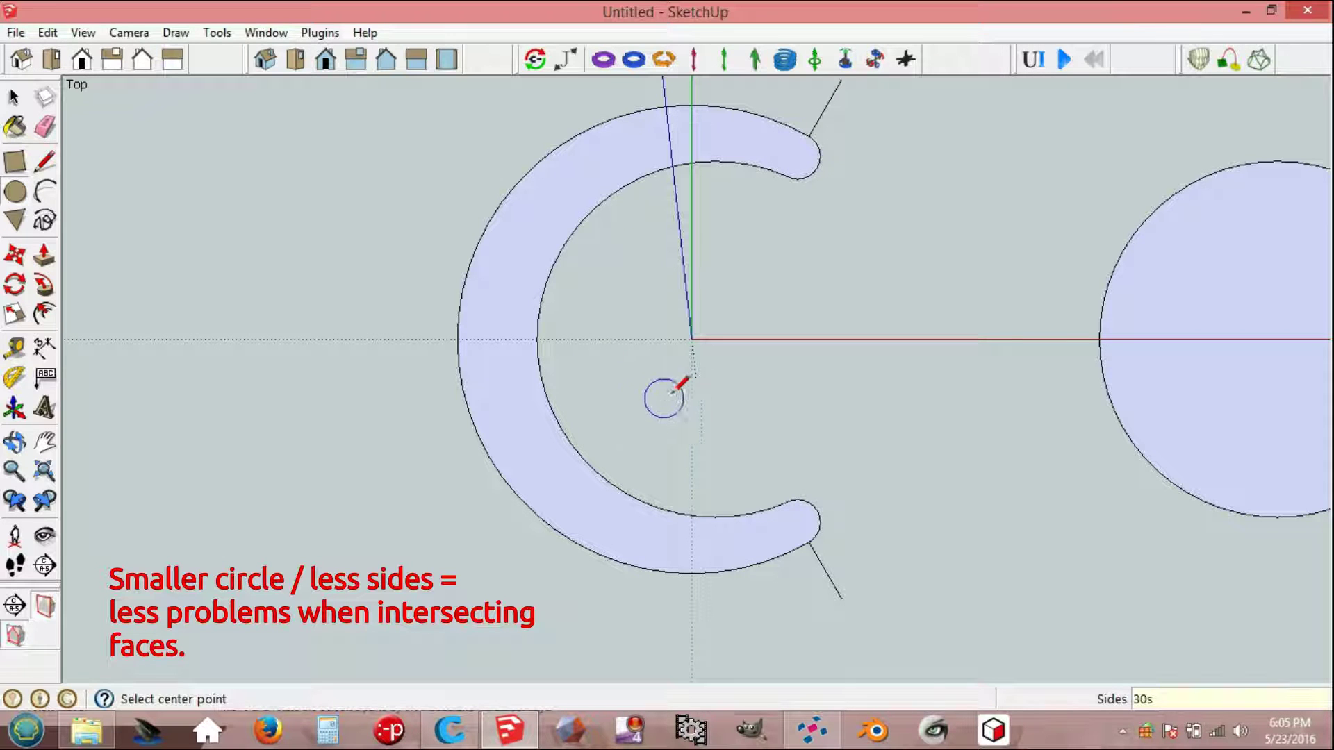
pyautogui.click(691, 339)
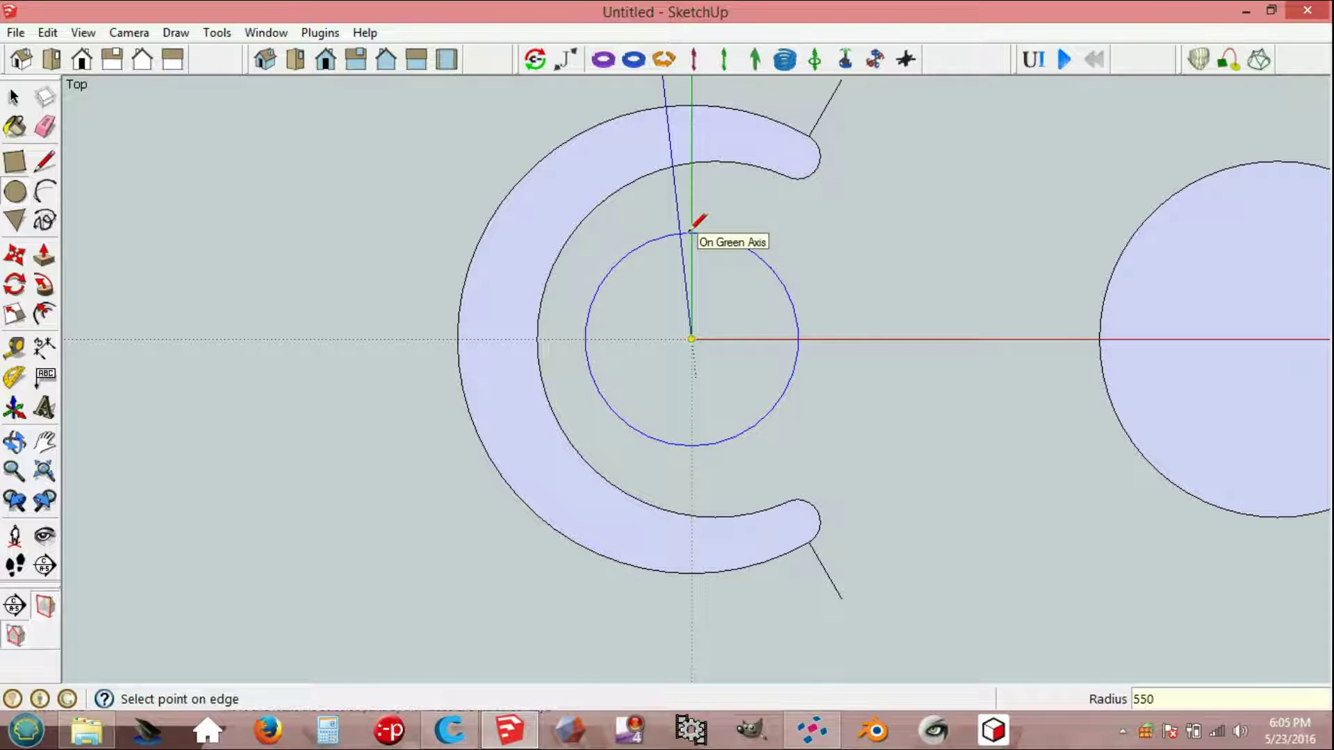
pyautogui.click(691, 232)
pyautogui.scroll(-1, 744, 252)
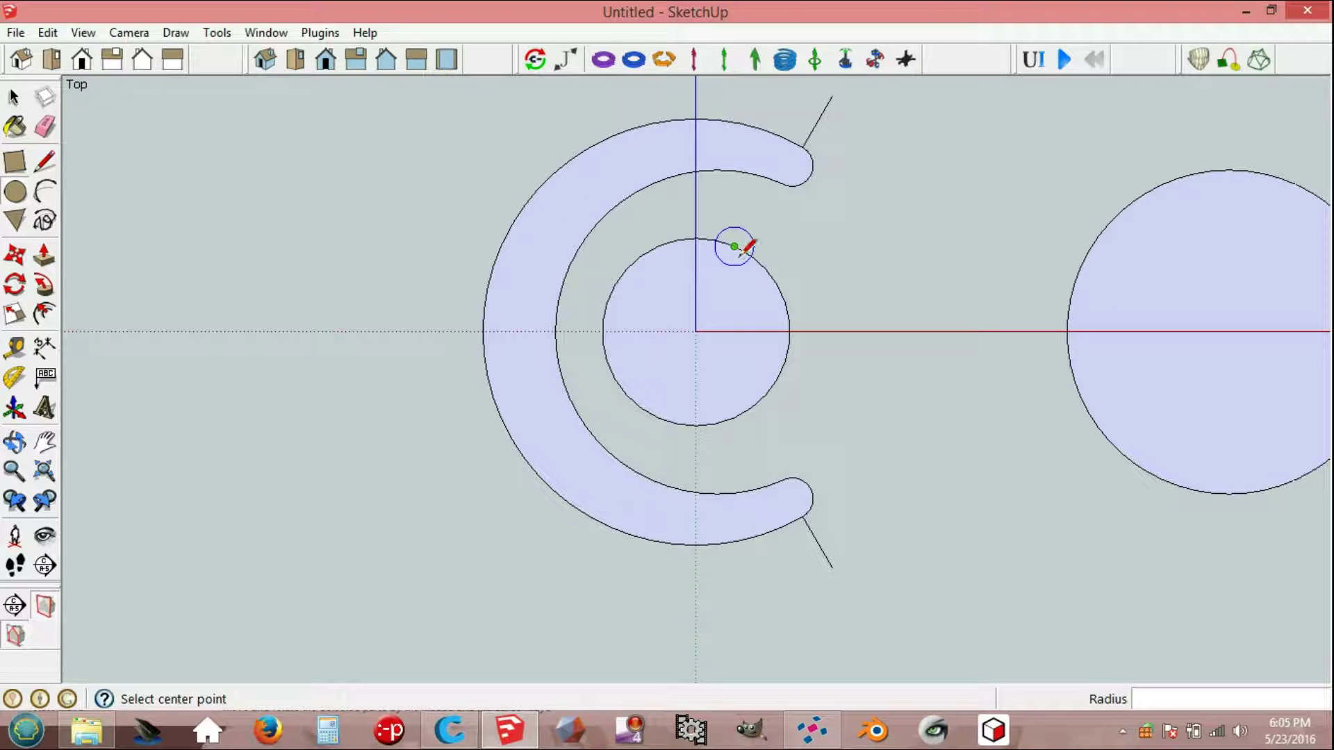
# Step: Draw two 30-sided arcs from the circle's green-axis points to the outer ends of the angled lines, bulge about 247 mm
pyautogui.click(45, 193)
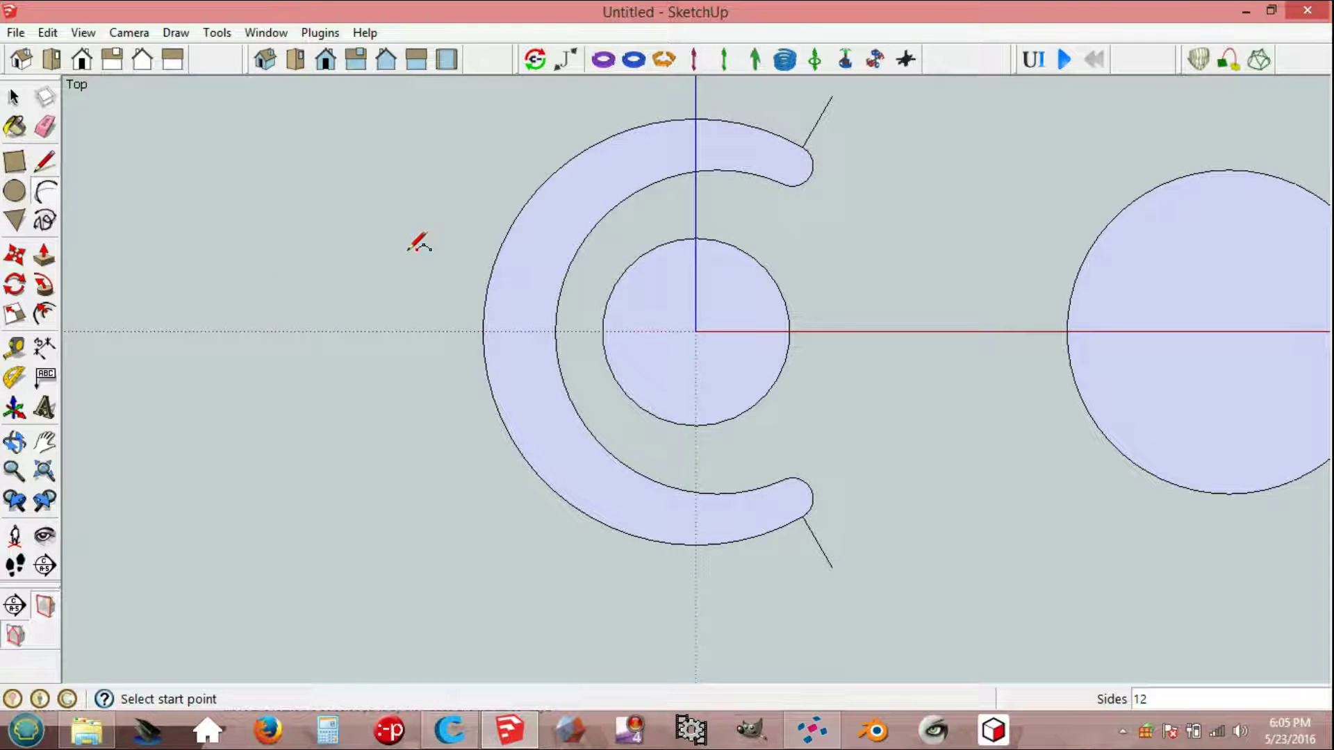
pyautogui.write('30s')
pyautogui.press('Return')
pyautogui.click(695, 237)
pyautogui.click(831, 95)
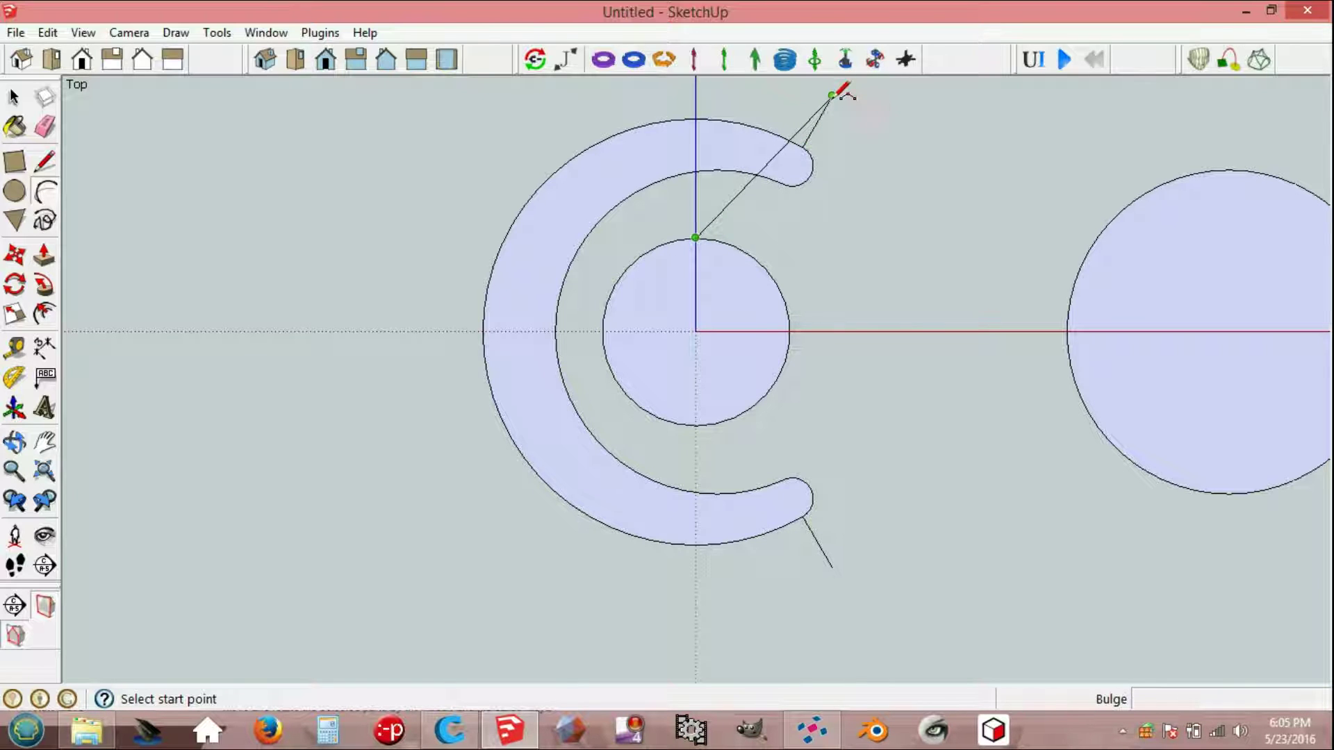
pyautogui.click(818, 168)
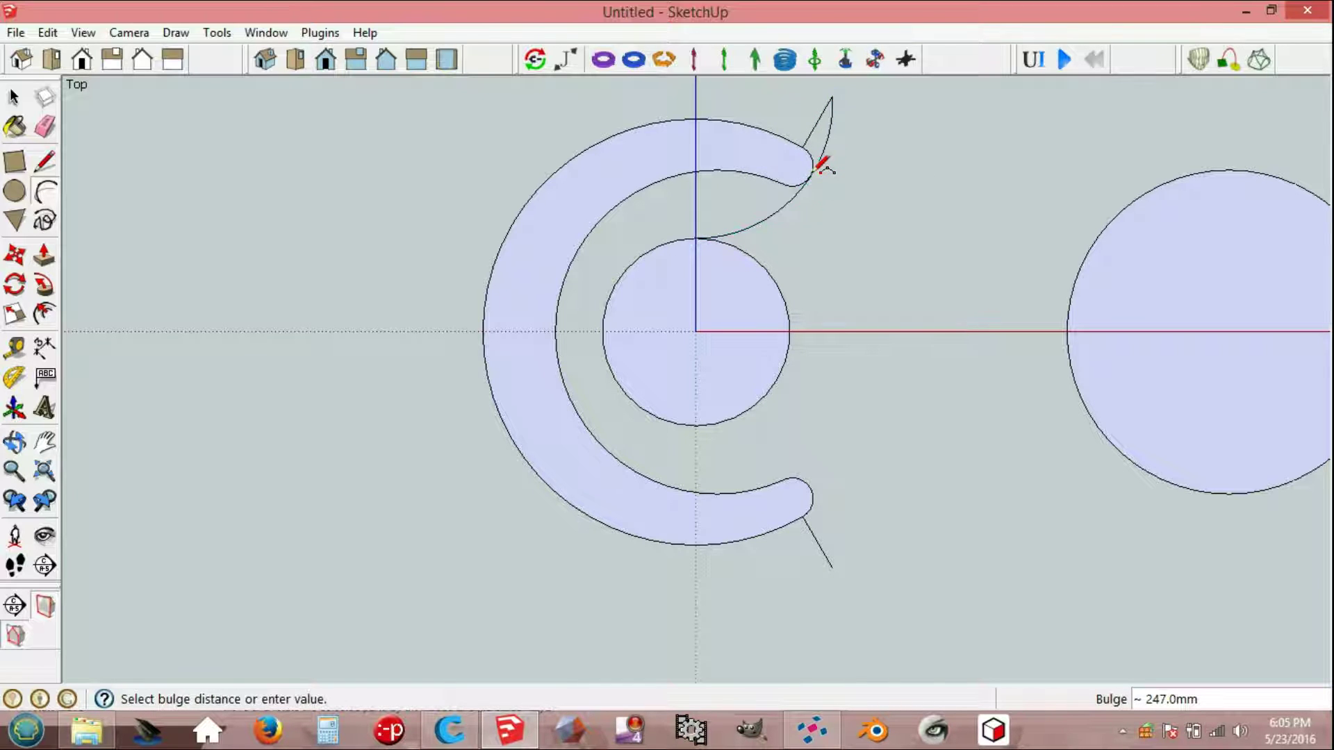
pyautogui.click(696, 425)
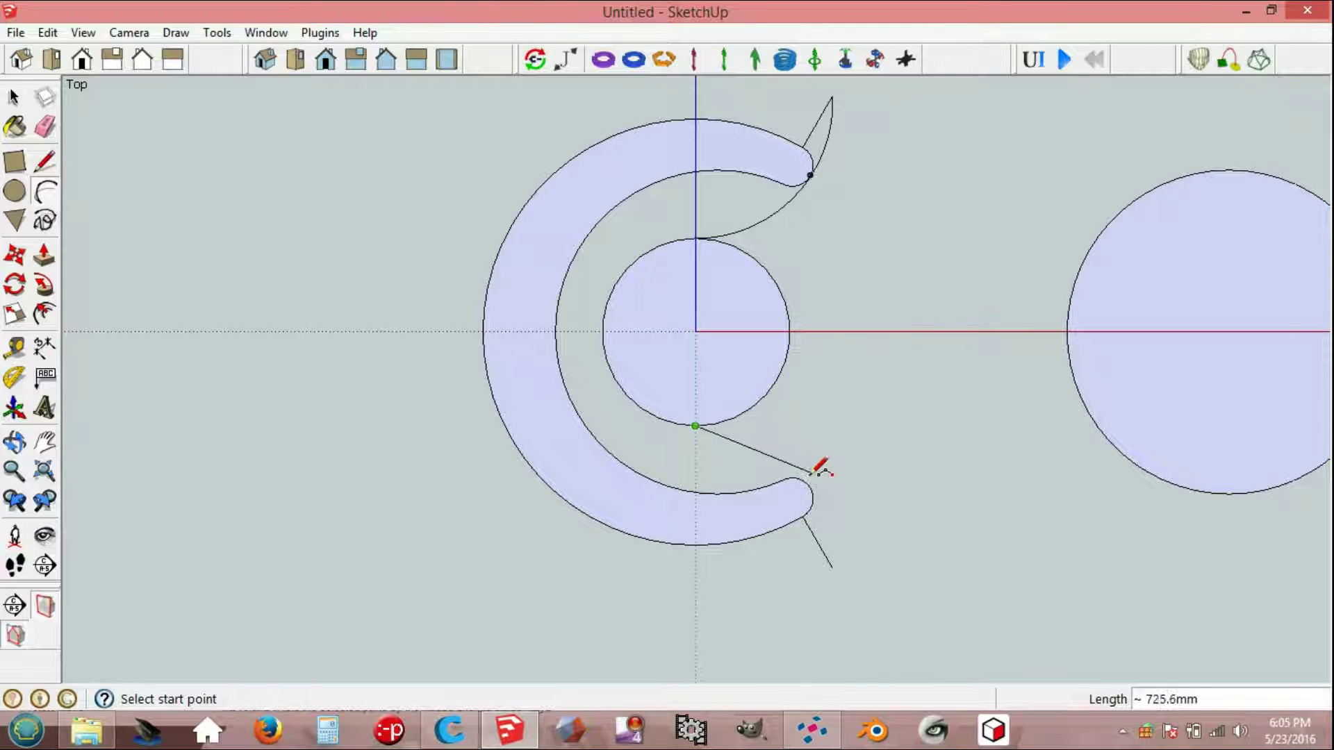
pyautogui.click(831, 568)
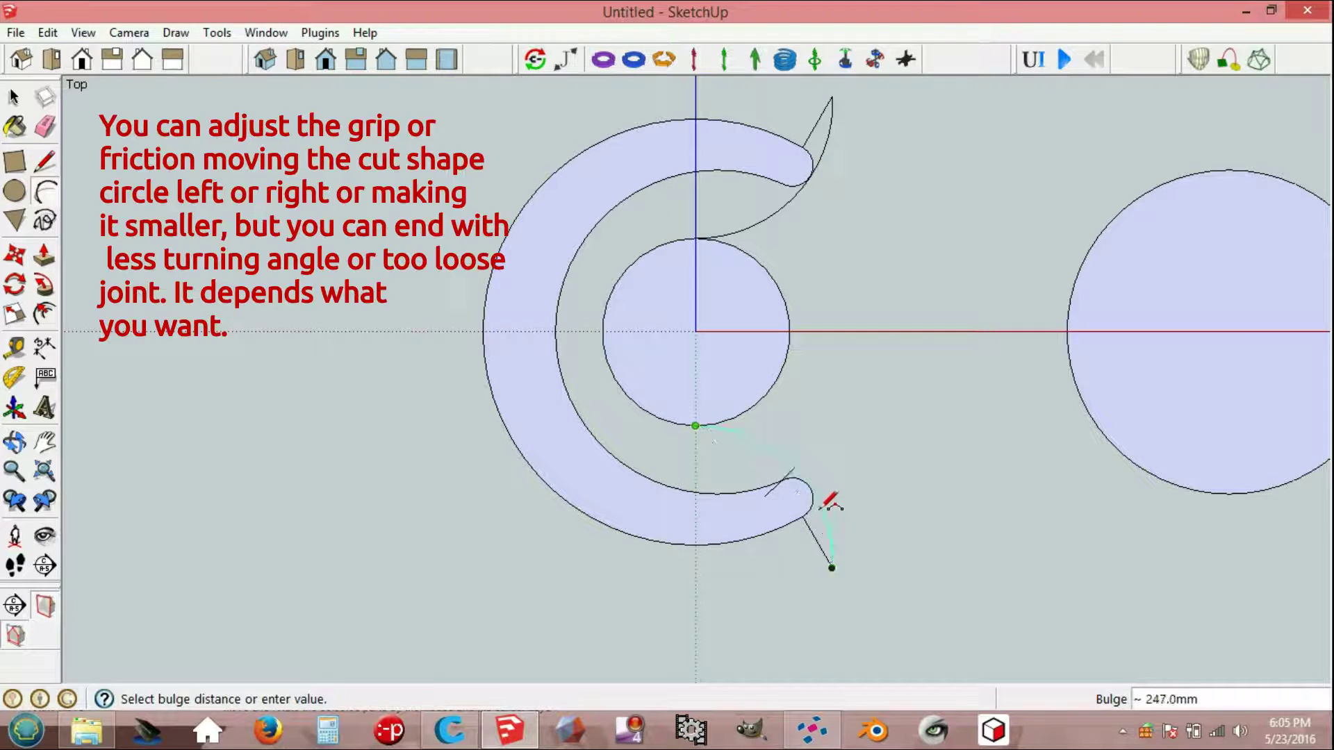
pyautogui.click(811, 488)
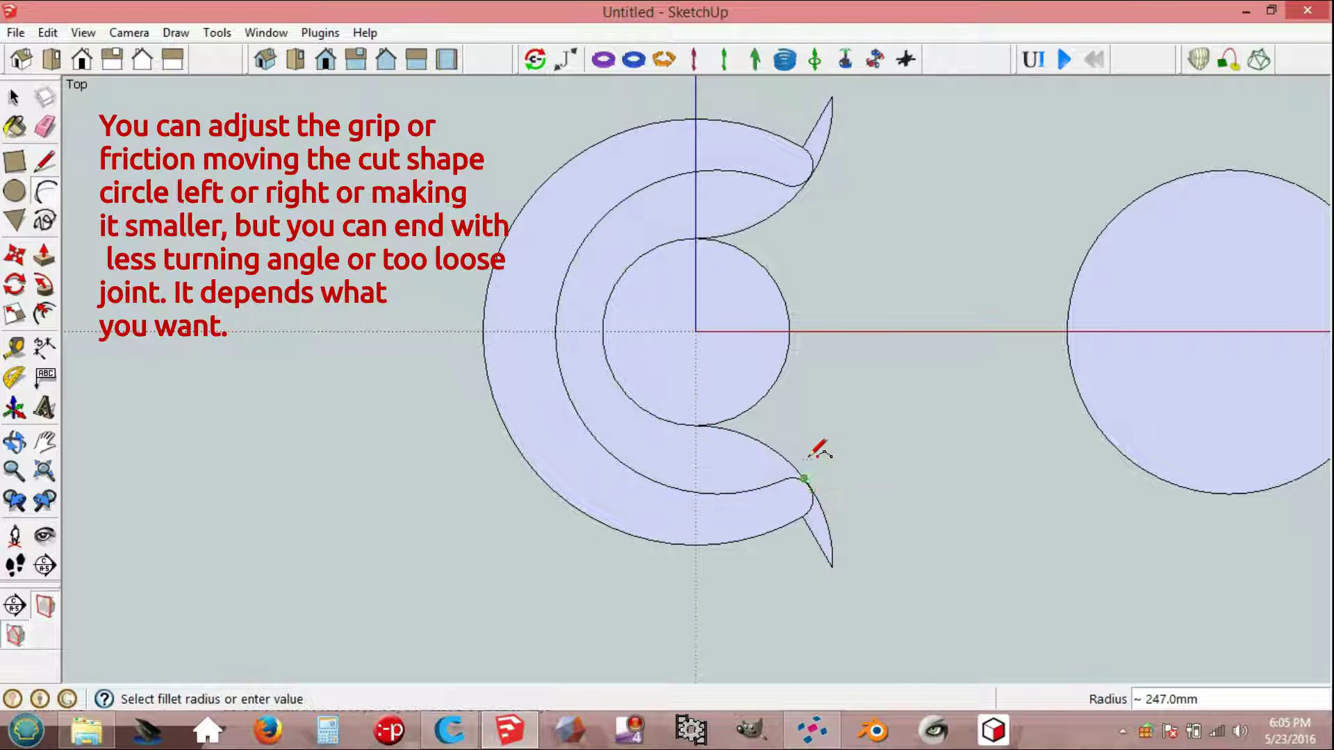
# Step: Erase the two angled line stubs beyond the socket ring's rounded tips
pyautogui.press('e')
pyautogui.click(817, 127)
pyautogui.click(818, 543)
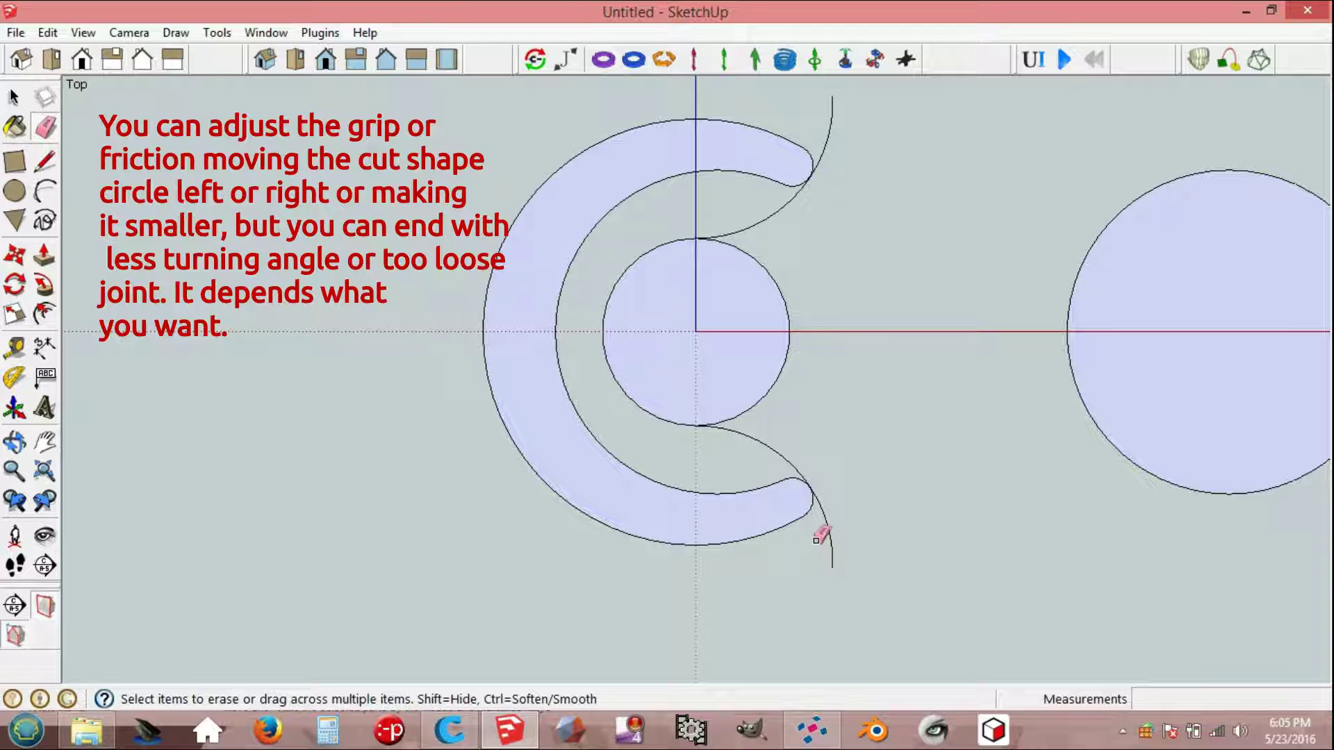
# Step: Close the cut shape with an arc of about 1604 mm radius bulging towards the ball, and erase the circle's edge inside the shape
pyautogui.press('a')
pyautogui.click(832, 95)
pyautogui.click(833, 567)
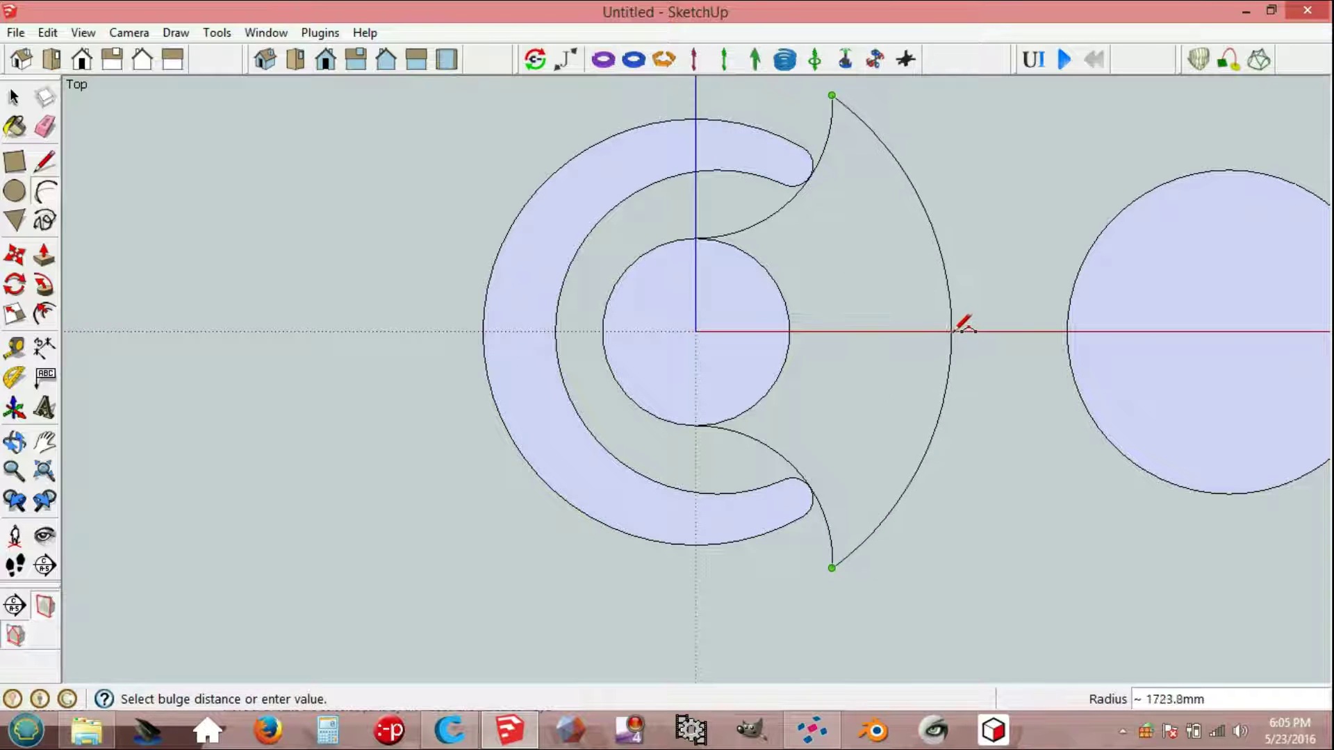
pyautogui.click(976, 327)
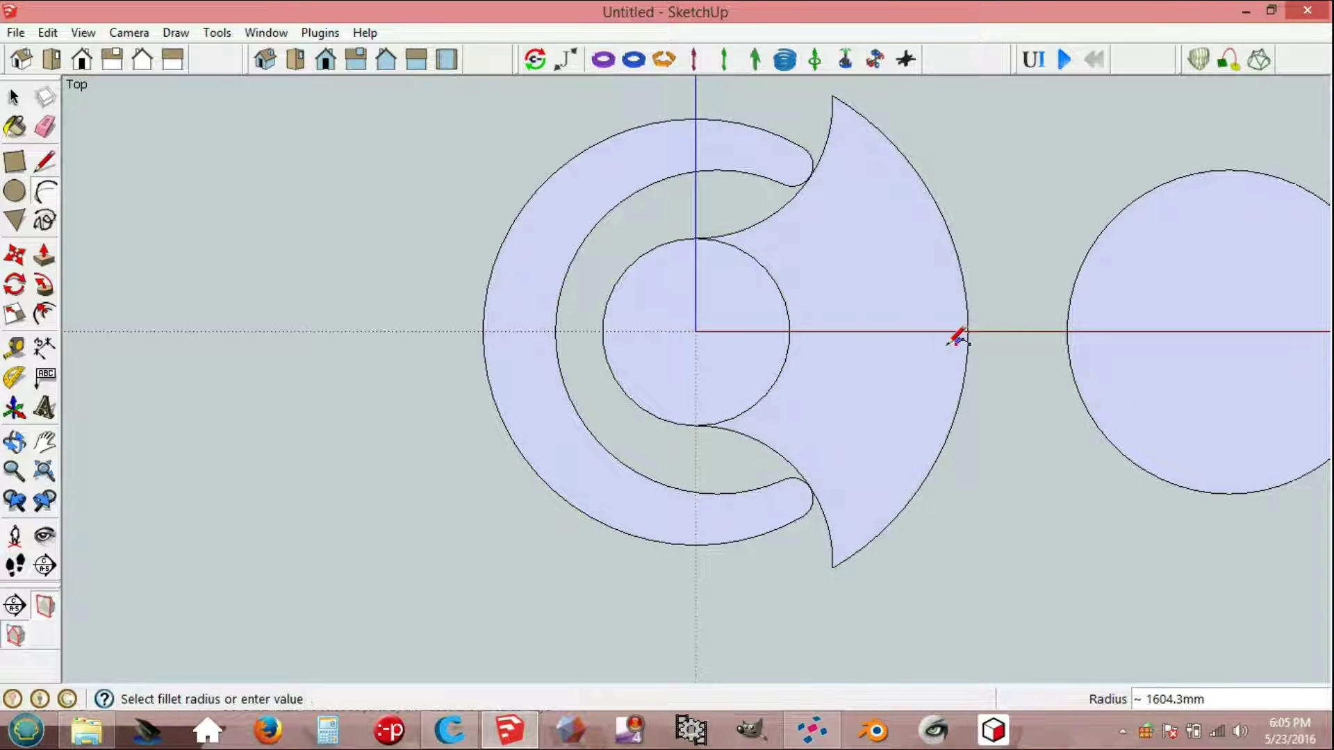
pyautogui.click(44, 126)
pyautogui.click(780, 295)
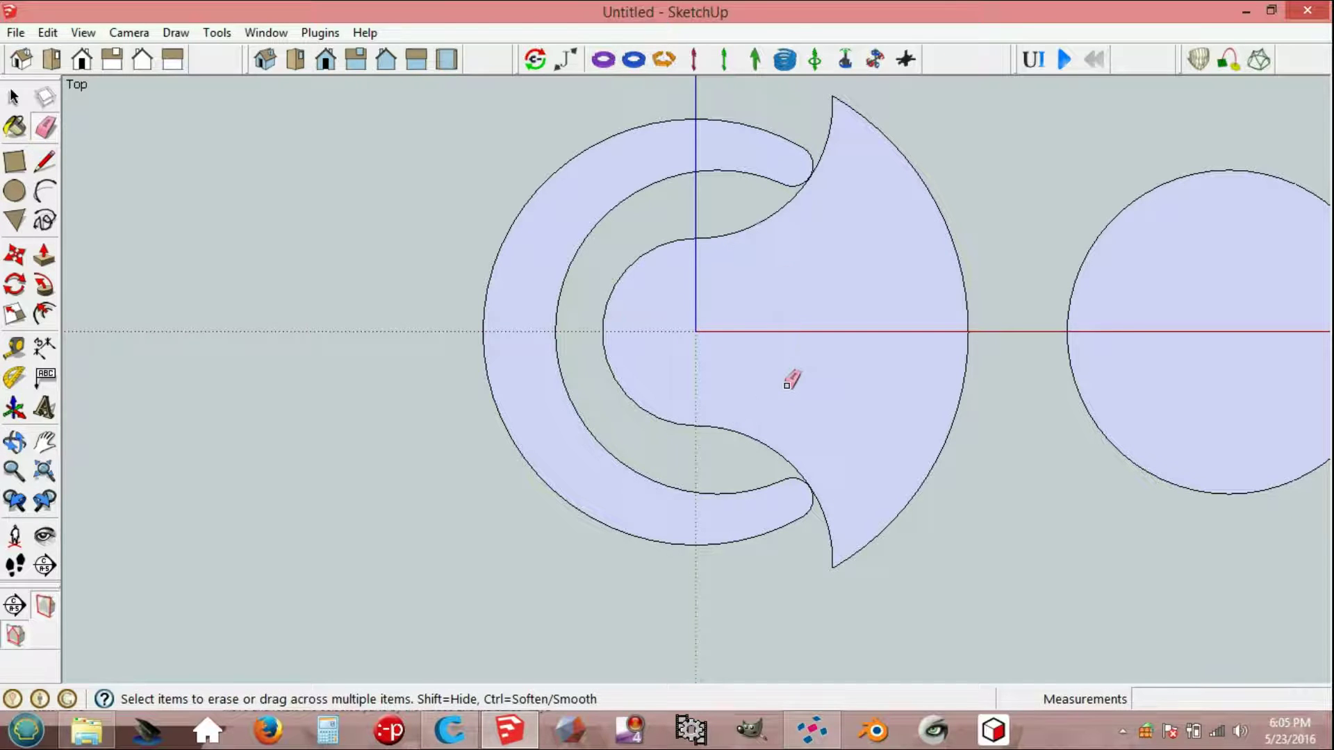
pyautogui.press('space')
# Step: Draw a 3000 by 1700 mm rectangle with lines, from the green axis along the negative red axis, centred on the red axis
pyautogui.moveTo(727, 535)
pyautogui.mouseDown(button='middle')
pyautogui.moveTo(709, 285)
pyautogui.moveTo(719, 516)
pyautogui.mouseUp(button='middle')
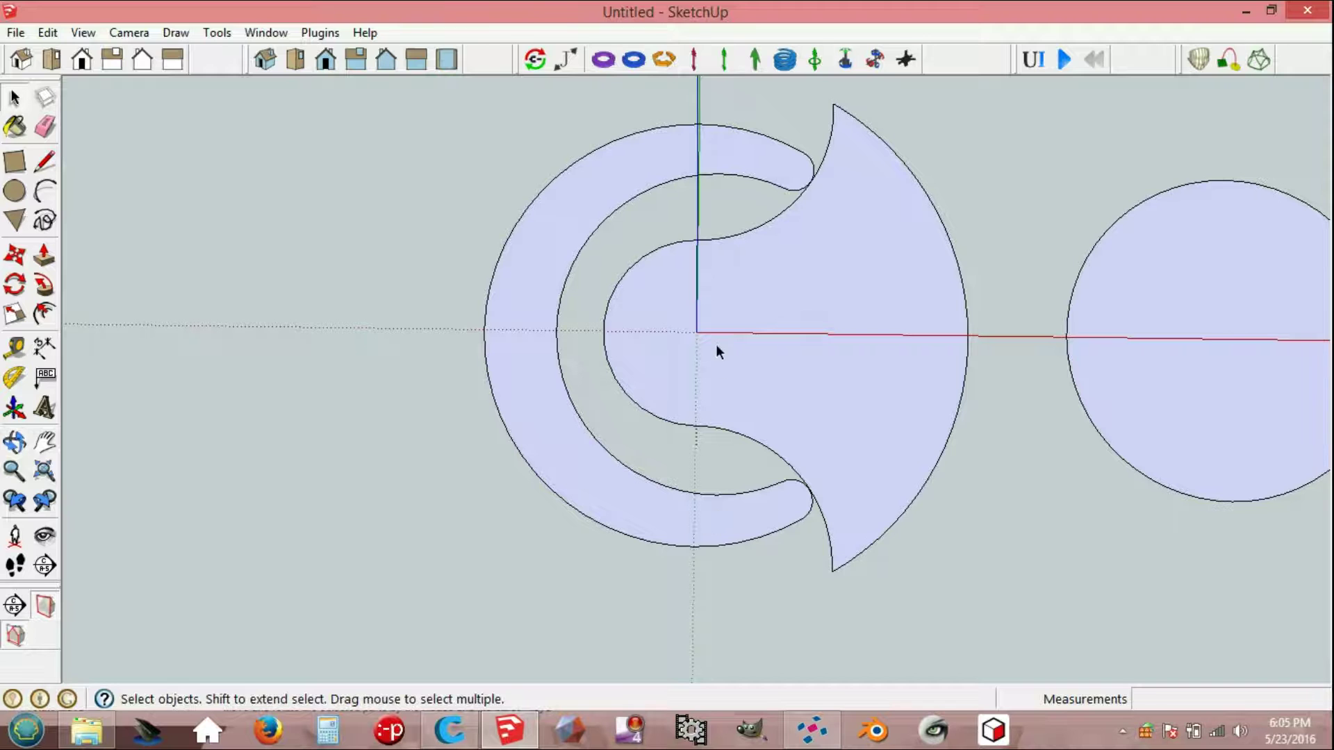
pyautogui.press('l')
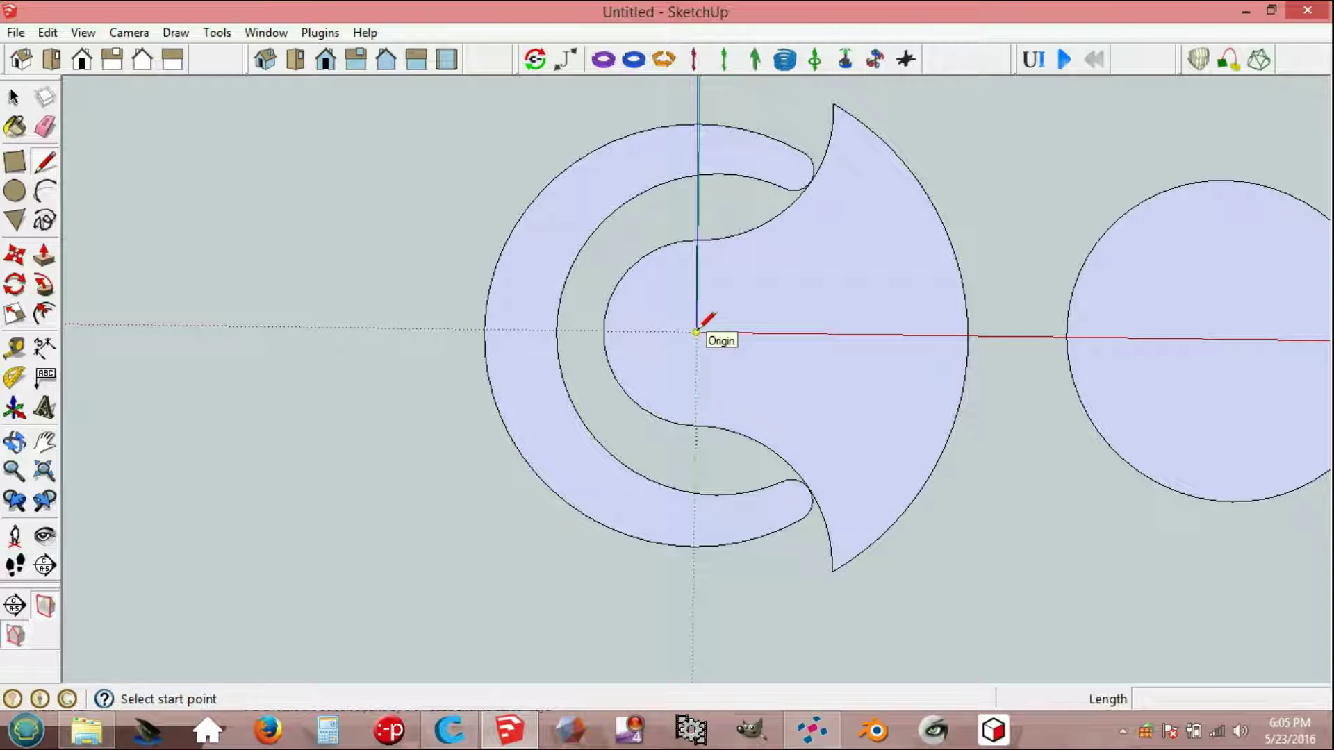
pyautogui.click(696, 332)
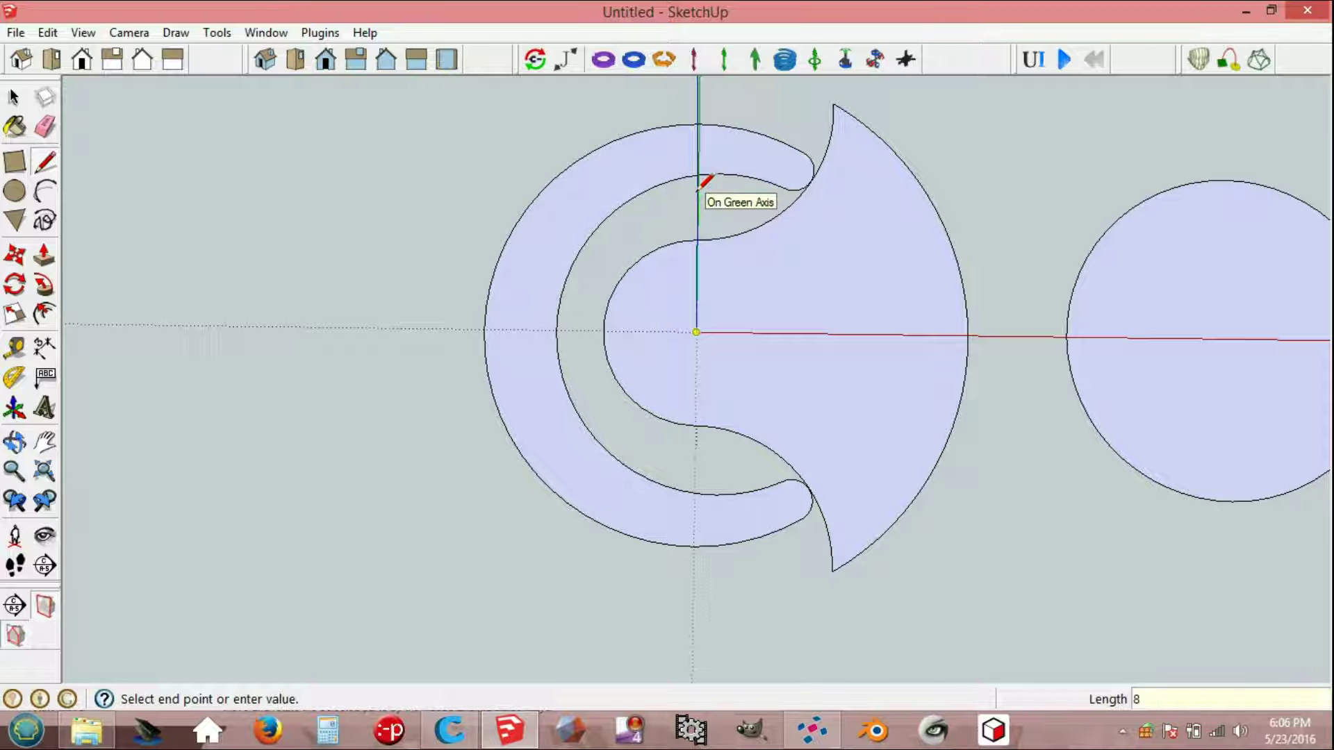
pyautogui.press('Return')
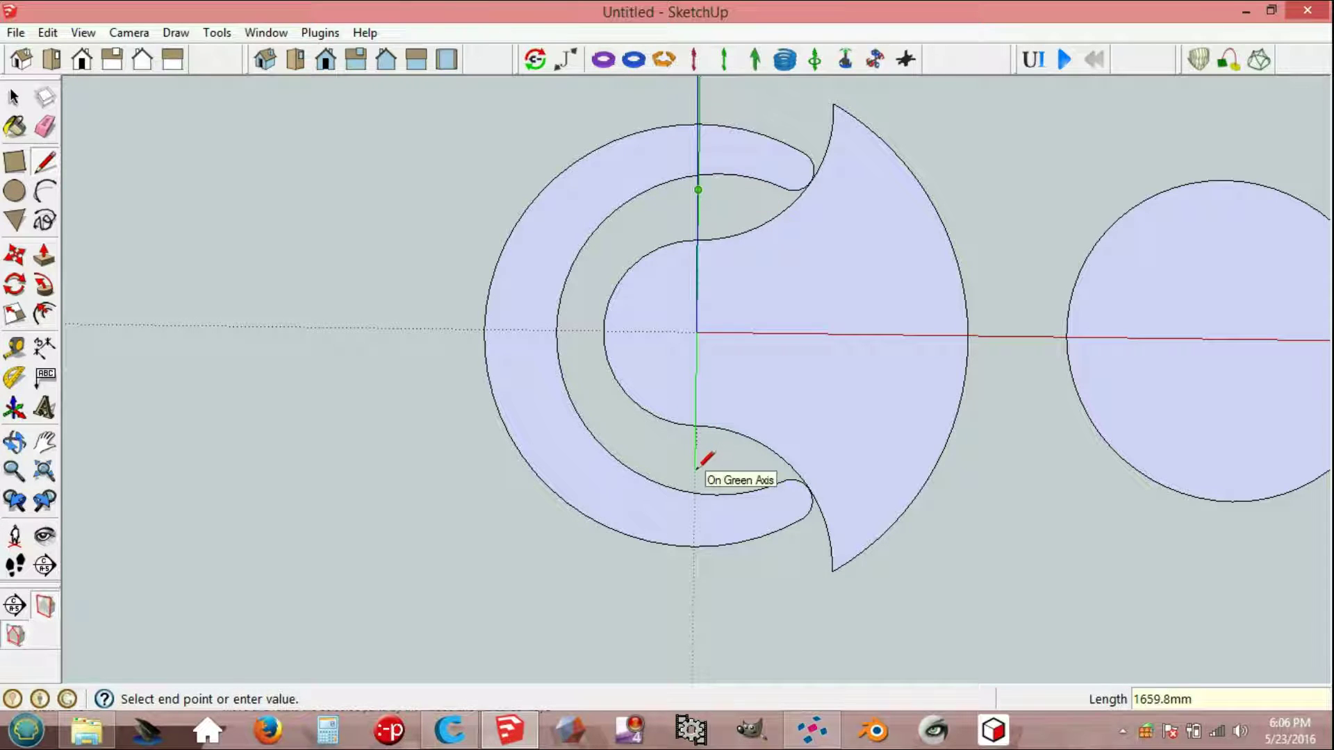
pyautogui.write('1700')
pyautogui.press('Return')
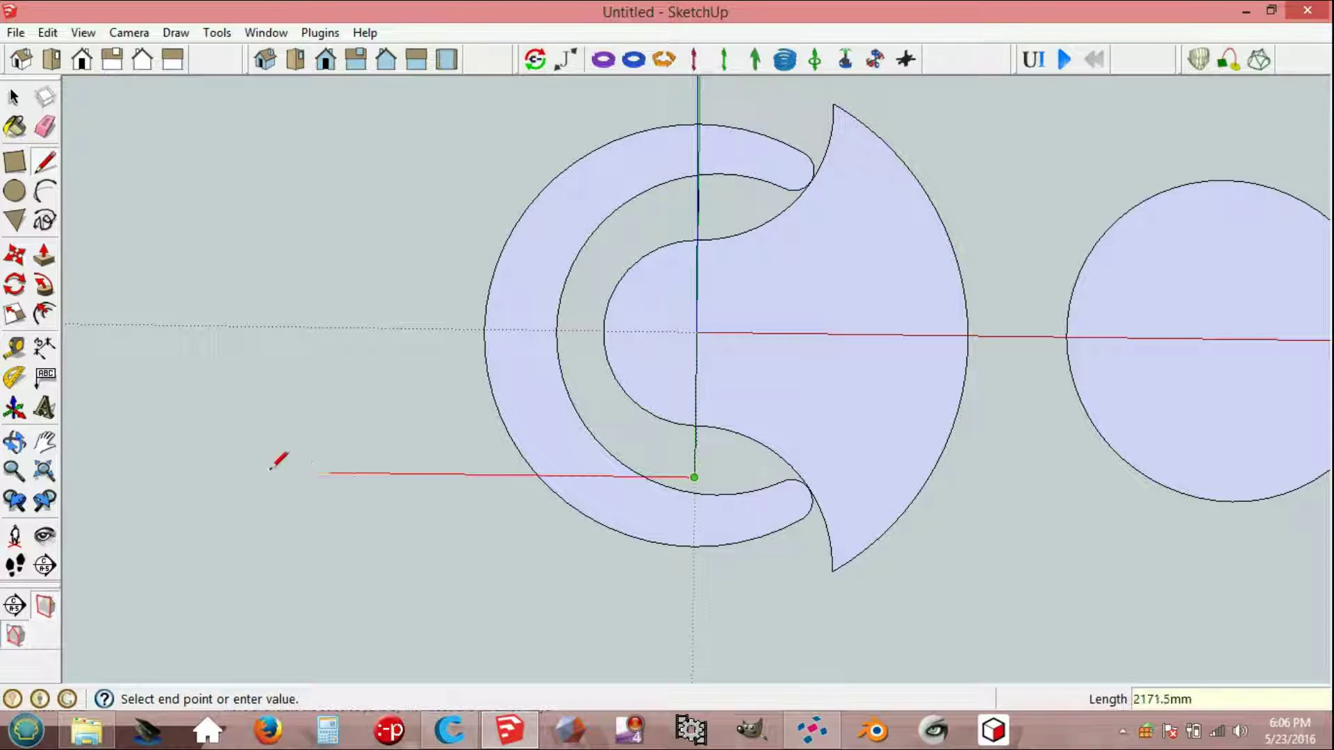
pyautogui.write('3000')
pyautogui.press('Return')
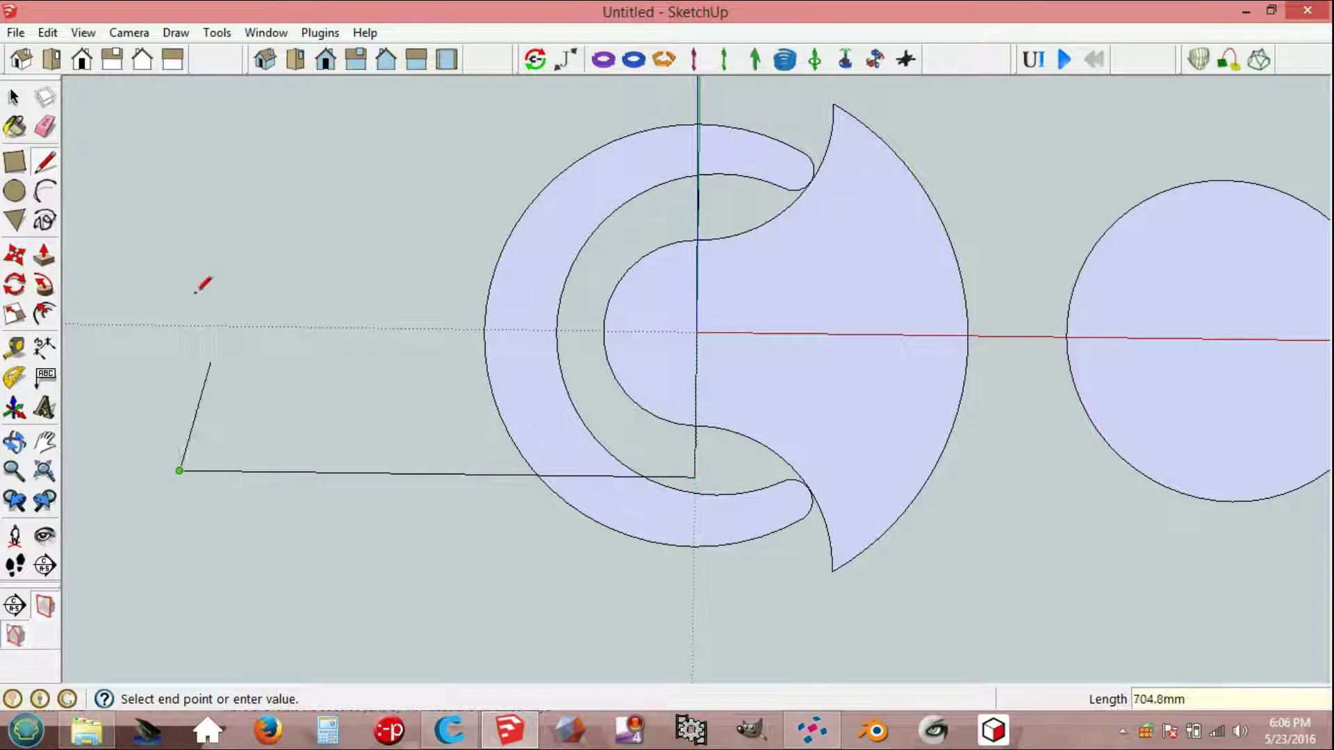
pyautogui.click(187, 178)
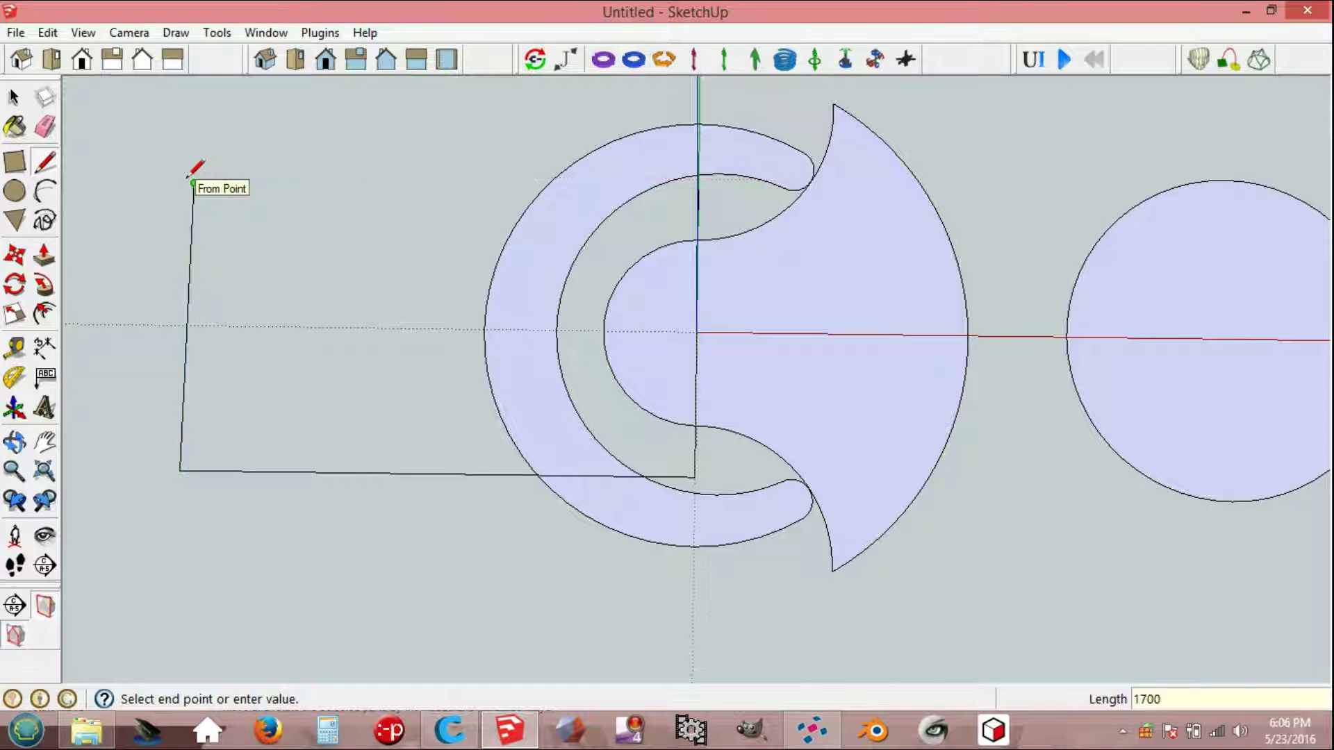
pyautogui.click(698, 188)
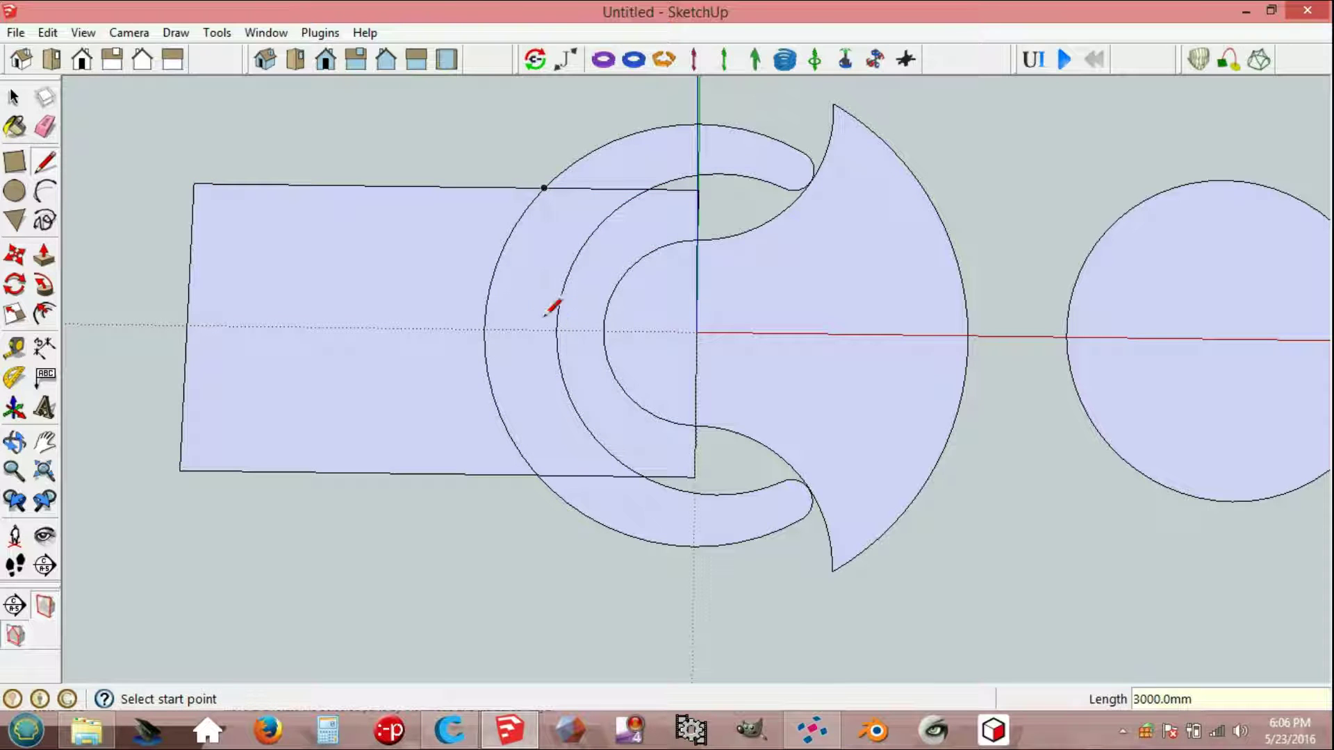
# Step: Erase the stem rectangle's edges inside the socket ring and the ring's outer arc inside the stem, joining both into one profile
pyautogui.press('e')
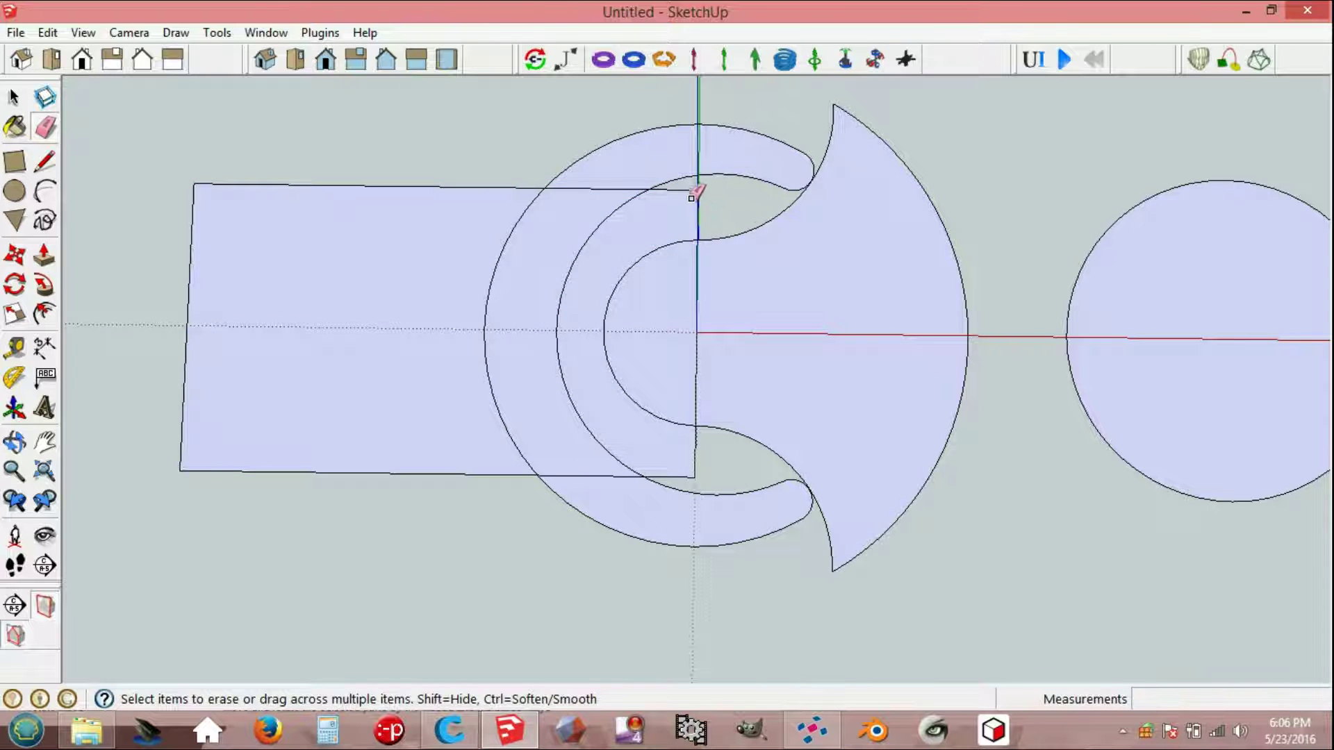
pyautogui.moveTo(690, 188); pyautogui.dragTo(694, 187)
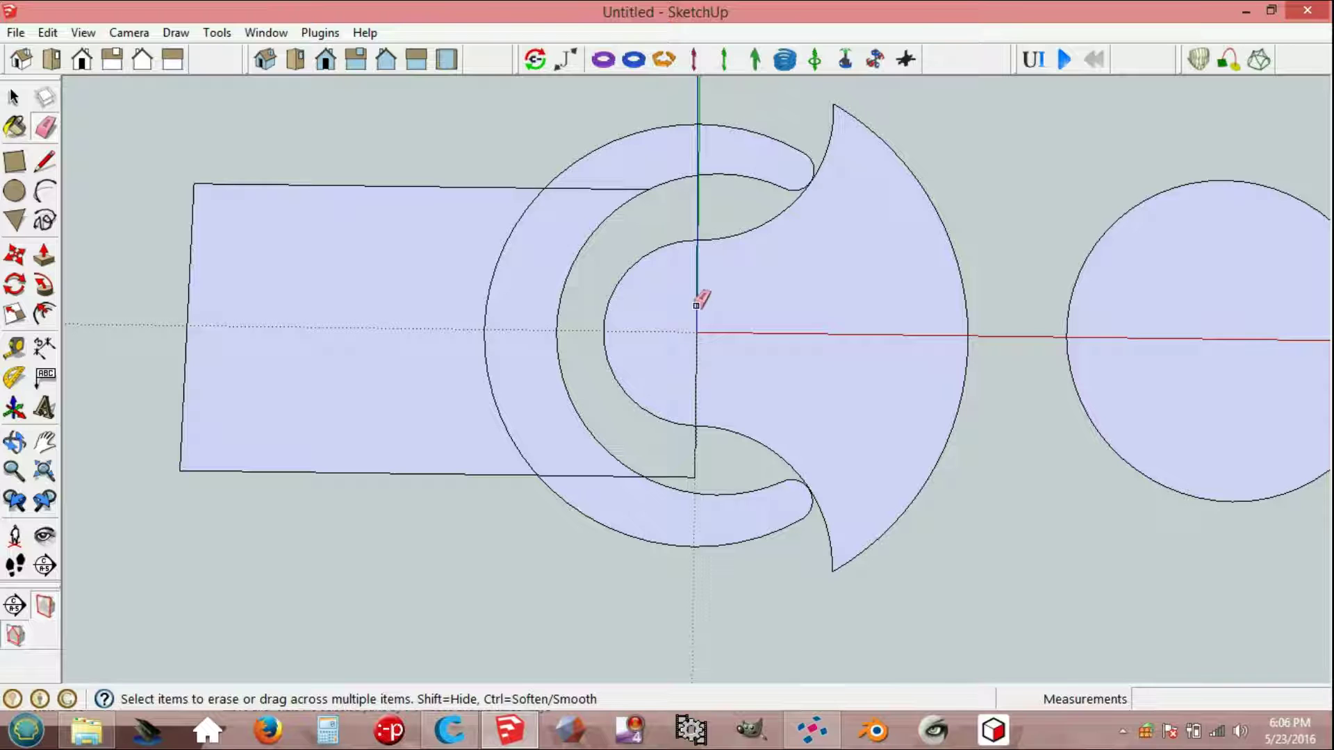
pyautogui.moveTo(695, 363)
pyautogui.mouseDown()
pyautogui.moveTo(691, 462)
pyautogui.moveTo(703, 447)
pyautogui.moveTo(685, 468)
pyautogui.moveTo(586, 419)
pyautogui.mouseUp()
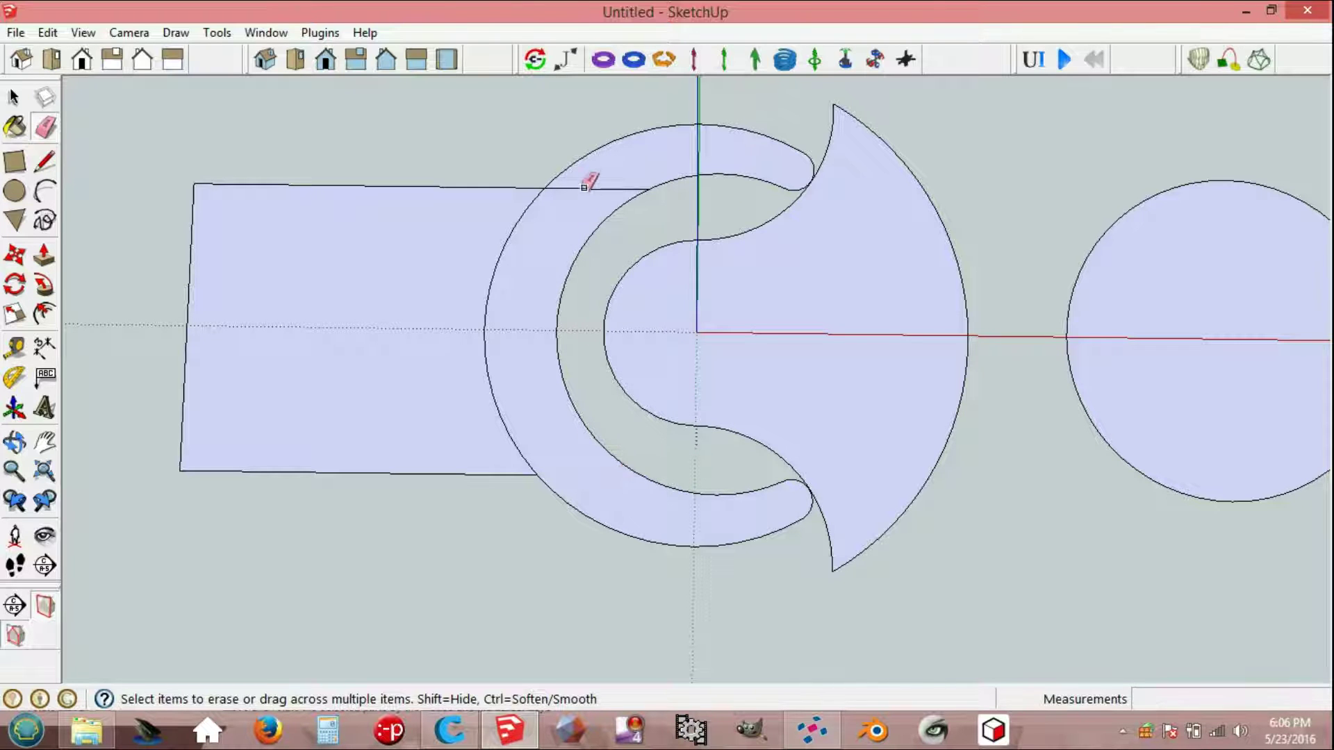
pyautogui.click(584, 188)
pyautogui.moveTo(518, 237)
pyautogui.mouseDown()
pyautogui.moveTo(488, 275)
pyautogui.moveTo(497, 363)
pyautogui.mouseUp()
# Step: Push/Pull the cut shape 1500 mm upward and its underside 1500 mm downward
pyautogui.press('space')
pyautogui.moveTo(625, 408)
pyautogui.mouseDown(button='middle')
pyautogui.moveTo(619, 348)
pyautogui.moveTo(682, 314)
pyautogui.mouseUp(button='middle')
pyautogui.click(764, 386)
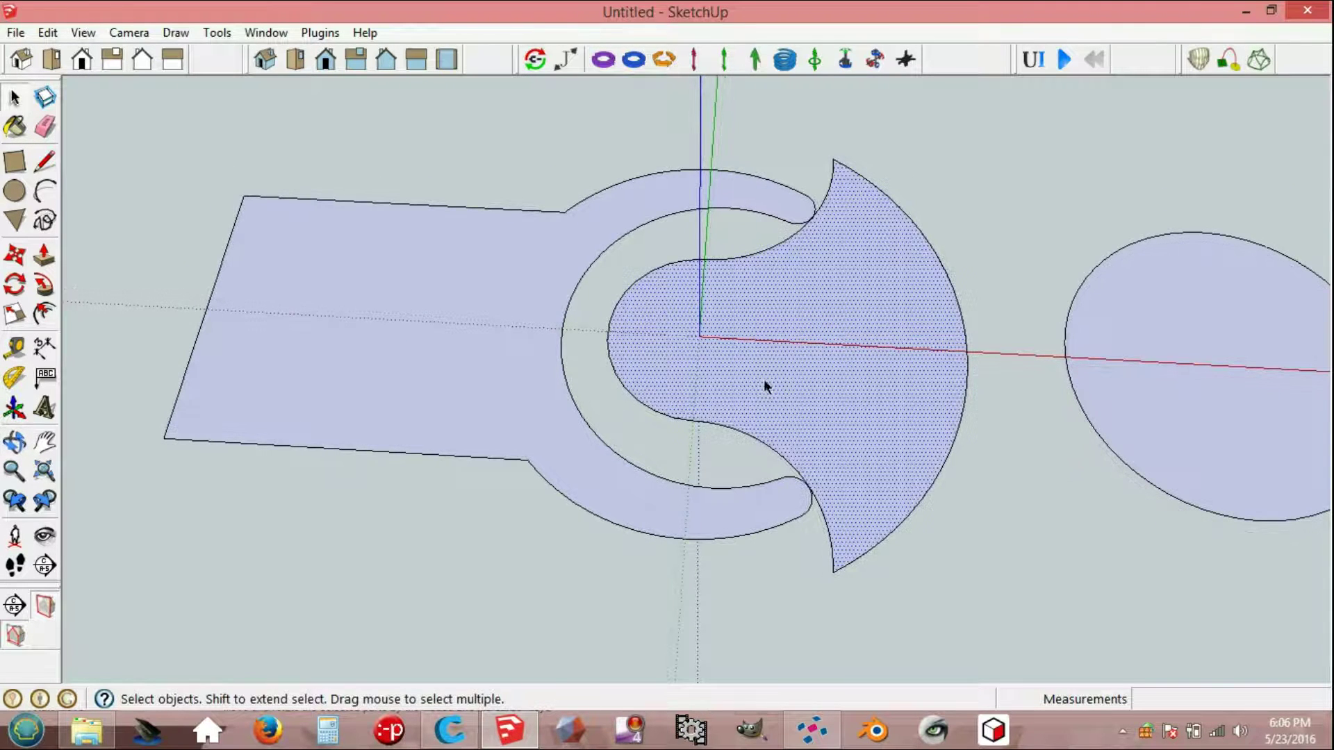
pyautogui.press('p')
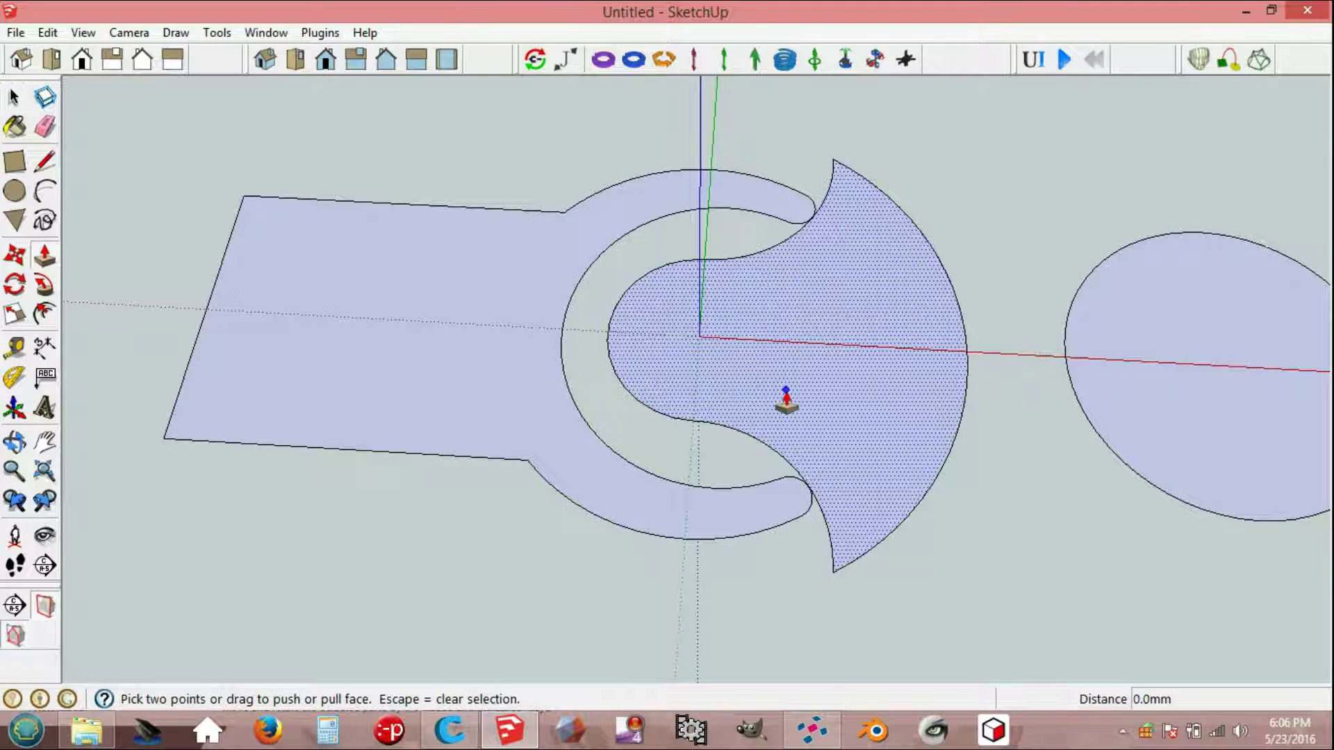
pyautogui.moveTo(787, 399); pyautogui.dragTo(799, 316)
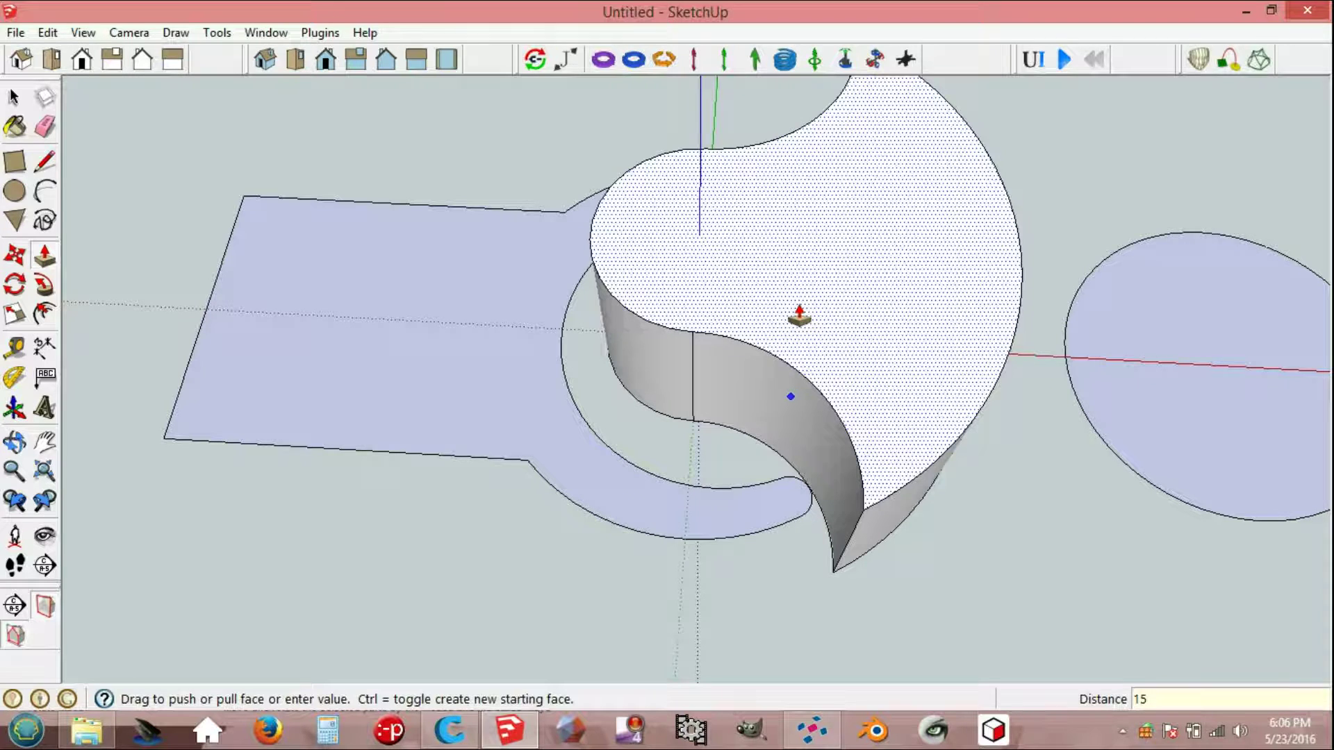
pyautogui.press('Return')
pyautogui.moveTo(790, 393); pyautogui.dragTo(827, 25, button='middle')
pyautogui.moveTo(798, 426); pyautogui.dragTo(810, 366, button='middle')
pyautogui.moveTo(810, 426); pyautogui.dragTo(815, 505)
pyautogui.write('1500')
pyautogui.press('Return')
# Step: Select all connected geometry of the extruded cut shape and make it a group
pyautogui.press('space')
pyautogui.moveTo(795, 269); pyautogui.dragTo(762, 649, button='middle')
pyautogui.tripleClick(773, 345)
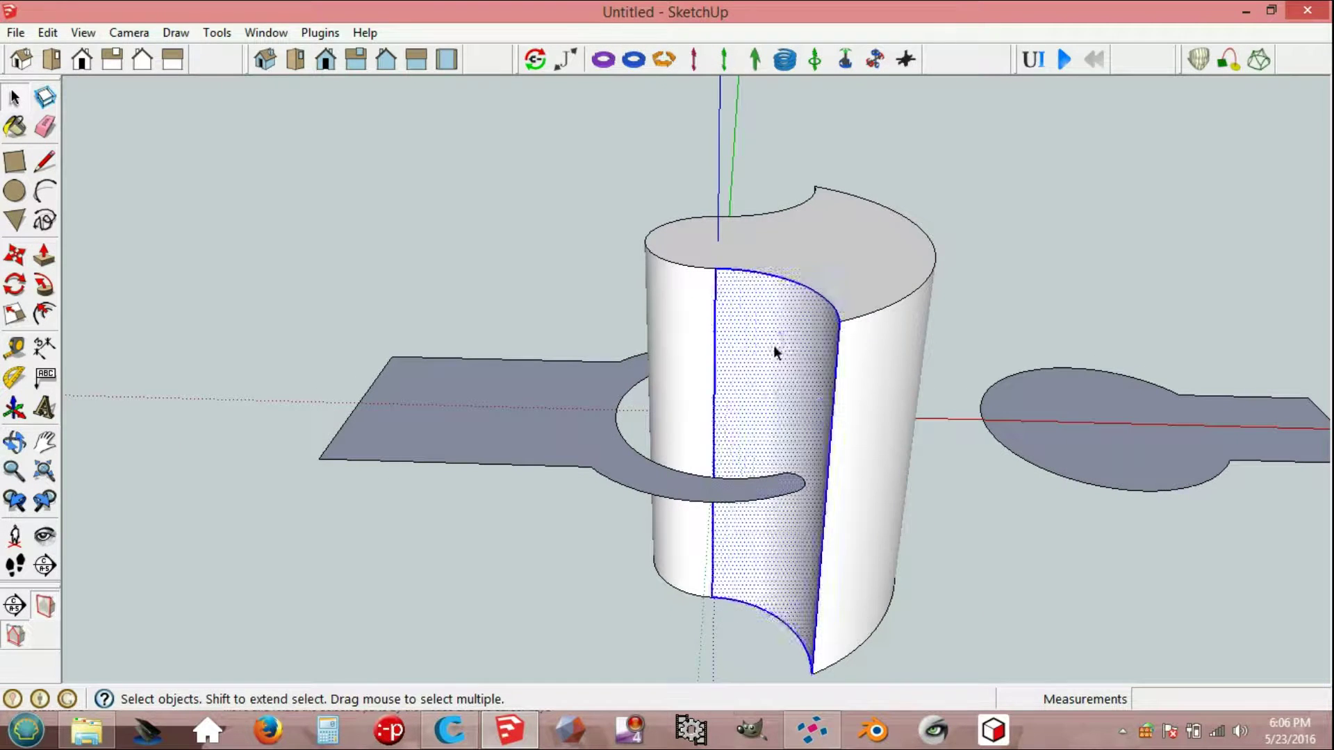
pyautogui.rightClick(775, 329)
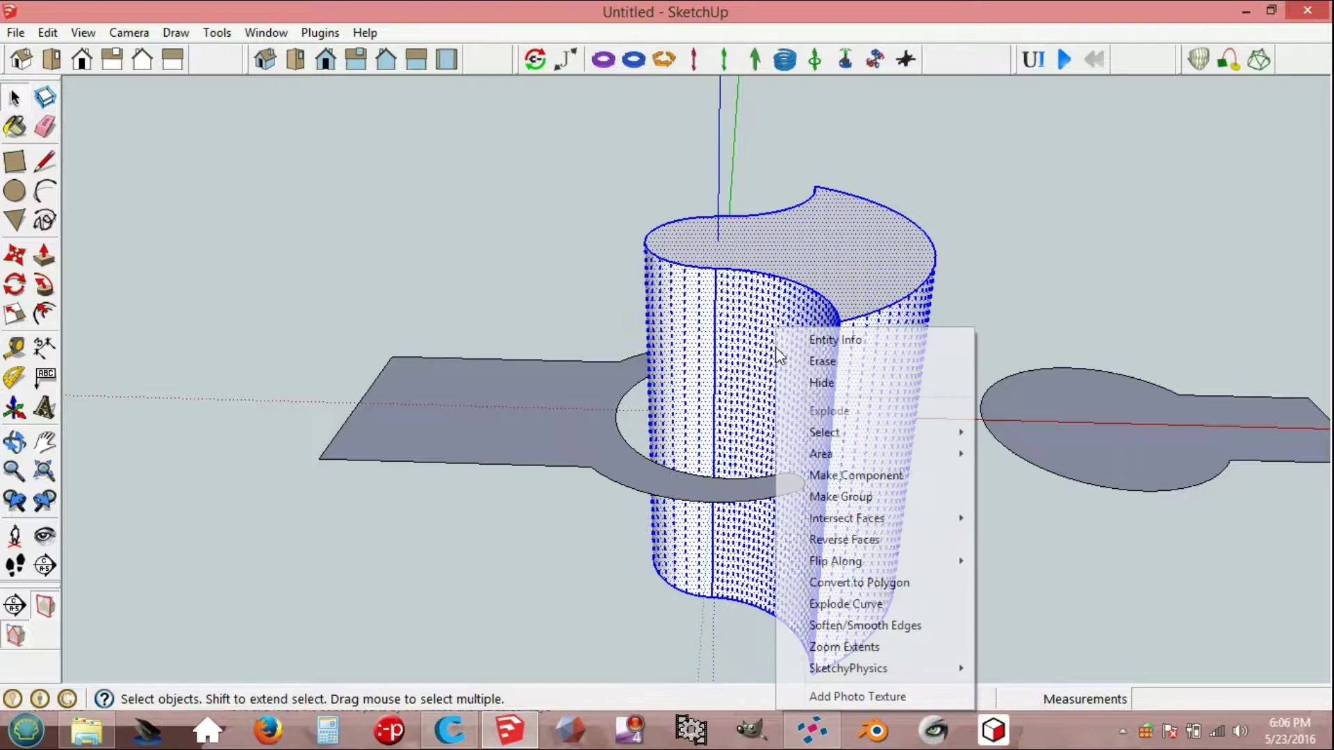
pyautogui.click(831, 496)
# Step: Draw a vertical 60-sided circle of about 1341 mm radius, centred on the midpoint of the socket stem's end edge
pyautogui.moveTo(337, 493); pyautogui.dragTo(956, 351, button='middle')
pyautogui.press('c')
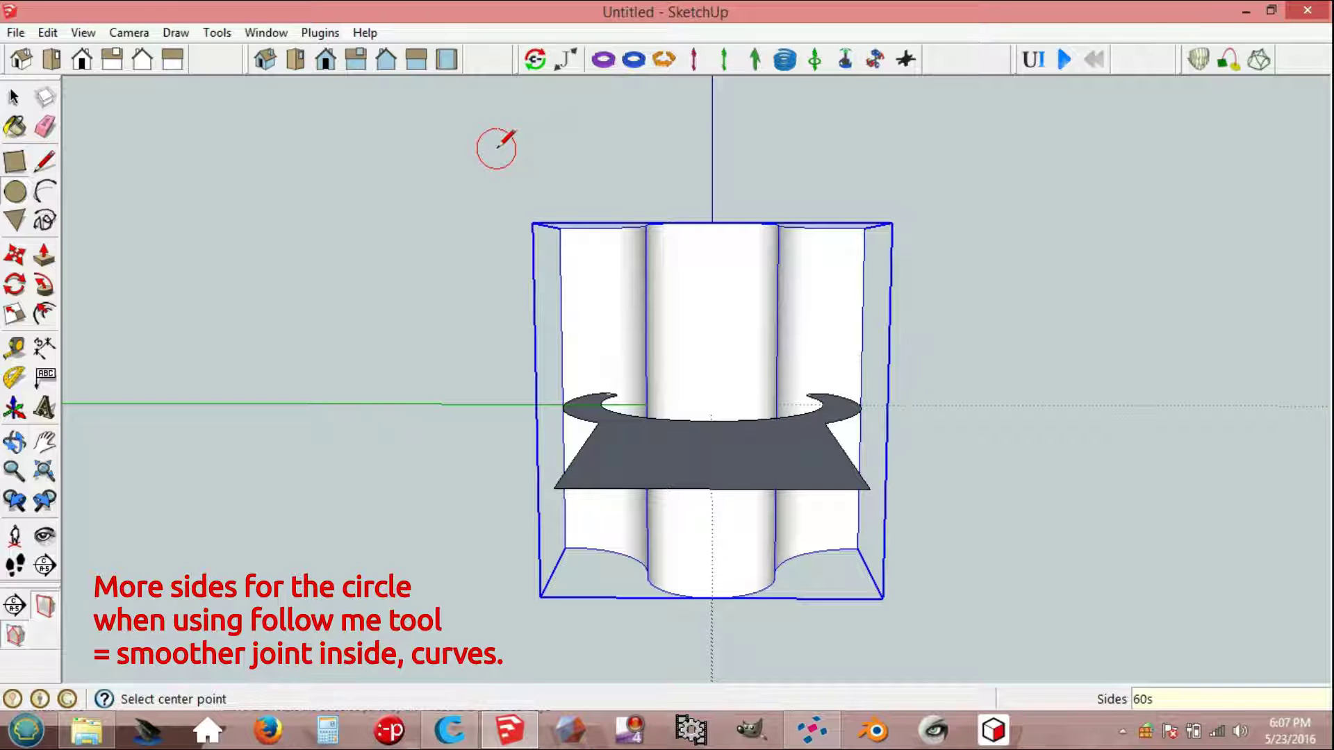
pyautogui.click(711, 487)
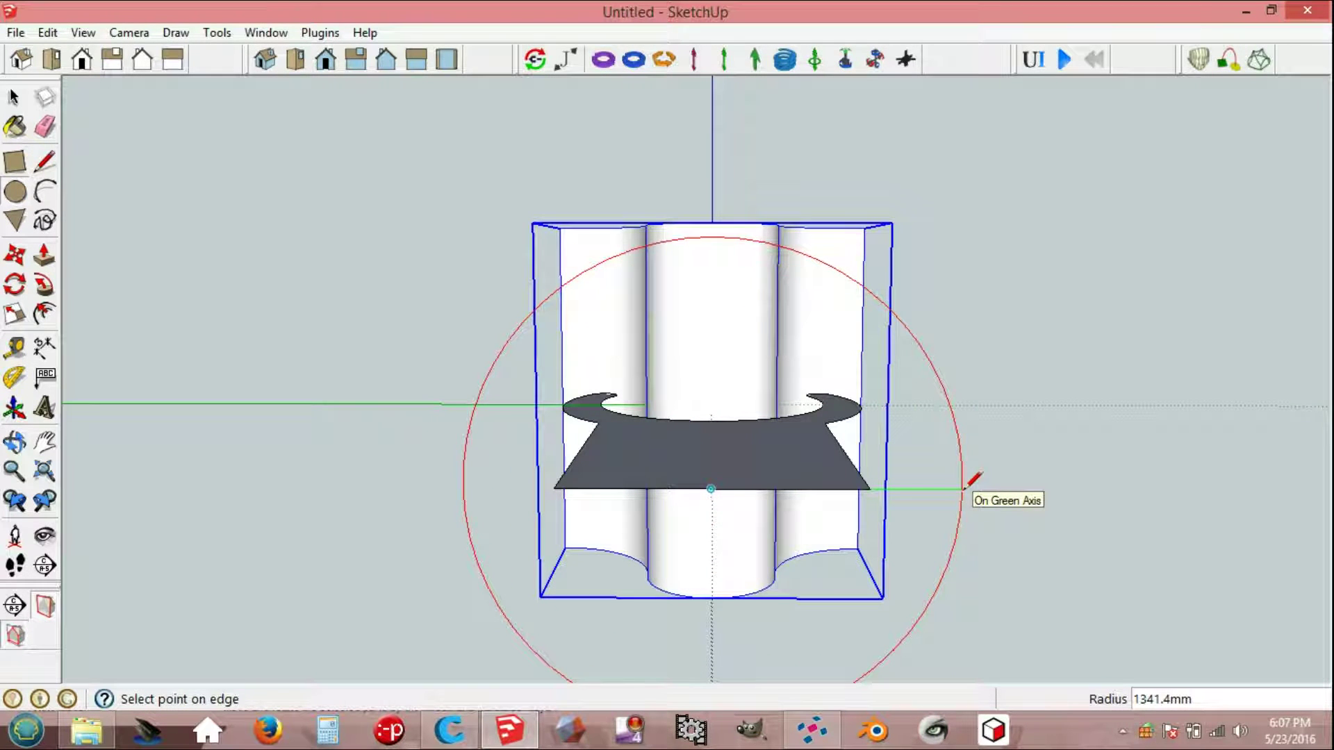
pyautogui.click(964, 488)
# Step: Delete the circle's face and revolve the socket and stem profile around the circle's edge with Follow Me
pyautogui.moveTo(974, 467); pyautogui.dragTo(410, 466, button='middle')
pyautogui.press('space')
pyautogui.click(422, 343)
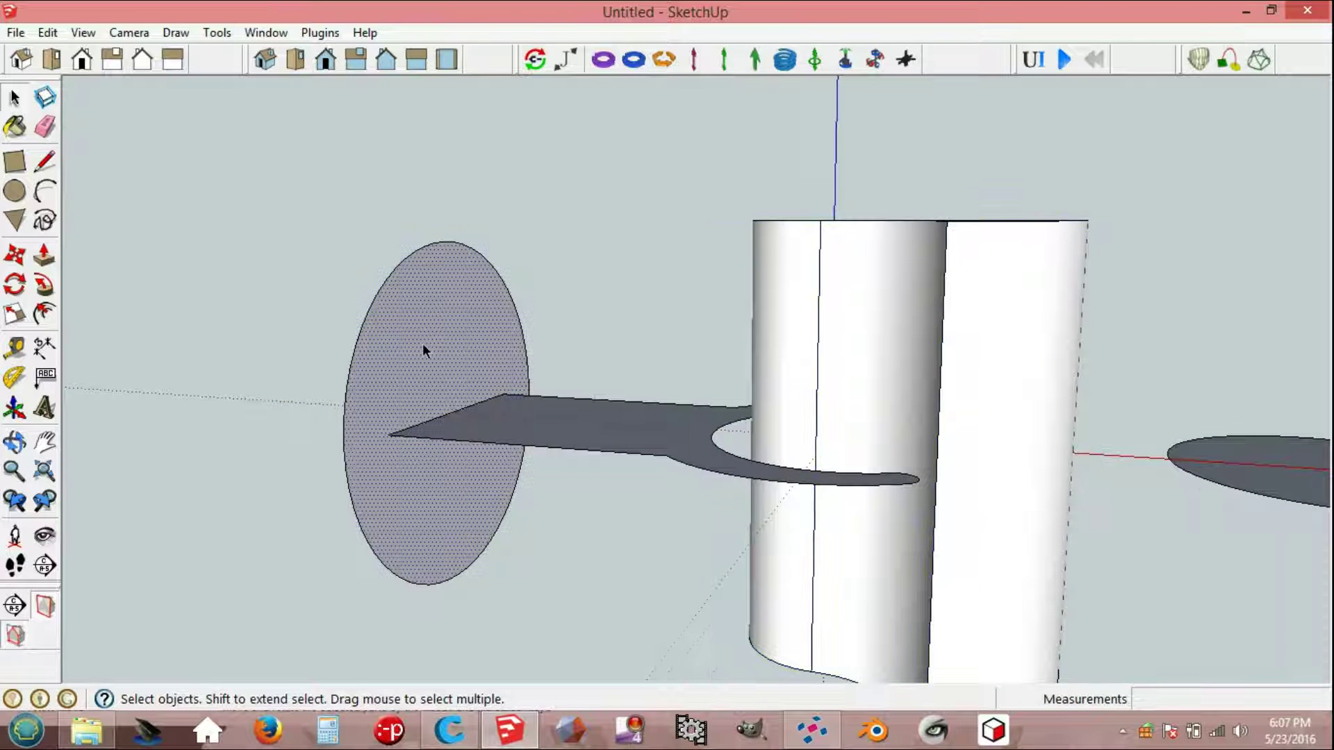
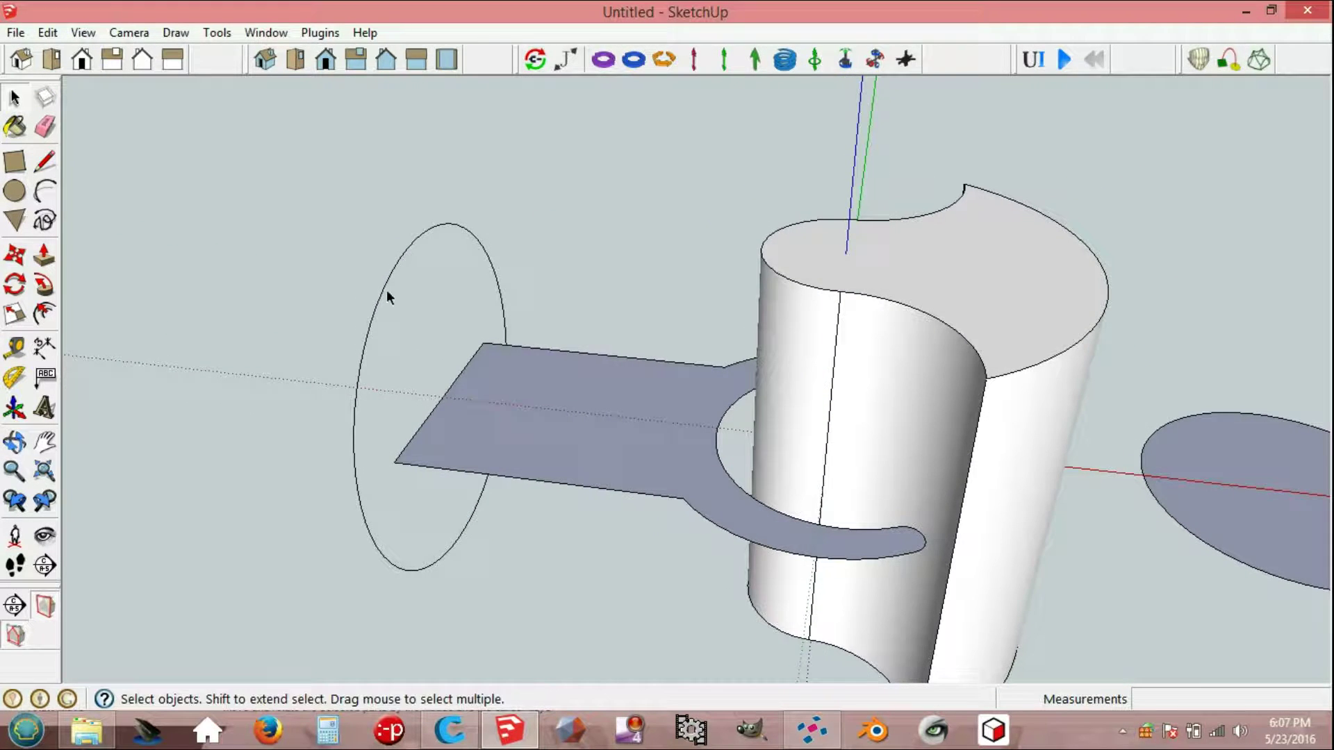
pyautogui.click(383, 283)
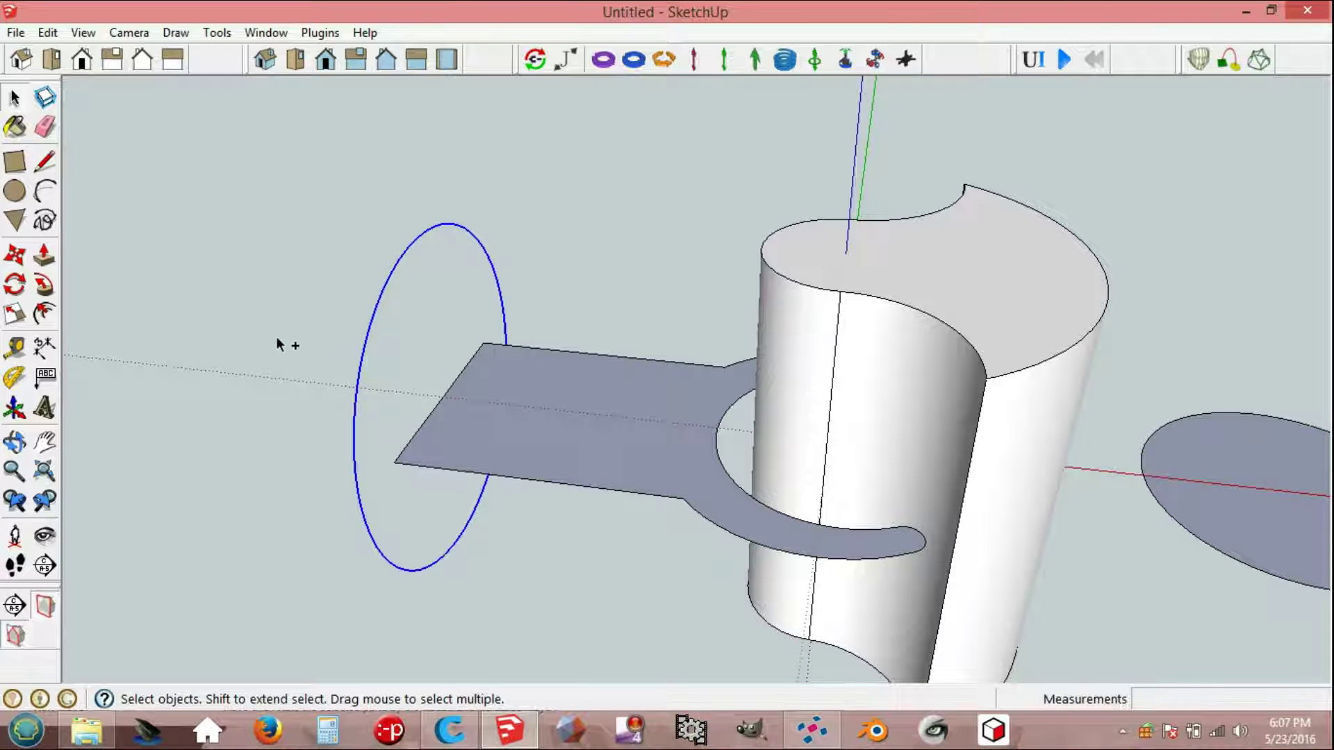
pyautogui.click(44, 284)
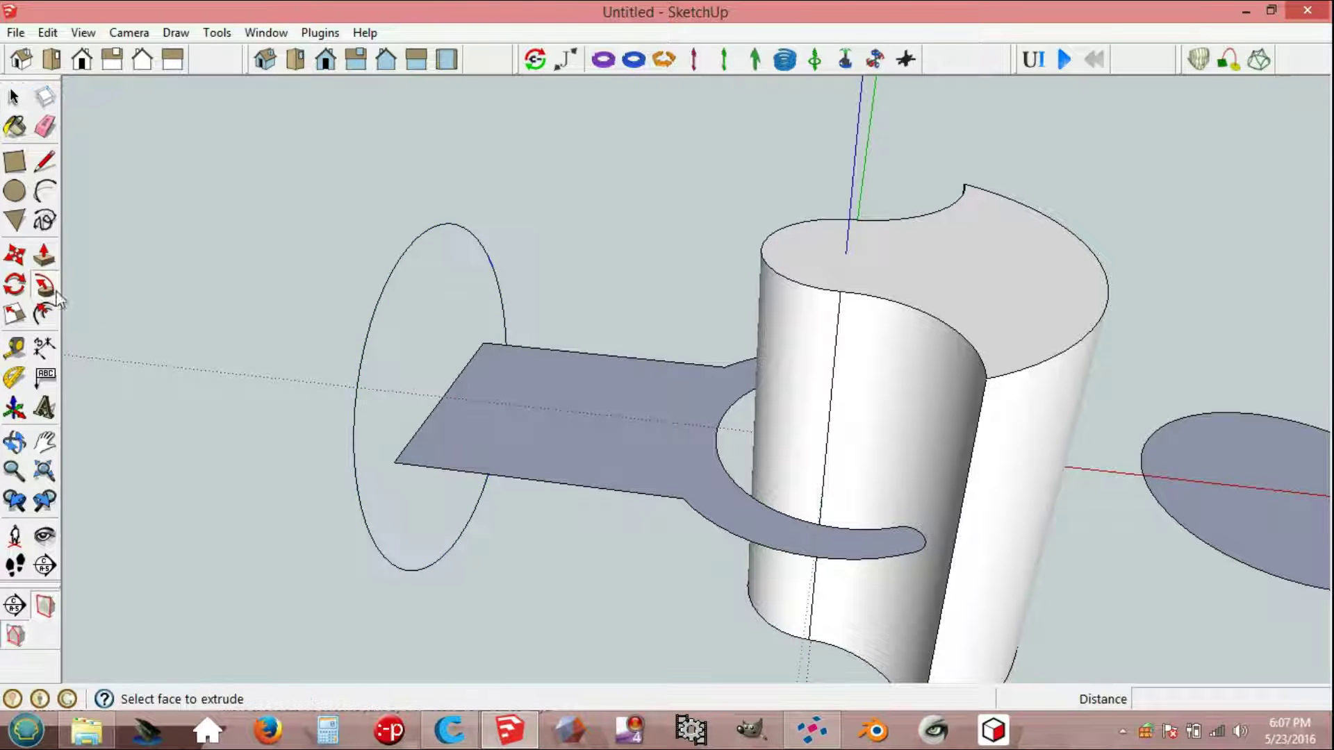
pyautogui.click(583, 425)
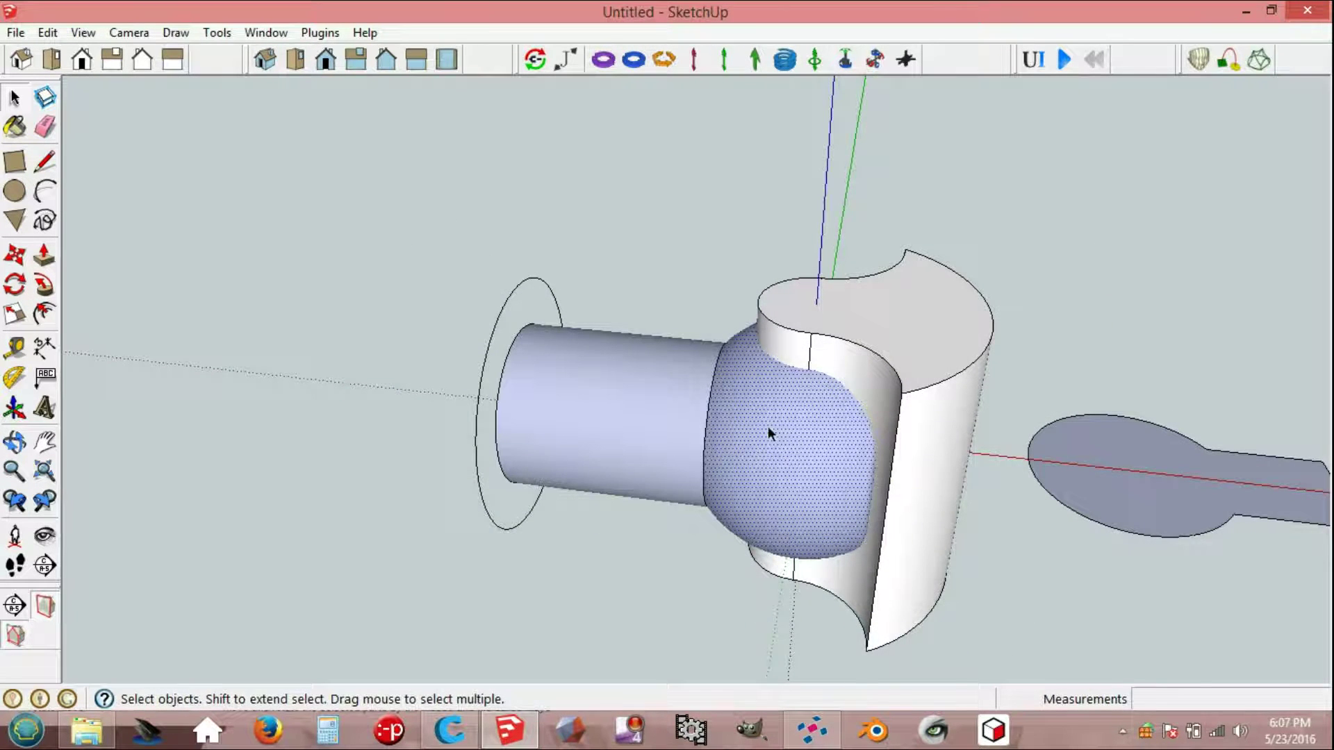
# Step: Reverse the socket's spherical outer face and orient the connected stem faces to match it
pyautogui.rightClick(770, 429)
pyautogui.click(849, 621)
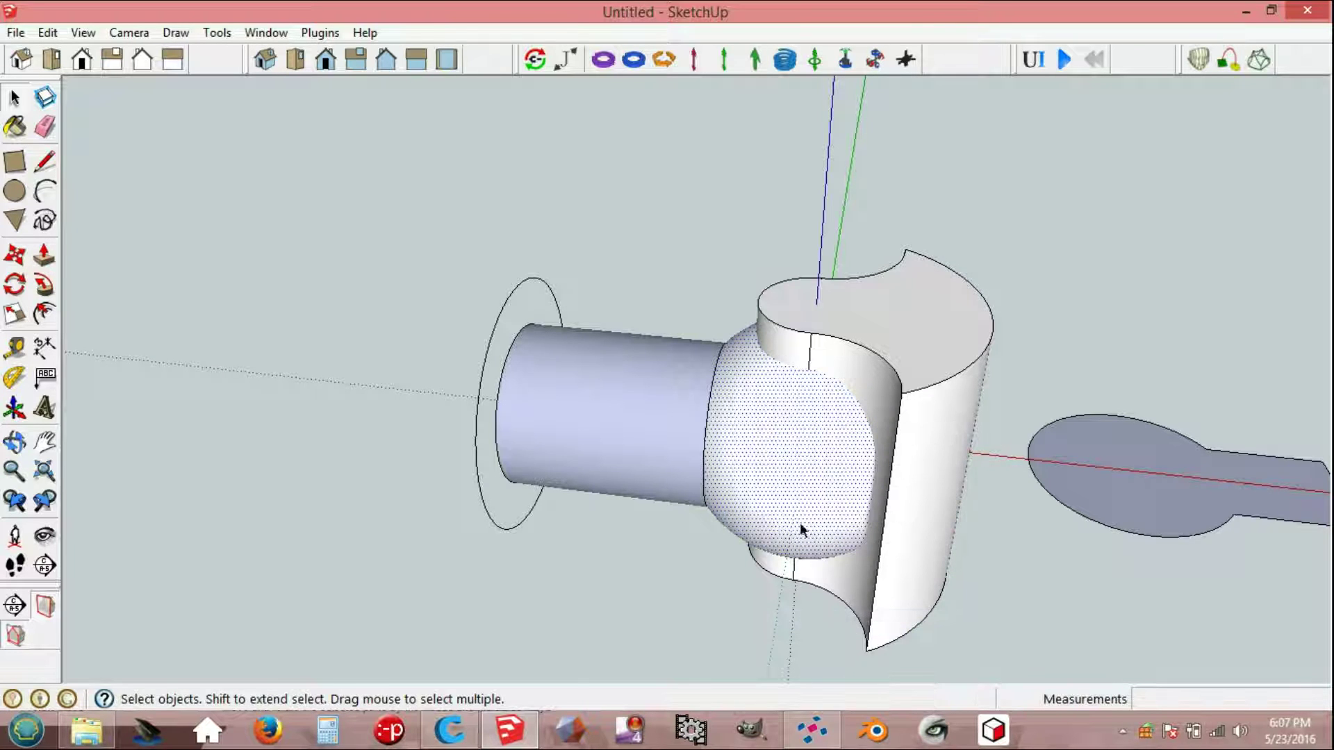
pyautogui.click(757, 448)
pyautogui.rightClick(758, 448)
pyautogui.click(817, 387)
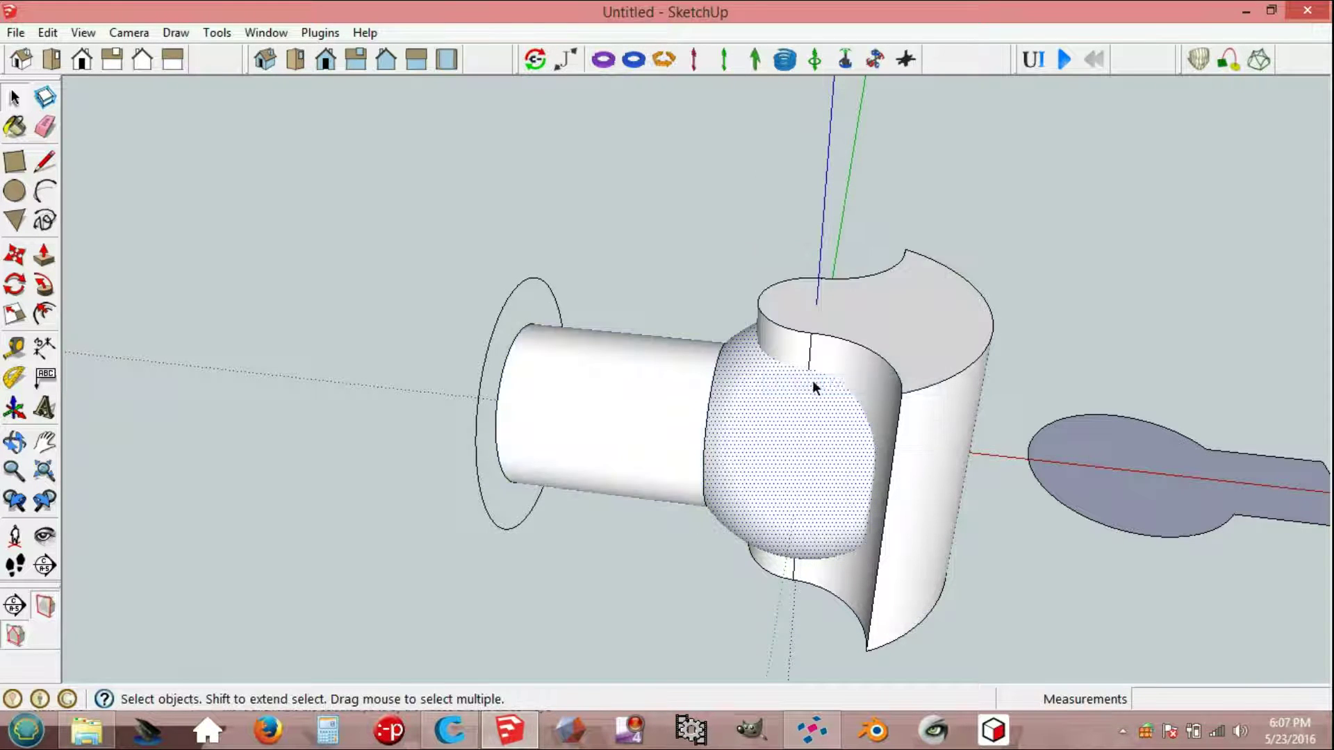
pyautogui.click(659, 541)
# Step: Delete the circle that served as the Follow Me path around the stem's end
pyautogui.moveTo(684, 535); pyautogui.dragTo(825, 363, button='middle')
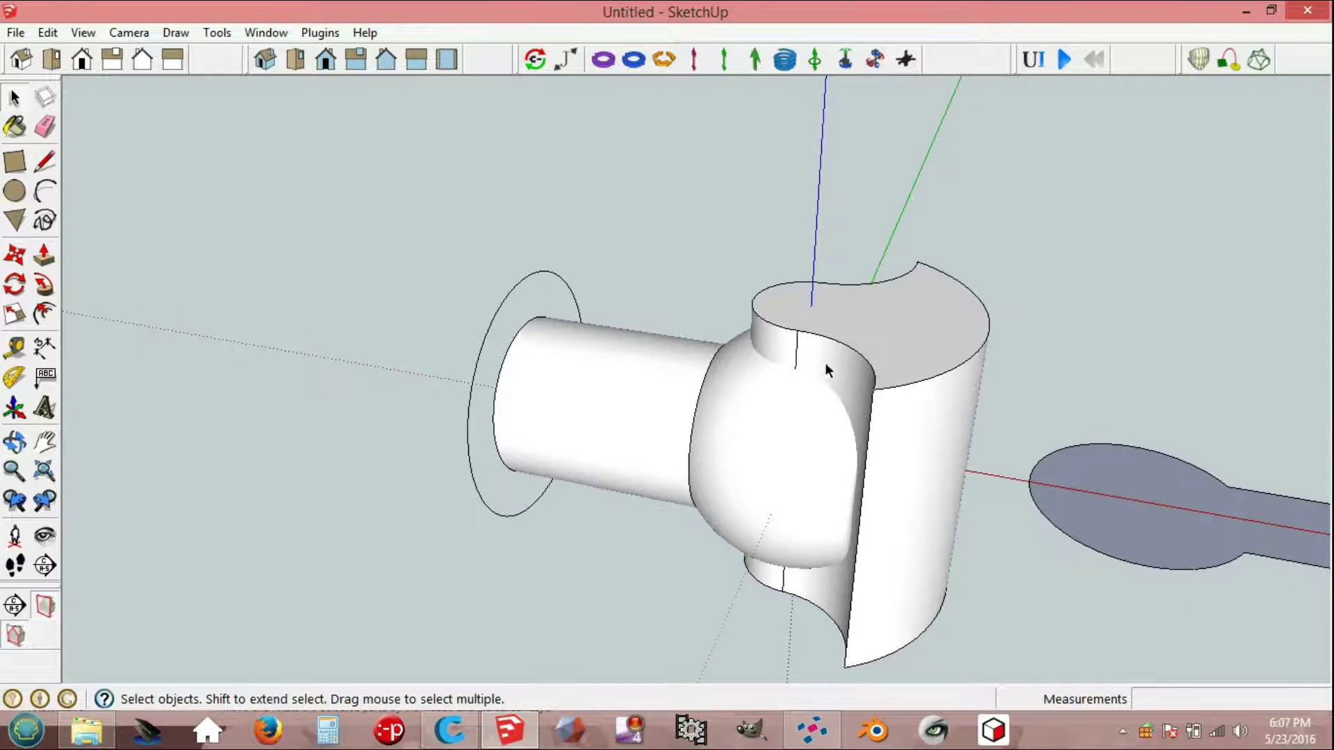
pyautogui.click(504, 309)
pyautogui.press('Delete')
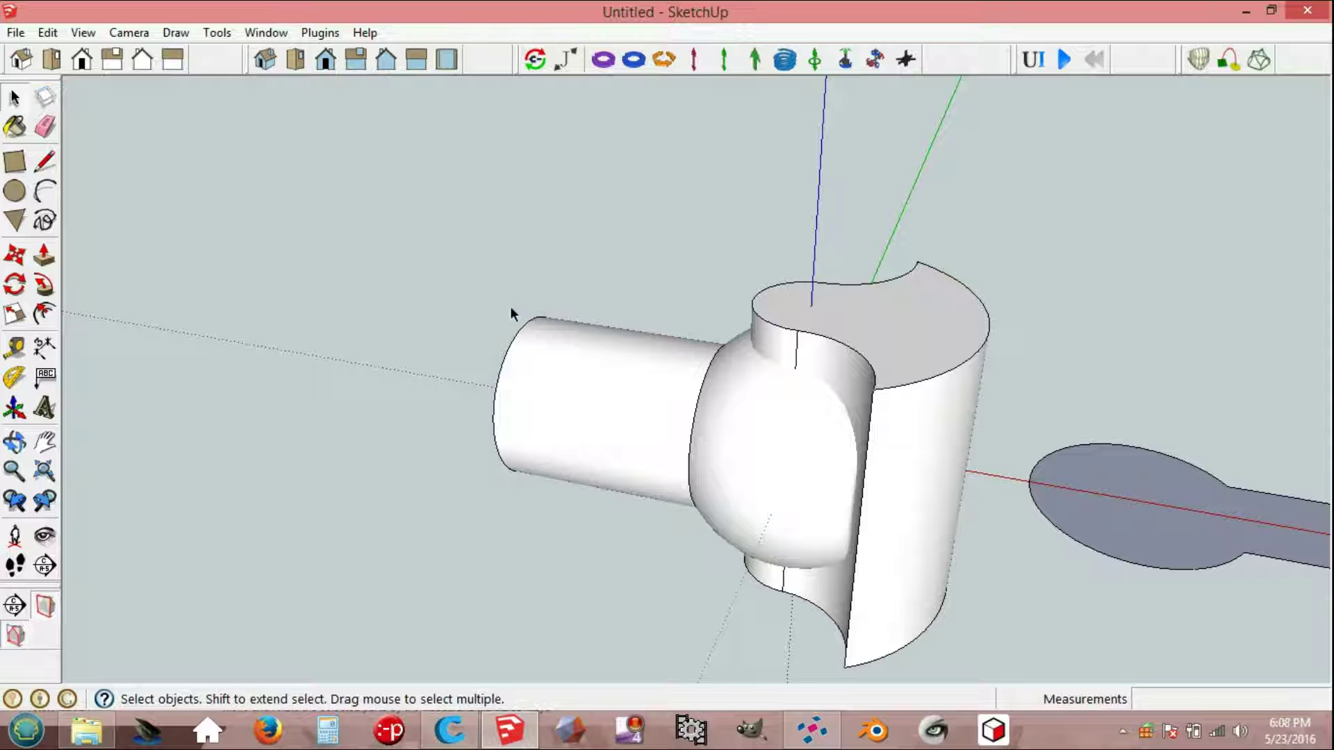
# Step: Intersect the cut-shape group's faces with the model and explode the group
pyautogui.click(855, 319)
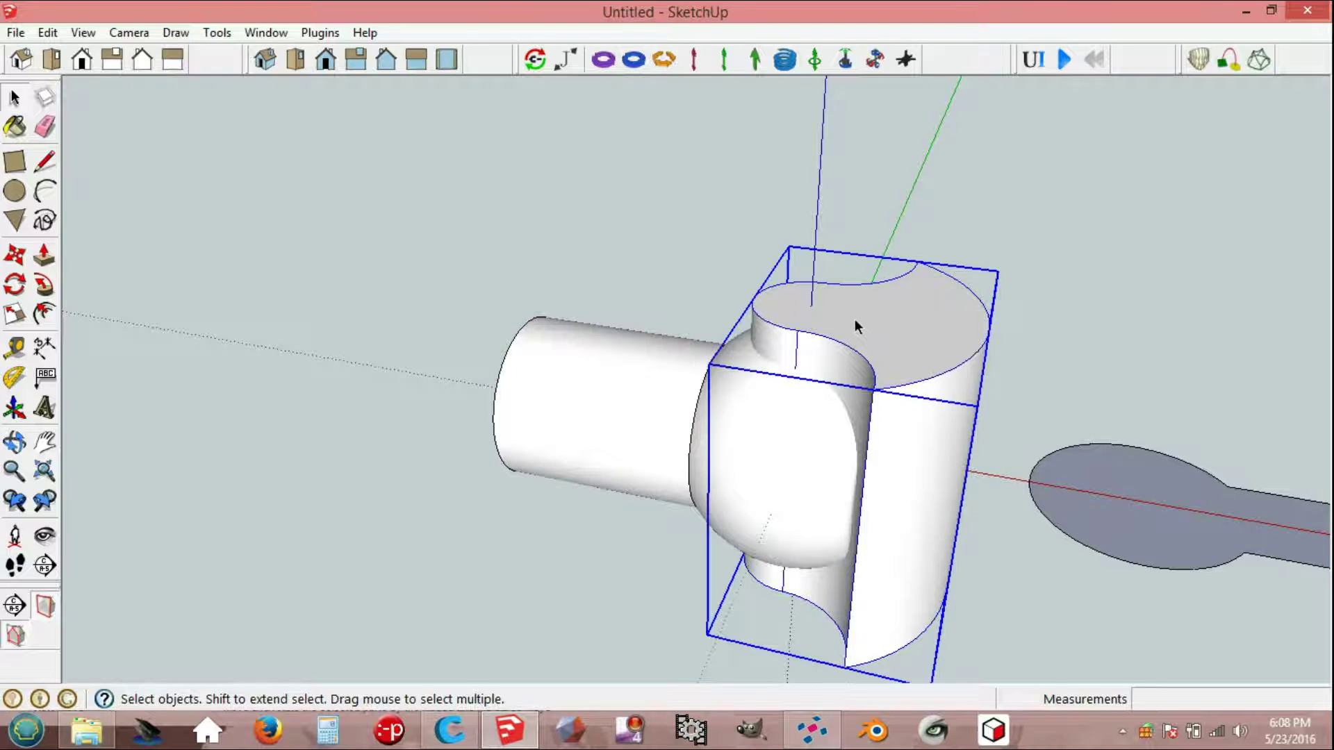
pyautogui.rightClick(854, 319)
pyautogui.moveTo(962, 557)
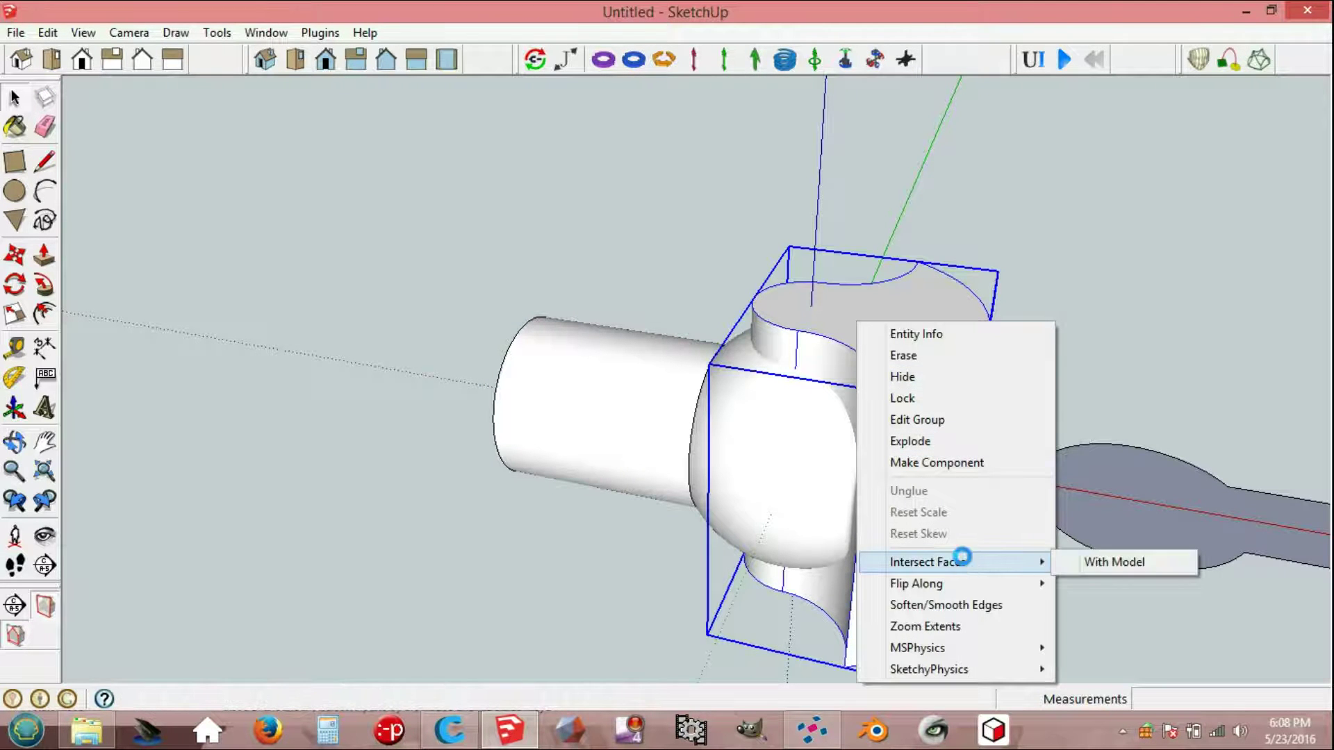
pyautogui.click(1108, 566)
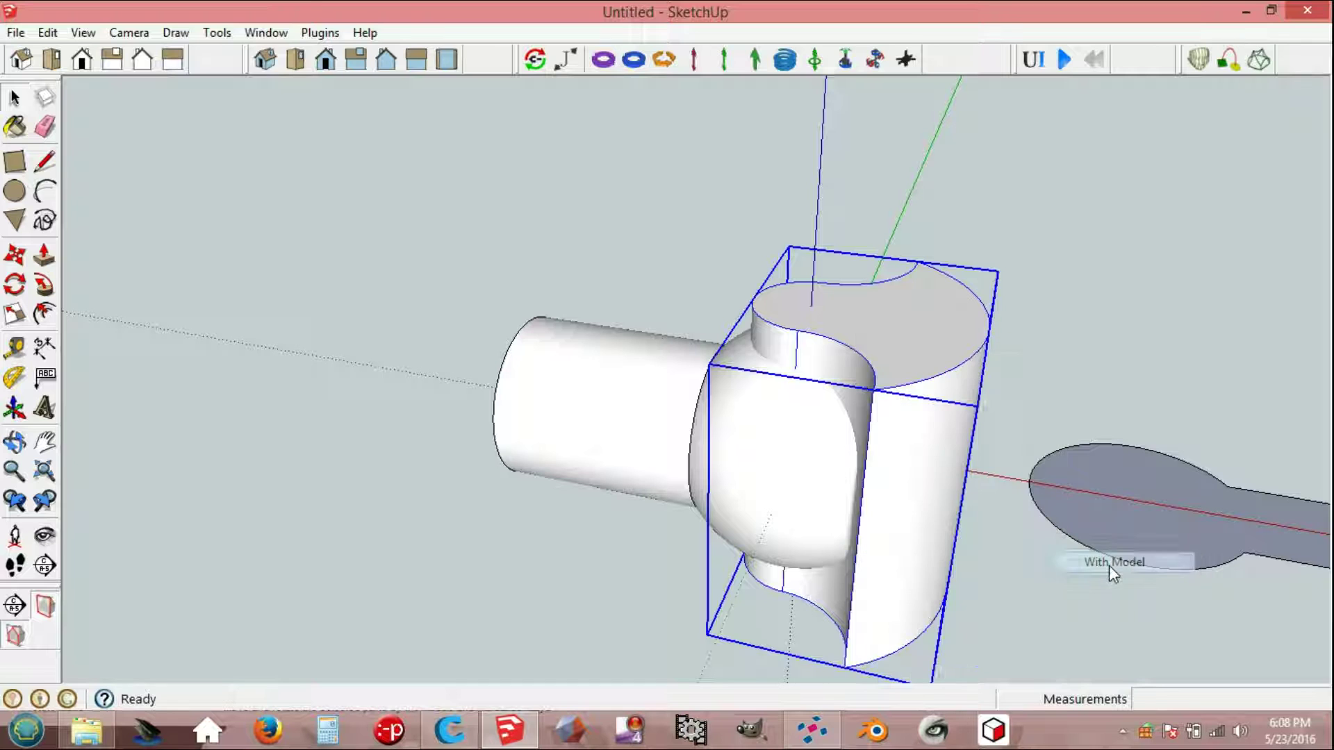
pyautogui.press('Escape')
pyautogui.click(902, 408)
pyautogui.rightClick(902, 409)
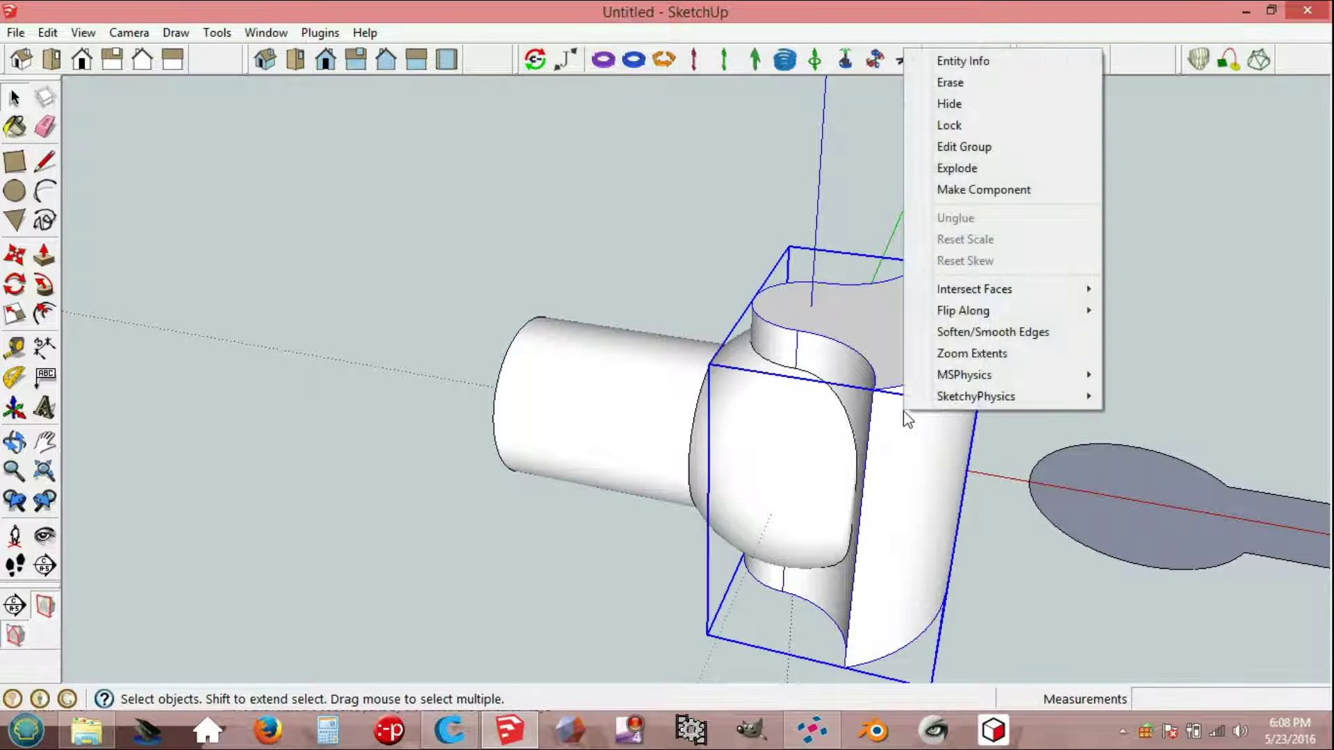
pyautogui.click(961, 169)
pyautogui.click(973, 361)
# Step: Delete the cut solid's curved front, top, bottom and two concave side faces outside the socket
pyautogui.moveTo(1017, 486); pyautogui.dragTo(476, 426, button='middle')
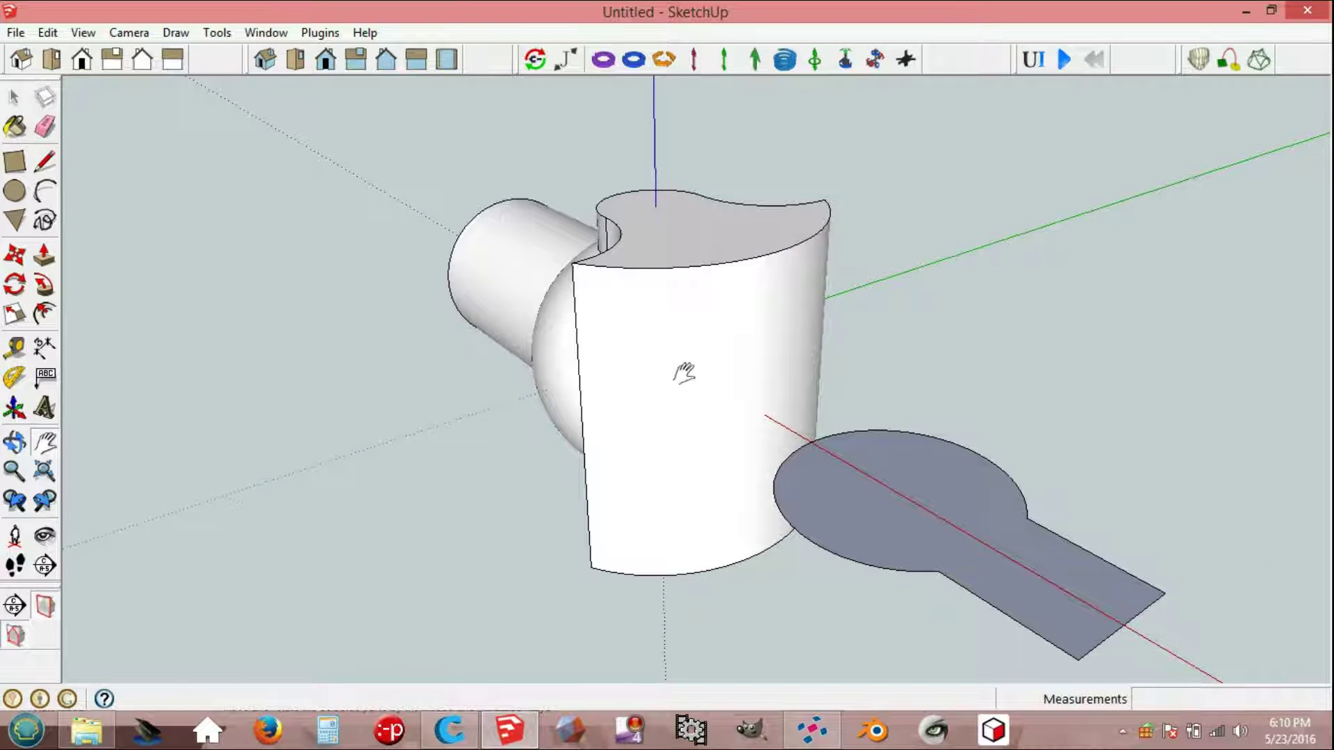
pyautogui.press('space')
pyautogui.click(682, 370)
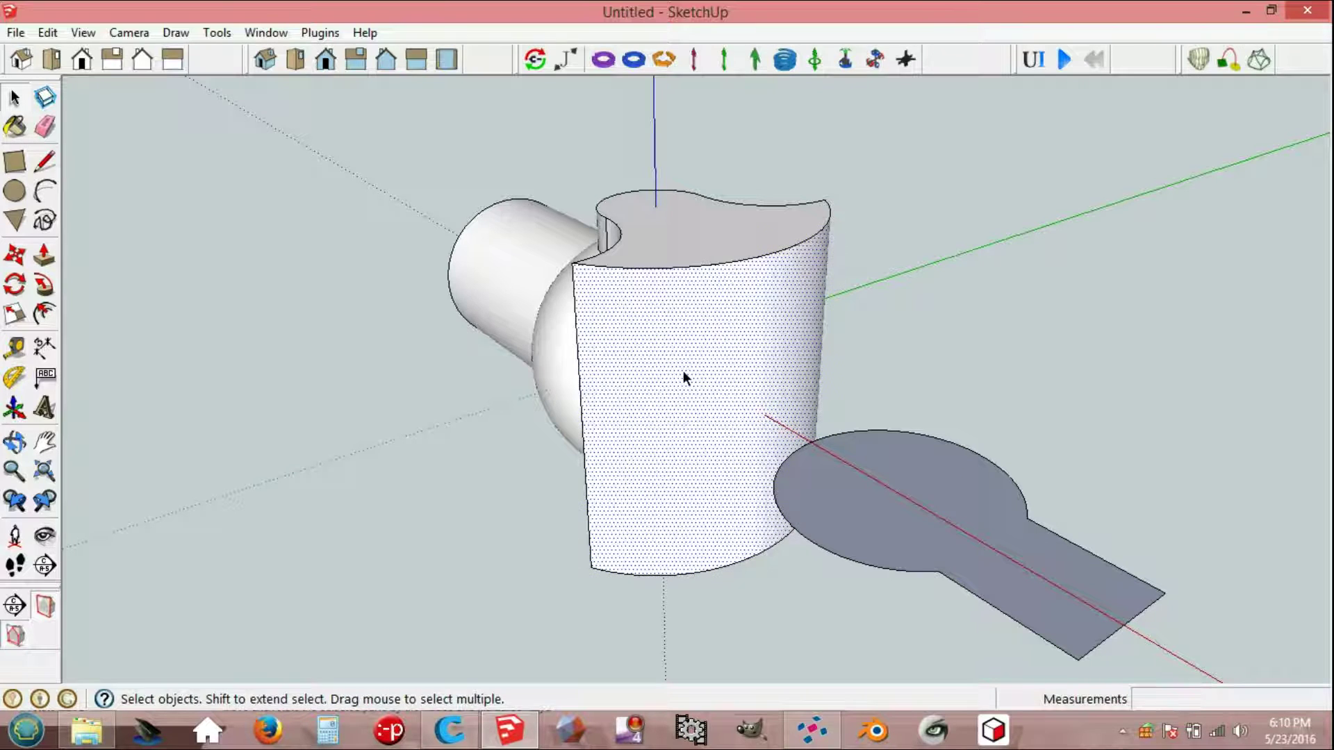
pyautogui.press('Delete')
pyautogui.click(695, 240)
pyautogui.press('Delete')
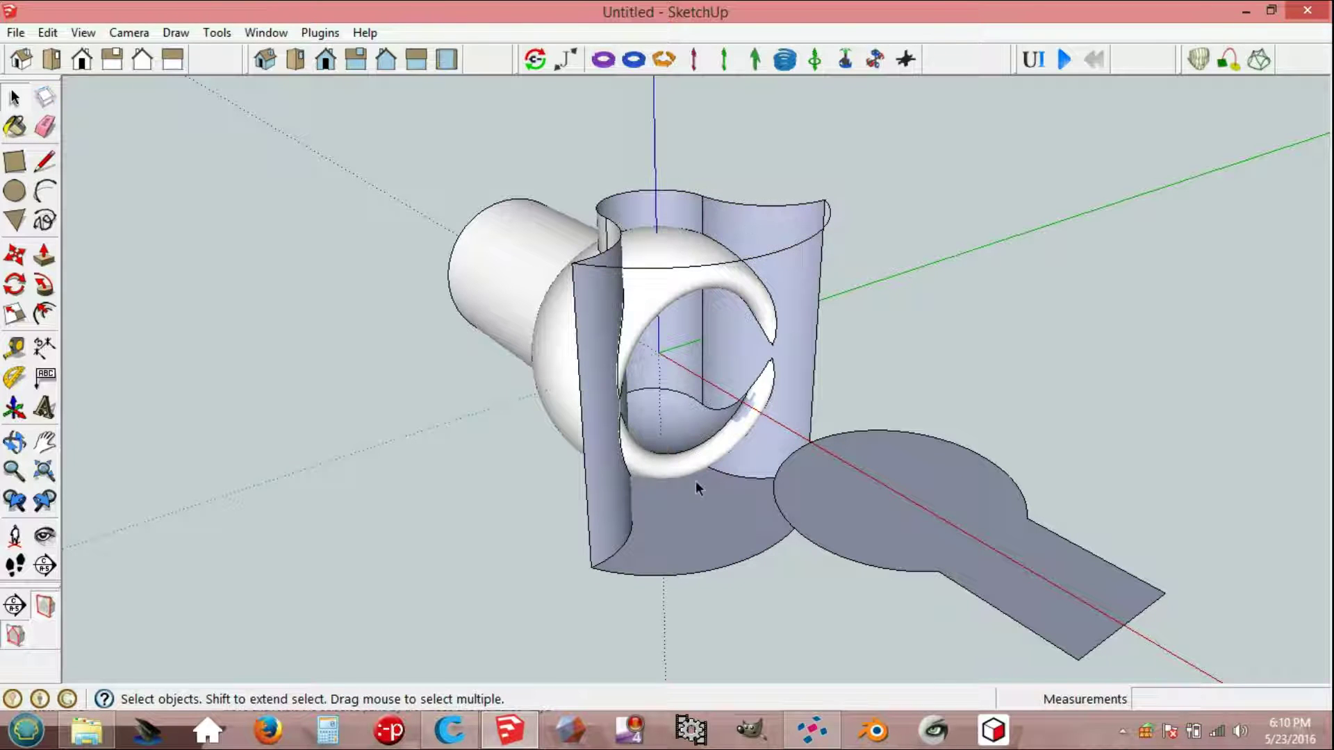
pyautogui.click(701, 523)
pyautogui.press('Delete')
pyautogui.click(794, 307)
pyautogui.press('Delete')
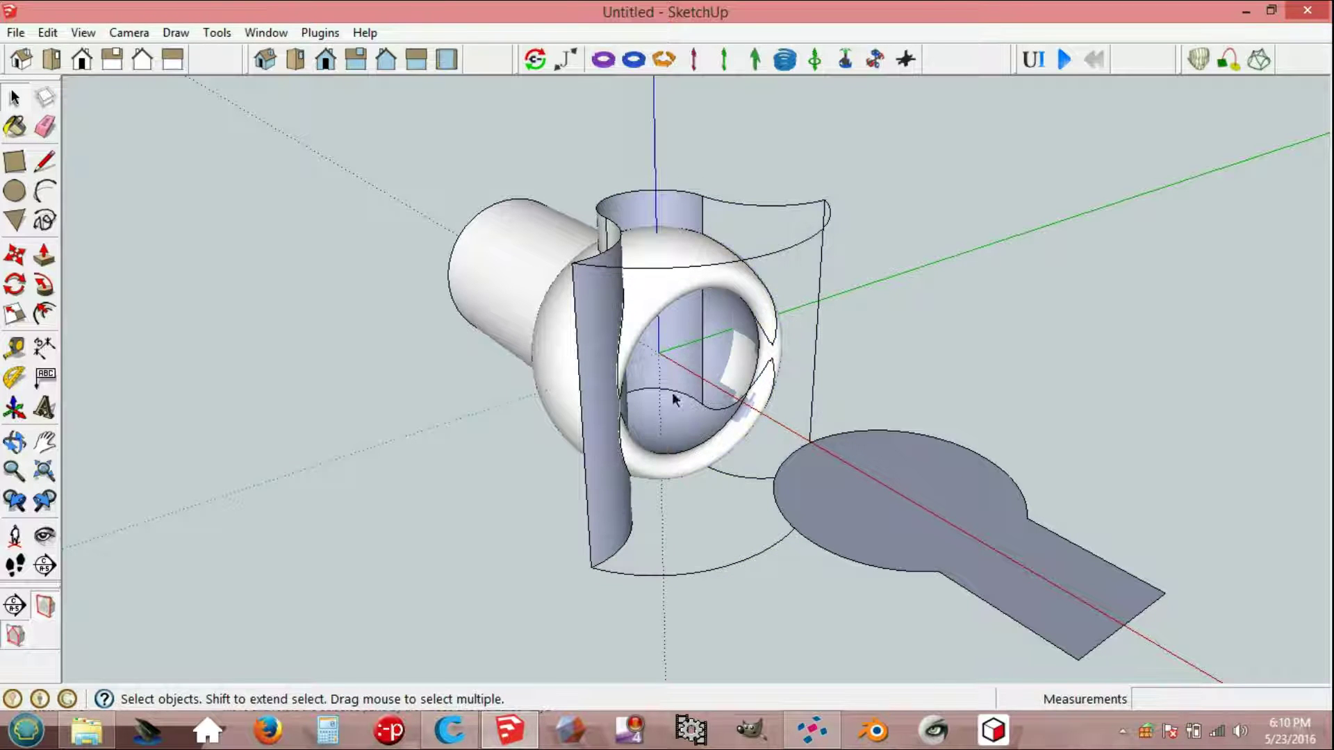
pyautogui.click(591, 360)
pyautogui.press('Delete')
# Step: Delete the parts of the cut solid's rounded end wall that project above and below the socket
pyautogui.moveTo(664, 441); pyautogui.dragTo(684, 597, button='middle')
pyautogui.scroll(2, 671, 556)
pyautogui.click(650, 410)
pyautogui.press('Delete')
pyautogui.scroll(-4, 648, 420)
pyautogui.moveTo(664, 346); pyautogui.dragTo(619, 259, button='middle')
pyautogui.scroll(3, 619, 259)
pyautogui.click(645, 376)
pyautogui.press('Delete')
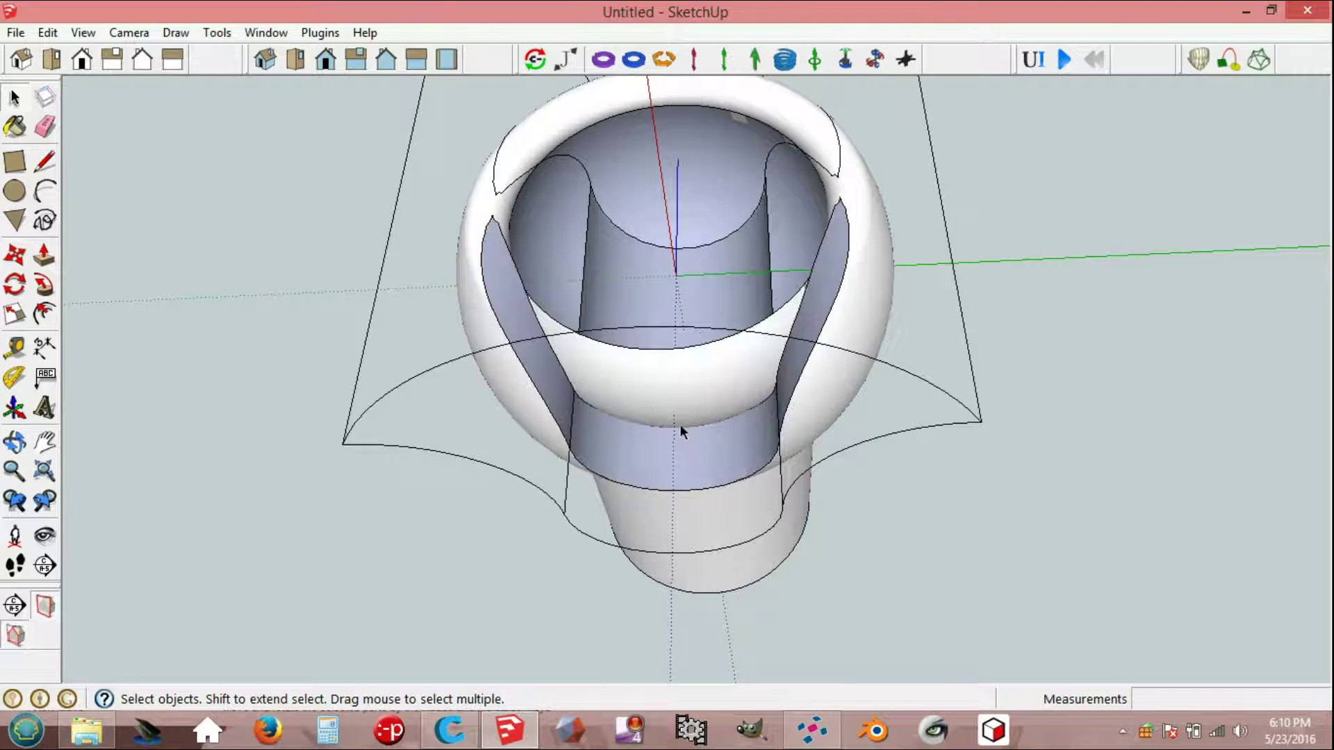
# Step: Delete the outer and inner portions of the spherical socket shell that lie within the cut shape
pyautogui.click(678, 388)
pyautogui.press('Delete')
pyautogui.moveTo(678, 388); pyautogui.dragTo(644, 203, button='middle')
pyautogui.click(645, 203)
pyautogui.press('Delete')
pyautogui.click(640, 151)
pyautogui.press('Delete')
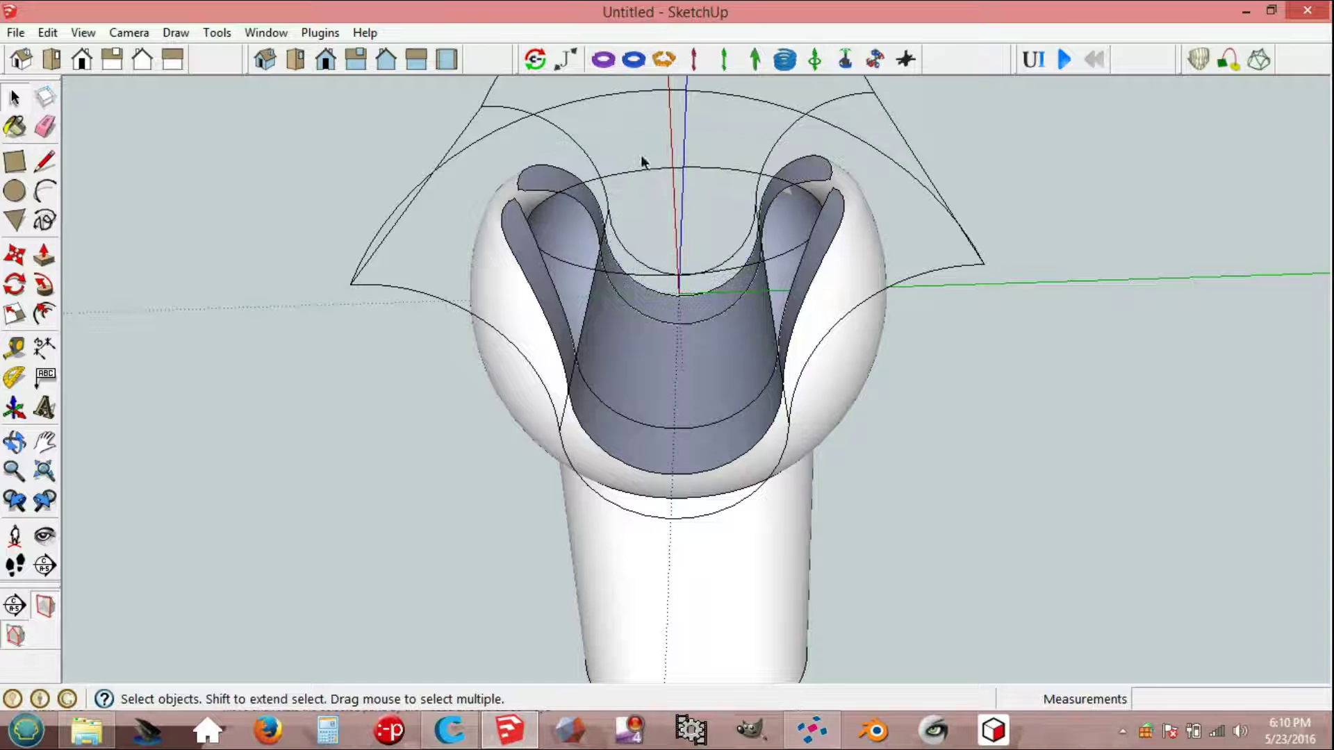
# Step: Delete the remaining cut wall crossing the hollow interior of the socket
pyautogui.moveTo(697, 209); pyautogui.dragTo(621, 254, button='middle')
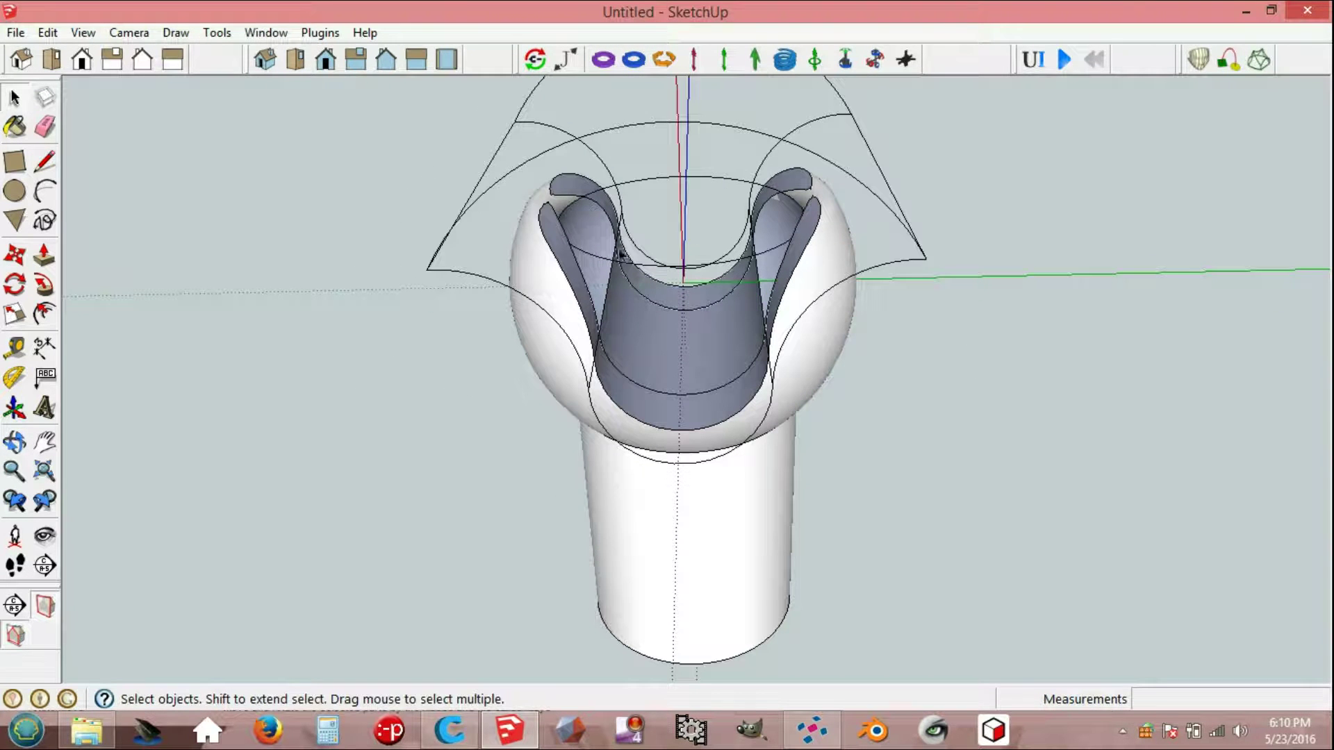
pyautogui.click(625, 317)
pyautogui.press('Delete')
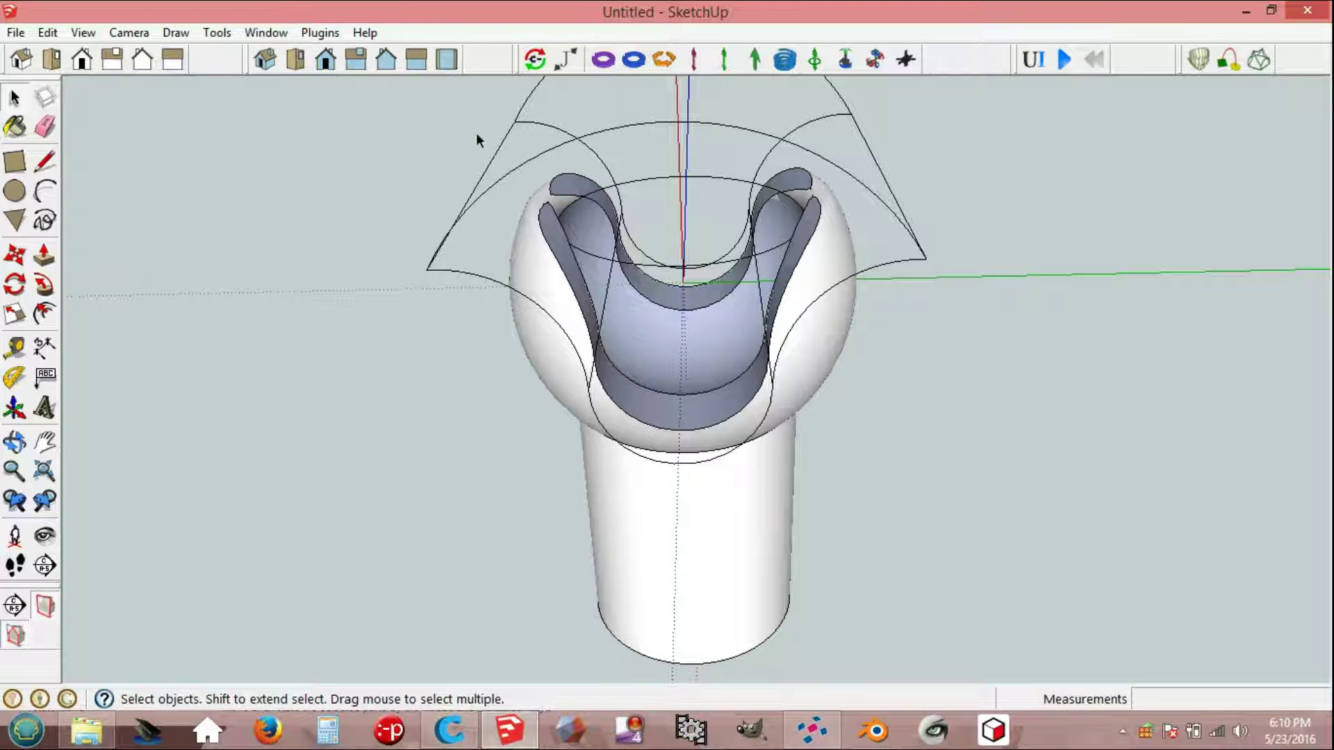
# Step: Erase the stray edges left over from the cut shape with the CleanUp³ plugin
pyautogui.click(319, 33)
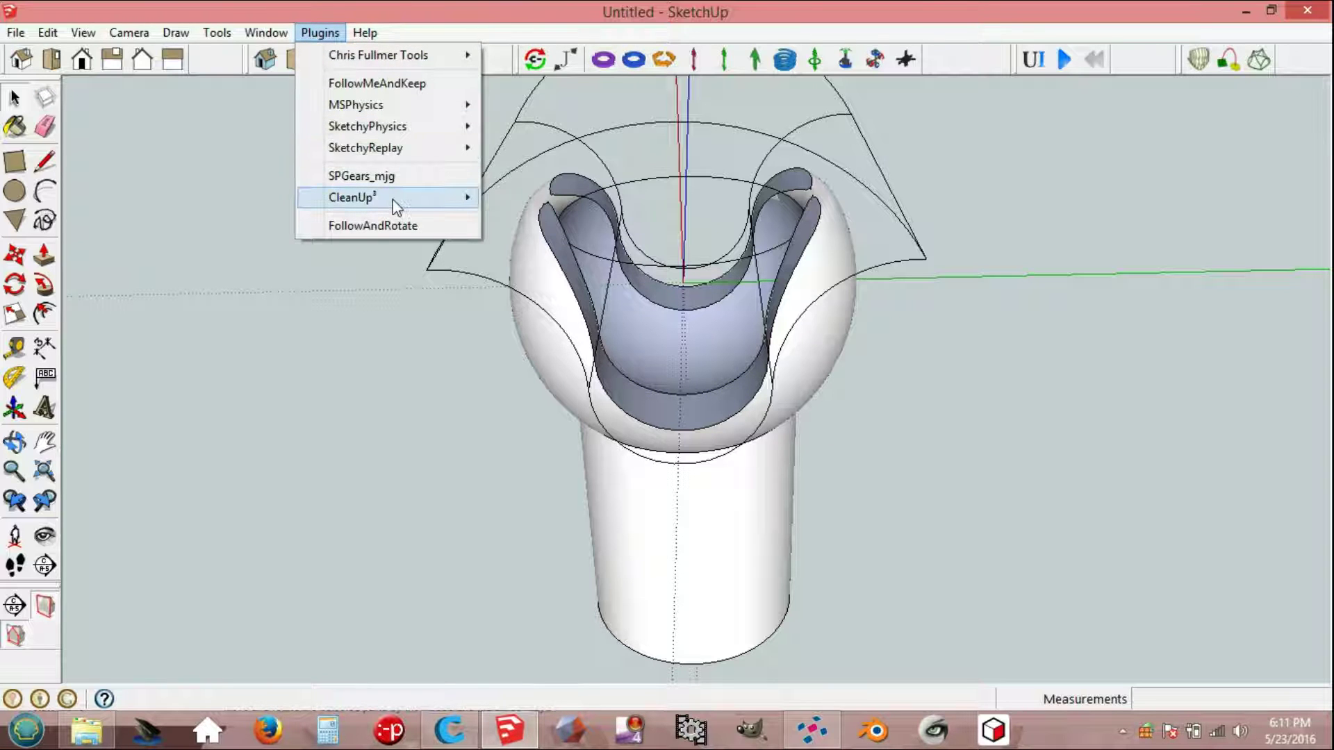
pyautogui.moveTo(394, 199)
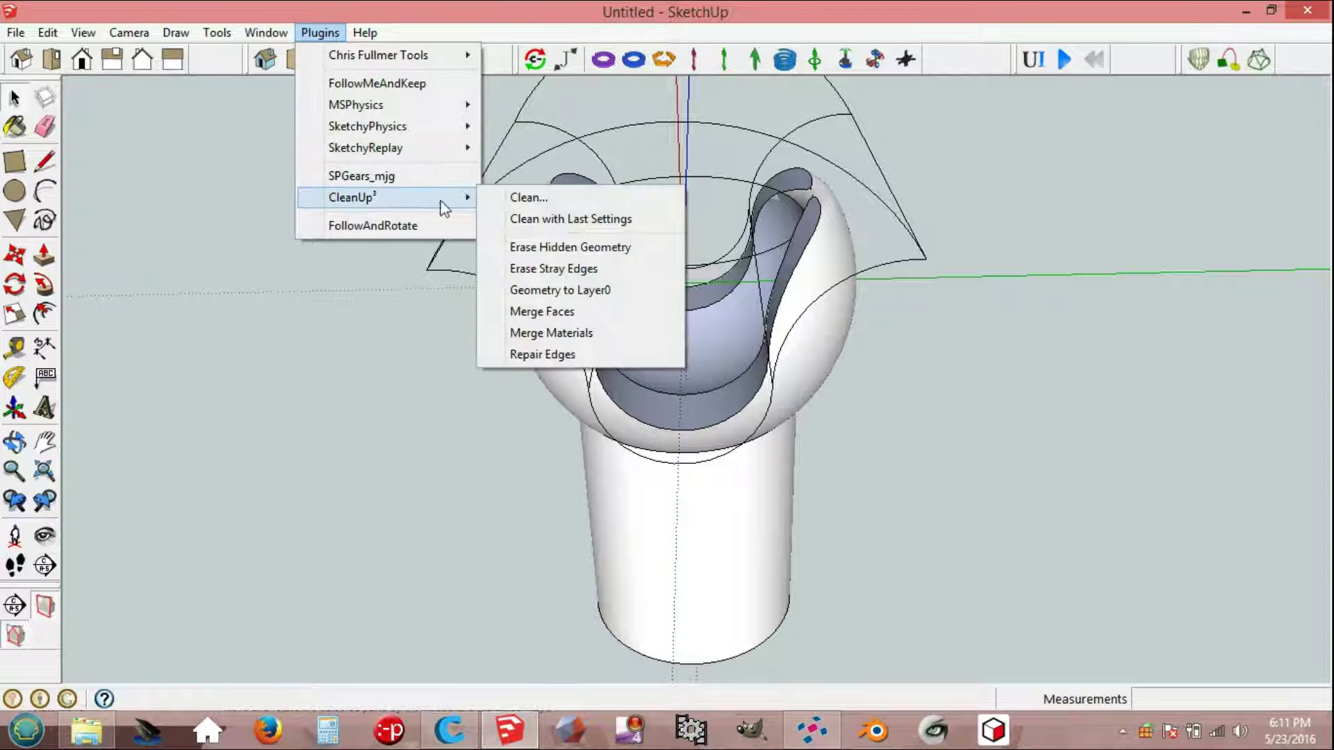
pyautogui.click(544, 268)
# Step: Reverse the cut face at the front of the socket opening and orient all connected faces to match it
pyautogui.moveTo(656, 229)
pyautogui.mouseDown(button='middle')
pyautogui.moveTo(670, 459)
pyautogui.moveTo(682, 432)
pyautogui.moveTo(667, 346)
pyautogui.mouseUp(button='middle')
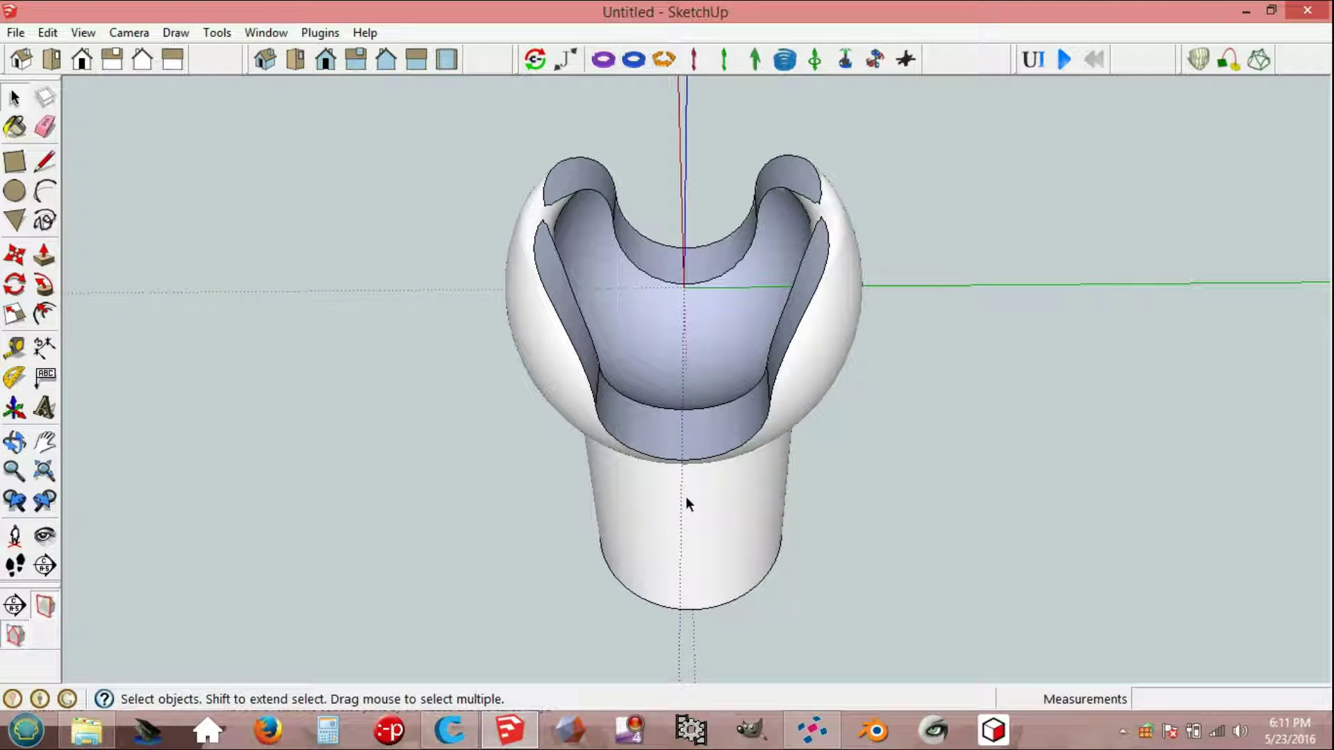
pyautogui.click(690, 427)
pyautogui.rightClick(693, 431)
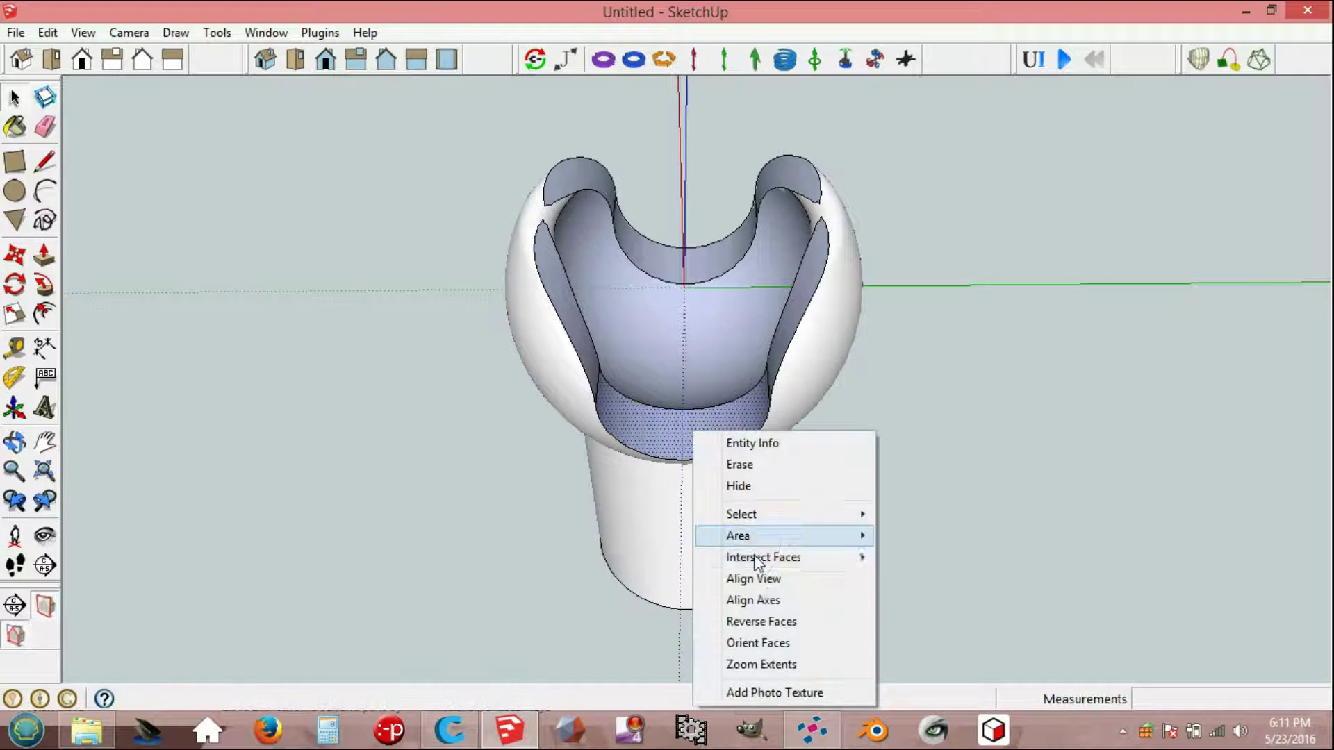
pyautogui.click(782, 622)
pyautogui.rightClick(699, 432)
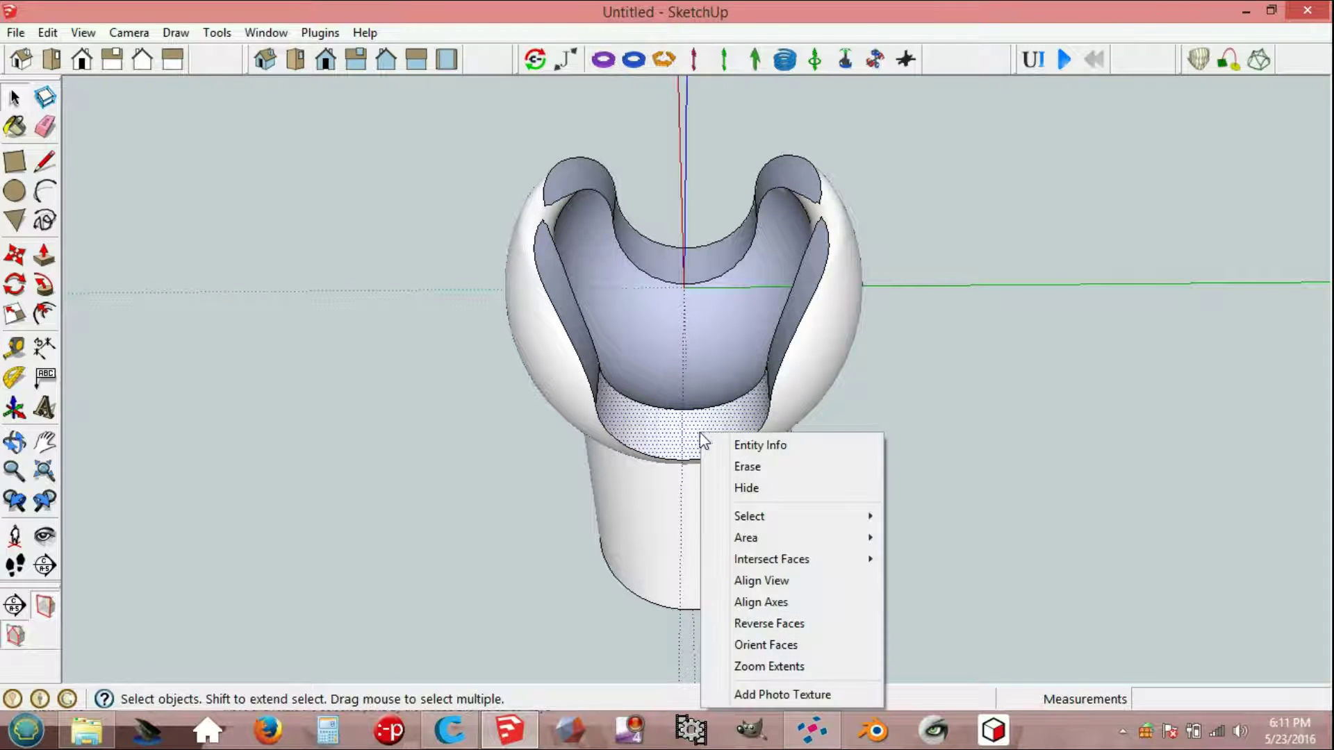
pyautogui.click(790, 645)
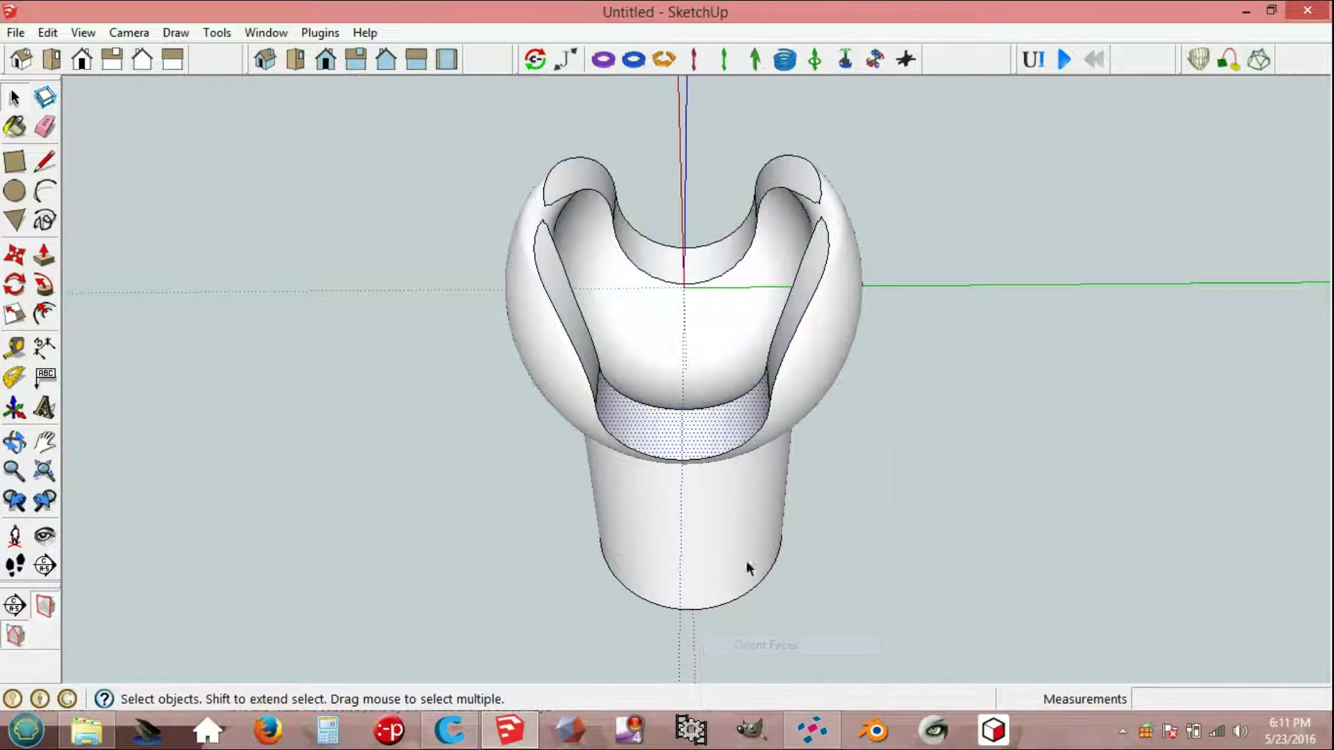
# Step: Check the socket with Solid Inspector and erase an edge of the tiny sliver gap flagged on its inner wall
pyautogui.moveTo(715, 495)
pyautogui.mouseDown(button='middle')
pyautogui.moveTo(706, 289)
pyautogui.moveTo(741, 438)
pyautogui.moveTo(256, 155)
pyautogui.mouseUp(button='middle')
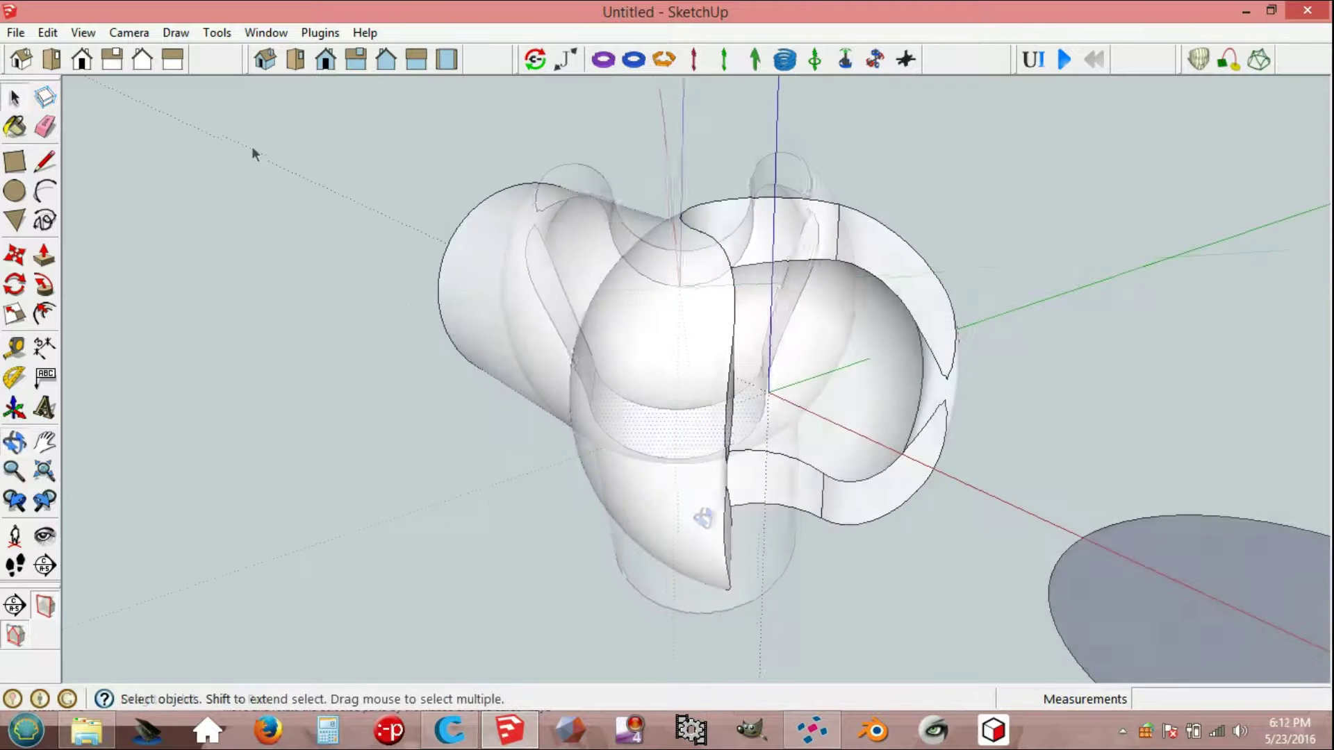
pyautogui.click(216, 33)
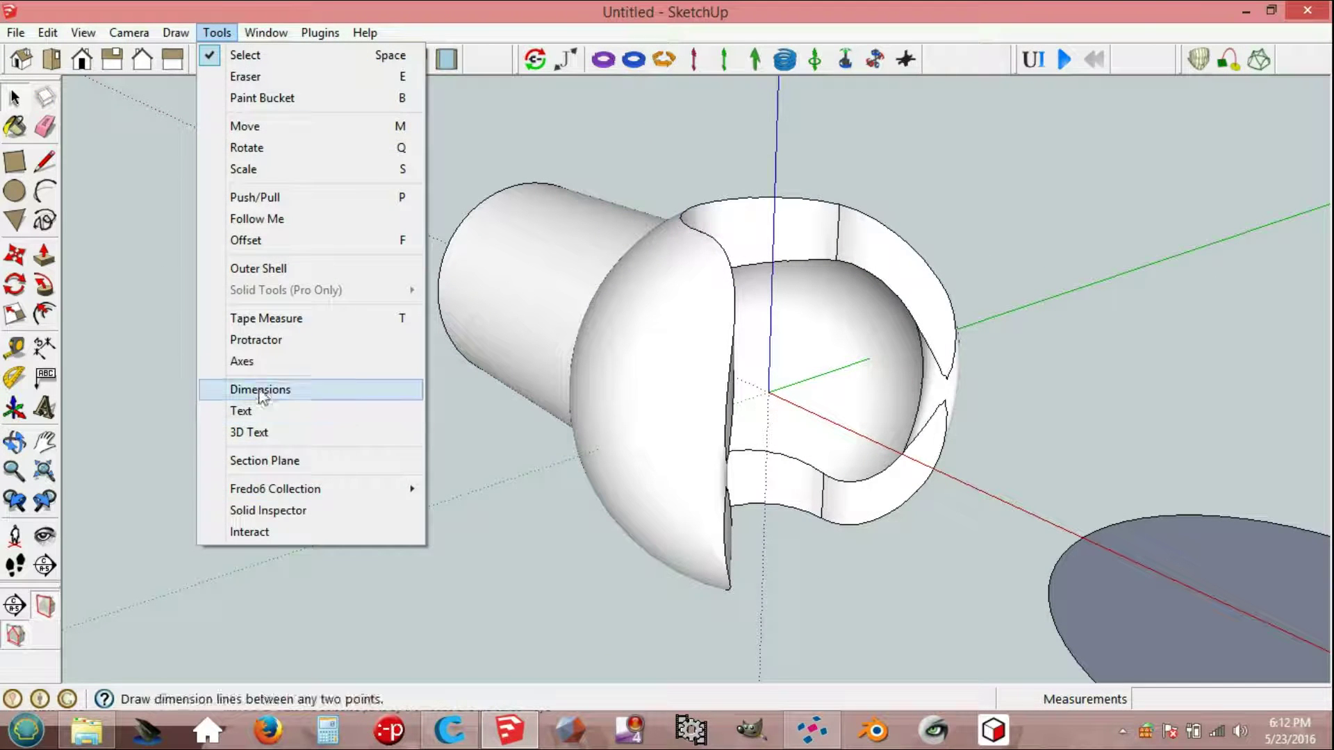
pyautogui.click(284, 518)
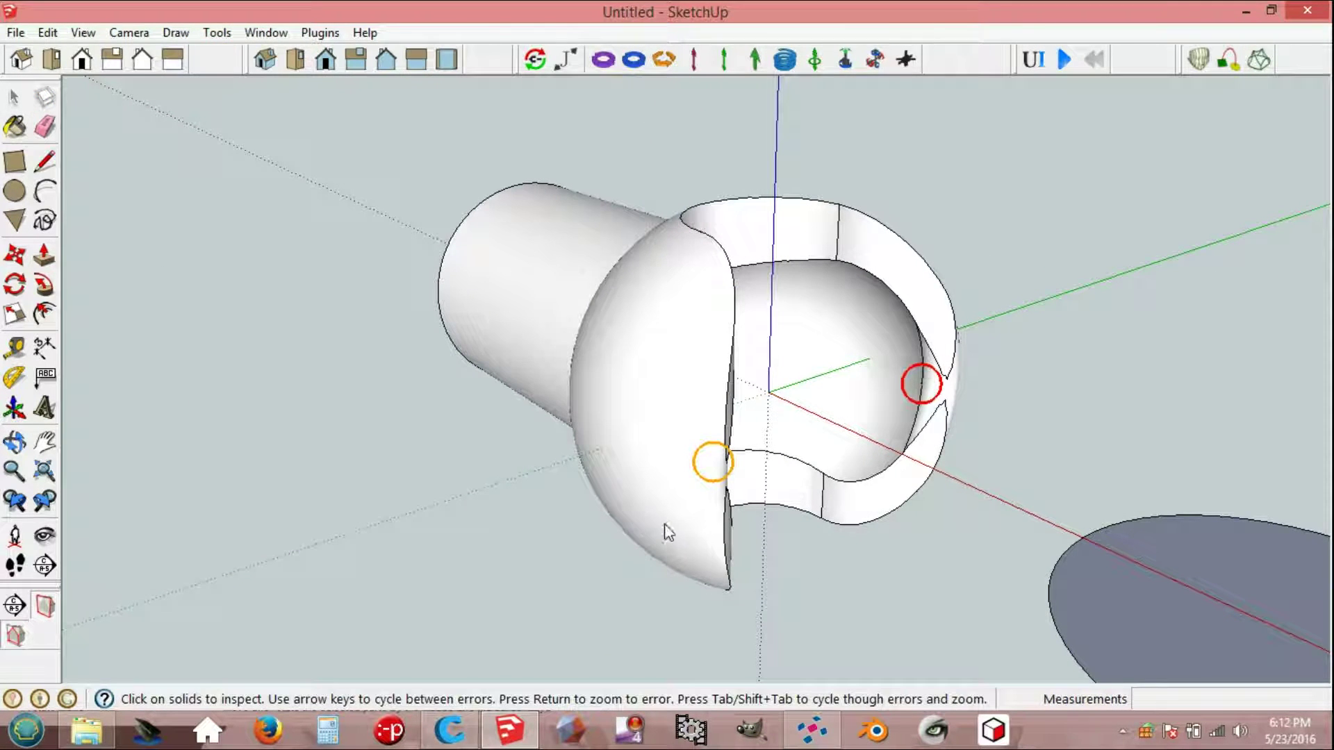
pyautogui.scroll(6, 923, 381)
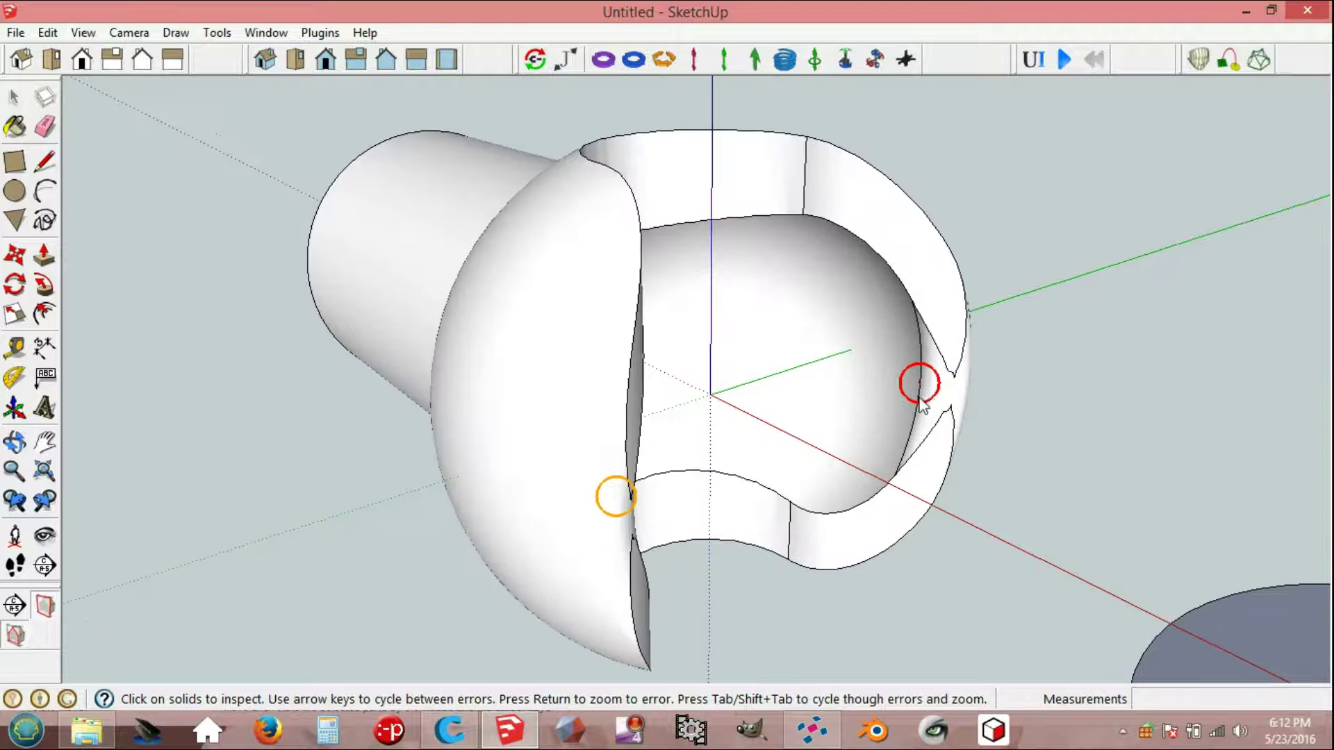
pyautogui.scroll(6, 925, 375)
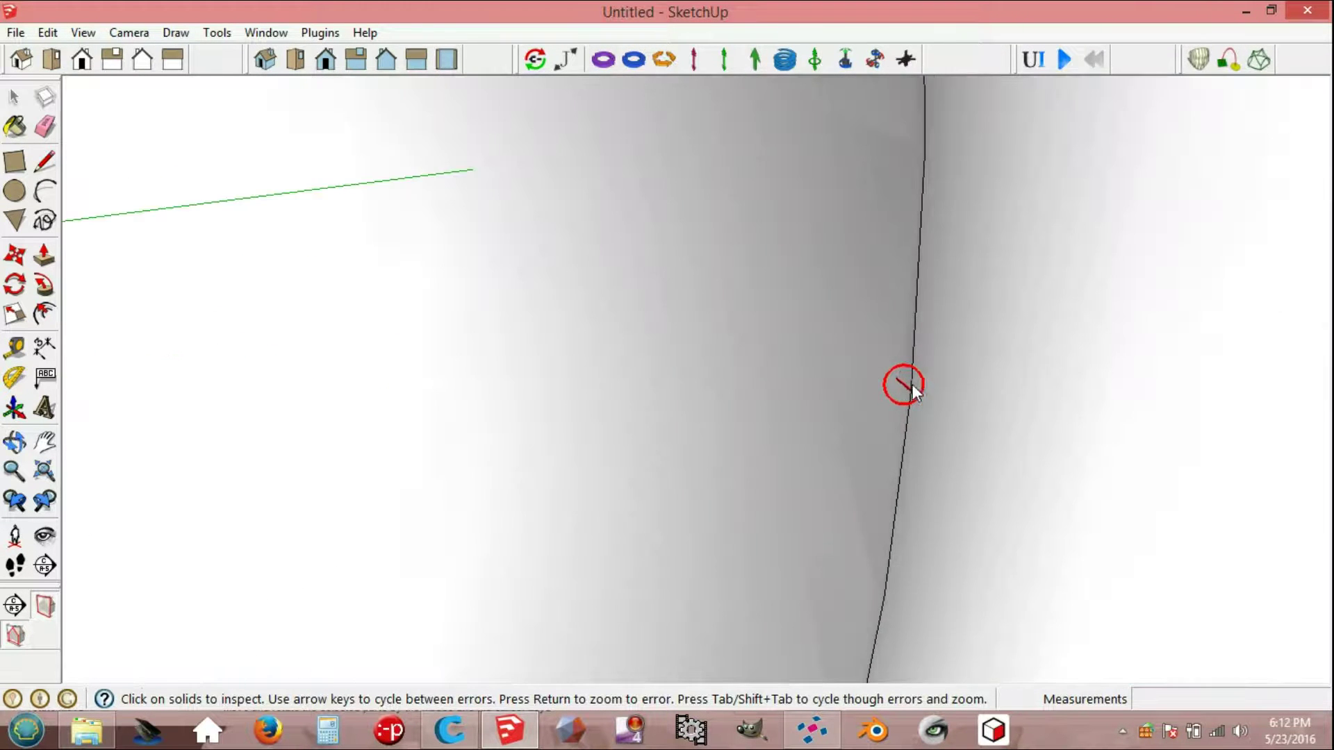
pyautogui.scroll(4, 903, 385)
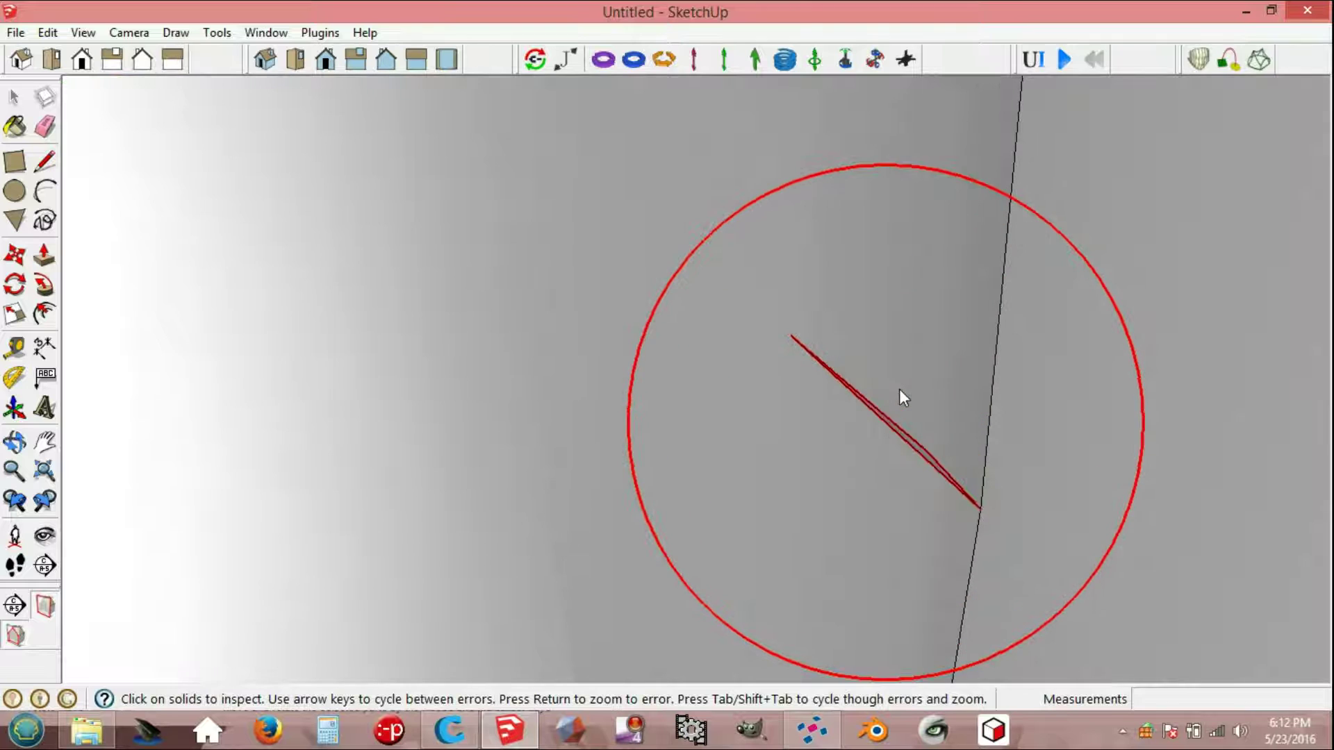
pyautogui.press('e')
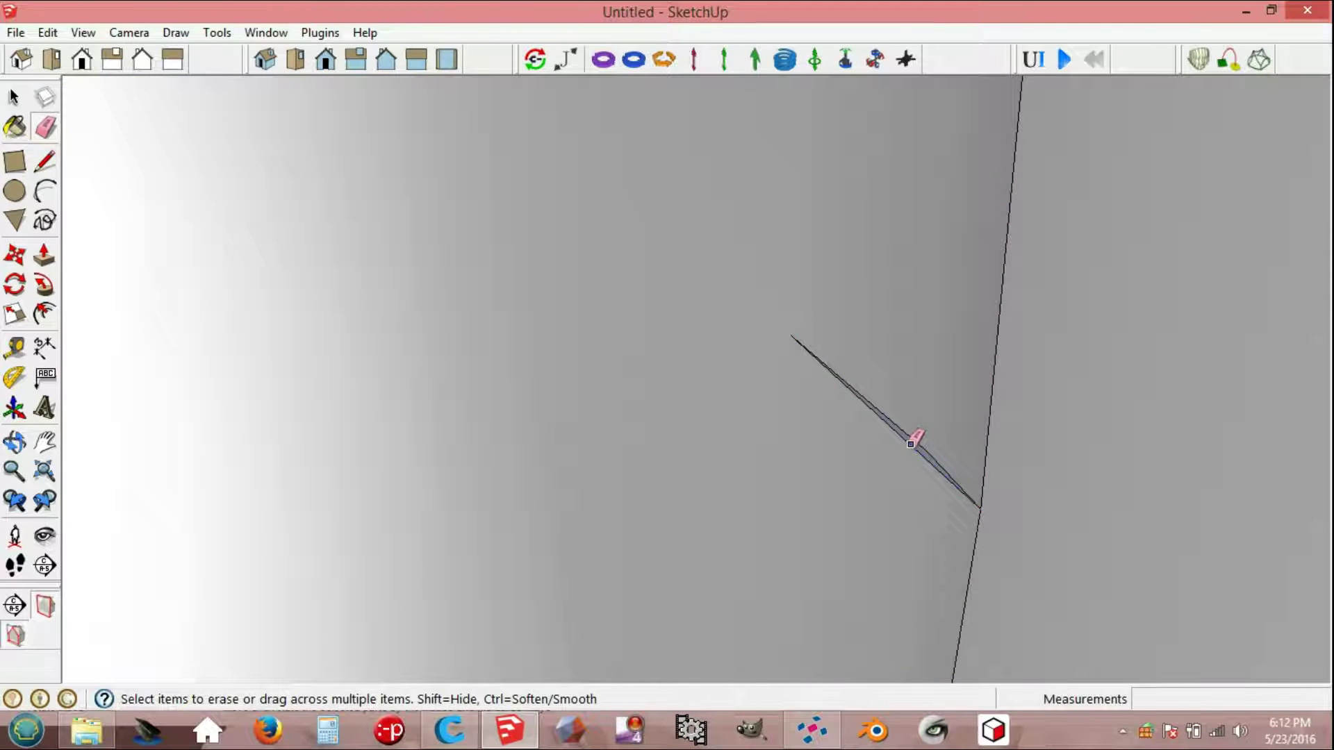
pyautogui.scroll(-2, 906, 431)
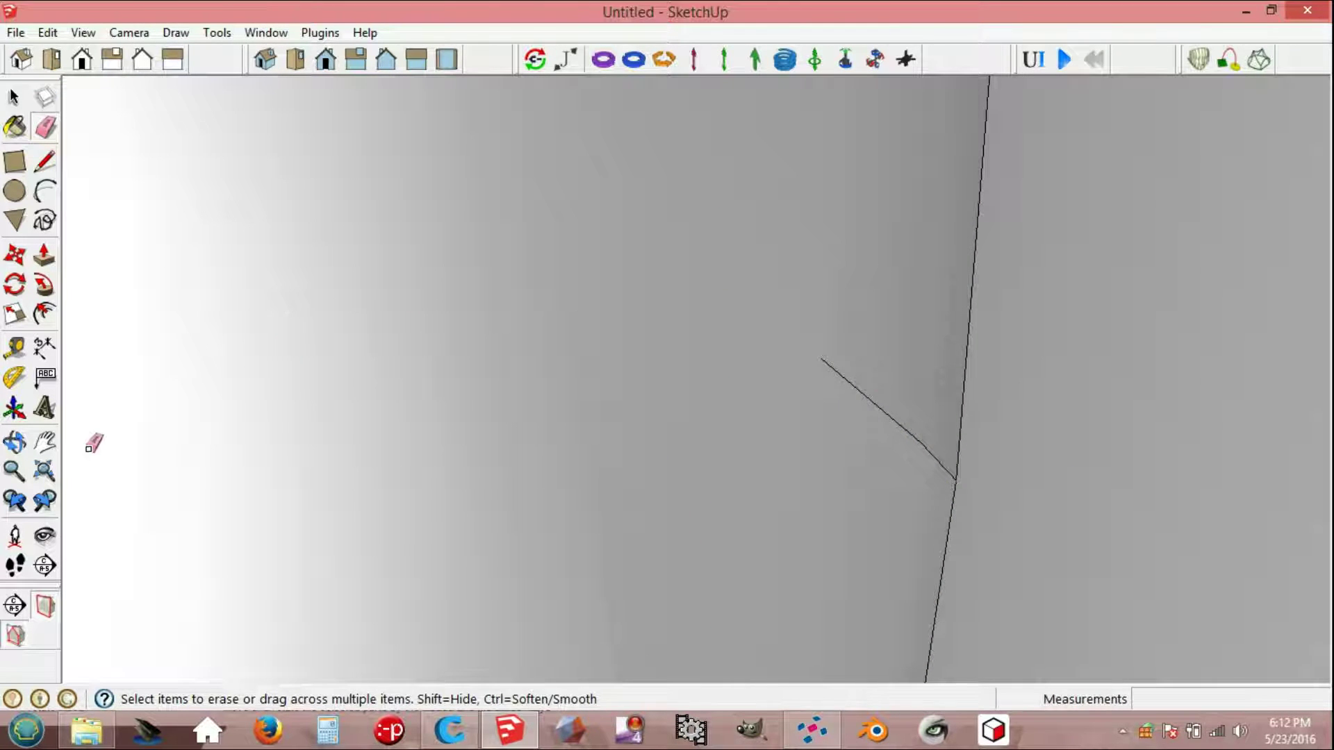
# Step: Run Solid Inspector again on the socket and erase the edge of the sliver flagged on the opposite inner wall
pyautogui.click(45, 475)
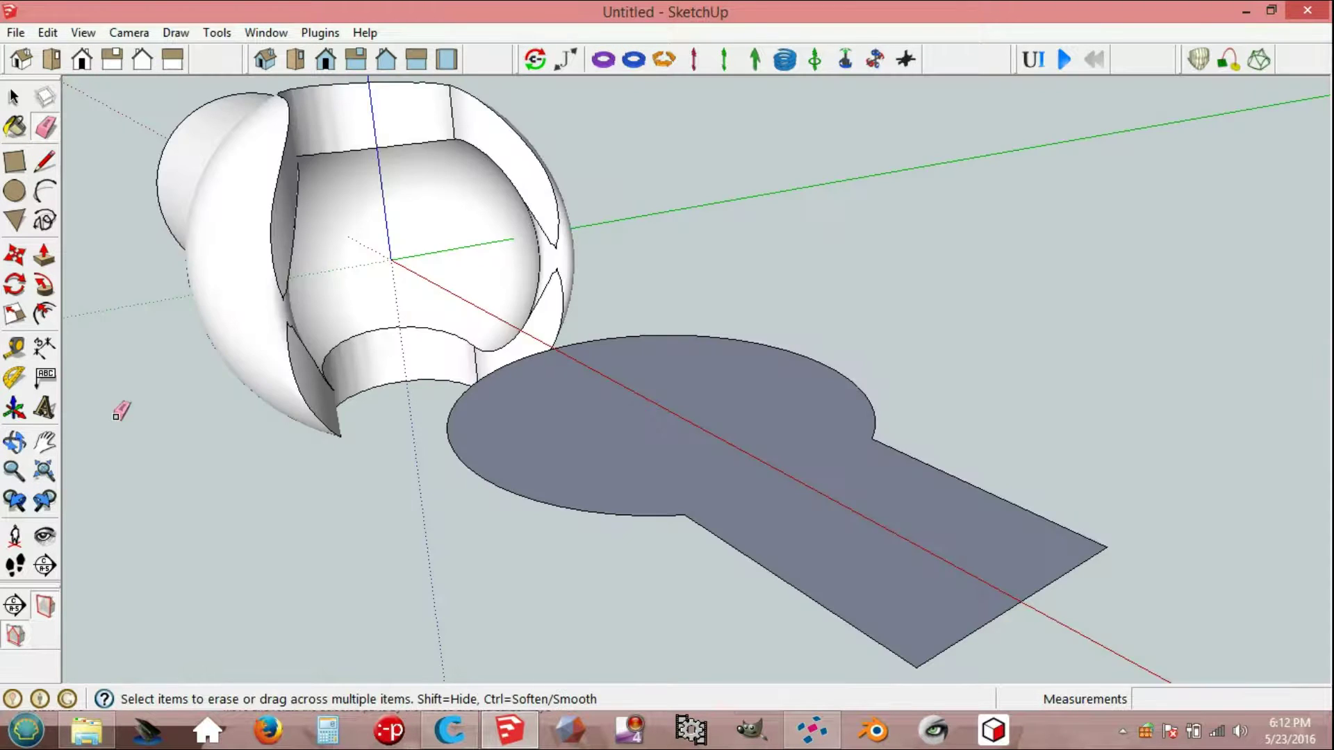
pyautogui.moveTo(247, 309); pyautogui.dragTo(244, 83, button='middle')
pyautogui.scroll(5, 333, 188)
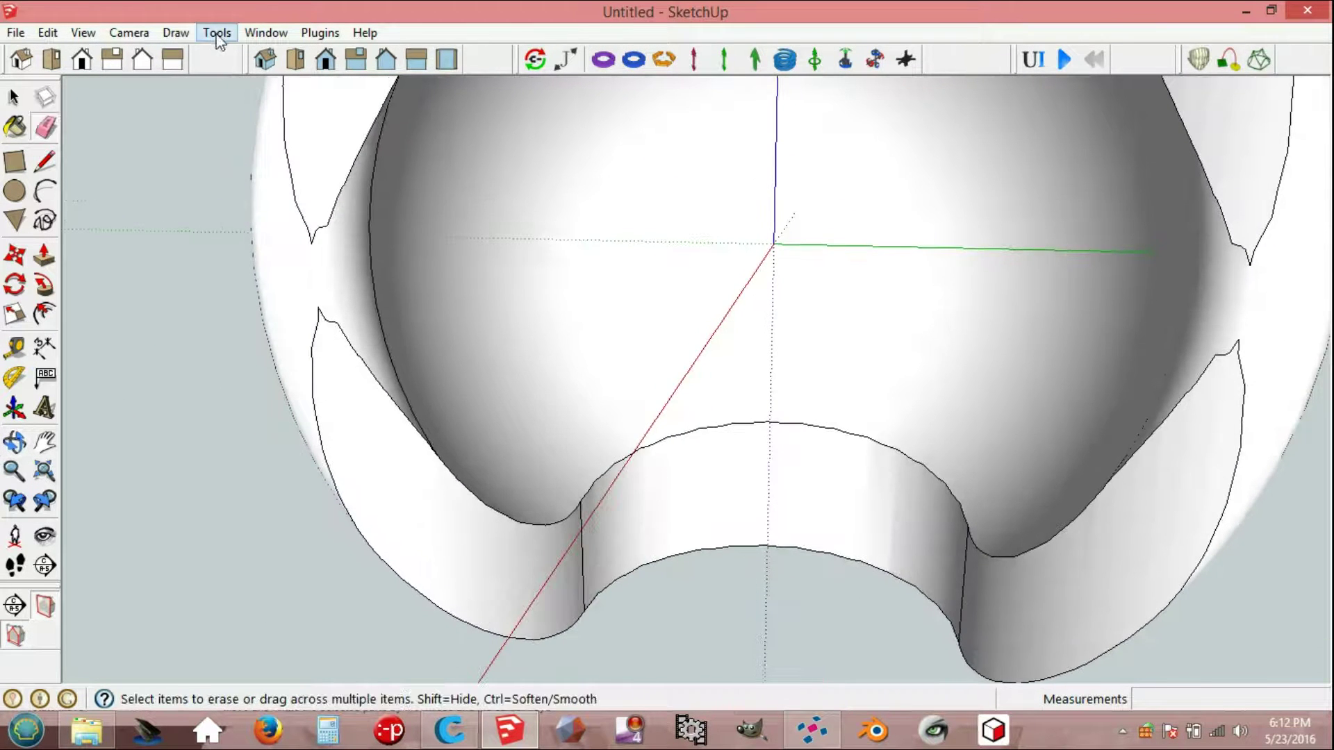
pyautogui.click(217, 33)
pyautogui.click(297, 511)
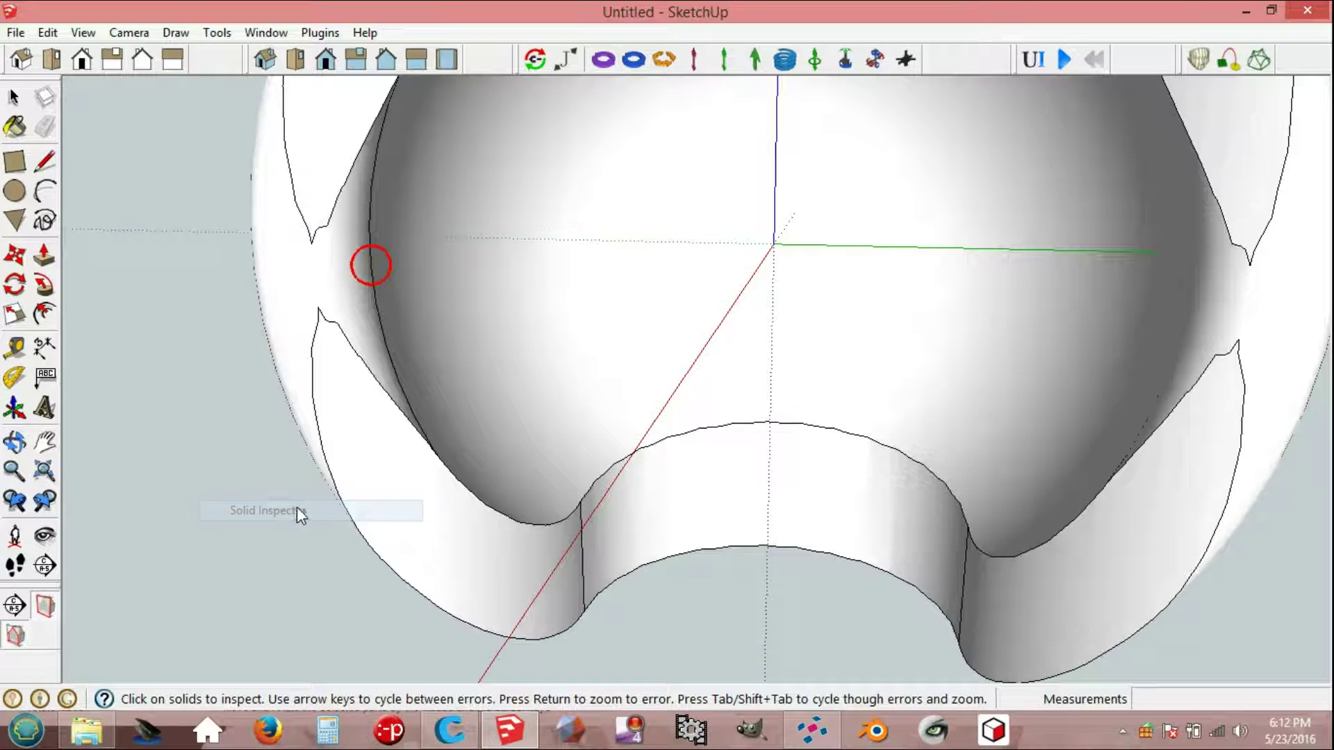
pyautogui.scroll(5, 372, 274)
pyautogui.moveTo(387, 283); pyautogui.dragTo(417, 242, button='middle')
pyautogui.scroll(6, 431, 288)
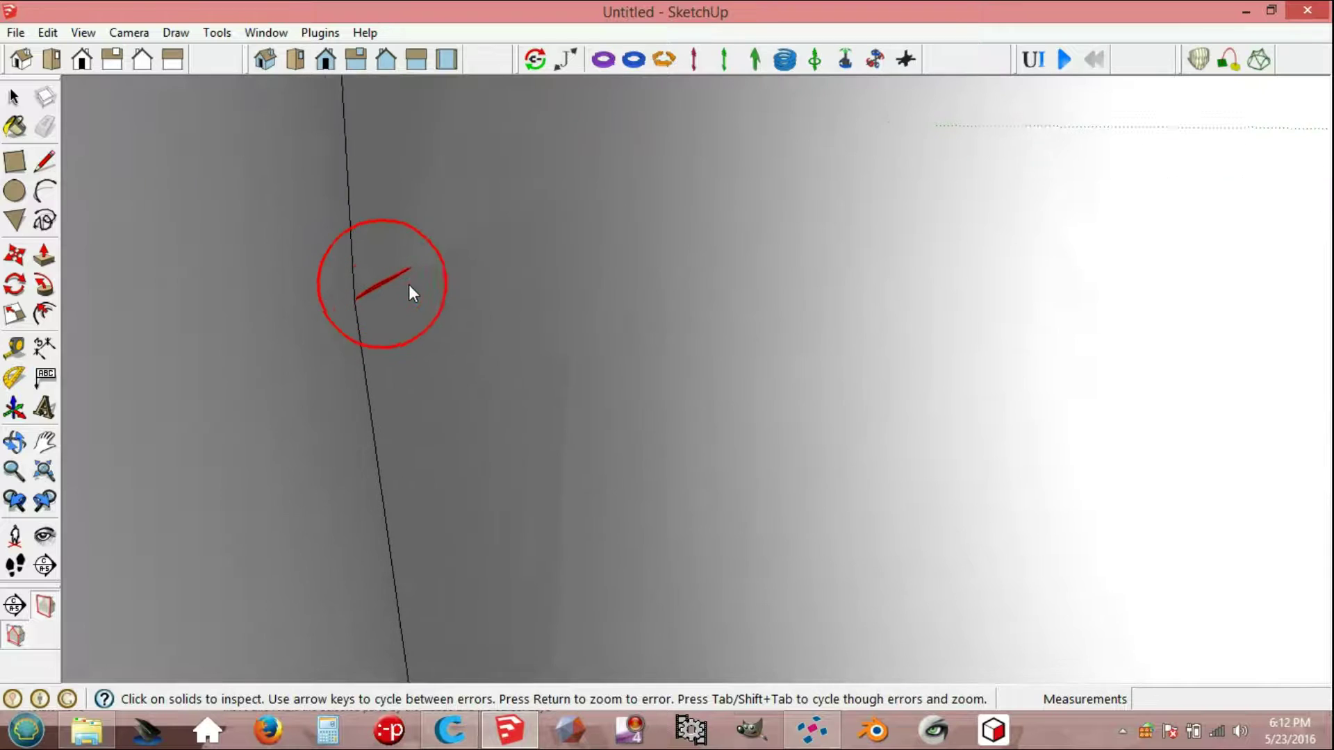
pyautogui.press('e')
pyautogui.moveTo(315, 278)
pyautogui.mouseDown(button='middle')
pyautogui.moveTo(423, 289)
pyautogui.moveTo(426, 363)
pyautogui.mouseUp(button='middle')
pyautogui.click(340, 300)
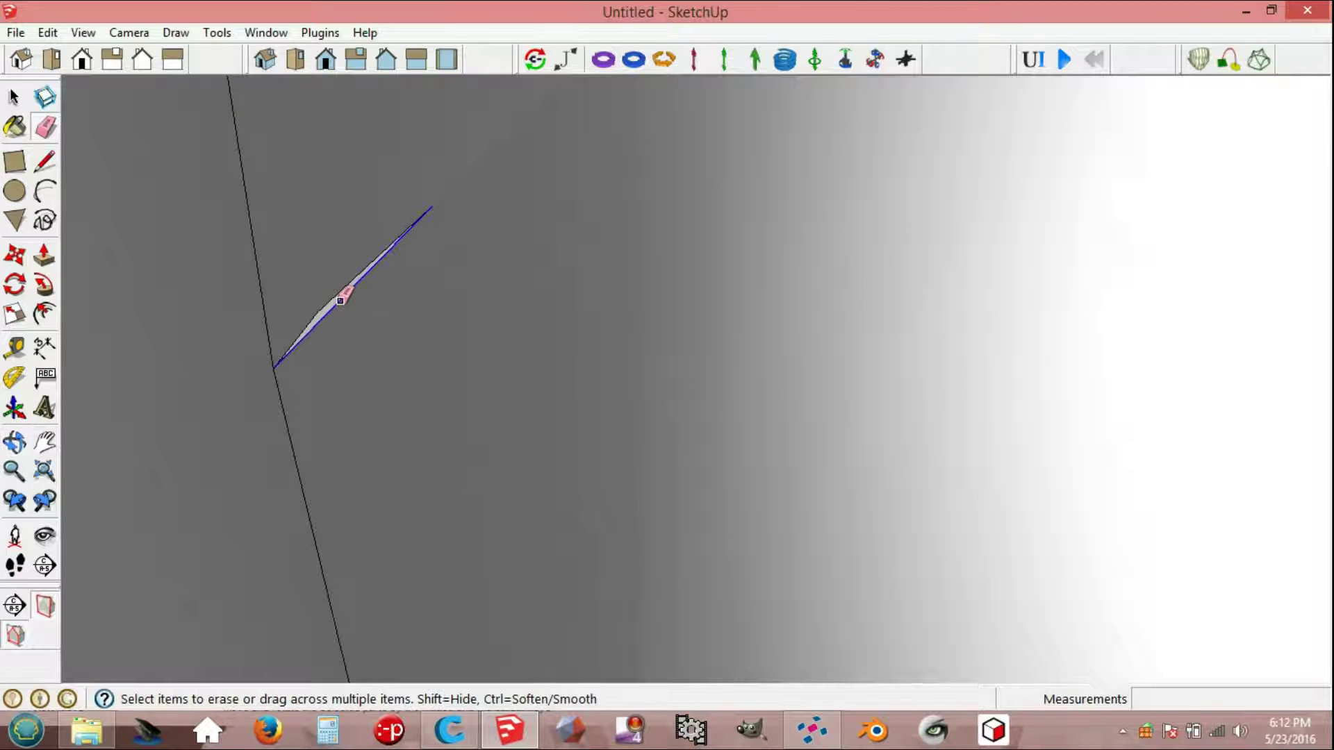
pyautogui.press('space')
pyautogui.hotkey('shift', 'z')
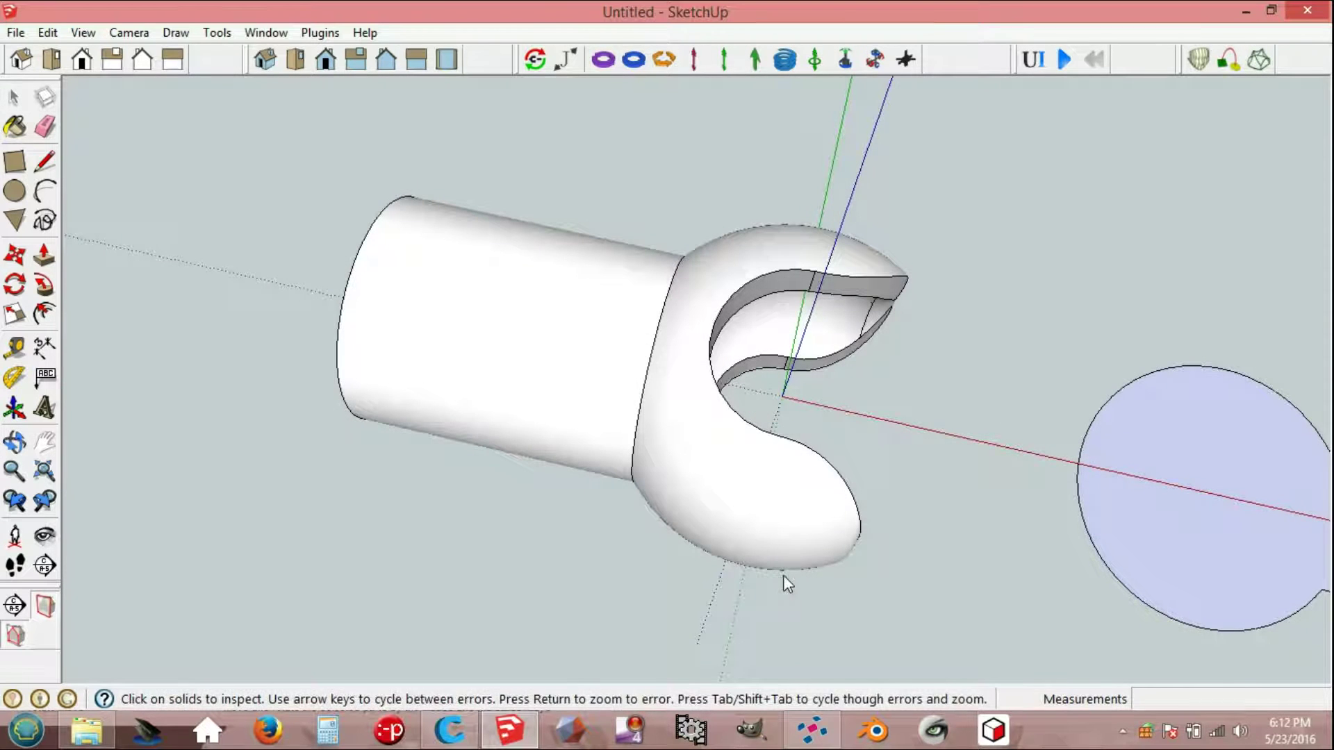
# Step: Draw a centre line from the origin along the red axis, extending out past the flat end of the stem
pyautogui.press('l')
pyautogui.click(782, 396)
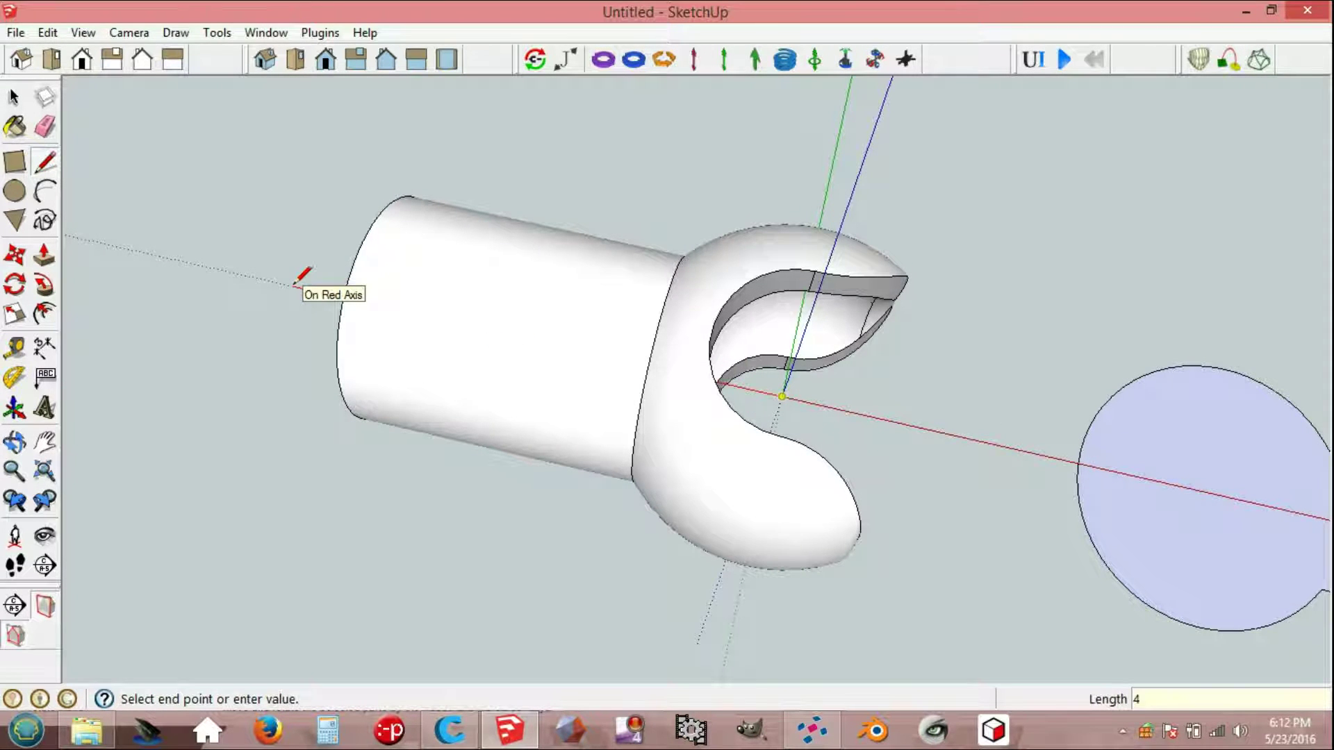
pyautogui.press('Return')
pyautogui.press('space')
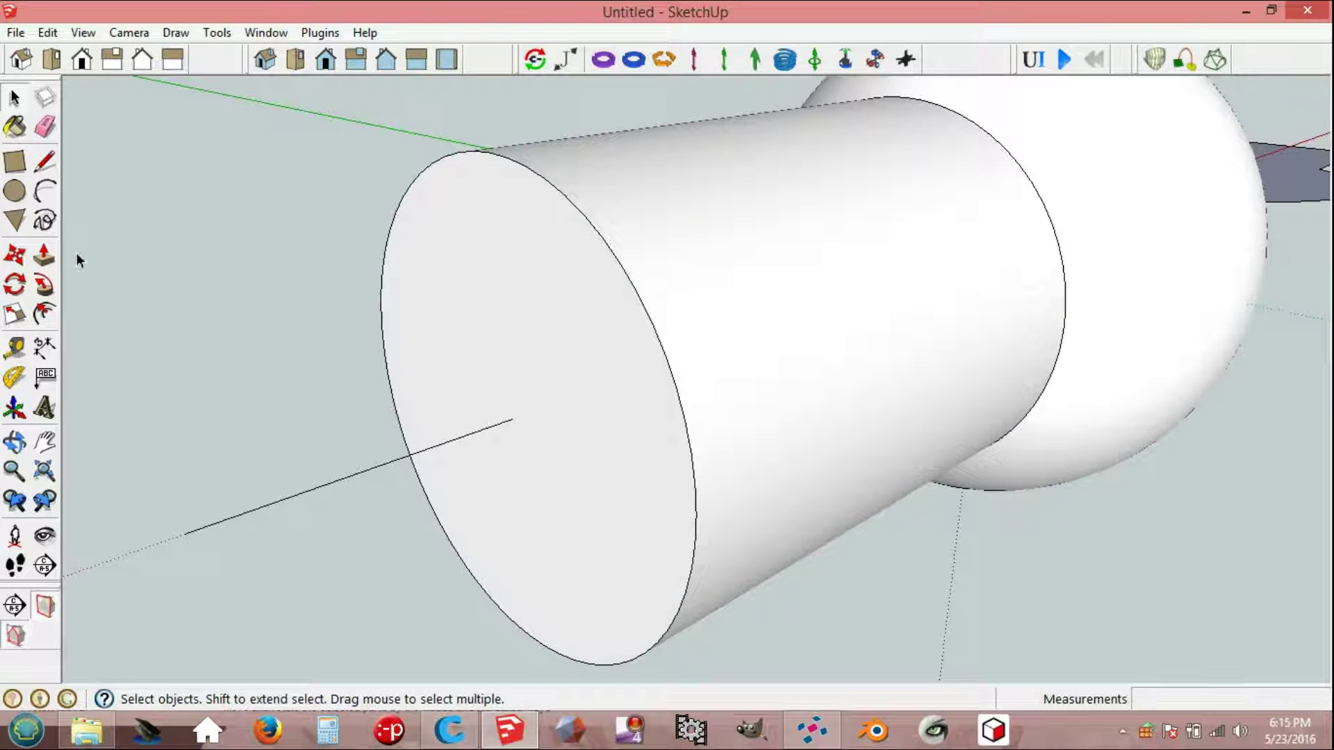
# Step: Draw a circle of 335 mm radius on the stem's flat end, centred where the axis line meets the face
pyautogui.click(15, 191)
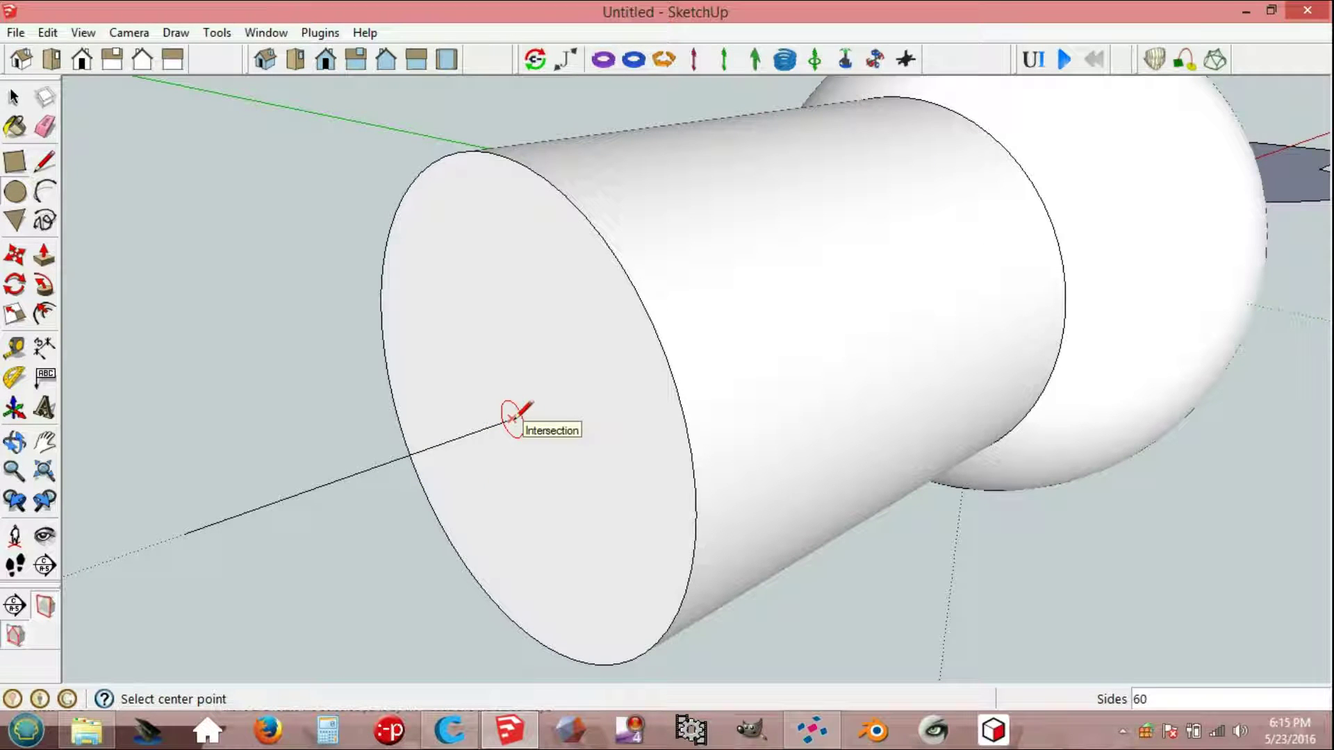
pyautogui.click(511, 418)
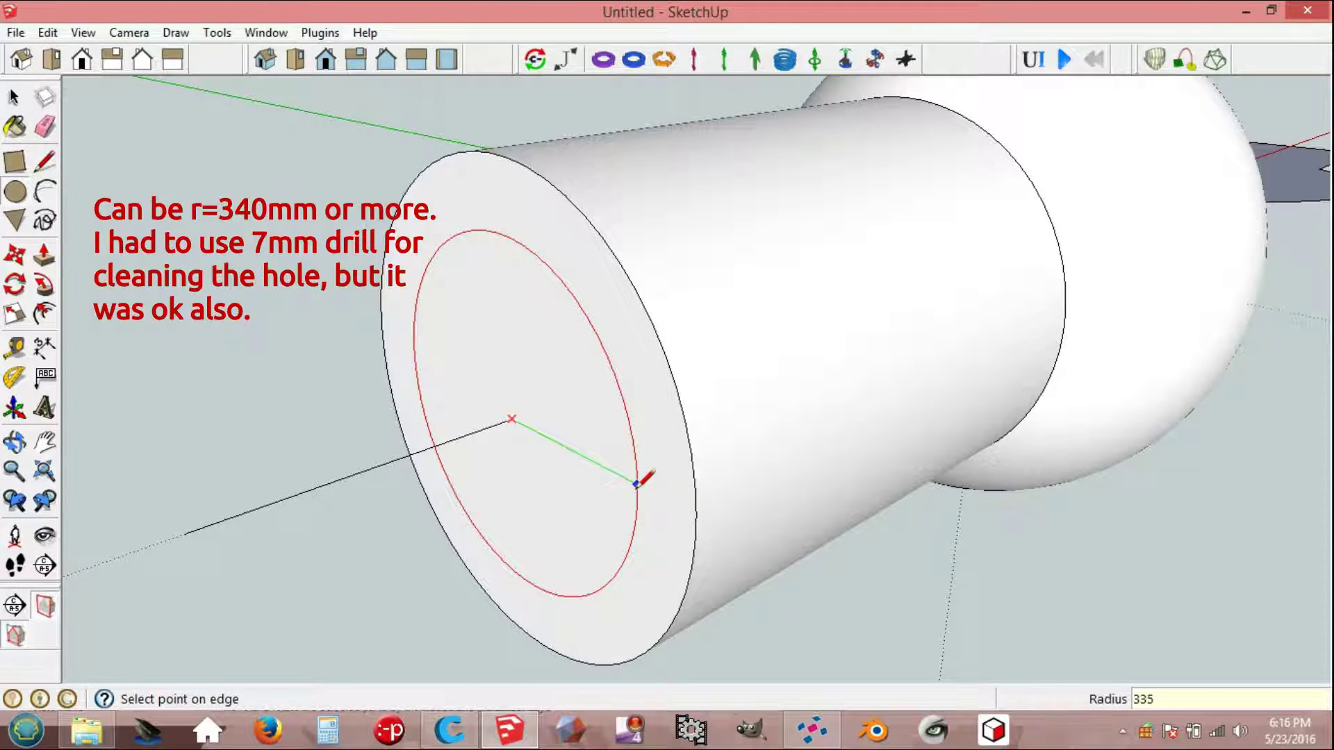
pyautogui.press('Return')
pyautogui.press('space')
# Step: Push the circular face through the length of the stem until it reaches into the socket's hollow interior
pyautogui.click(557, 447)
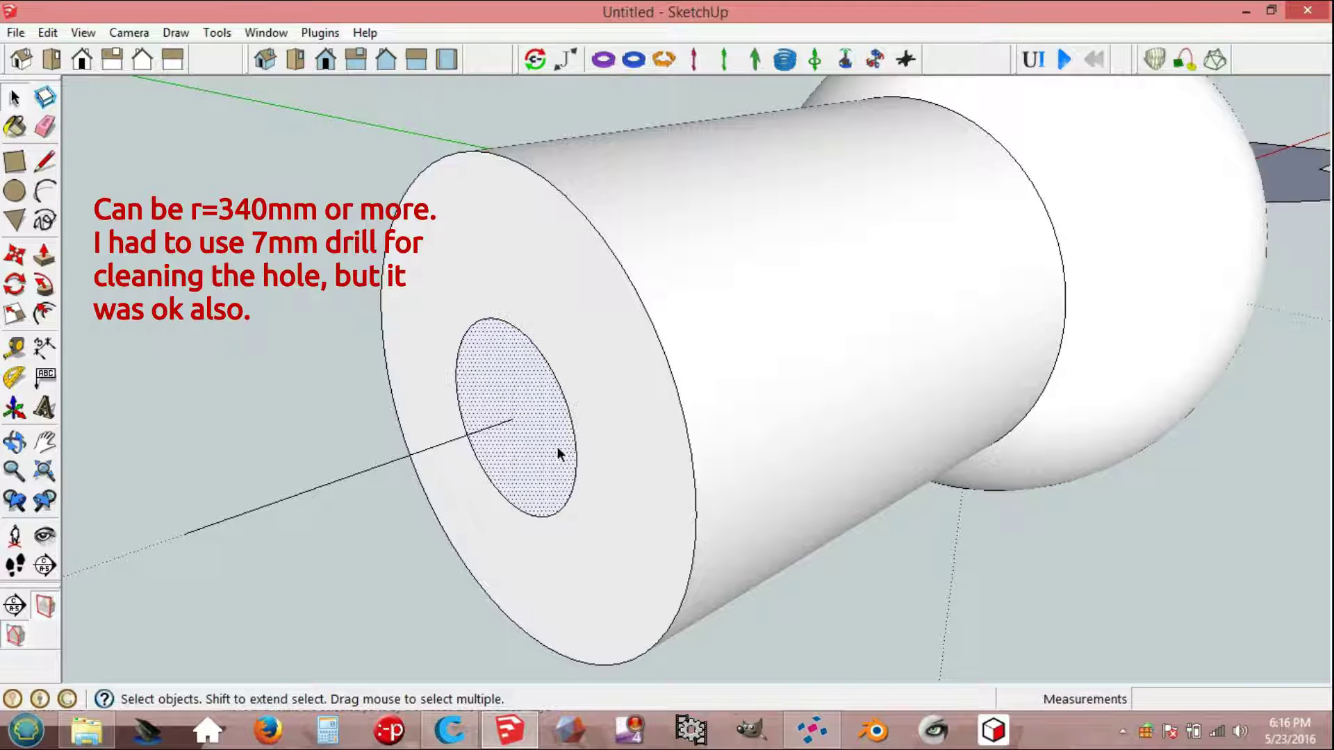
pyautogui.click(44, 261)
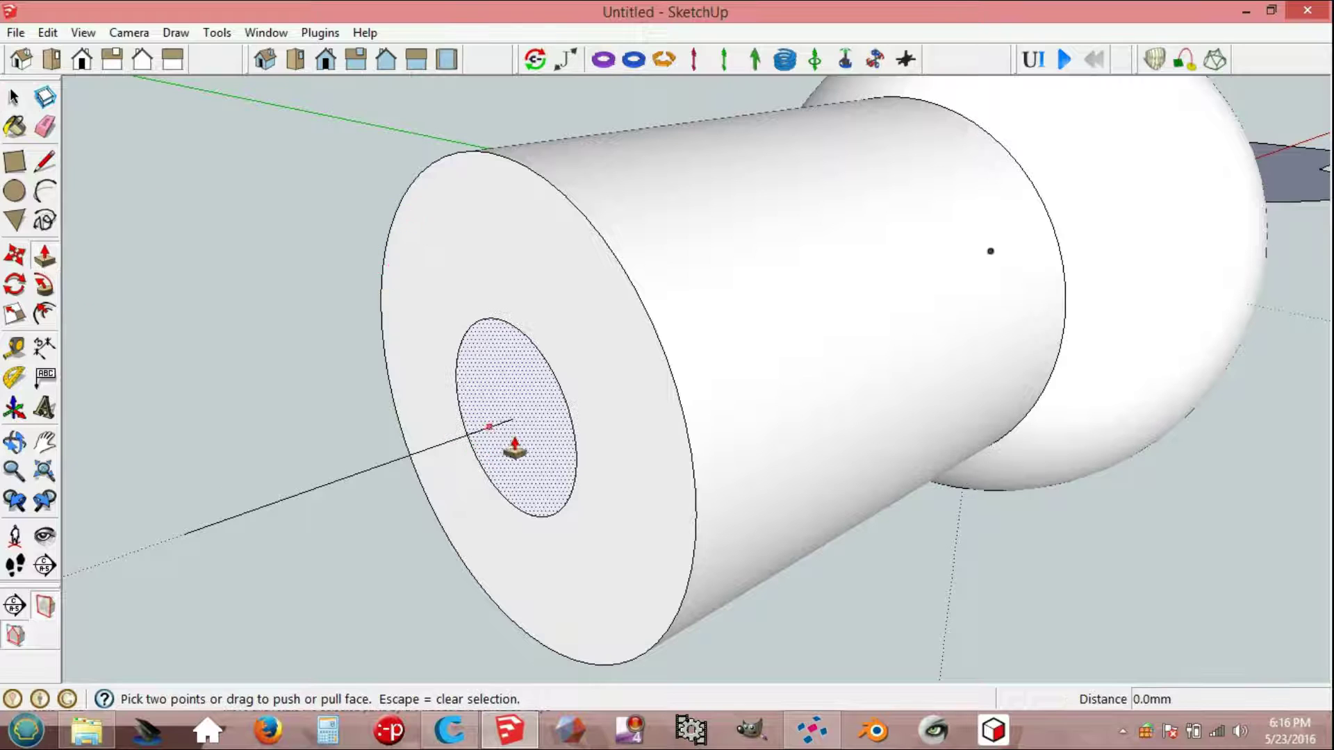
pyautogui.click(549, 441)
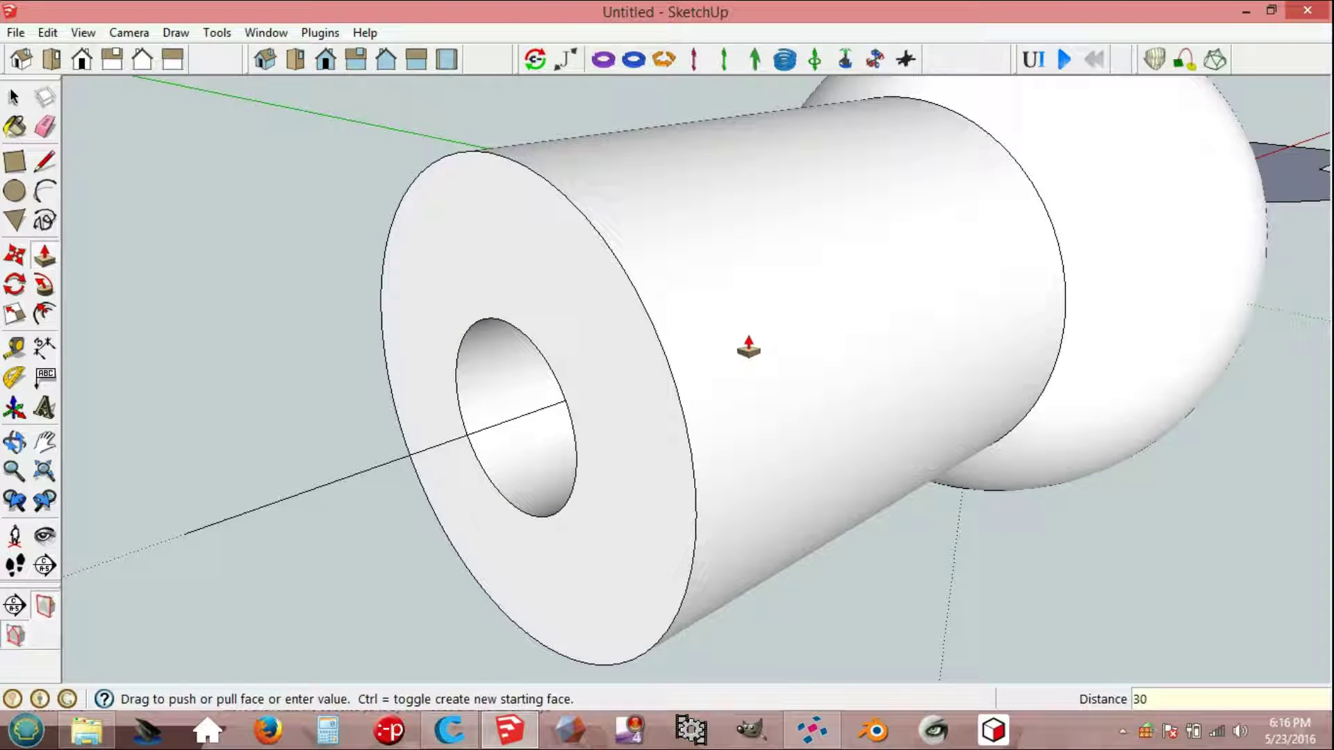
pyautogui.press('Return')
# Step: Intersect the cylinder wall projecting inside the socket with the model
pyautogui.moveTo(795, 368); pyautogui.dragTo(439, 442, button='middle')
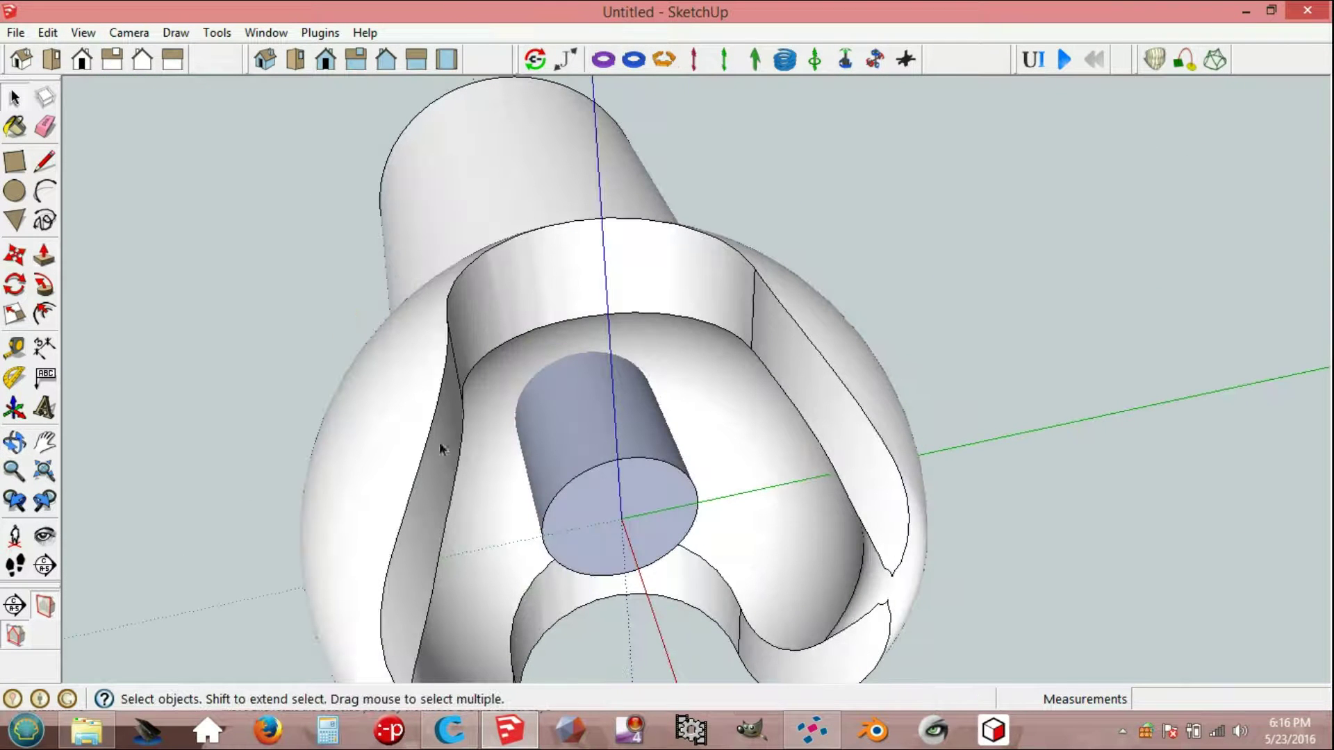
pyautogui.click(577, 433)
pyautogui.rightClick(576, 434)
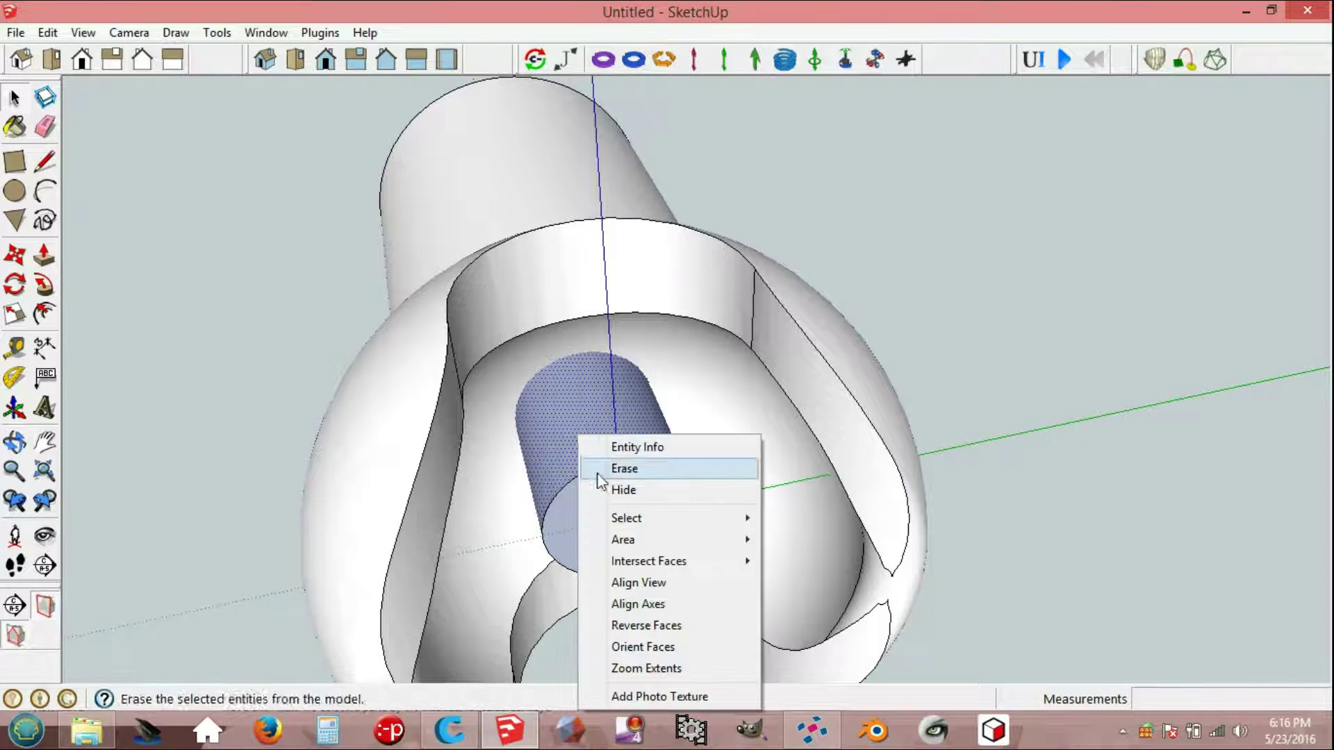
pyautogui.moveTo(634, 564)
pyautogui.click(817, 559)
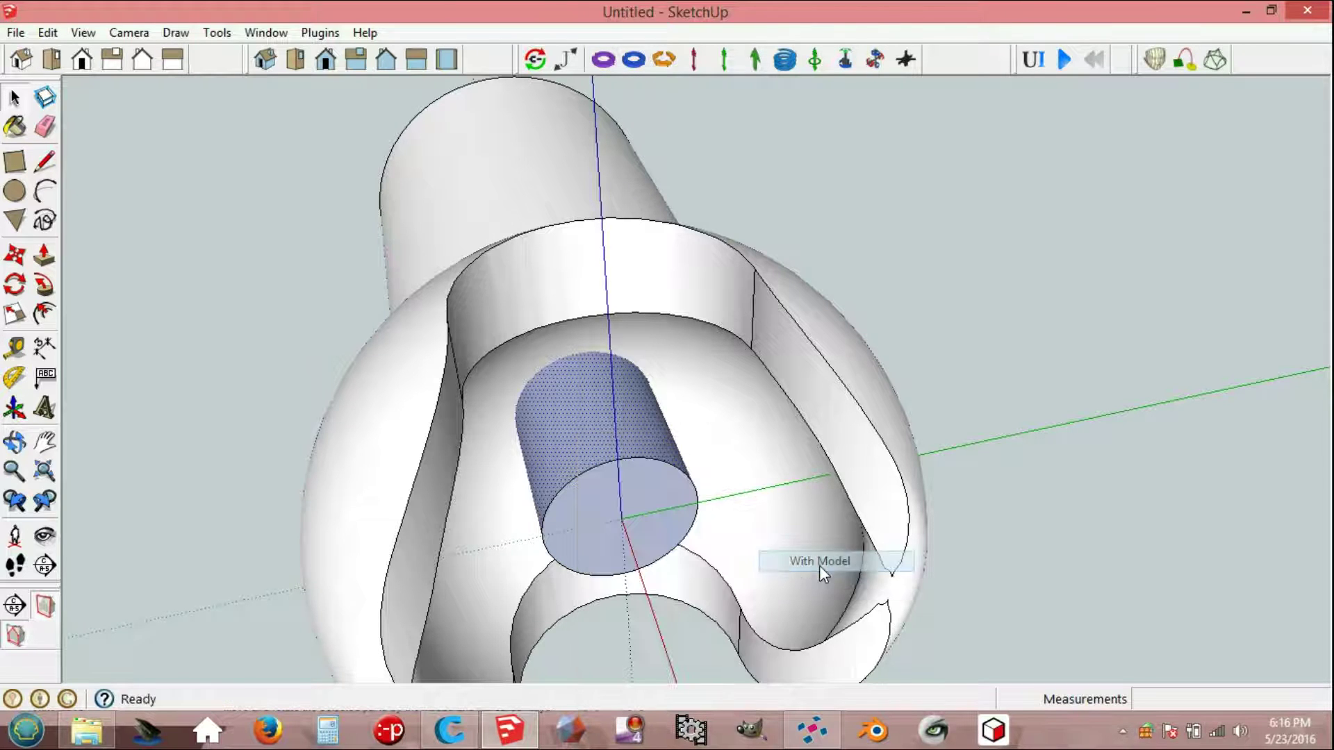
# Step: Delete the projecting cylinder's wall and end cap and the disc covering the hole inside the socket
pyautogui.click(604, 439)
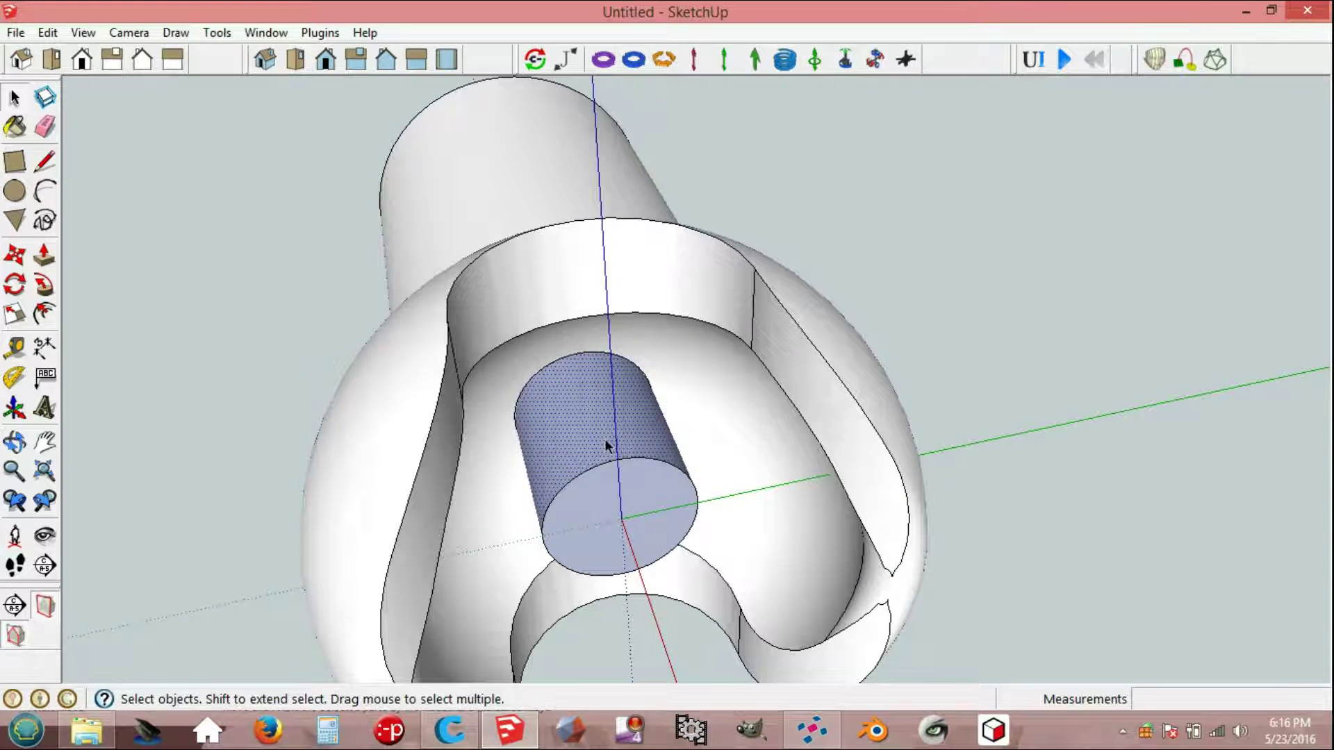
pyautogui.press('Delete')
pyautogui.click(606, 495)
pyautogui.press('Delete')
pyautogui.click(608, 460)
pyautogui.press('Delete')
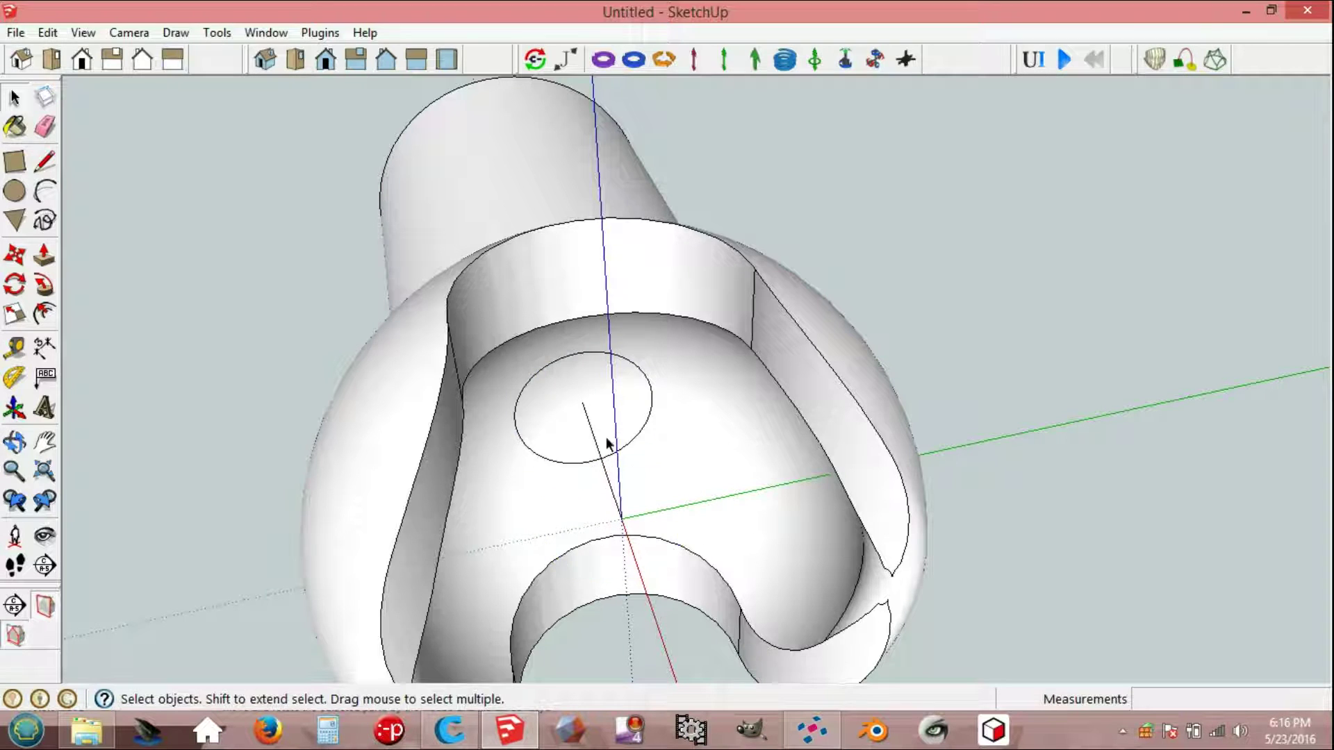
pyautogui.click(615, 402)
pyautogui.press('Delete')
# Step: Draw a vertical line across the diameter of the hole's opening at the stem's flat end
pyautogui.moveTo(616, 403); pyautogui.dragTo(468, 530, button='middle')
pyautogui.press('F6')
pyautogui.press('l')
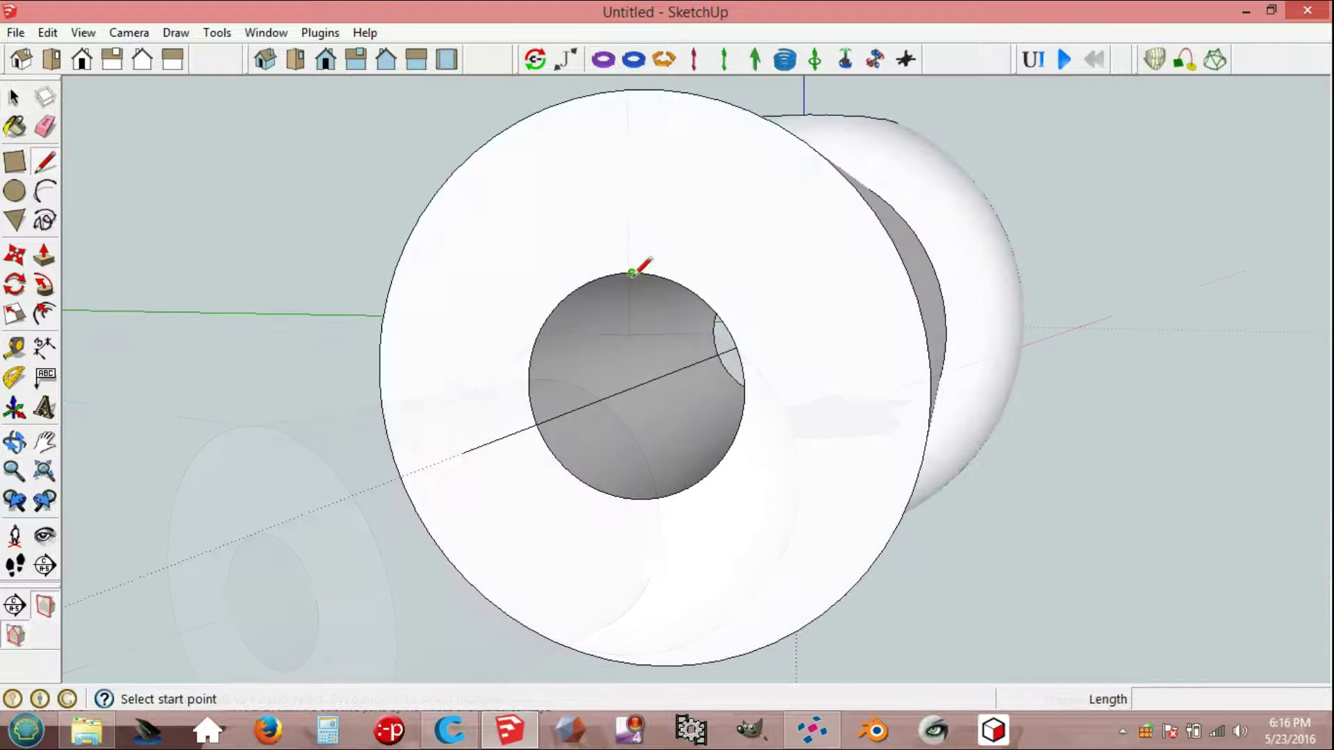
pyautogui.click(631, 273)
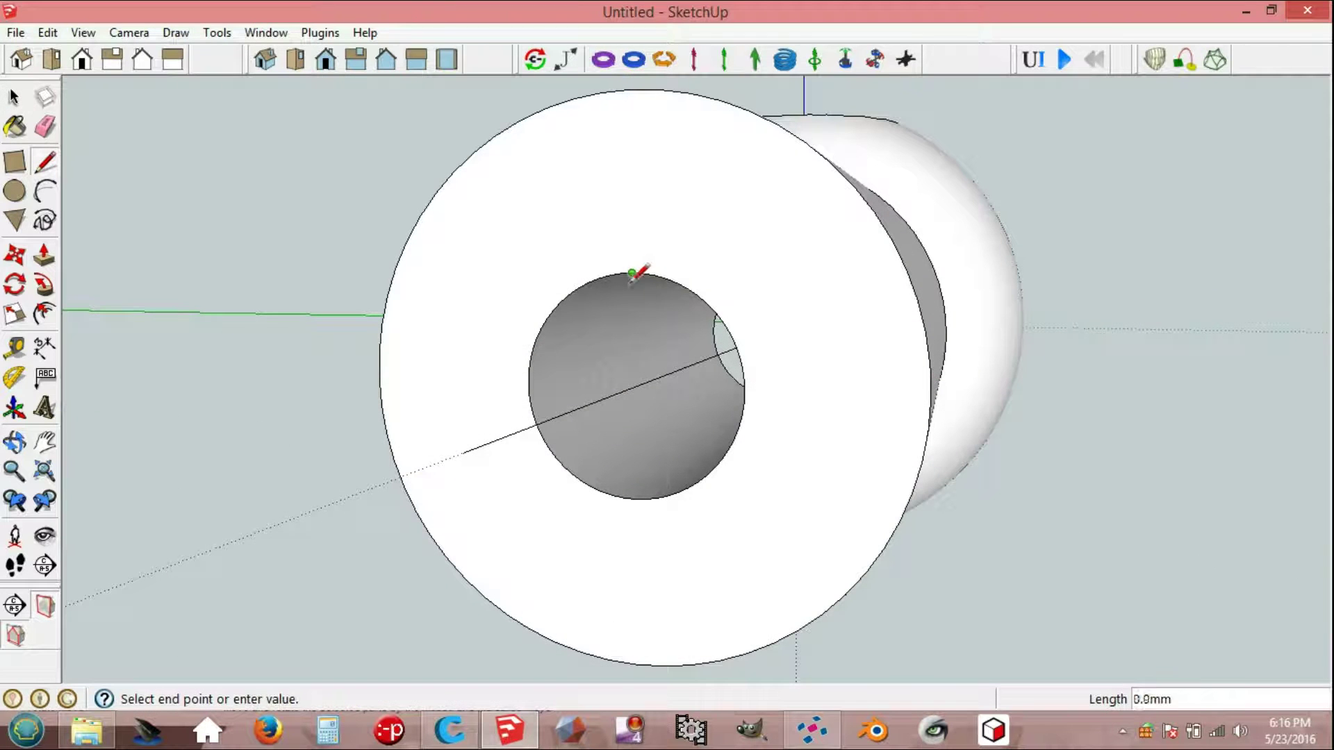
pyautogui.click(633, 499)
pyautogui.press('space')
pyautogui.press('F8')
# Step: Delete the two half-disc faces covering the hole at the stem's end, keeping the line across it
pyautogui.click(553, 418)
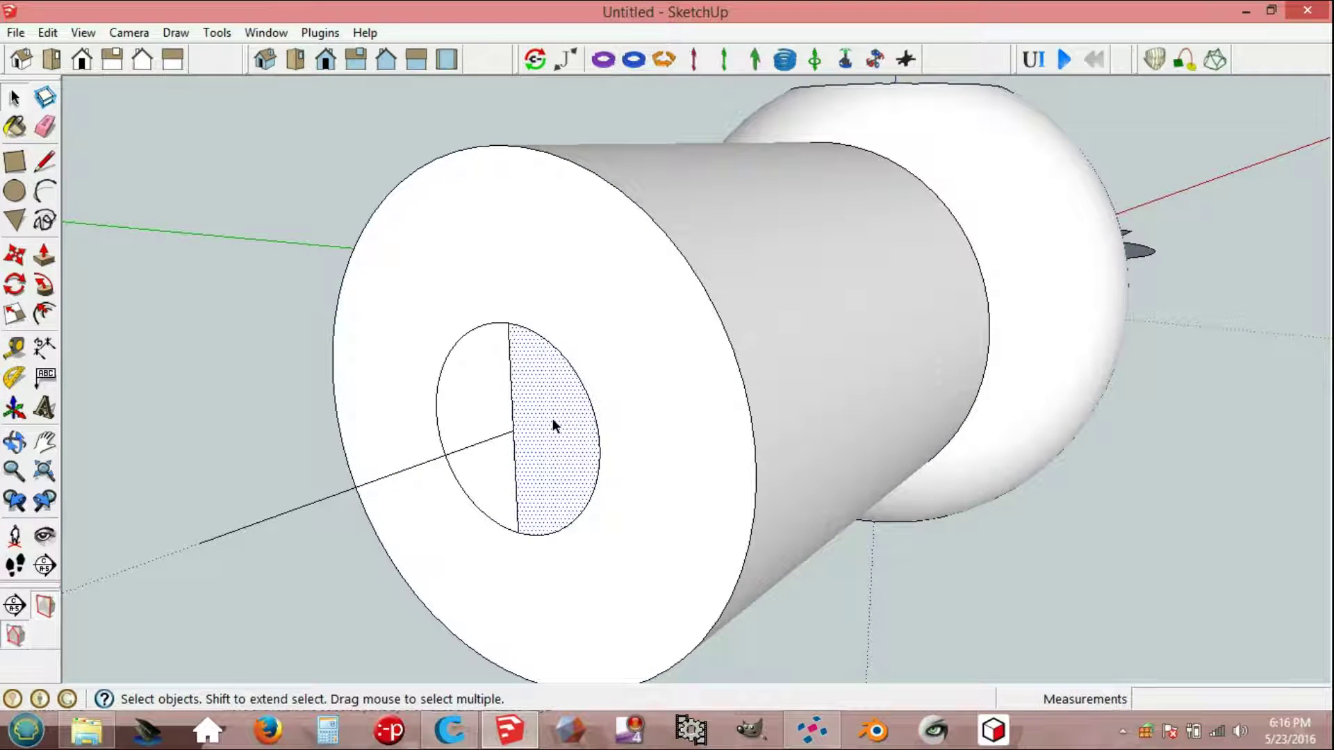
pyautogui.press('Delete')
pyautogui.click(477, 396)
pyautogui.press('Delete')
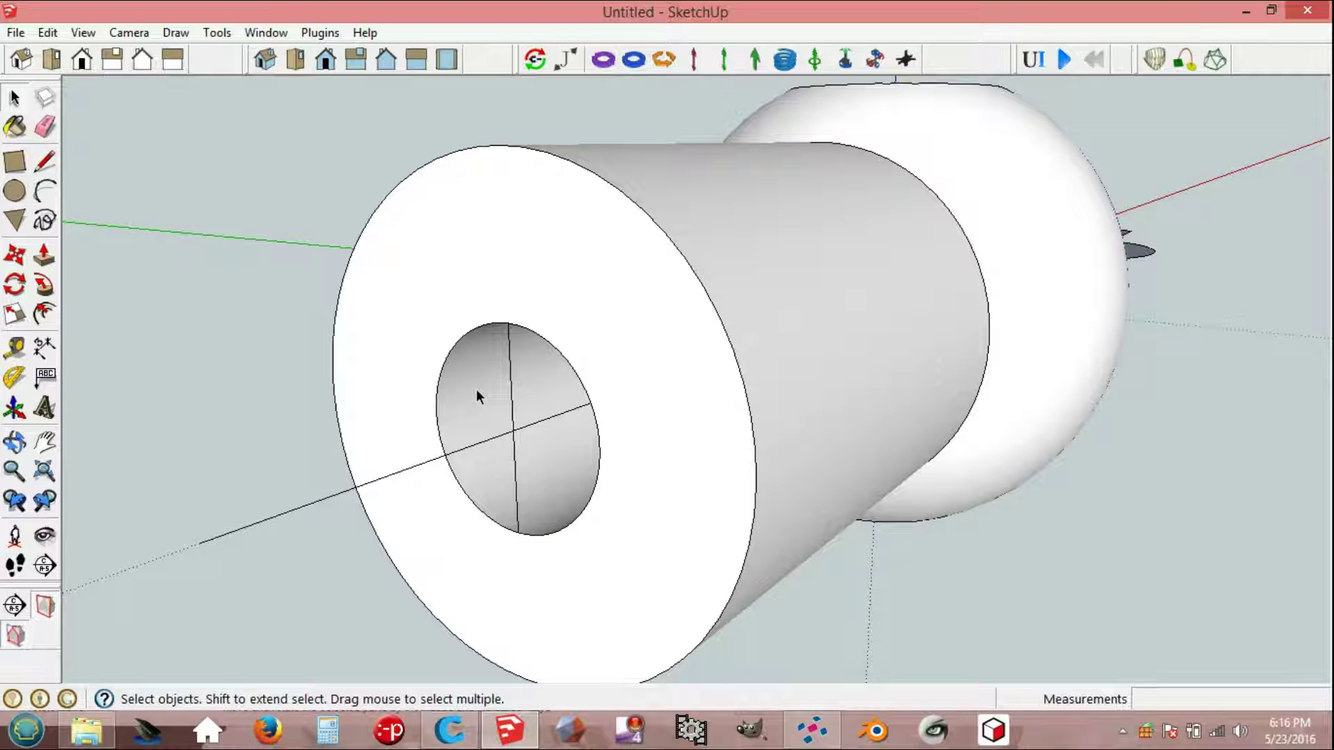
# Step: Group all the connected geometry of the socket and its bored stem
pyautogui.tripleClick(524, 260)
pyautogui.rightClick(527, 262)
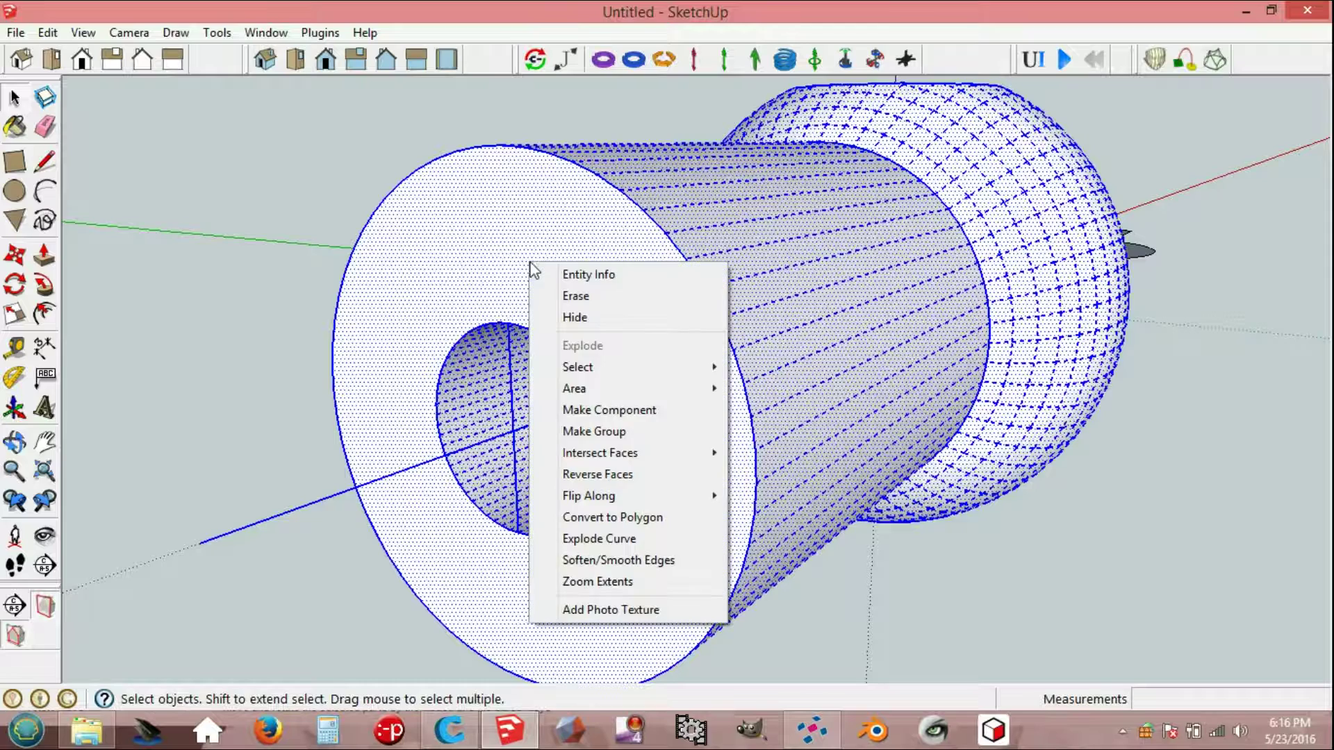
pyautogui.click(612, 431)
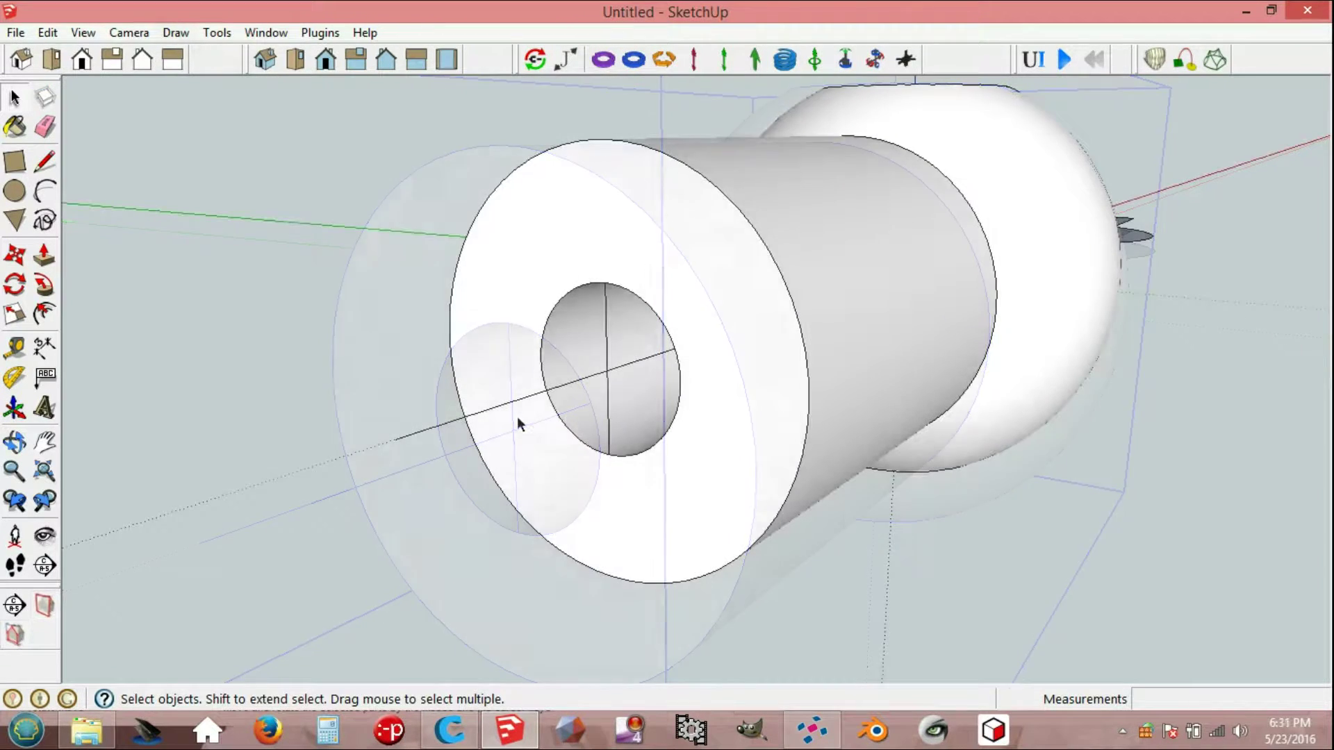
# Step: Draw a six-sided polygon with a 670 mm radius centred on the hole at the stem's flat end
pyautogui.click(176, 32)
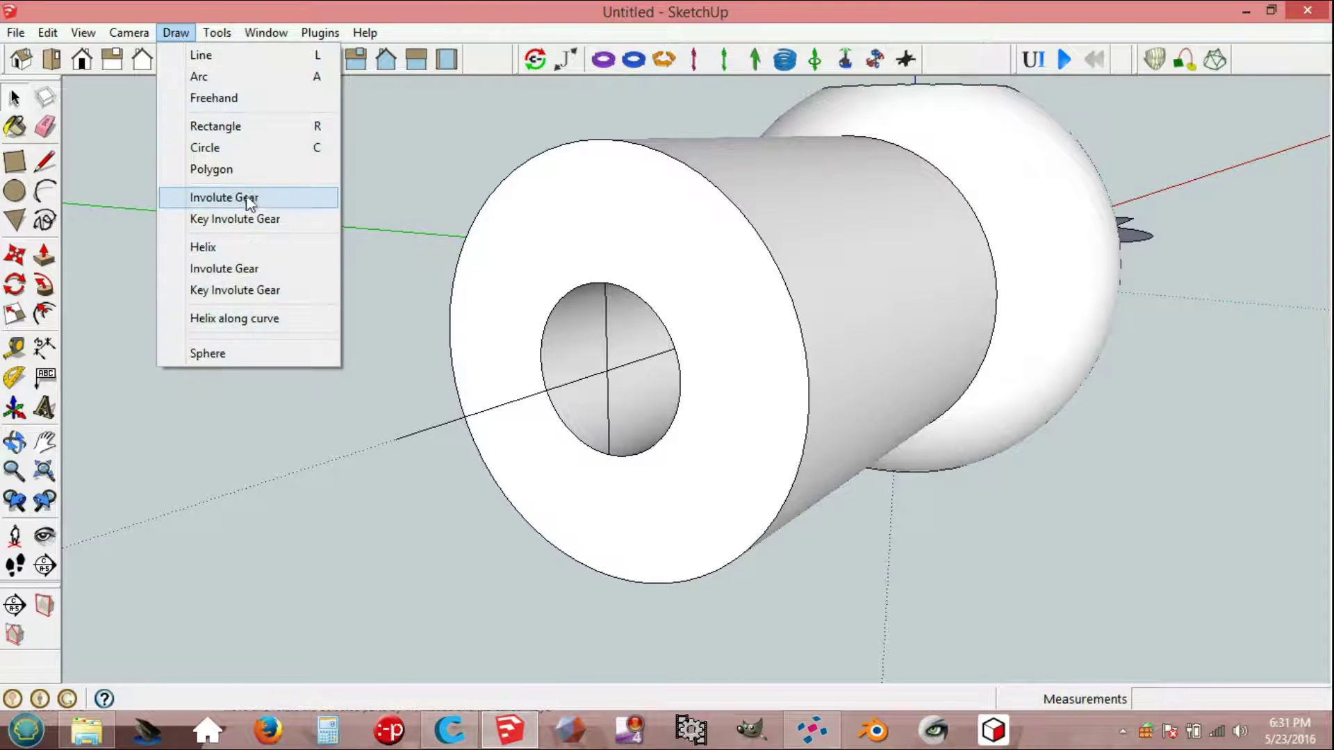
pyautogui.click(231, 169)
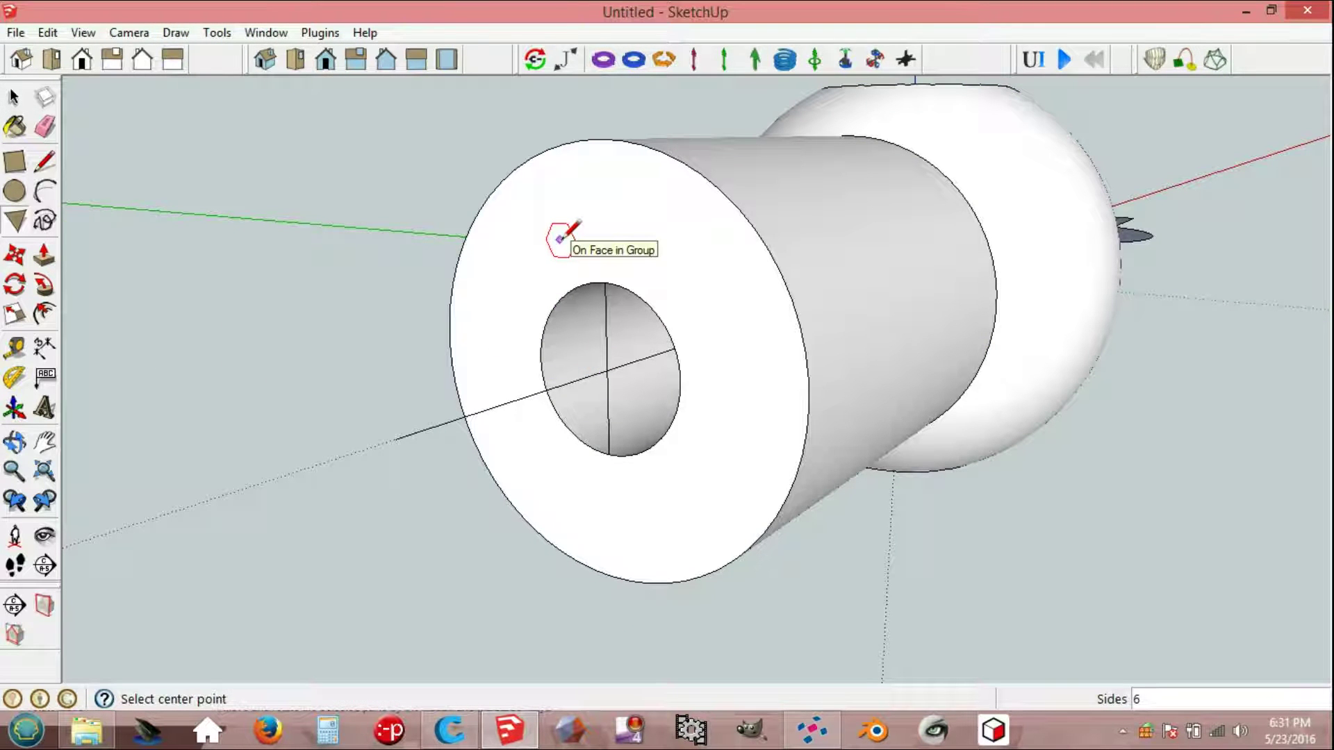
pyautogui.click(607, 371)
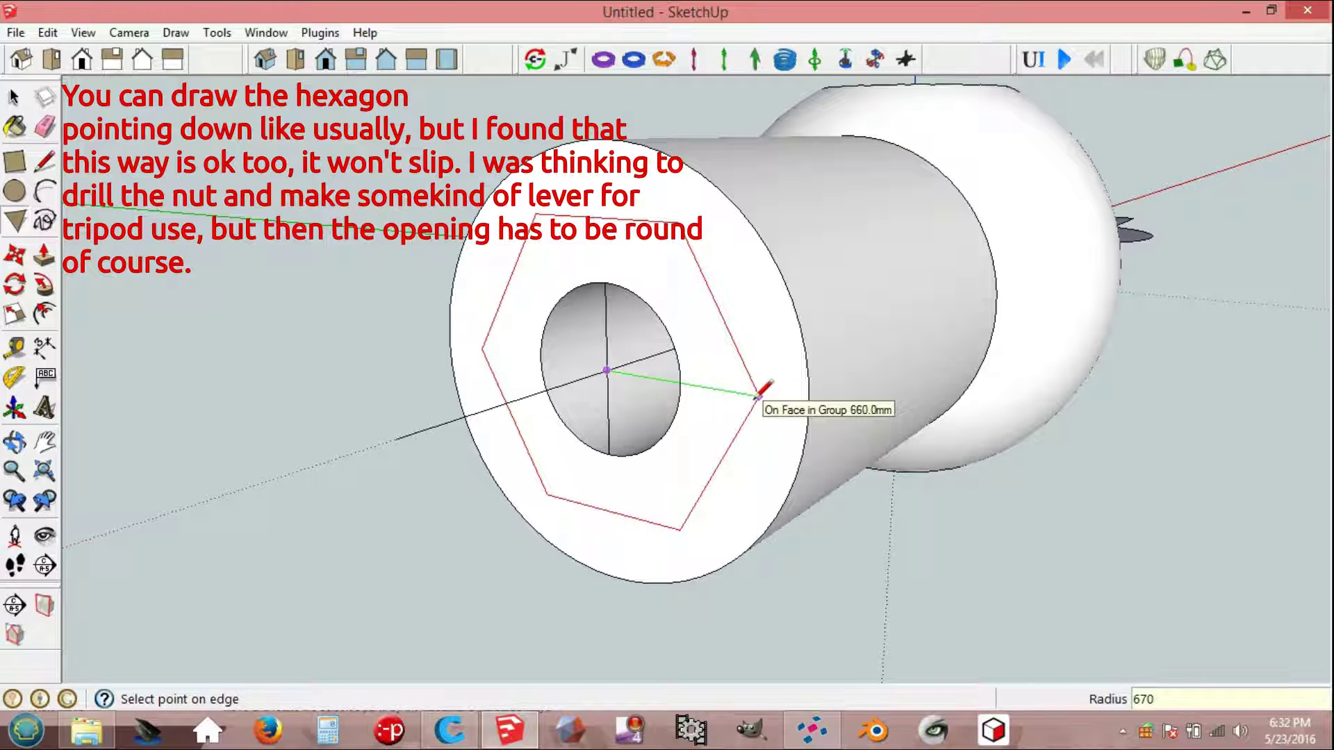
pyautogui.press('Return')
pyautogui.press('space')
# Step: Extrude the hexagon 800 mm outward from the stem's end
pyautogui.moveTo(758, 396); pyautogui.dragTo(665, 406, button='middle')
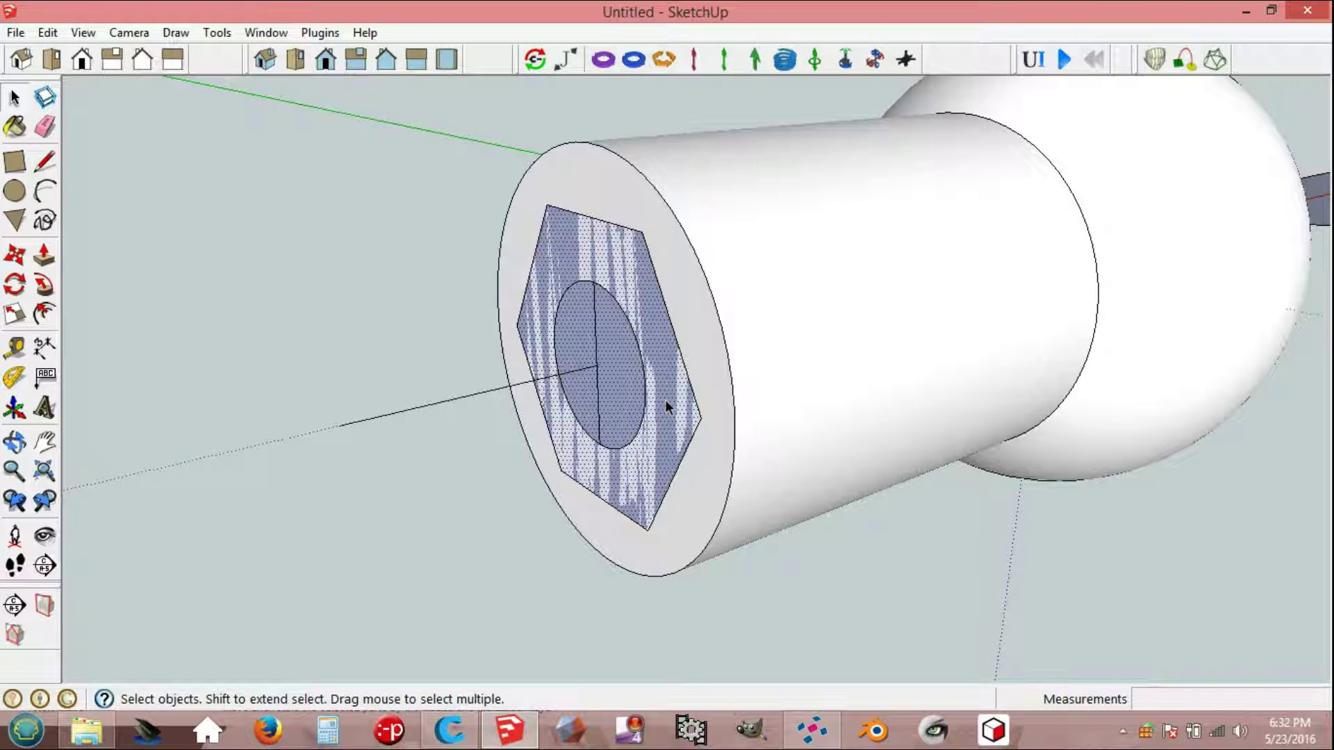
pyautogui.press('p')
pyautogui.click(662, 410)
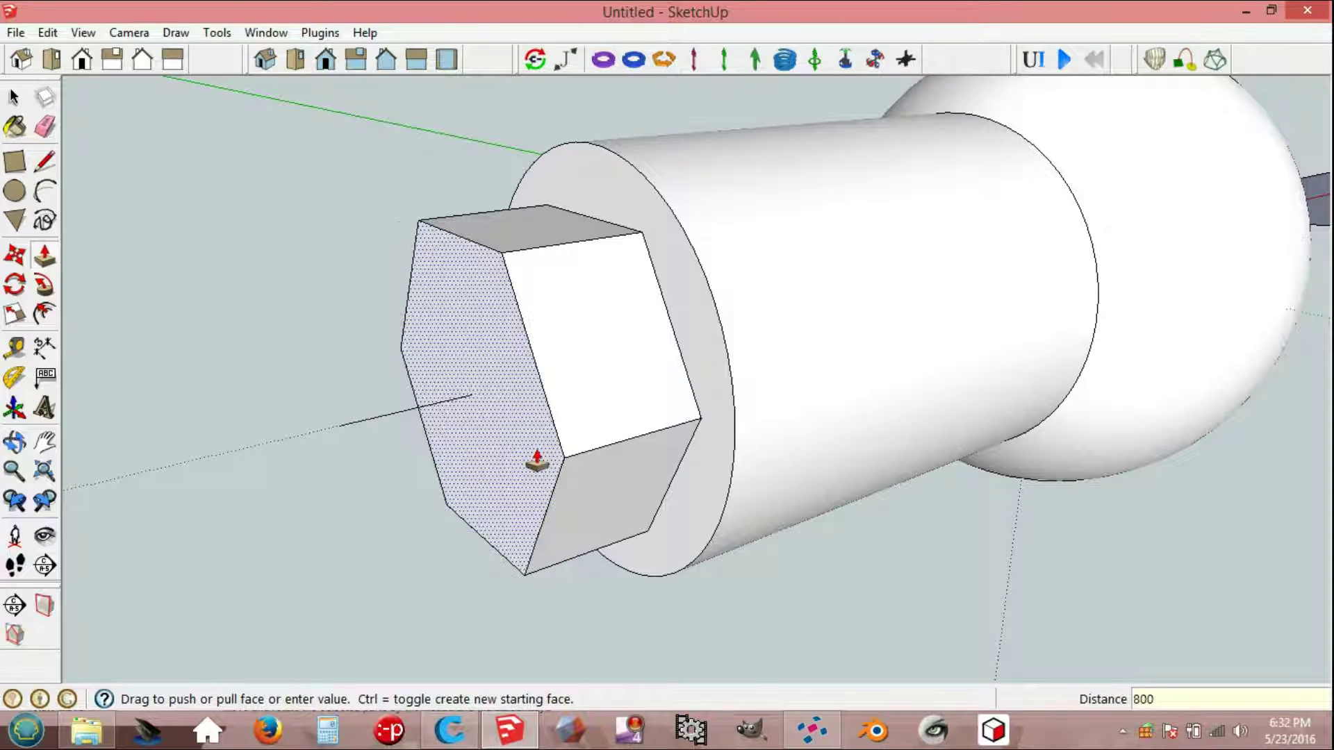
pyautogui.write('800')
pyautogui.press('Return')
pyautogui.press('space')
# Step: Draw a line between the two opposite side corners of the hexagonal block's front face, splitting it in half
pyautogui.moveTo(476, 445); pyautogui.dragTo(612, 398, button='middle')
pyautogui.press('l')
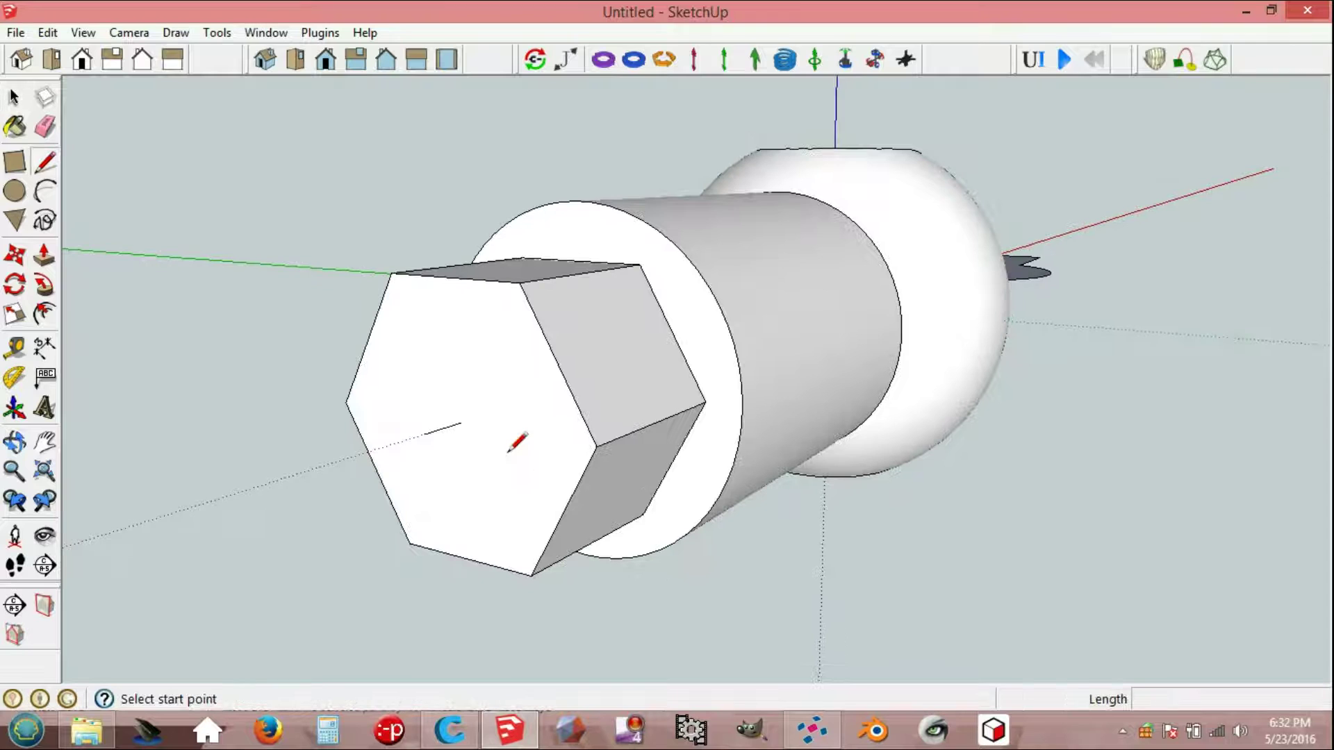
pyautogui.click(595, 445)
pyautogui.press('space')
# Step: Push the upper half of the hexagonal block back 800 mm to remove it
pyautogui.click(502, 387)
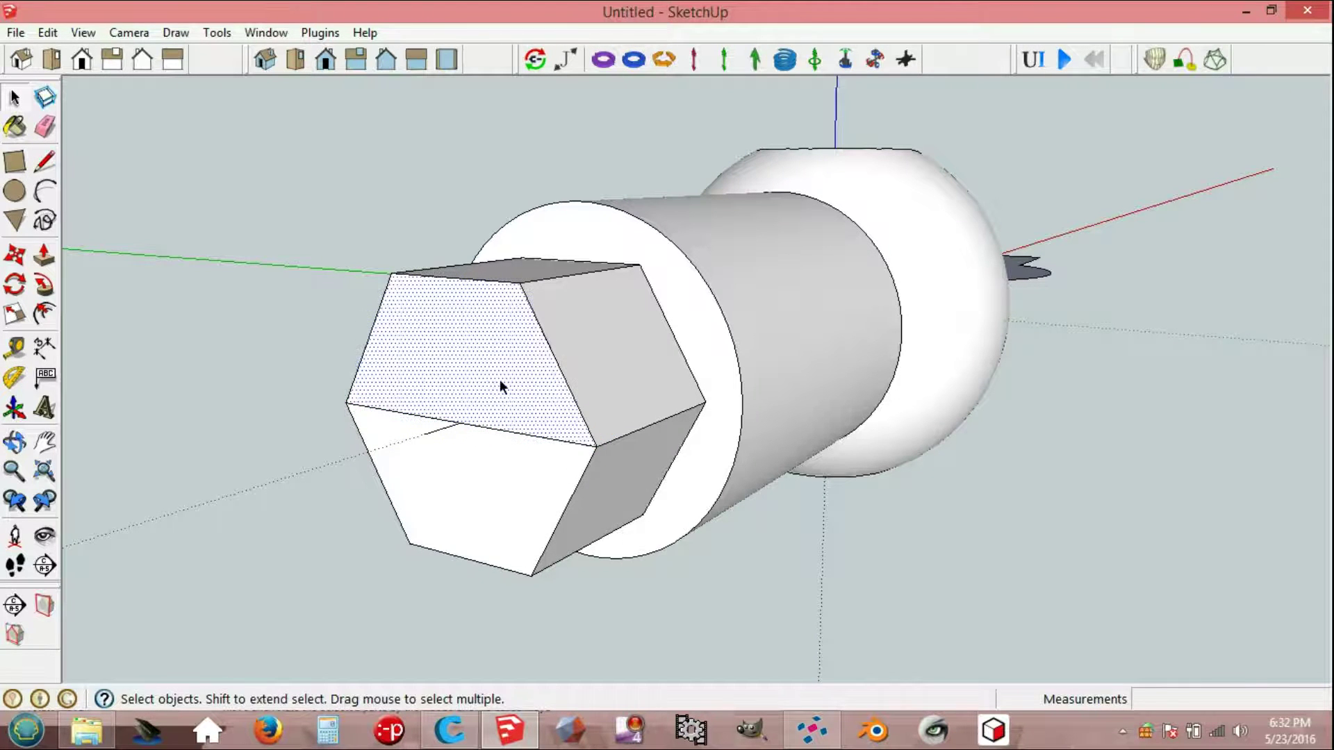
pyautogui.press('p')
pyautogui.moveTo(501, 386); pyautogui.dragTo(643, 347)
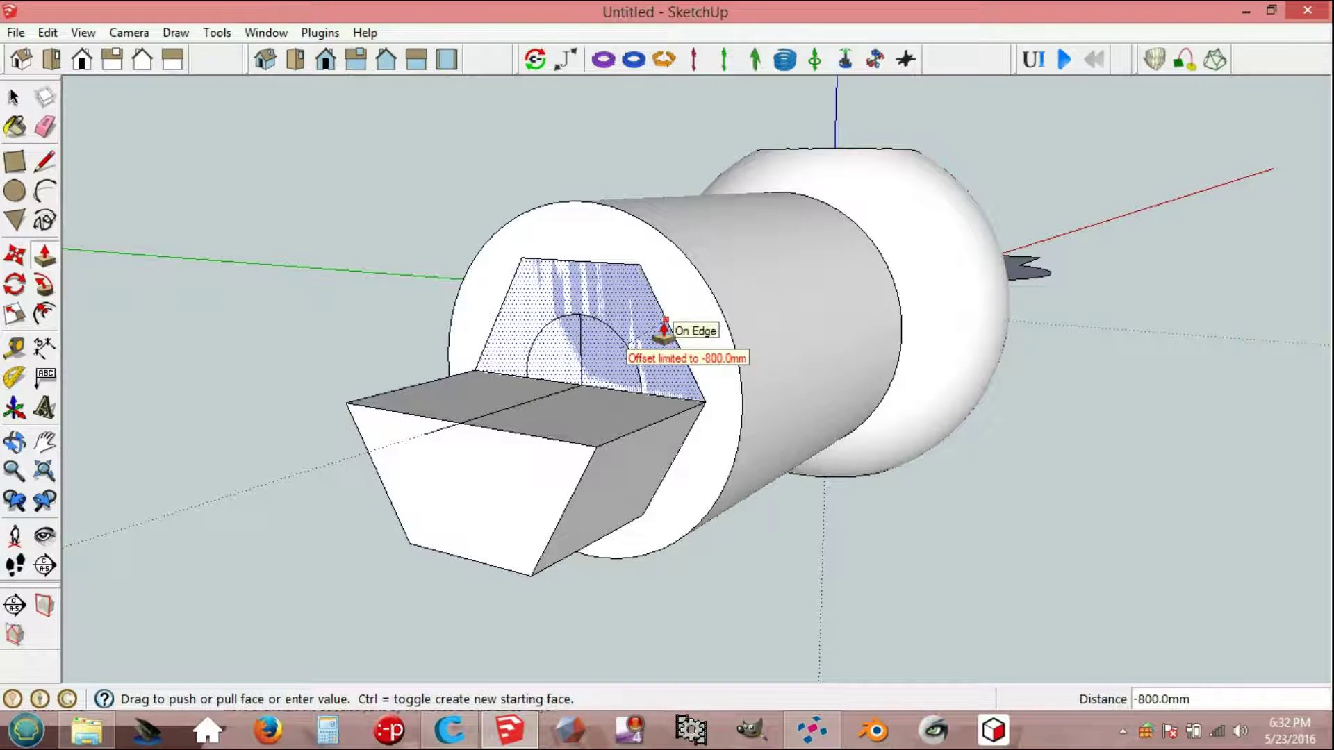
pyautogui.moveTo(664, 332); pyautogui.dragTo(660, 337)
pyautogui.press('space')
# Step: Extrude the flat top of the remaining half-hexagon block upward by 1200 mm
pyautogui.moveTo(581, 389); pyautogui.dragTo(531, 446, button='middle')
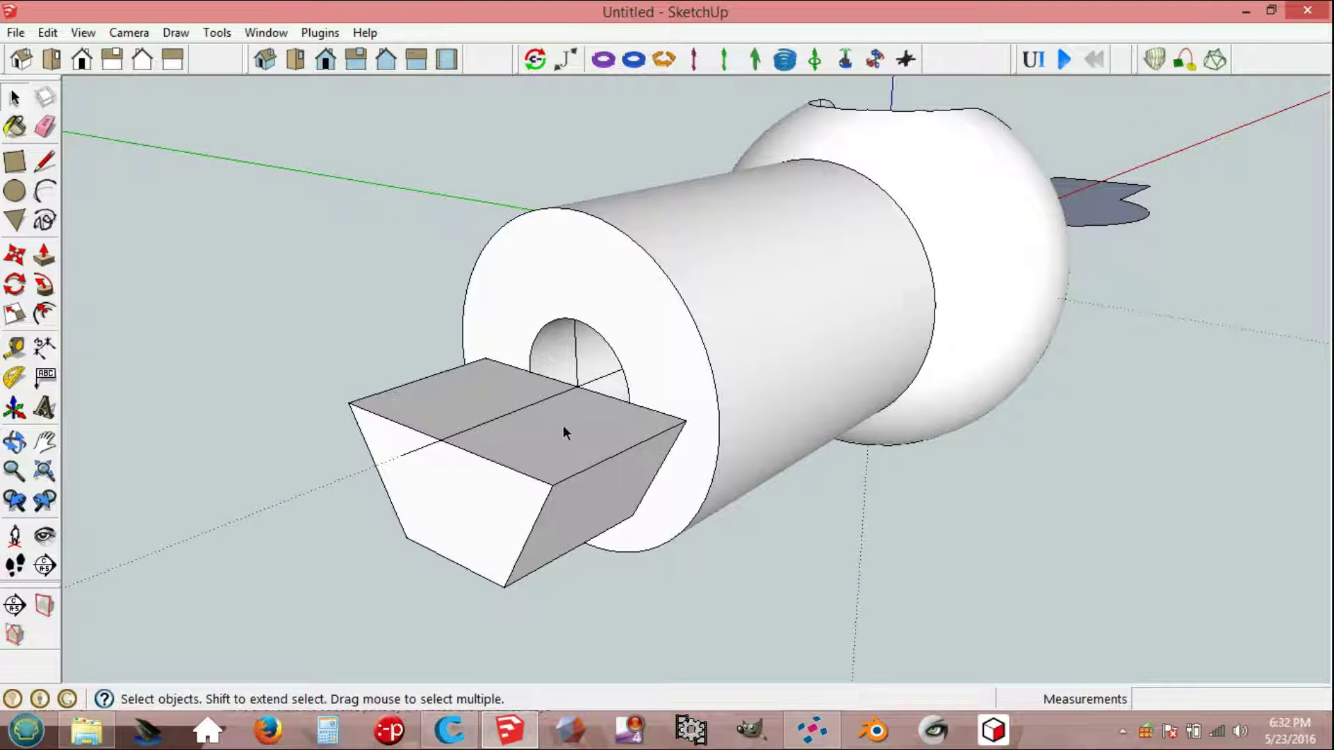
pyautogui.click(550, 456)
pyautogui.press('p')
pyautogui.moveTo(550, 459); pyautogui.dragTo(549, 221)
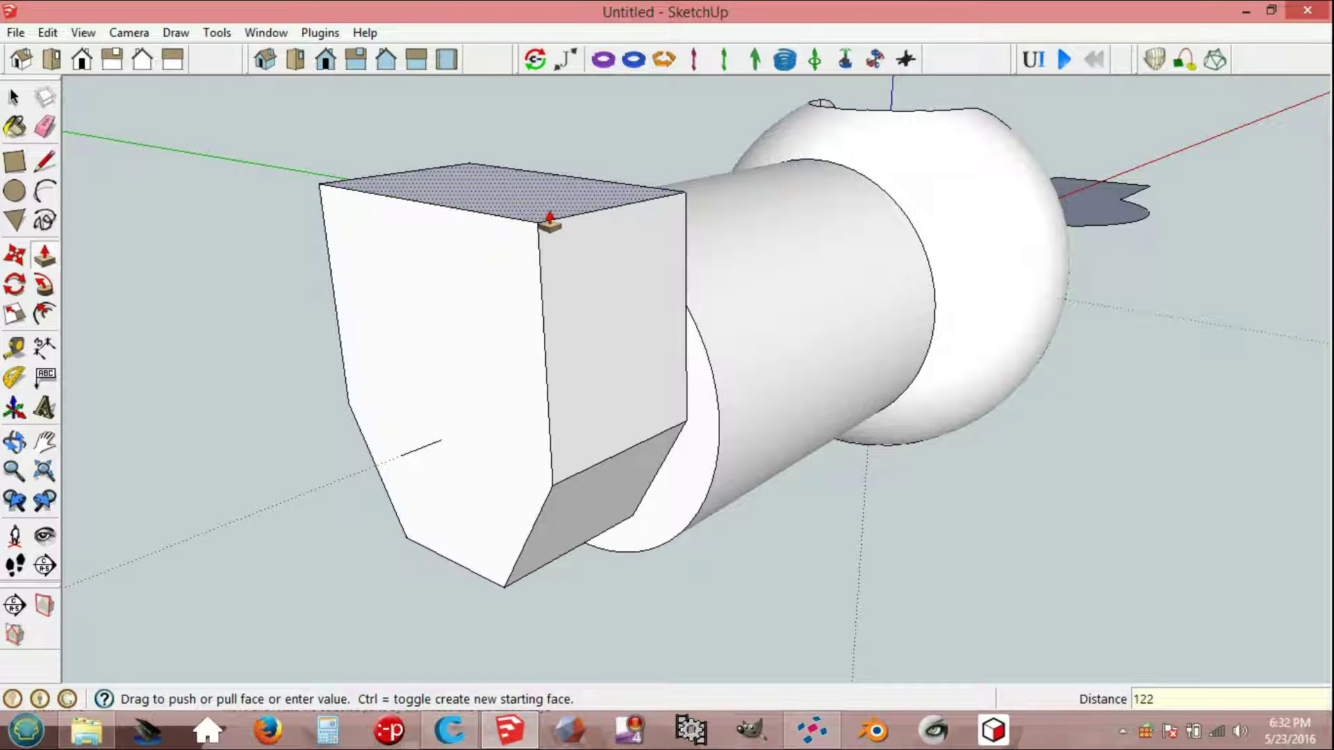
pyautogui.press('Return')
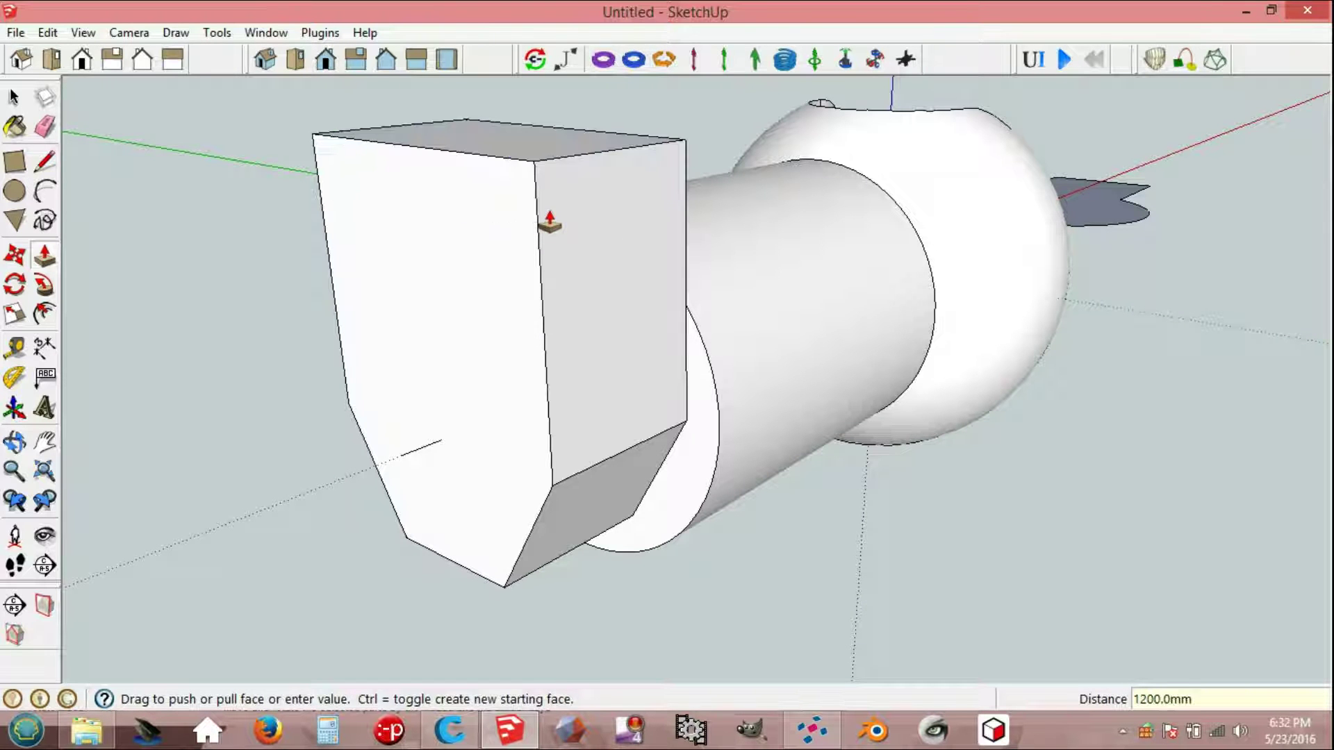
pyautogui.press('space')
# Step: Group the geometry of the nut-shaped block
pyautogui.moveTo(330, 438); pyautogui.dragTo(527, 352, button='middle')
pyautogui.tripleClick(553, 324)
pyautogui.rightClick(553, 324)
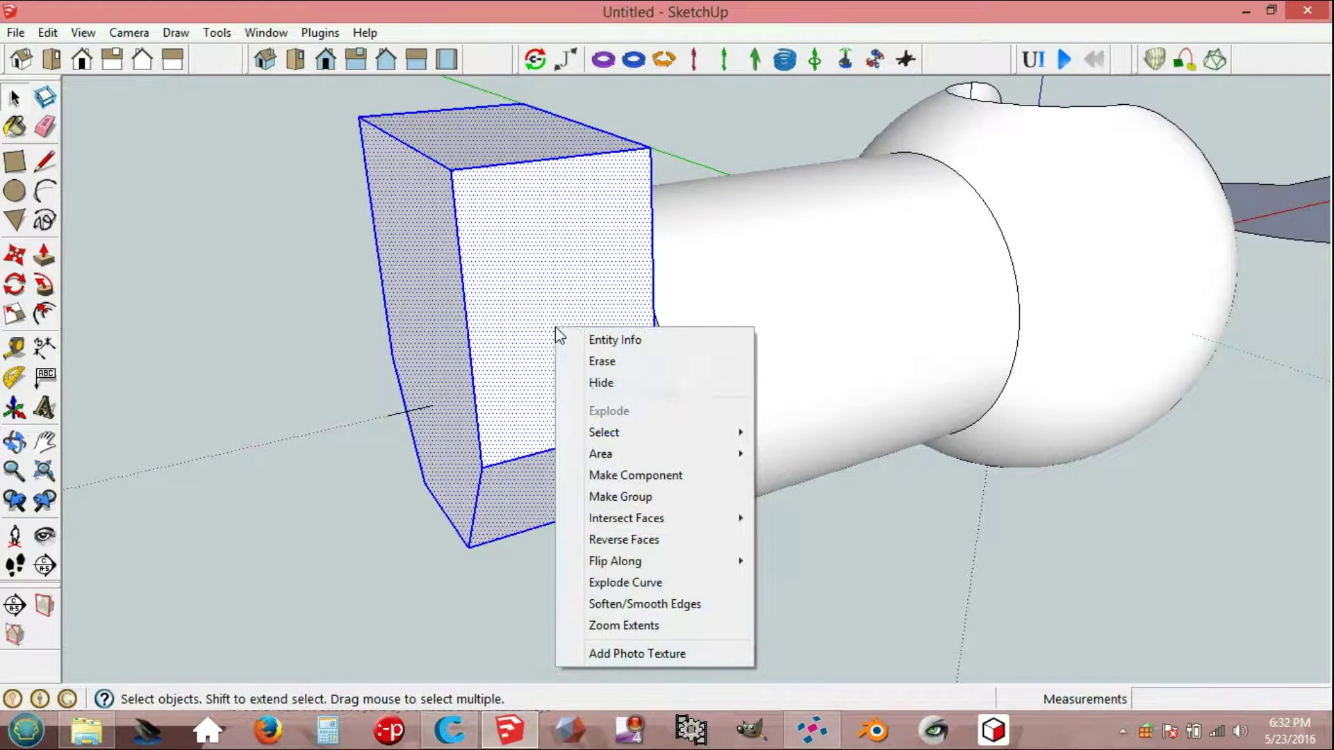
pyautogui.click(645, 492)
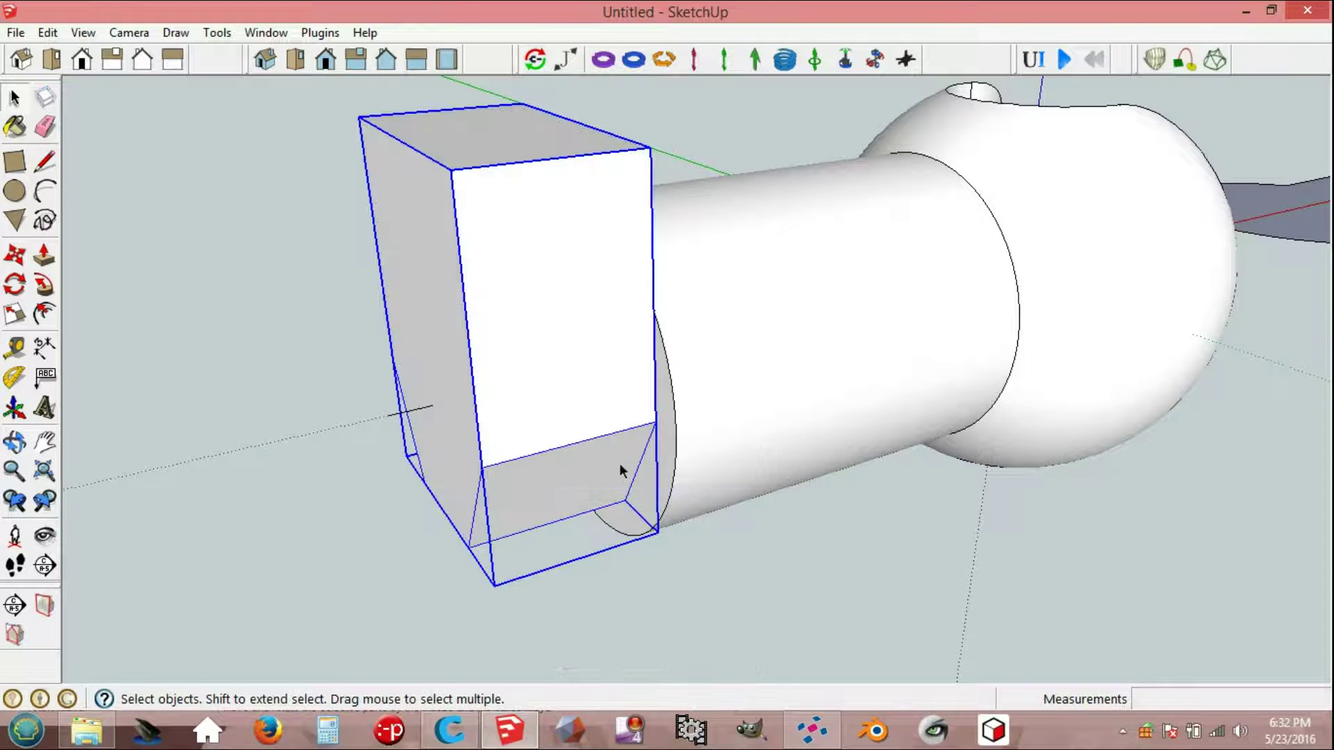
# Step: Move the nut-shaped block 1600 mm along the red axis into the stem, towards the socket
pyautogui.press('m')
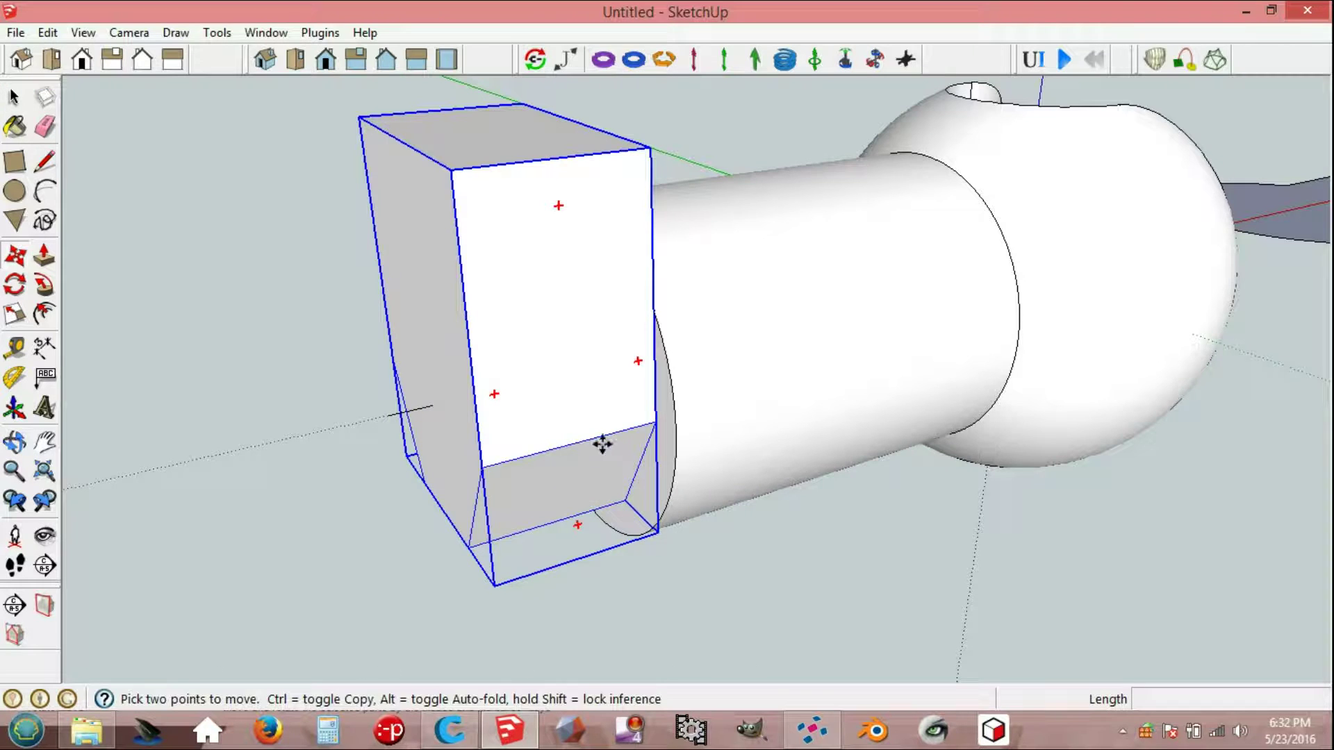
pyautogui.click(456, 167)
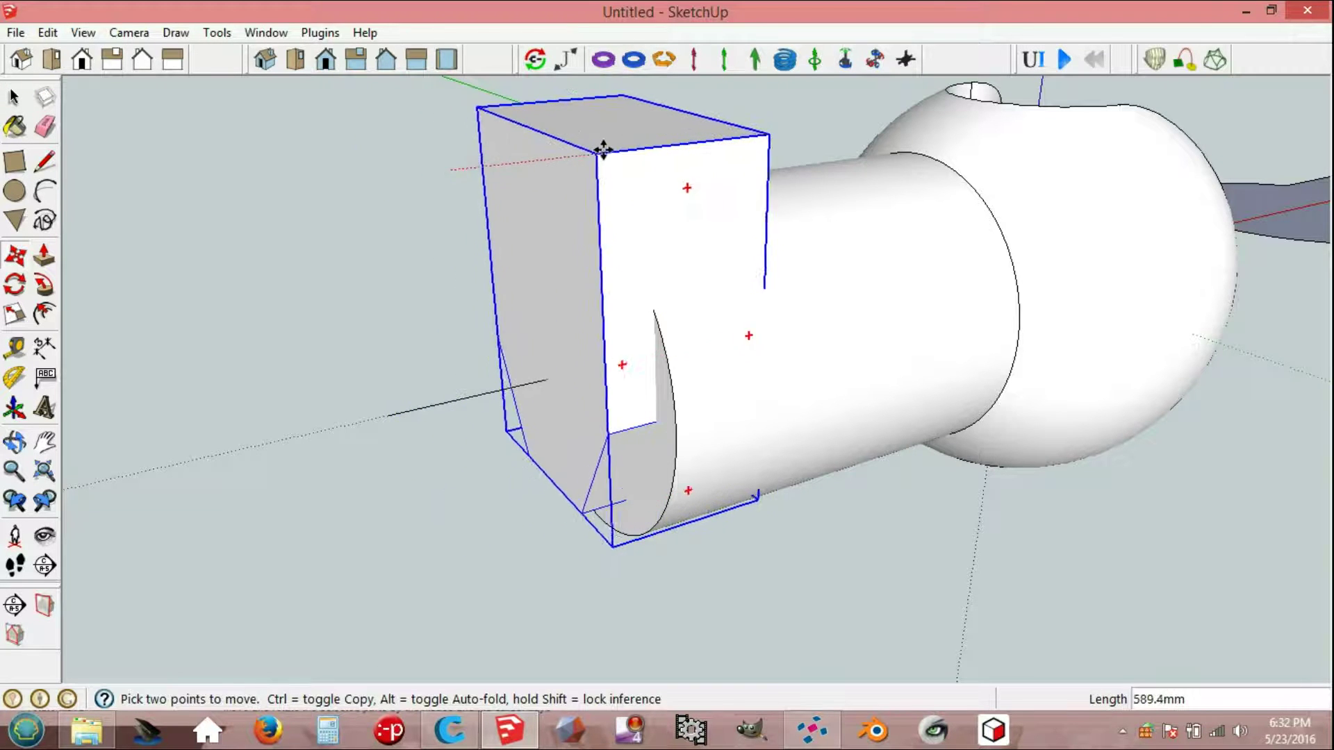
pyautogui.write('1600')
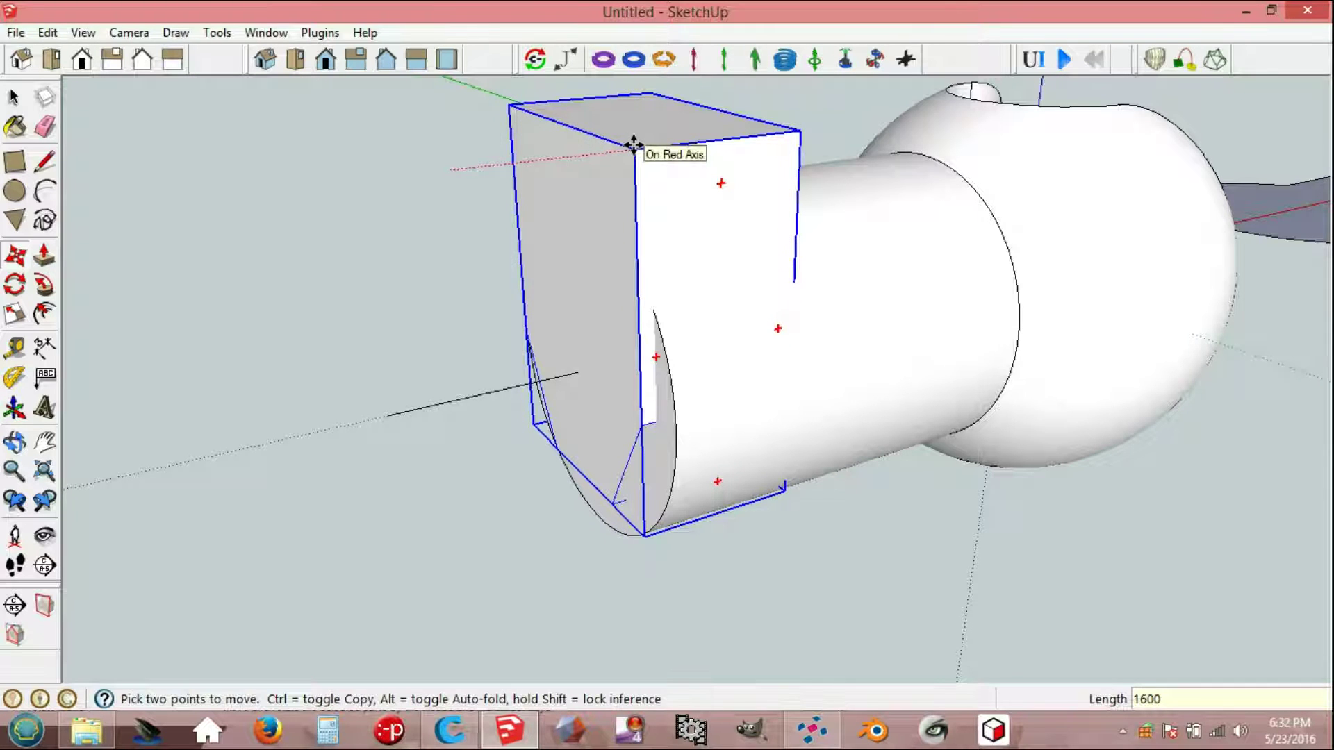
pyautogui.press('Return')
pyautogui.press('space')
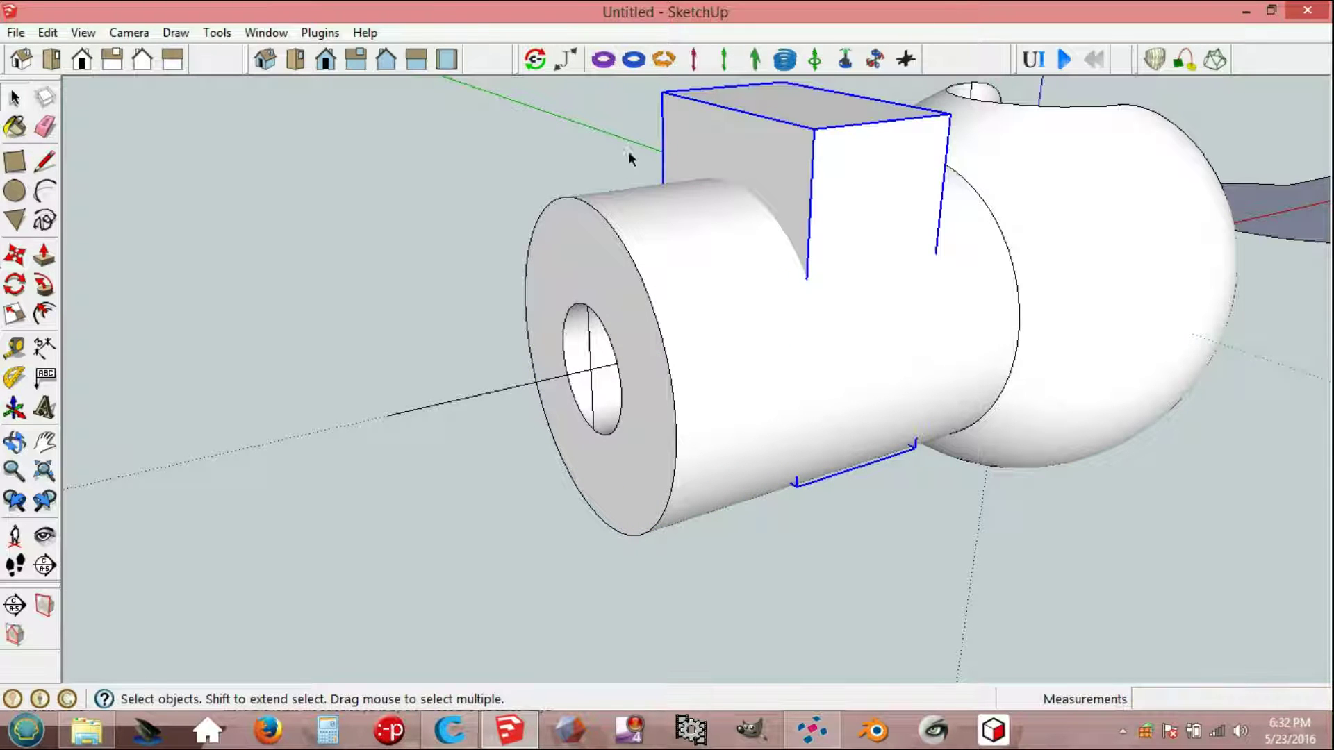
# Step: Explode the group holding the socket and stem
pyautogui.click(653, 259)
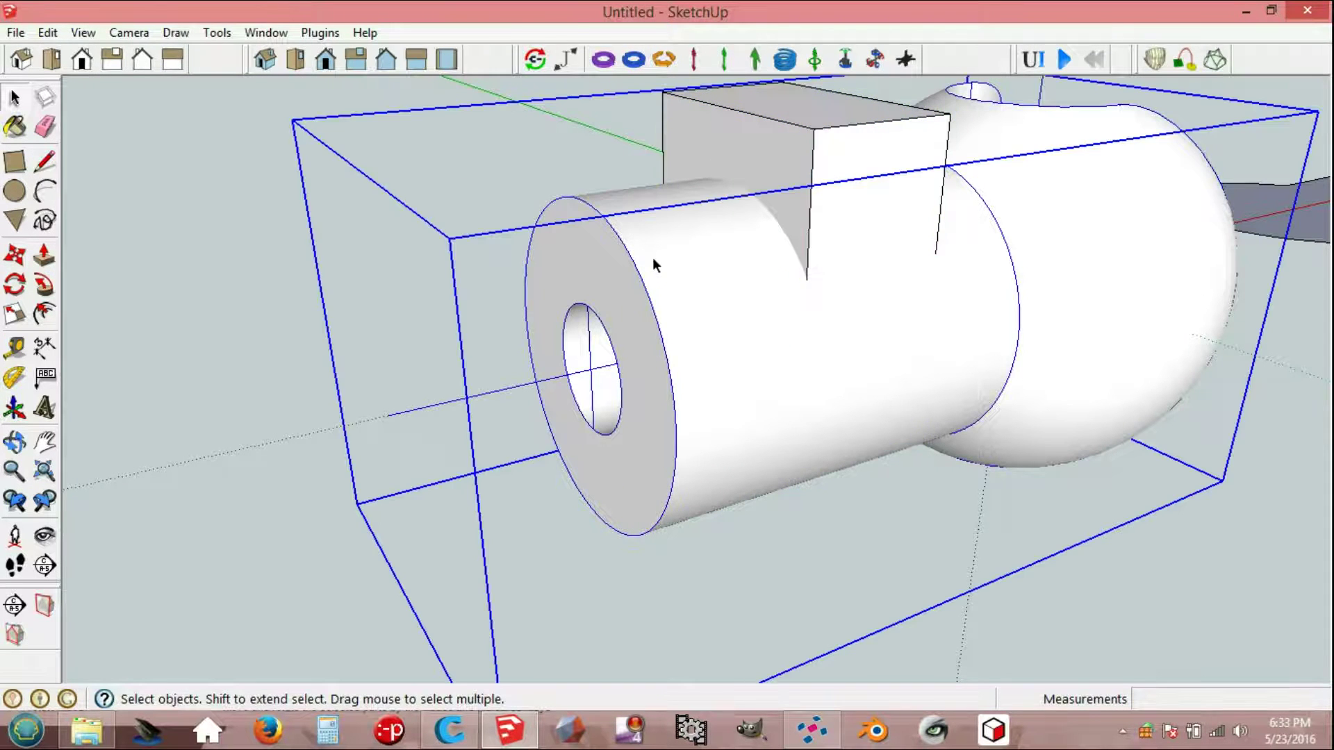
pyautogui.rightClick(653, 261)
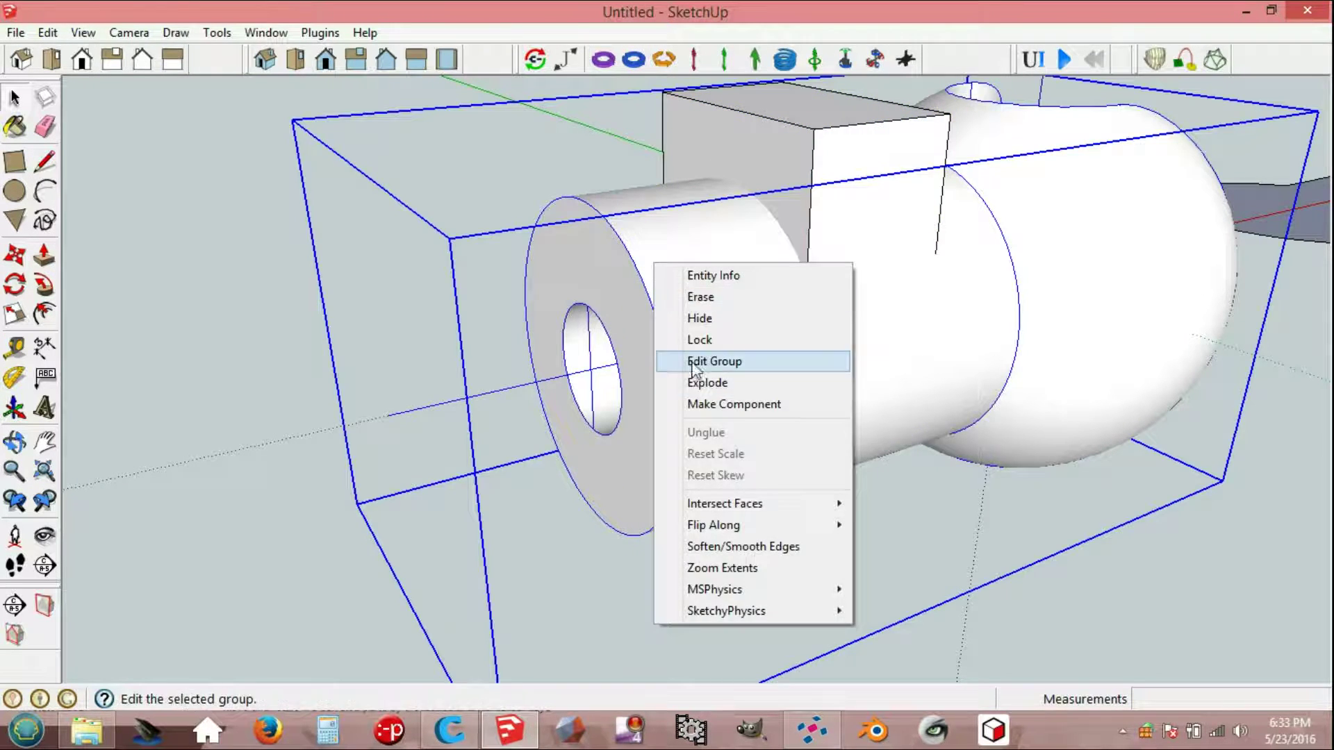
pyautogui.click(723, 386)
pyautogui.click(455, 314)
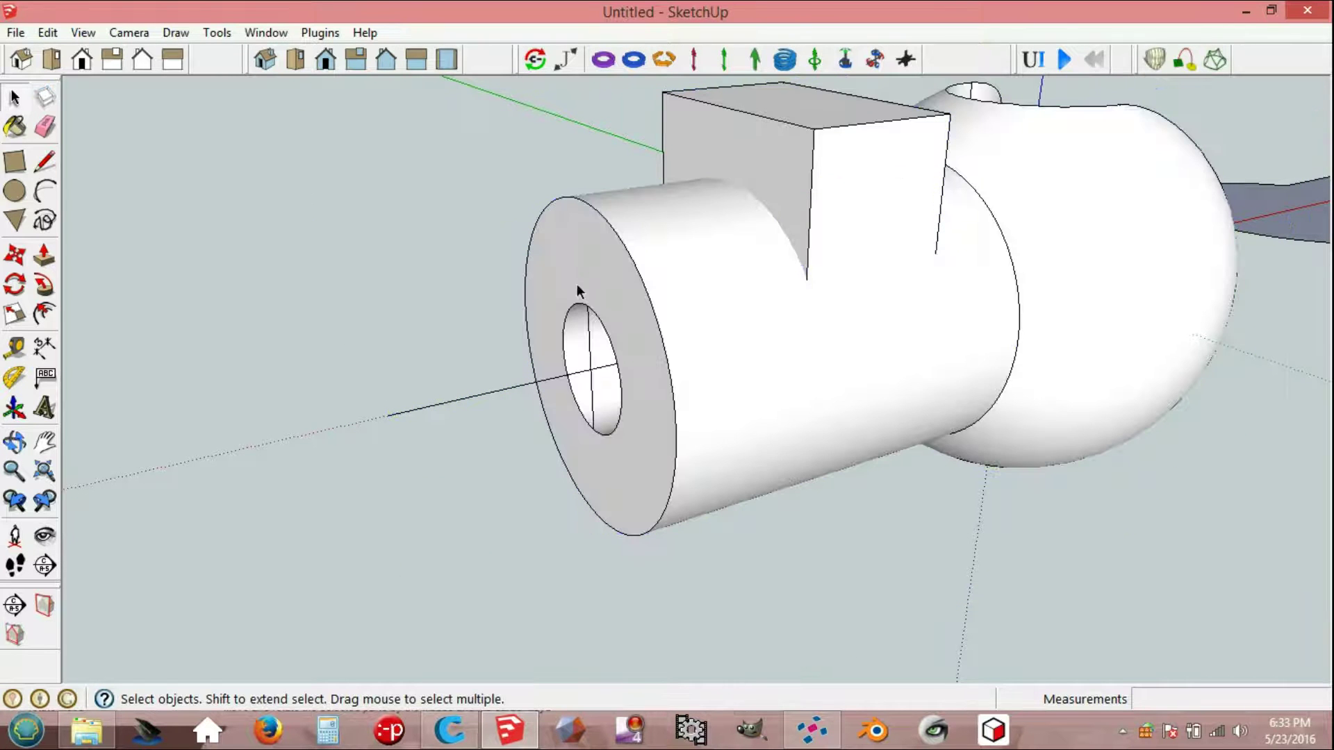
# Step: Intersect the faces of the nut-shaped block with the model
pyautogui.click(860, 184)
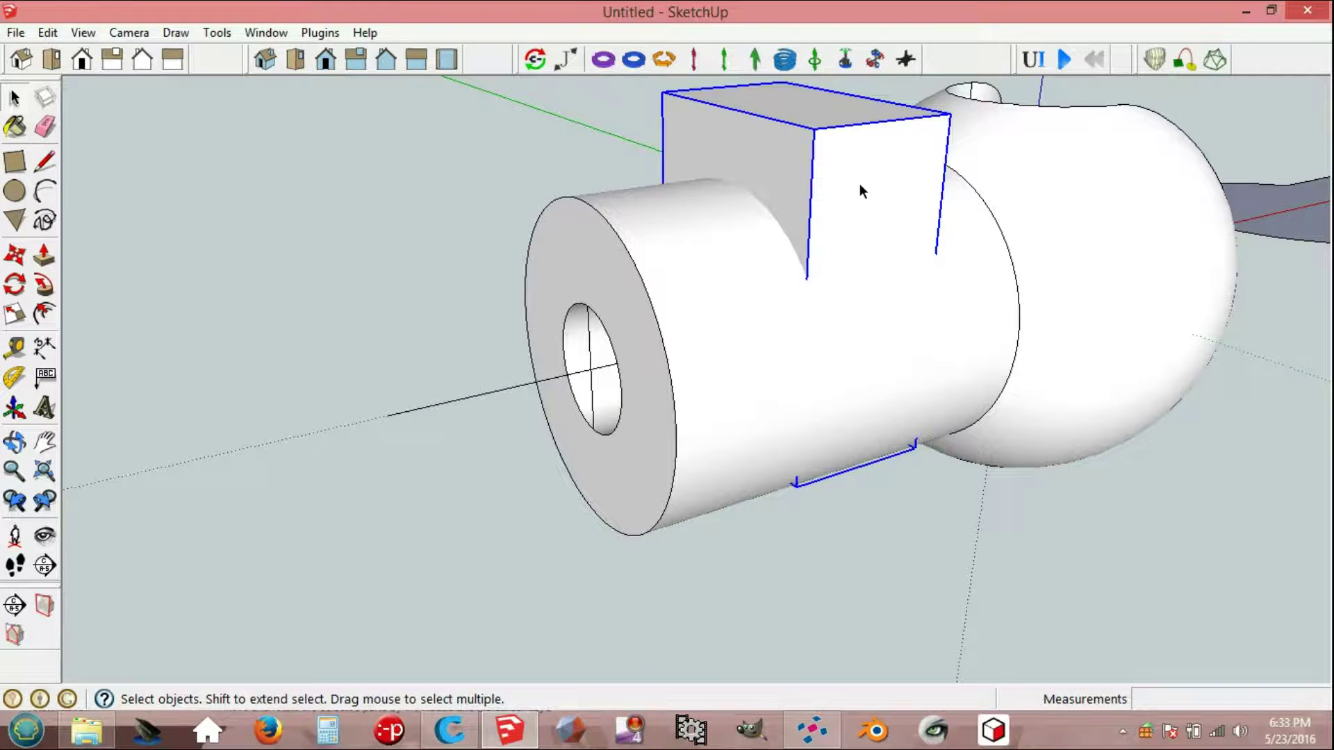
pyautogui.rightClick(860, 185)
pyautogui.moveTo(939, 428)
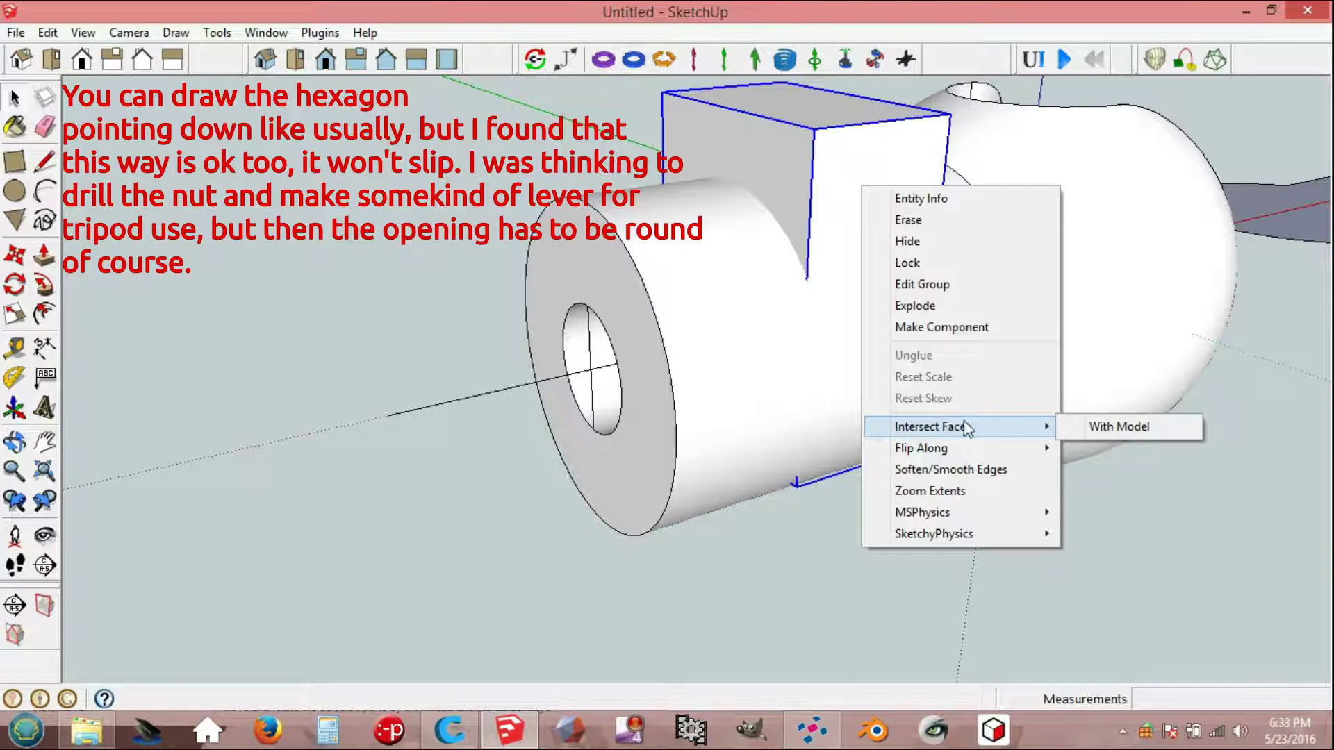
pyautogui.click(1104, 423)
# Step: Explode the group of the nut-shaped block
pyautogui.moveTo(995, 408); pyautogui.dragTo(848, 360, button='middle')
pyautogui.click(830, 198)
pyautogui.rightClick(829, 193)
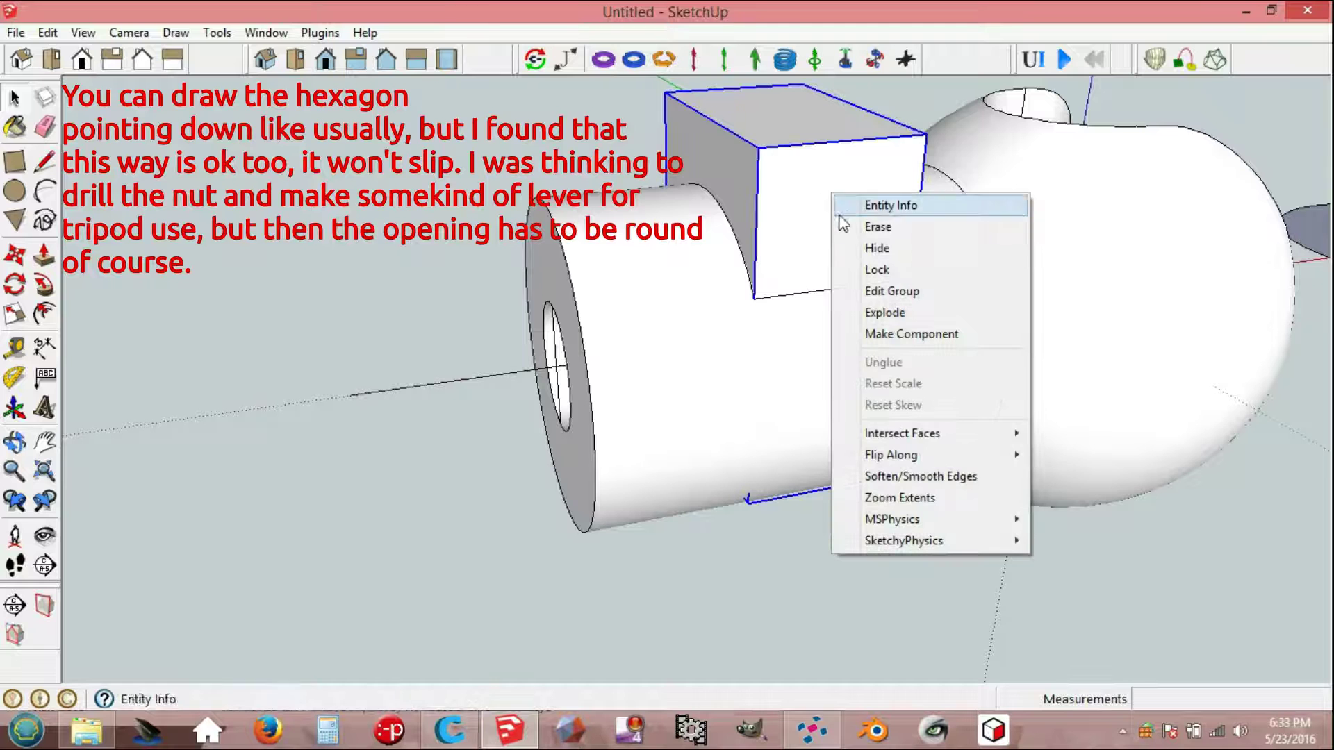
pyautogui.click(885, 314)
pyautogui.click(839, 525)
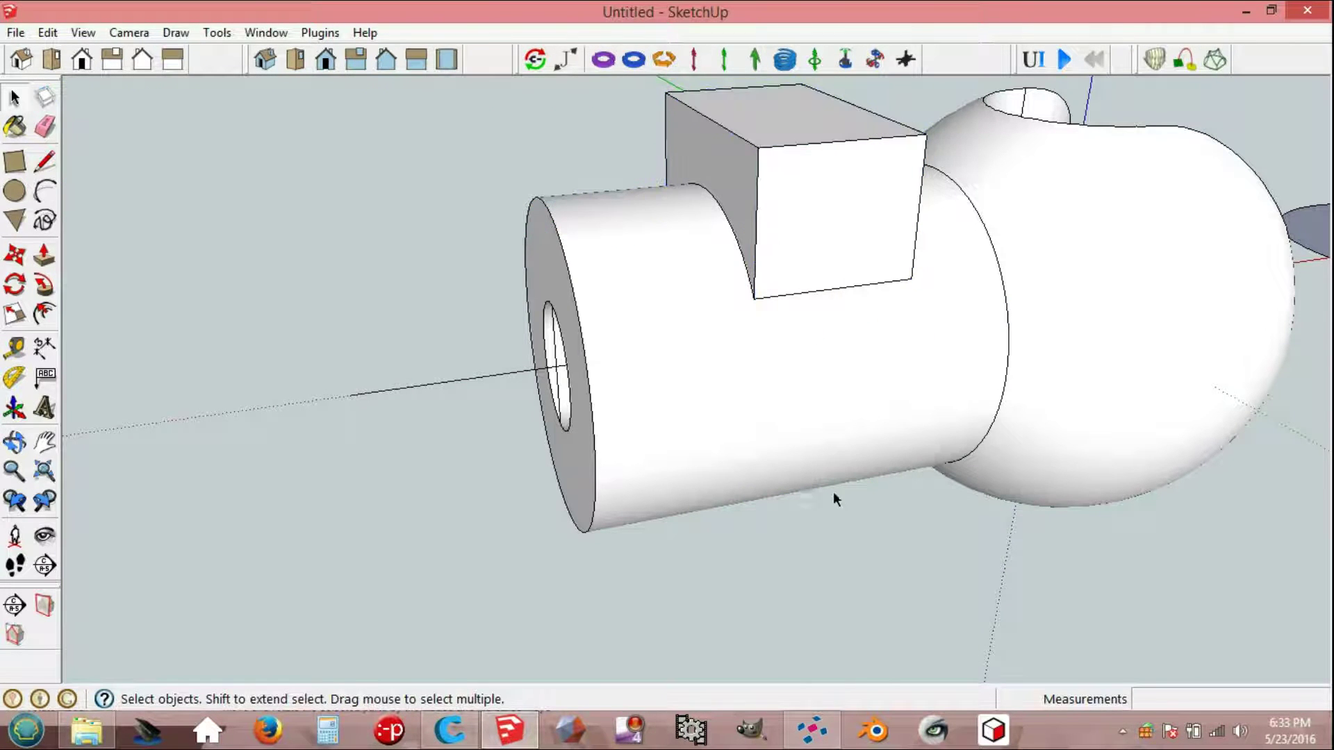
# Step: Delete the block faces protruding above the stem to open up the nut pocket
pyautogui.click(802, 240)
pyautogui.press('Delete')
pyautogui.click(729, 169)
pyautogui.press('Delete')
pyautogui.click(817, 213)
pyautogui.press('Delete')
# Step: Draw two lines from the hole's rim to the outer edges of the pocket's end wall farthest from the socket, restoring the wall face
pyautogui.scroll(5, 690, 364)
pyautogui.moveTo(691, 363); pyautogui.dragTo(642, 358, button='middle')
pyautogui.press('l')
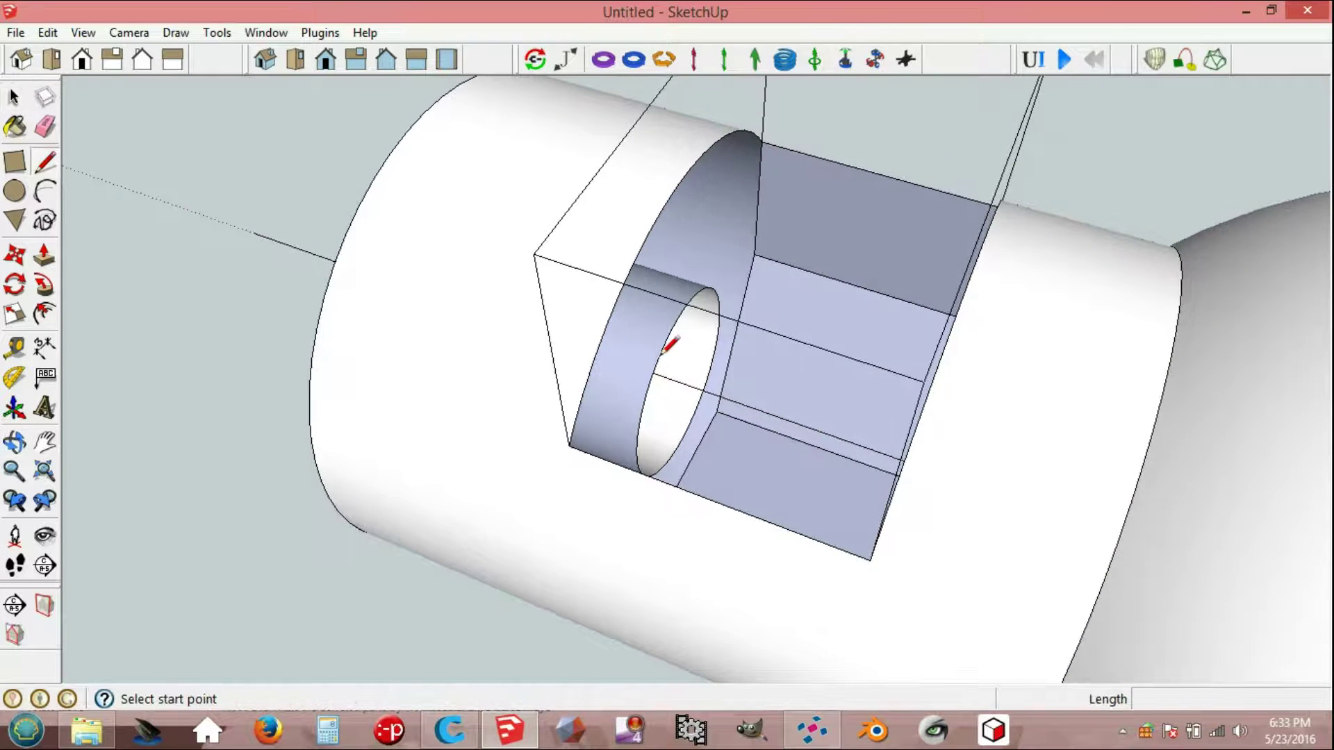
pyautogui.click(696, 293)
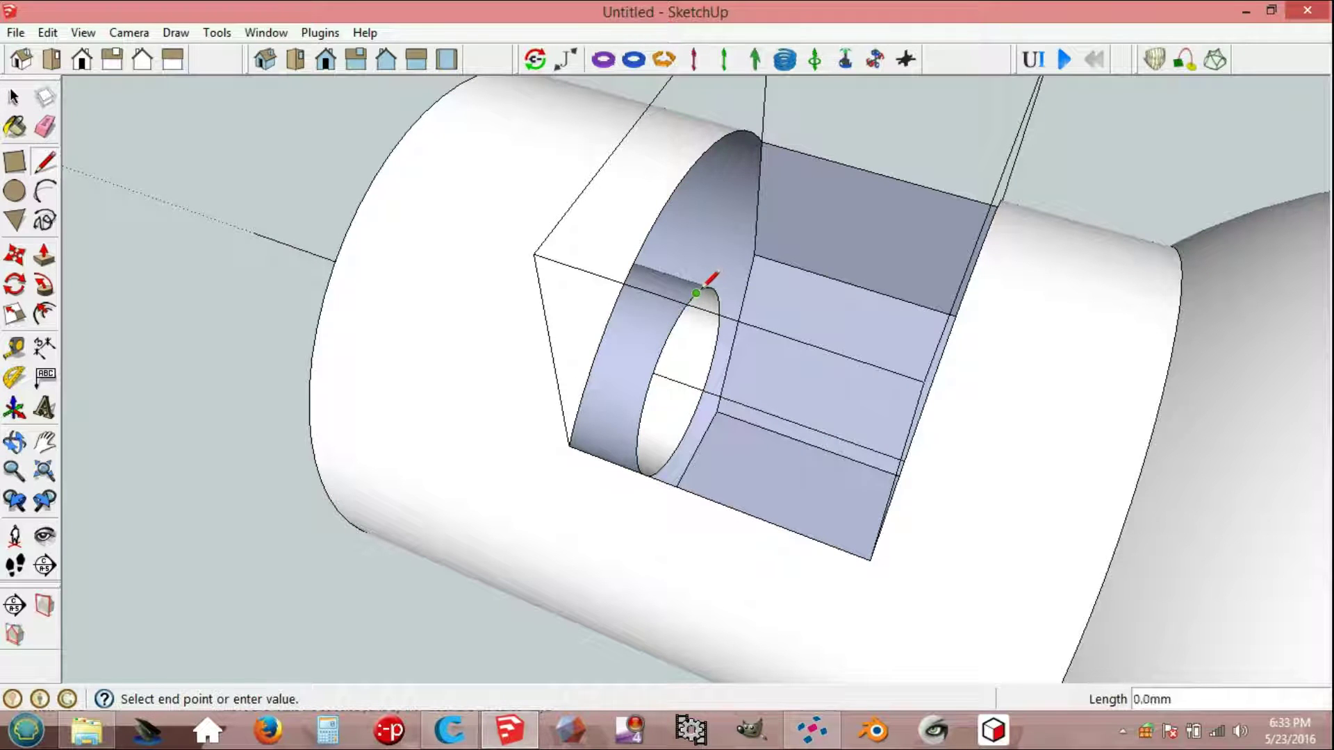
pyautogui.click(690, 169)
pyautogui.press('Escape')
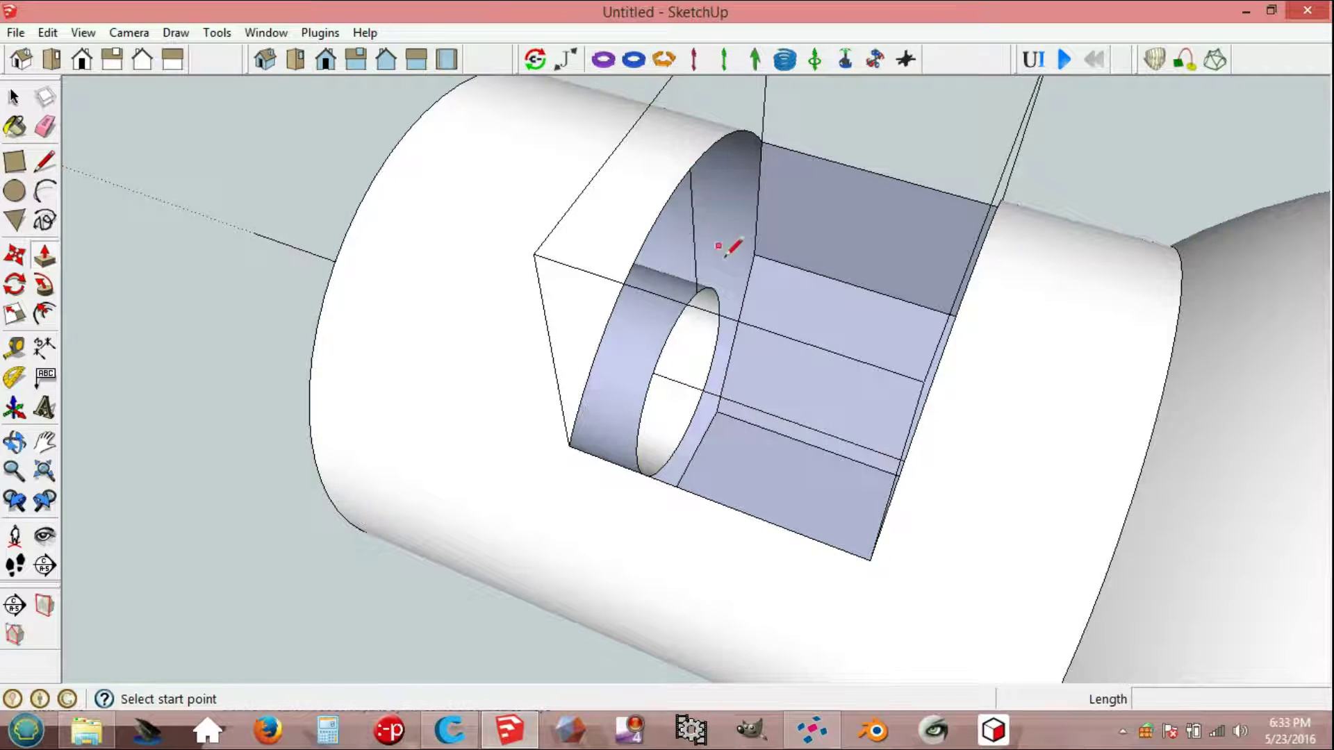
pyautogui.click(715, 291)
pyautogui.click(756, 252)
# Step: Erase a connecting line from the pocket's end wall and remove the leftover block edges with CleanUp³
pyautogui.press('e')
pyautogui.click(694, 240)
pyautogui.scroll(-3, 742, 266)
pyautogui.moveTo(750, 277); pyautogui.dragTo(857, 274, button='middle')
pyautogui.click(339, 33)
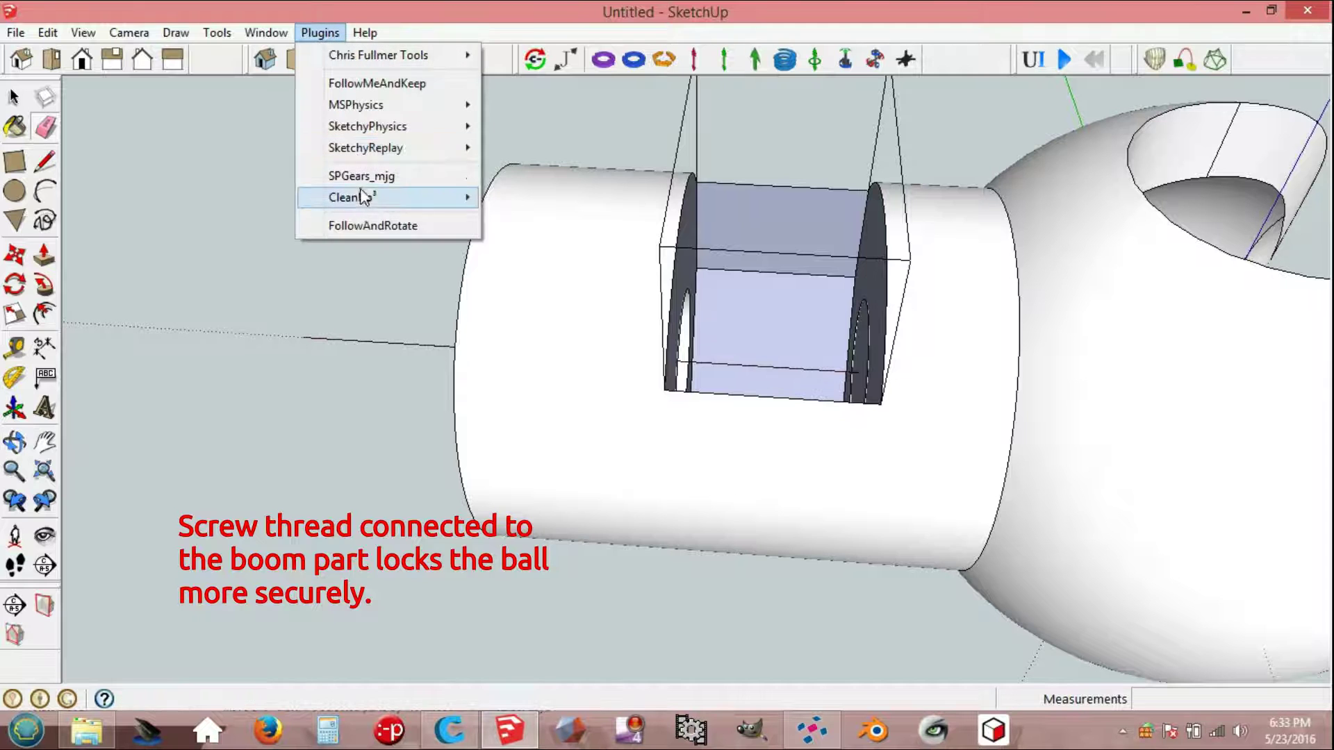
pyautogui.moveTo(366, 200)
pyautogui.click(542, 268)
pyautogui.moveTo(635, 271)
pyautogui.mouseDown(button='middle')
pyautogui.moveTo(709, 403)
pyautogui.moveTo(827, 346)
pyautogui.mouseUp(button='middle')
# Step: Delete the disc covering the hole in the pocket's end wall nearest the socket
pyautogui.press('space')
pyautogui.scroll(2, 859, 339)
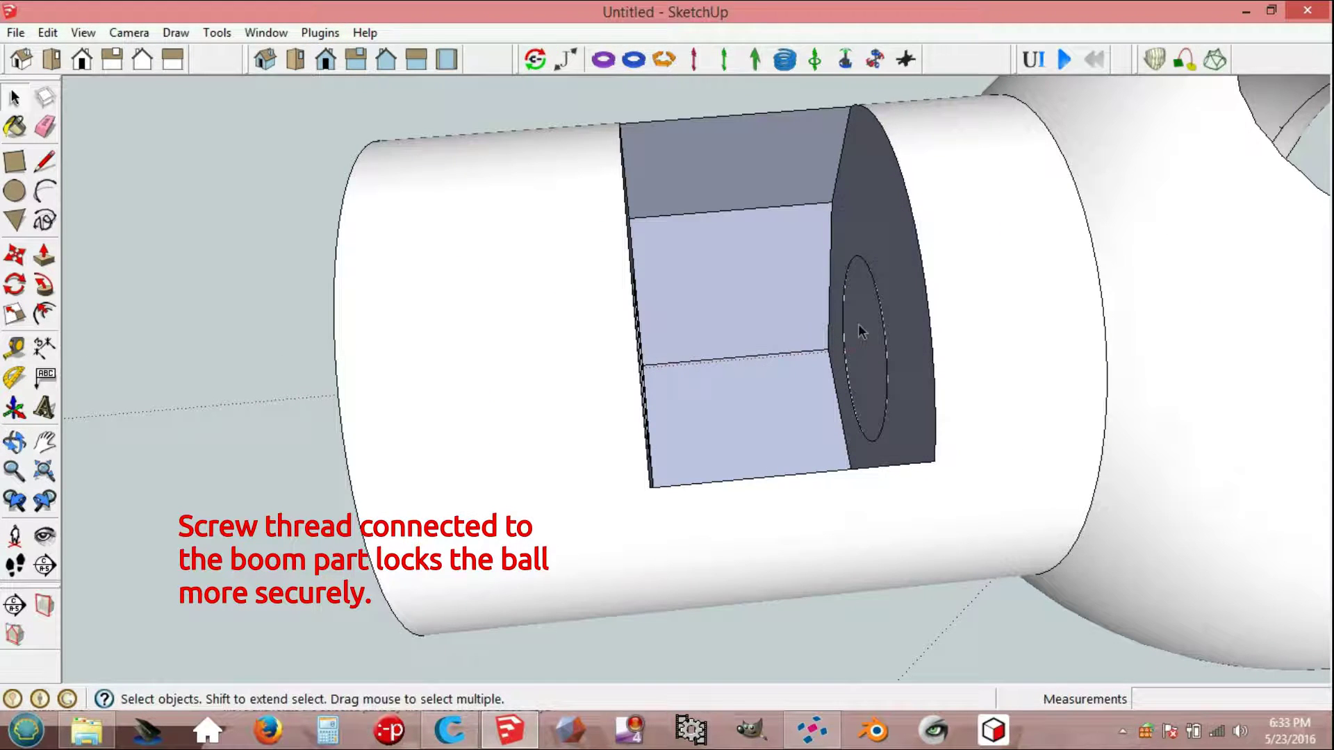
pyautogui.press('Delete')
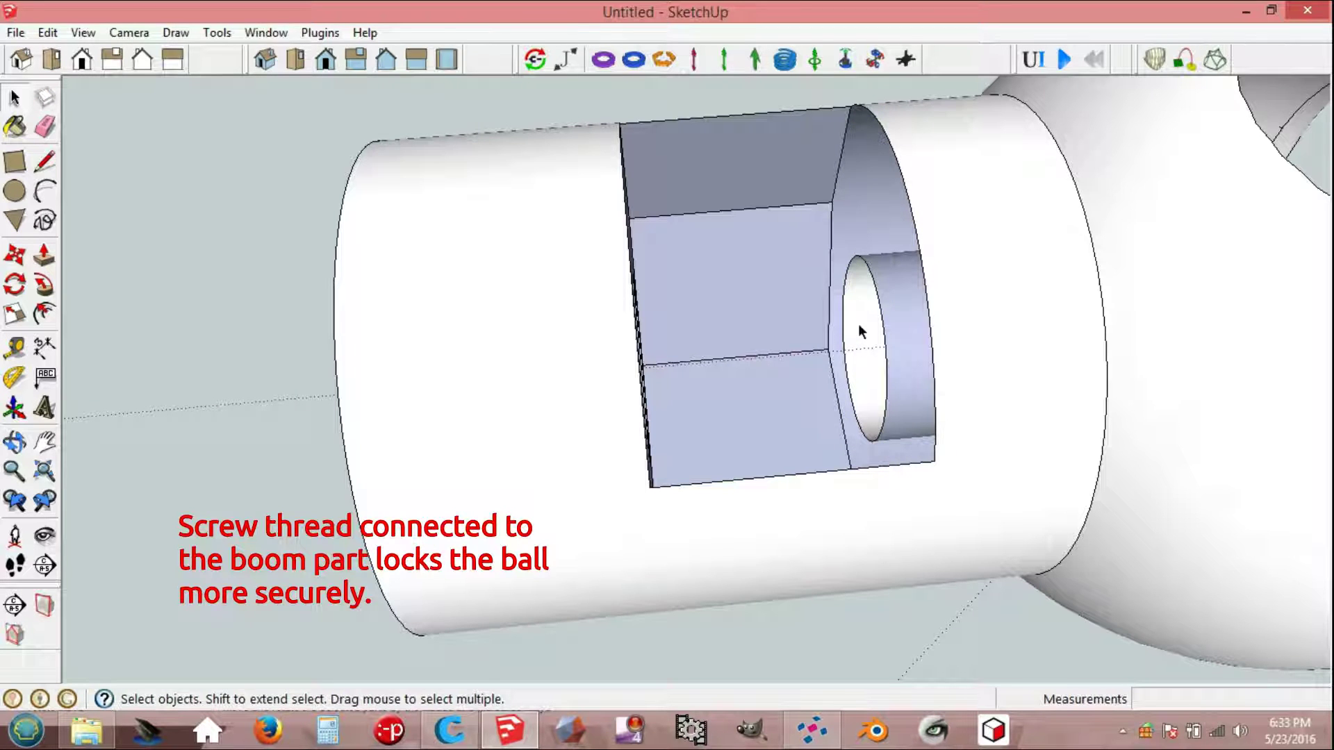
# Step: Draw two lines from the hole's rim to the wall's edge and inner corner, restoring the pocket's end wall on the socket side
pyautogui.press('l')
pyautogui.click(869, 268)
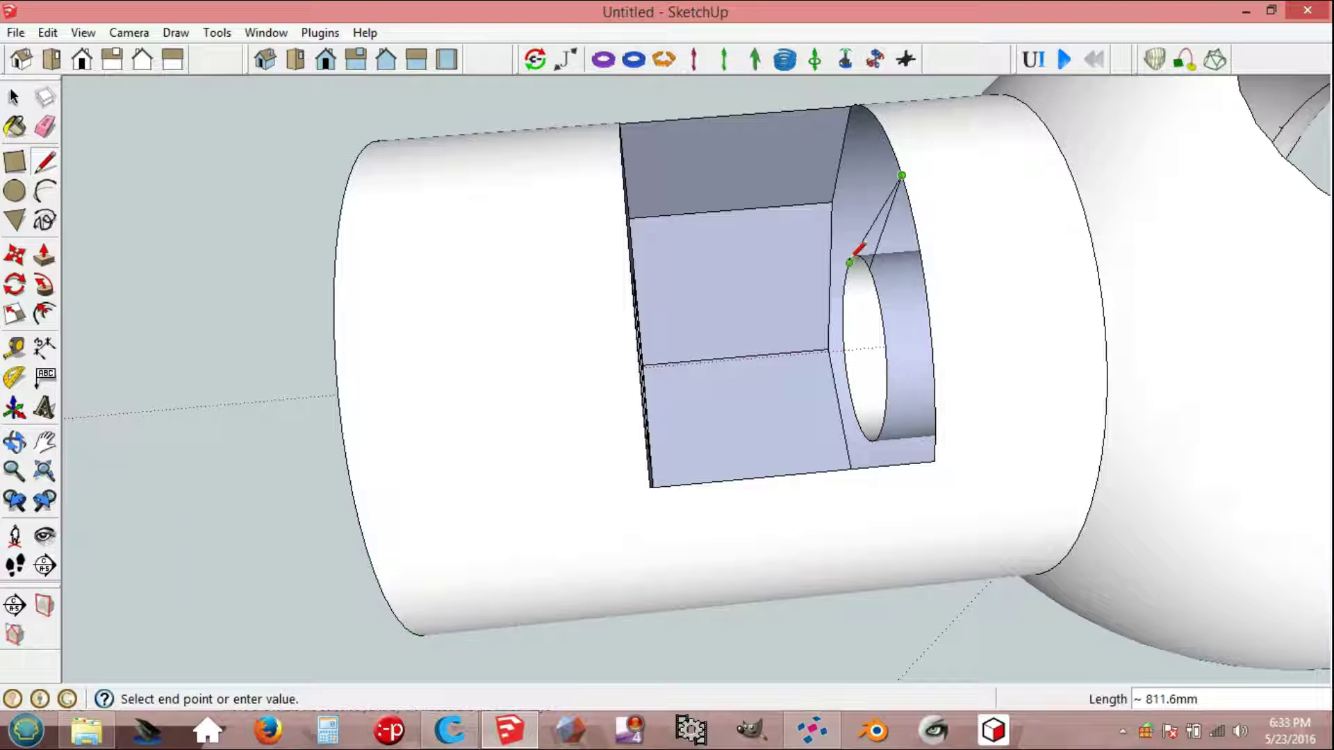
pyautogui.press('p')
pyautogui.press('l')
pyautogui.click(850, 258)
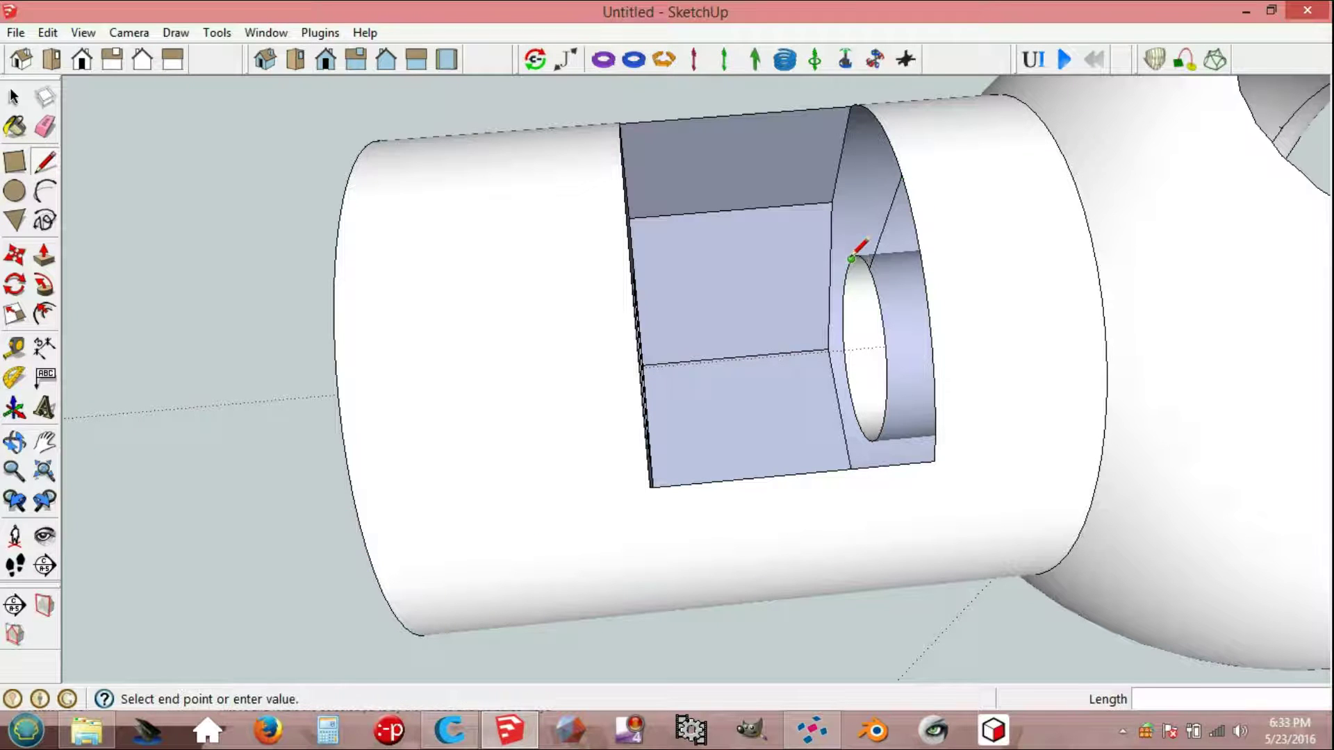
pyautogui.click(833, 202)
pyautogui.press('space')
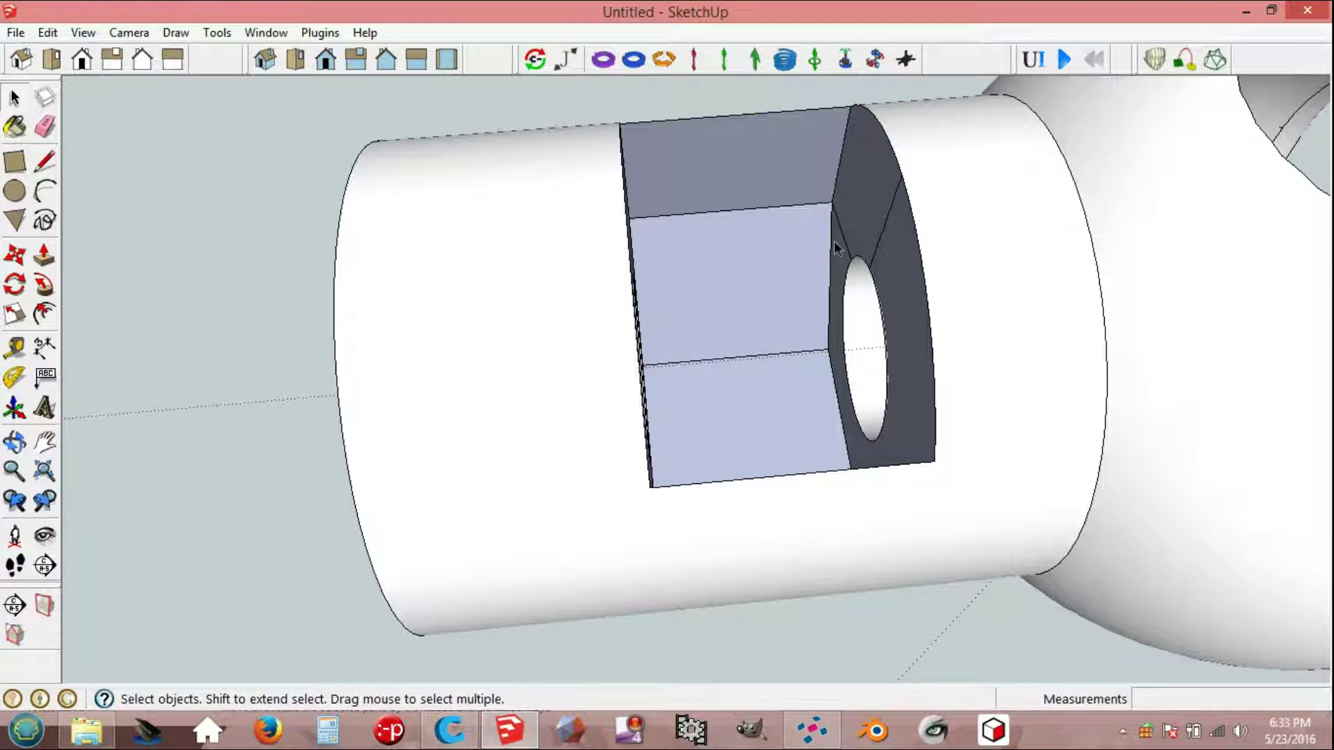
# Step: Erase the extra line above the hole on the pocket's end wall nearest the socket
pyautogui.press('e')
pyautogui.click(847, 240)
pyautogui.press('space')
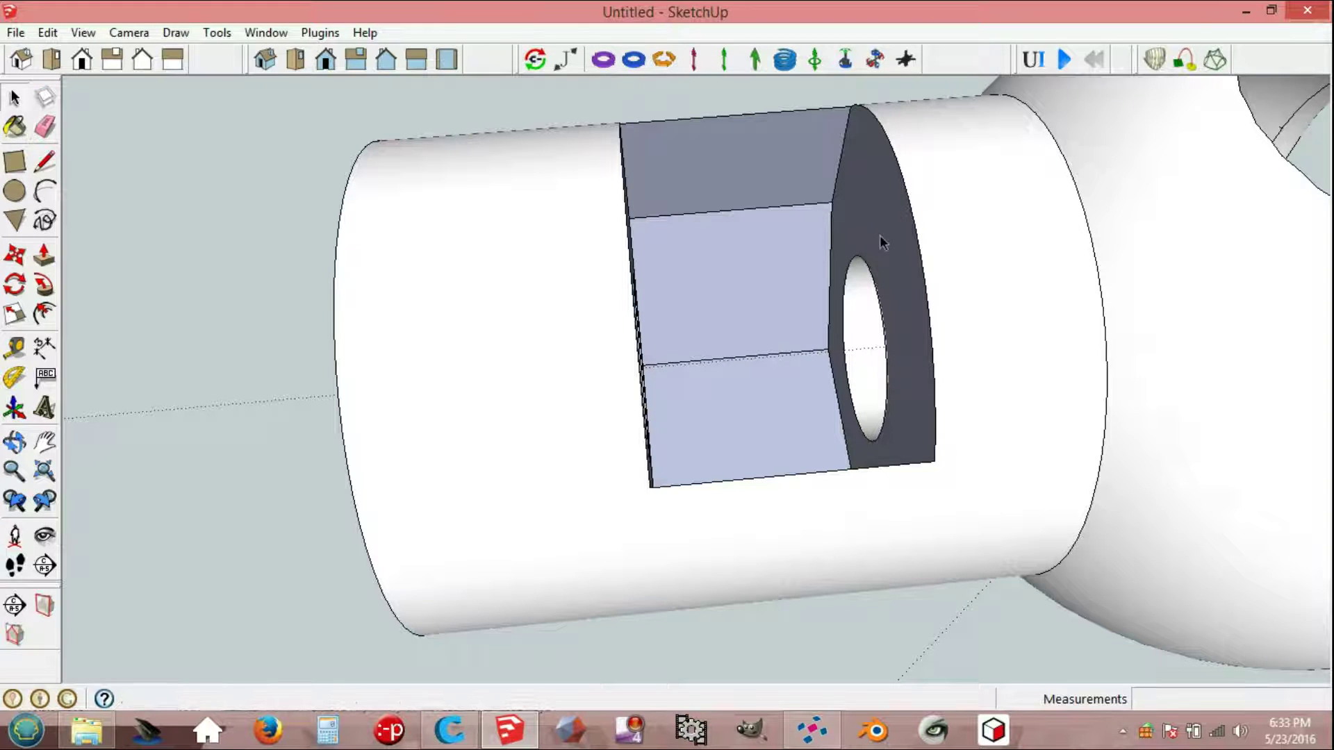
# Step: Reverse the lowest visible side face of the nut pocket and orient all adjacent faces to match it
pyautogui.rightClick(743, 415)
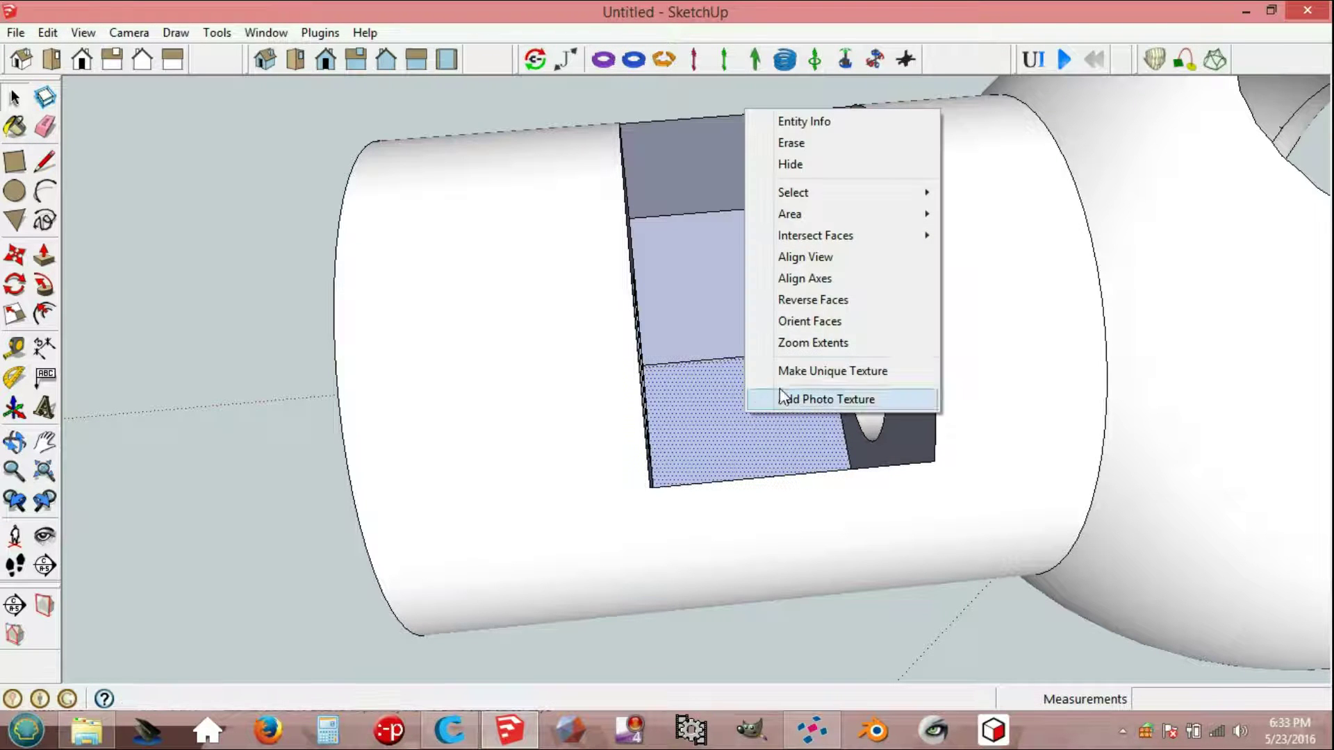
pyautogui.click(817, 300)
pyautogui.rightClick(762, 409)
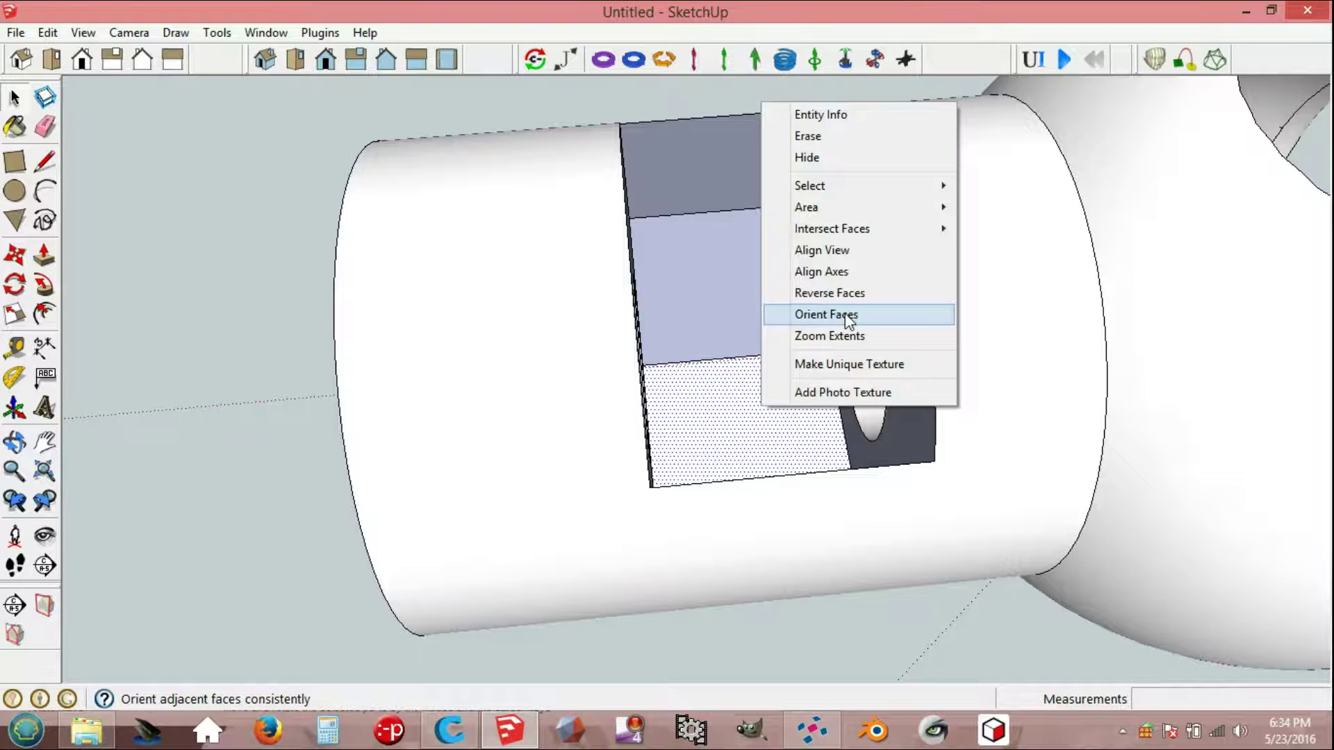
pyautogui.click(824, 314)
pyautogui.click(811, 631)
# Step: Extend the stem's bored end face outward by 500 mm with Push/Pull
pyautogui.moveTo(816, 607); pyautogui.dragTo(708, 486, button='middle')
pyautogui.scroll(-3, 724, 532)
pyautogui.click(691, 428)
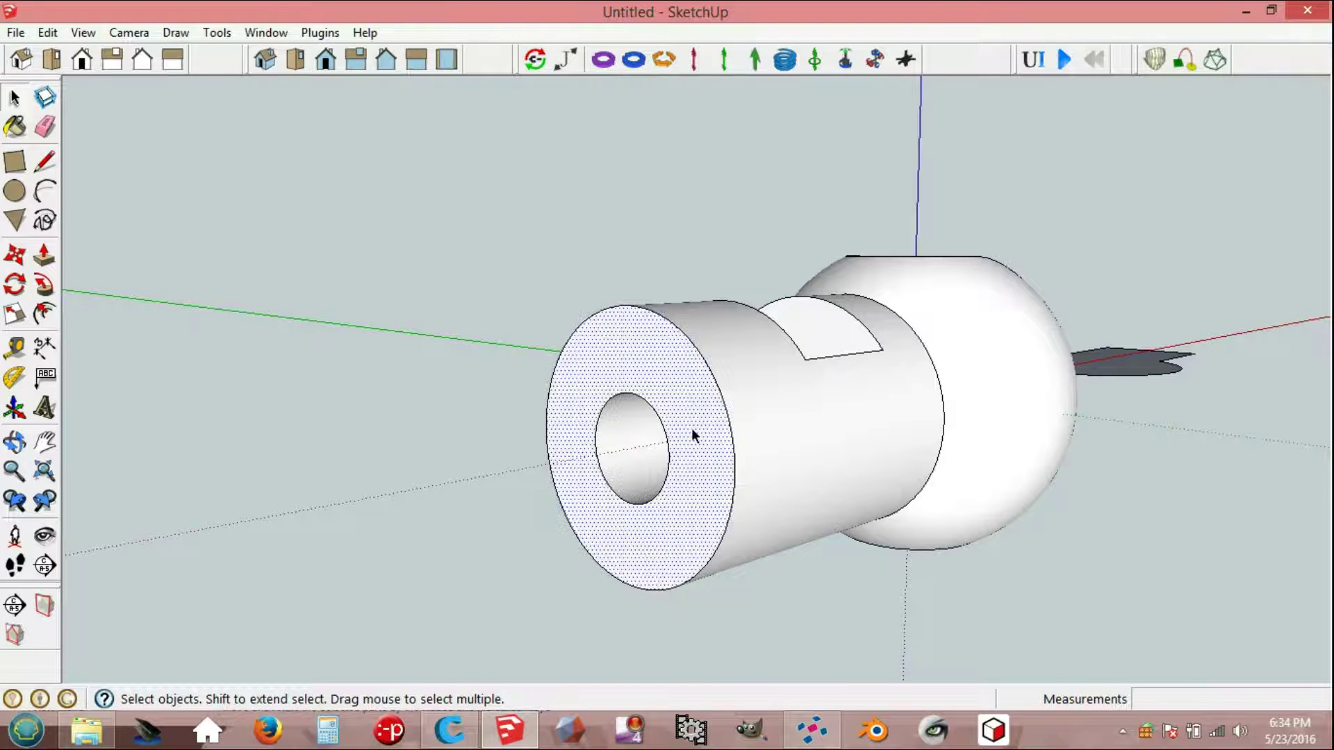
pyautogui.press('p')
pyautogui.moveTo(693, 445); pyautogui.dragTo(633, 462)
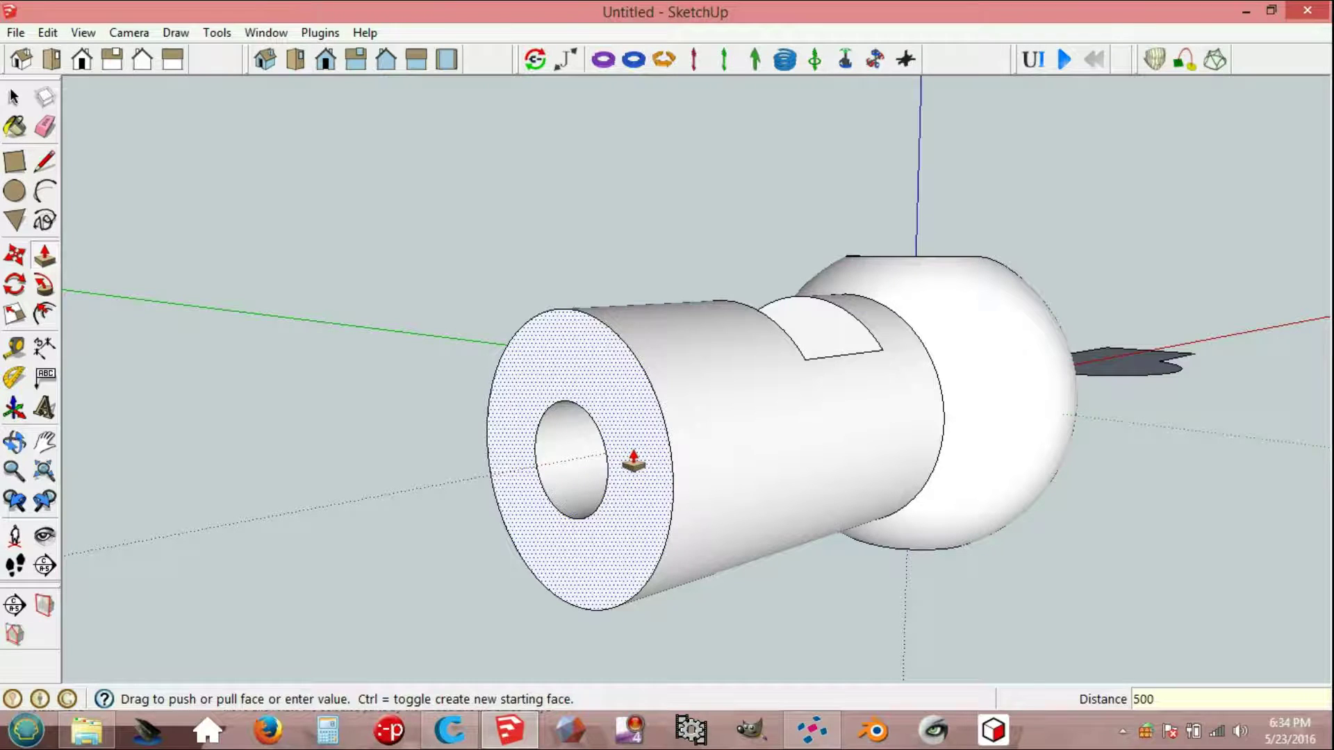
pyautogui.press('Return')
pyautogui.press('space')
# Step: Draw a 5000 mm line from the origin along the red axis through the stem and past its end
pyautogui.moveTo(543, 478)
pyautogui.mouseDown(button='middle')
pyautogui.moveTo(708, 486)
pyautogui.moveTo(787, 465)
pyautogui.moveTo(790, 490)
pyautogui.mouseUp(button='middle')
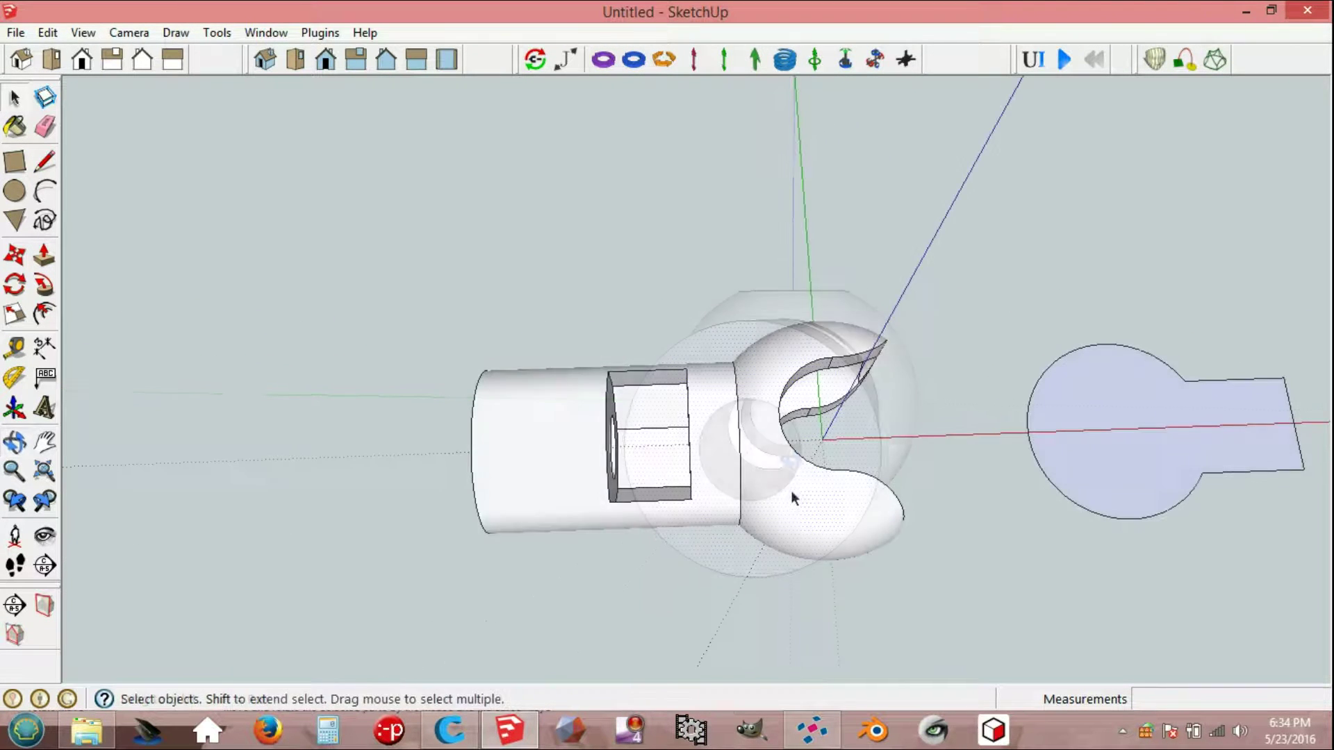
pyautogui.press('l')
pyautogui.click(823, 438)
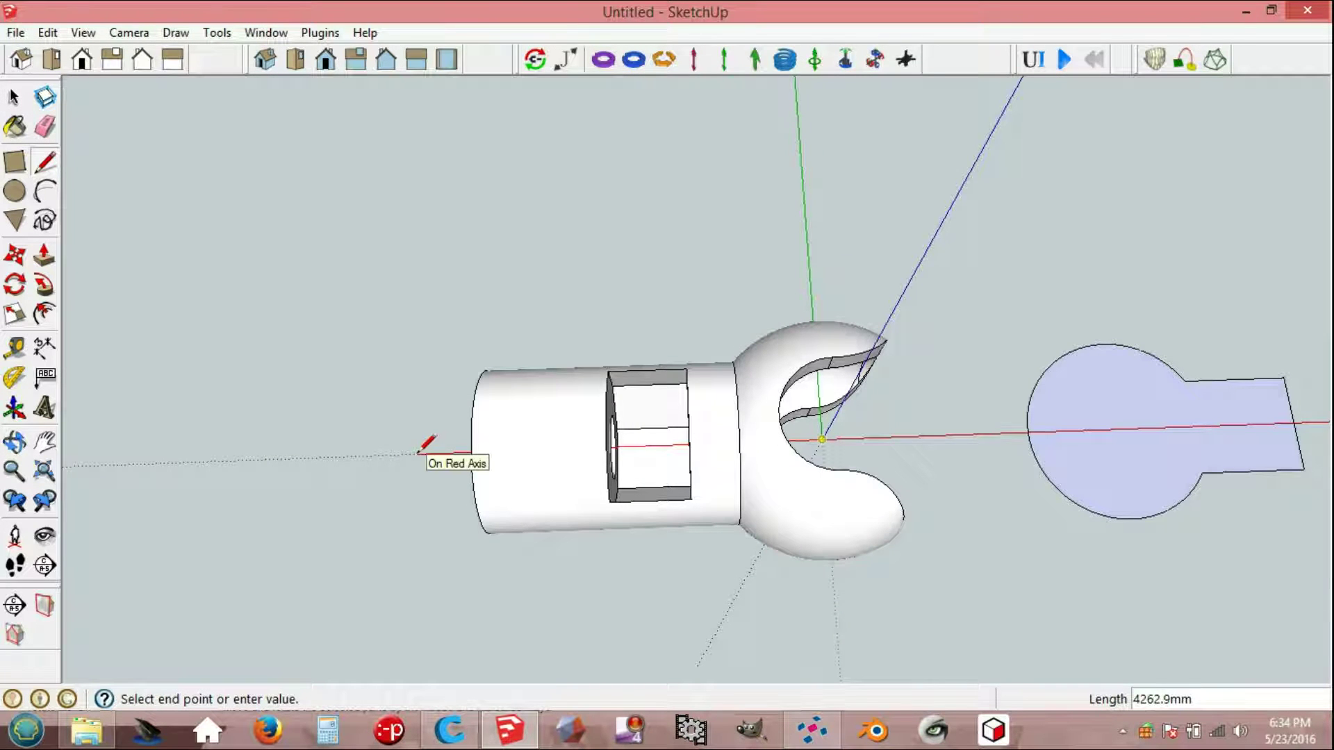
pyautogui.write('5000')
pyautogui.press('Return')
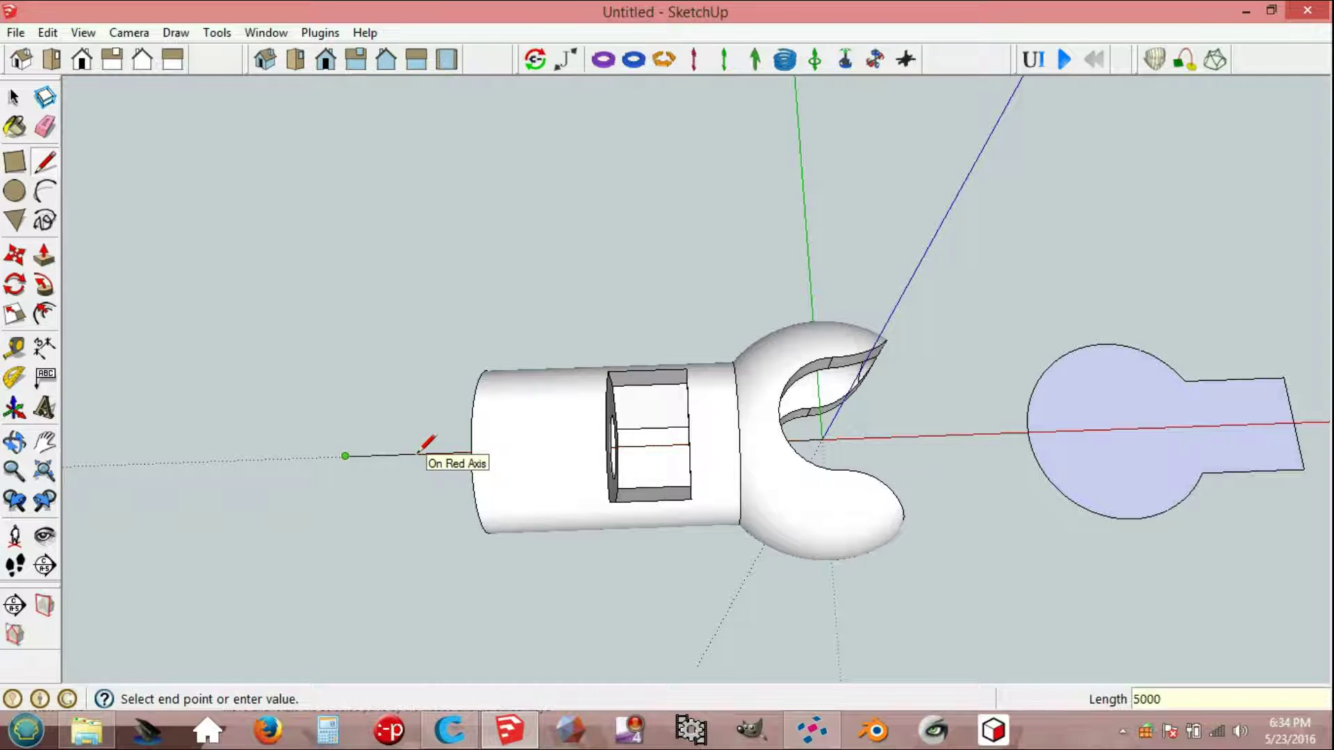
# Step: Draw a vertical diameter line across the rim of the bore at the stem's end face
pyautogui.moveTo(417, 515)
pyautogui.mouseDown(button='middle')
pyautogui.moveTo(661, 110)
pyautogui.moveTo(487, 667)
pyautogui.moveTo(590, 610)
pyautogui.mouseUp(button='middle')
pyautogui.scroll(5, 661, 435)
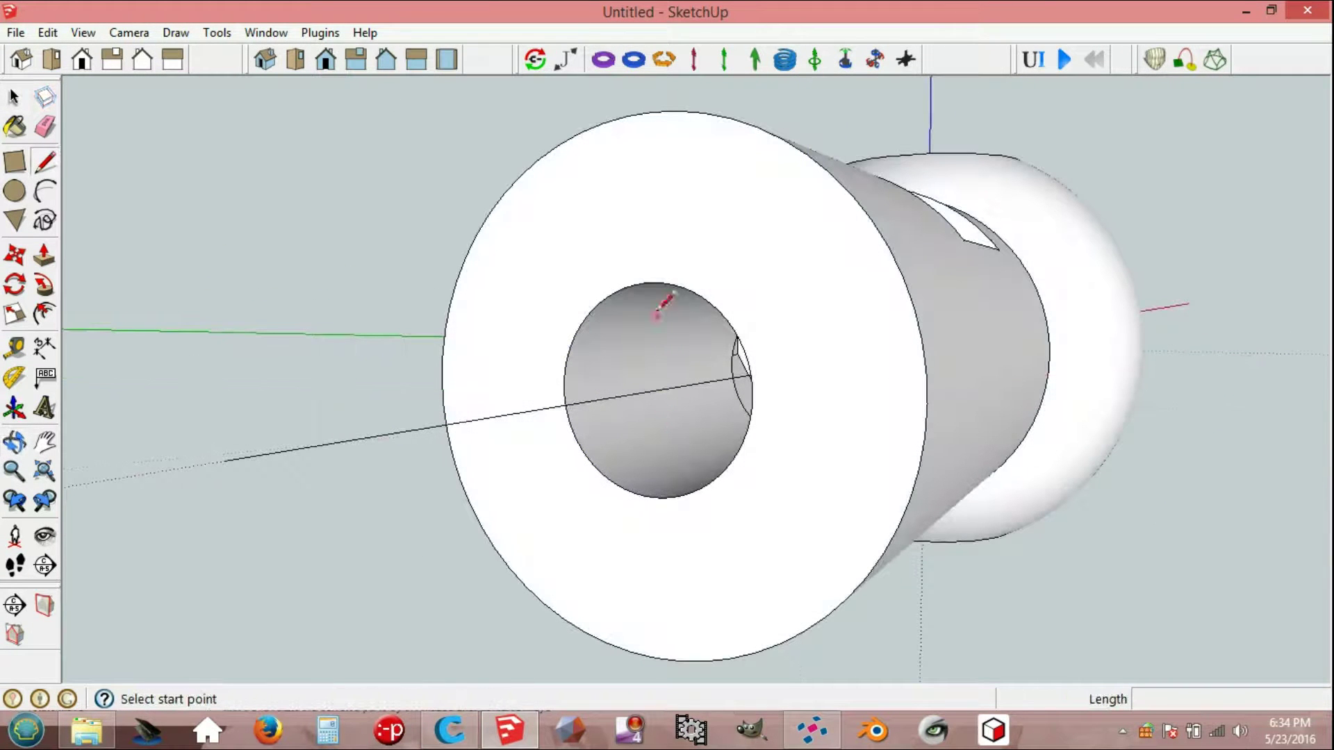
pyautogui.click(652, 282)
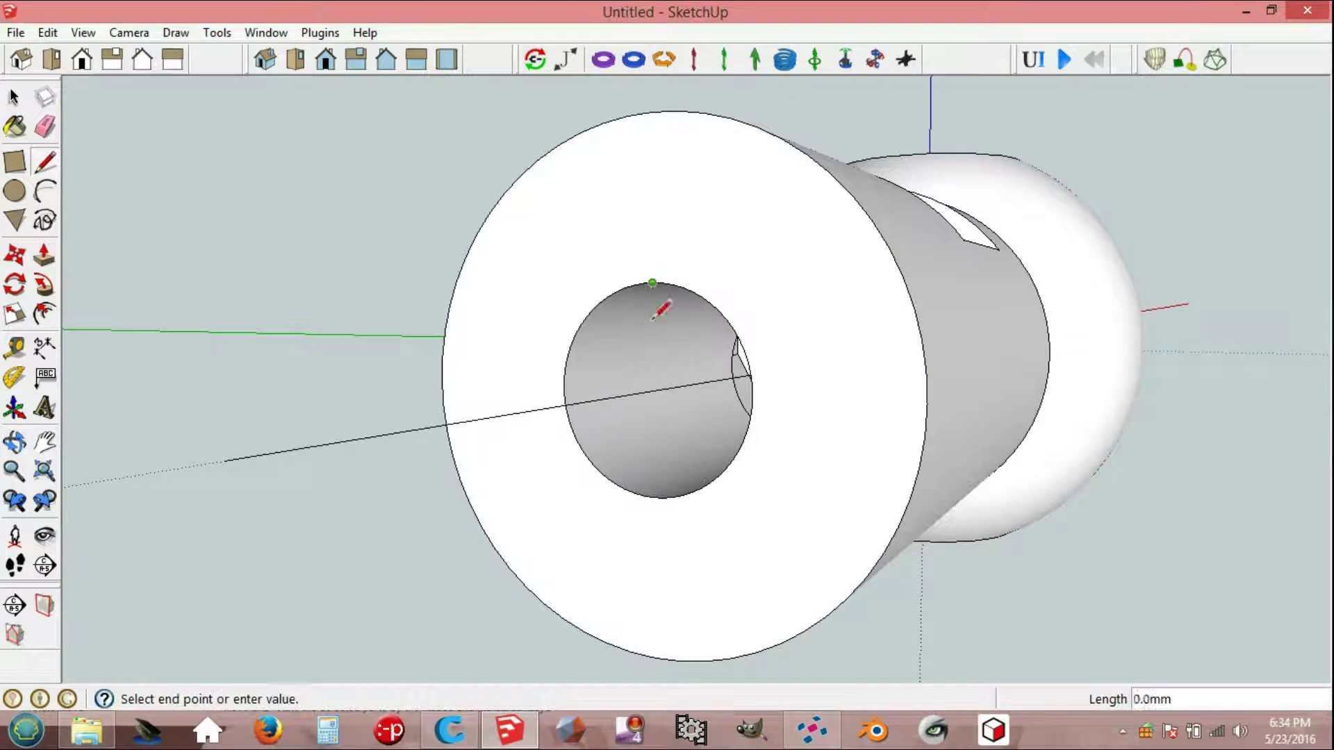
pyautogui.click(654, 497)
pyautogui.moveTo(653, 496); pyautogui.dragTo(707, 413, button='middle')
pyautogui.press('space')
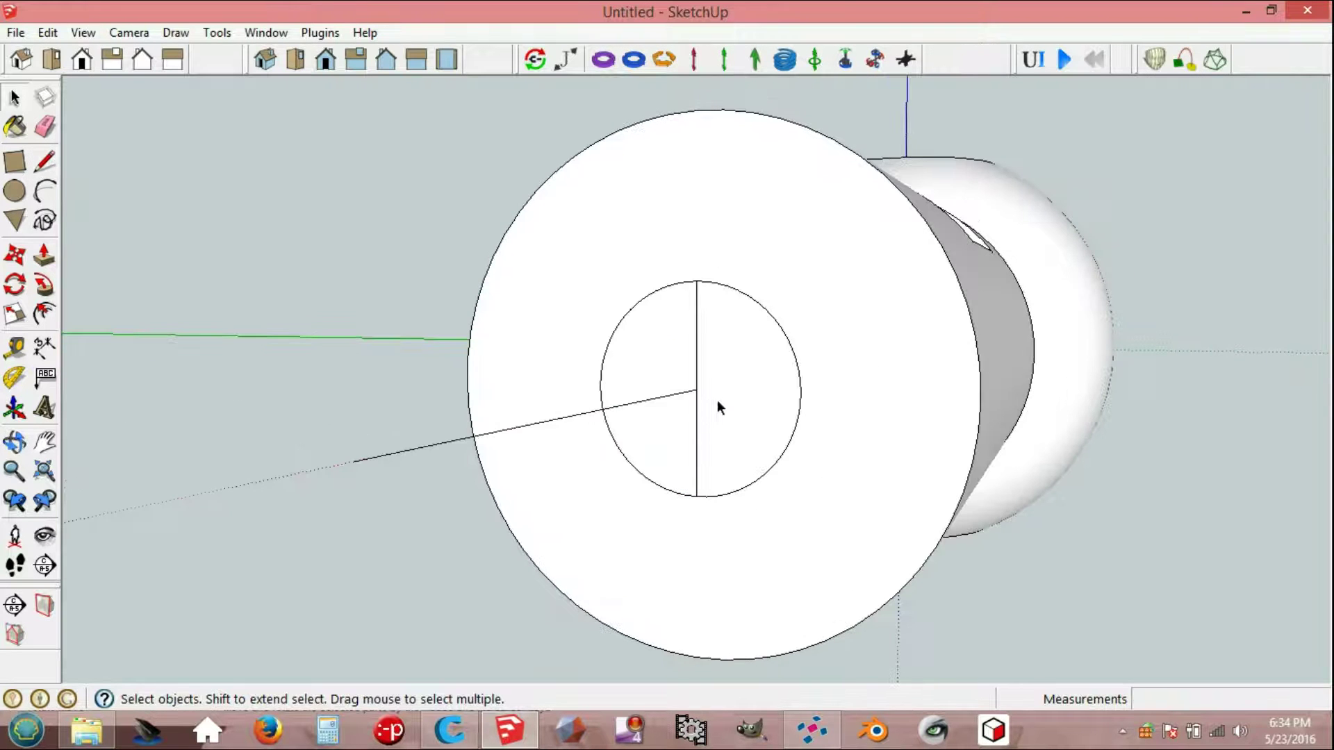
# Step: Delete the two half-disc faces covering the bore, keeping the crossing lines
pyautogui.click(718, 401)
pyautogui.press('Delete')
pyautogui.click(678, 407)
pyautogui.press('Delete')
pyautogui.moveTo(677, 415)
pyautogui.mouseDown(button='middle')
pyautogui.moveTo(711, 424)
pyautogui.moveTo(685, 428)
pyautogui.mouseUp(button='middle')
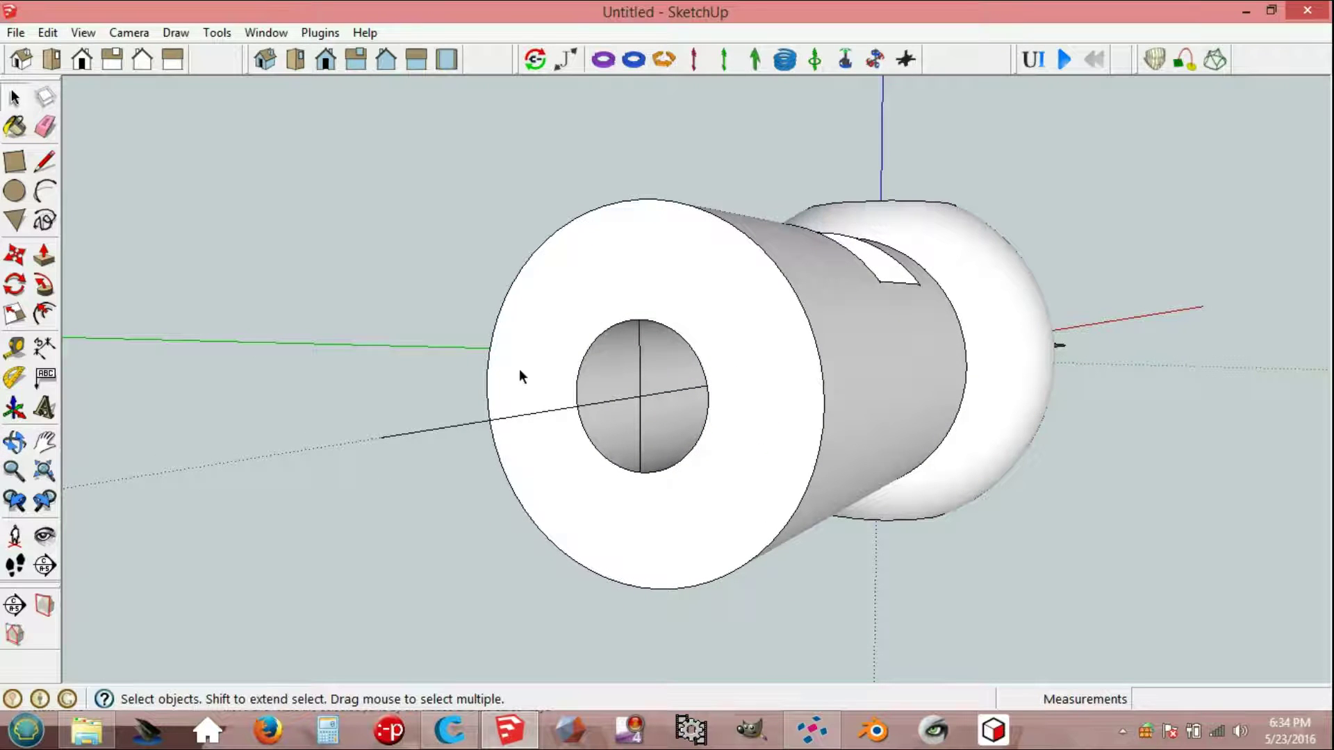
# Step: Draw a 6-sided polygon with a 660 mm radius on the stem's end face, centred where the two lines cross
pyautogui.click(176, 33)
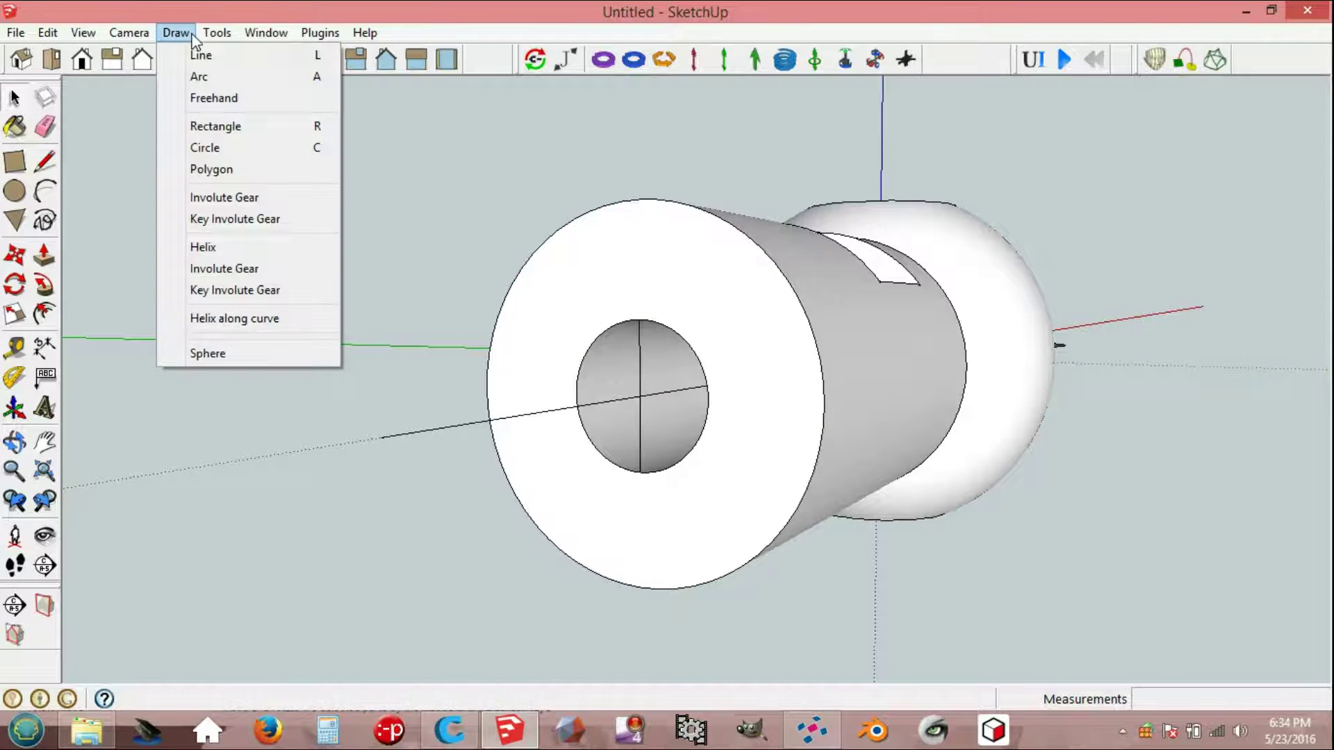
pyautogui.click(236, 169)
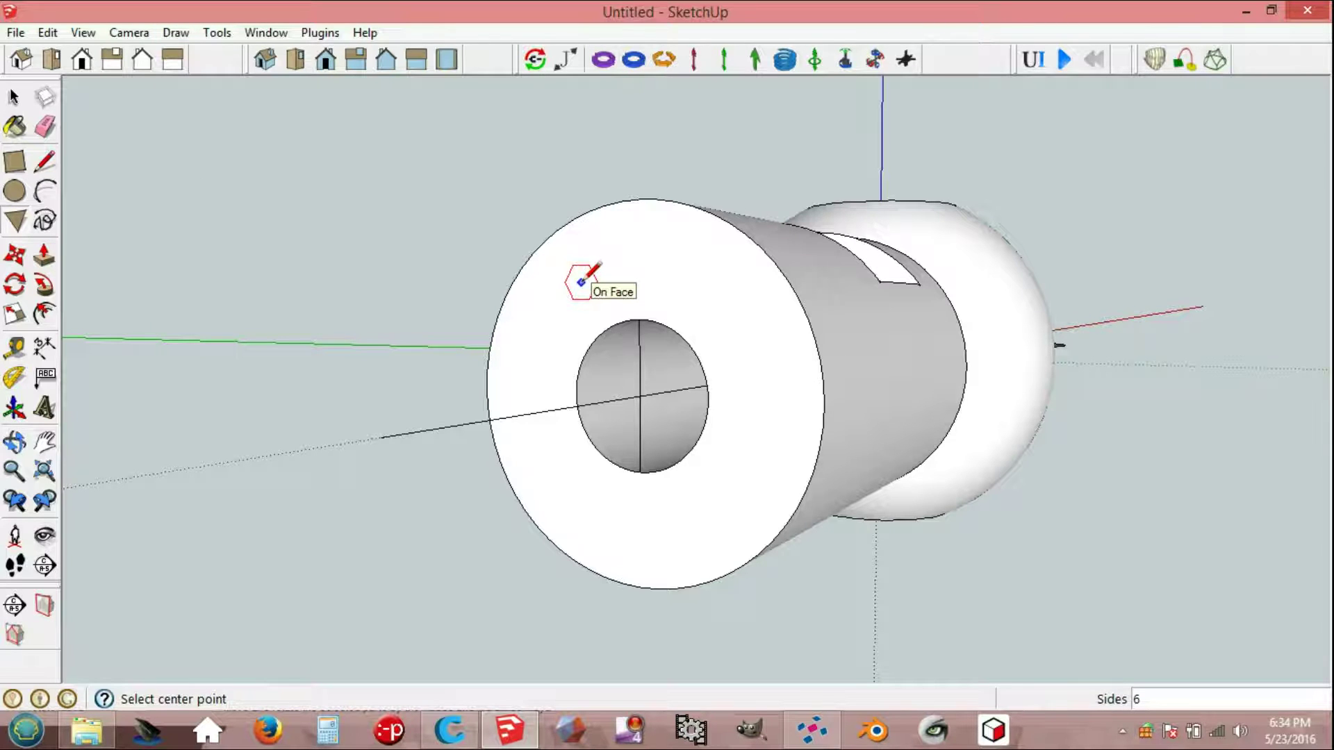
pyautogui.click(640, 397)
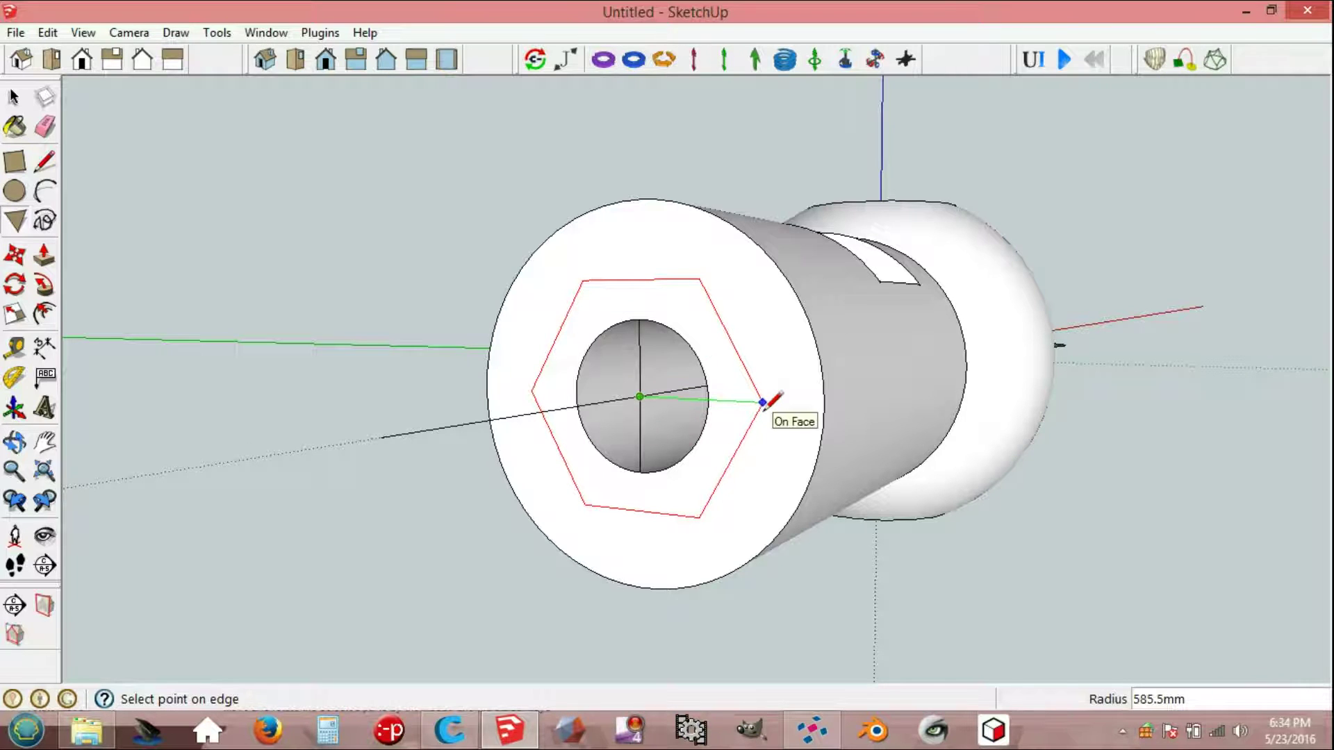
pyautogui.write('660')
pyautogui.press('Return')
pyautogui.press('space')
pyautogui.moveTo(755, 407); pyautogui.dragTo(578, 431, button='middle')
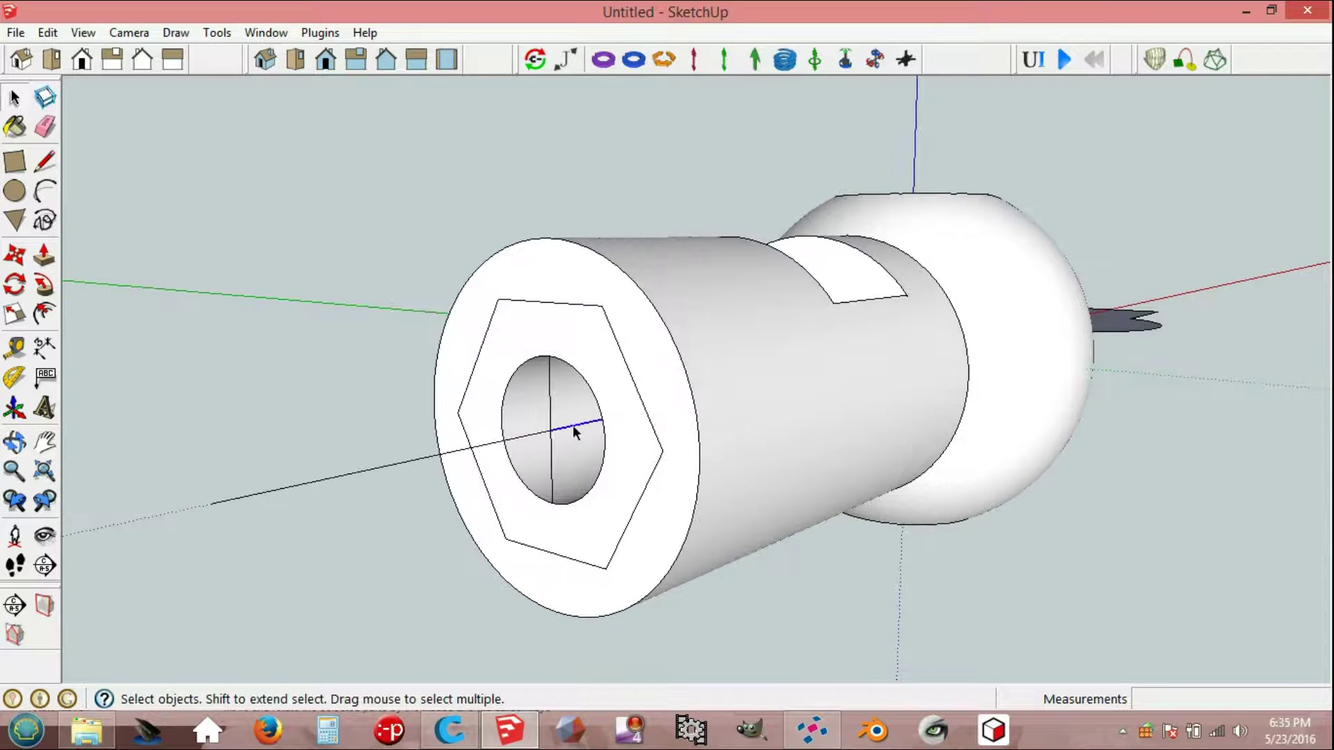
# Step: Delete the axis line and the vertical line crossing the stem's bore
pyautogui.click(544, 436)
pyautogui.press('Delete')
pyautogui.click(552, 432)
pyautogui.press('Delete')
pyautogui.moveTo(551, 436); pyautogui.dragTo(568, 423, button='middle')
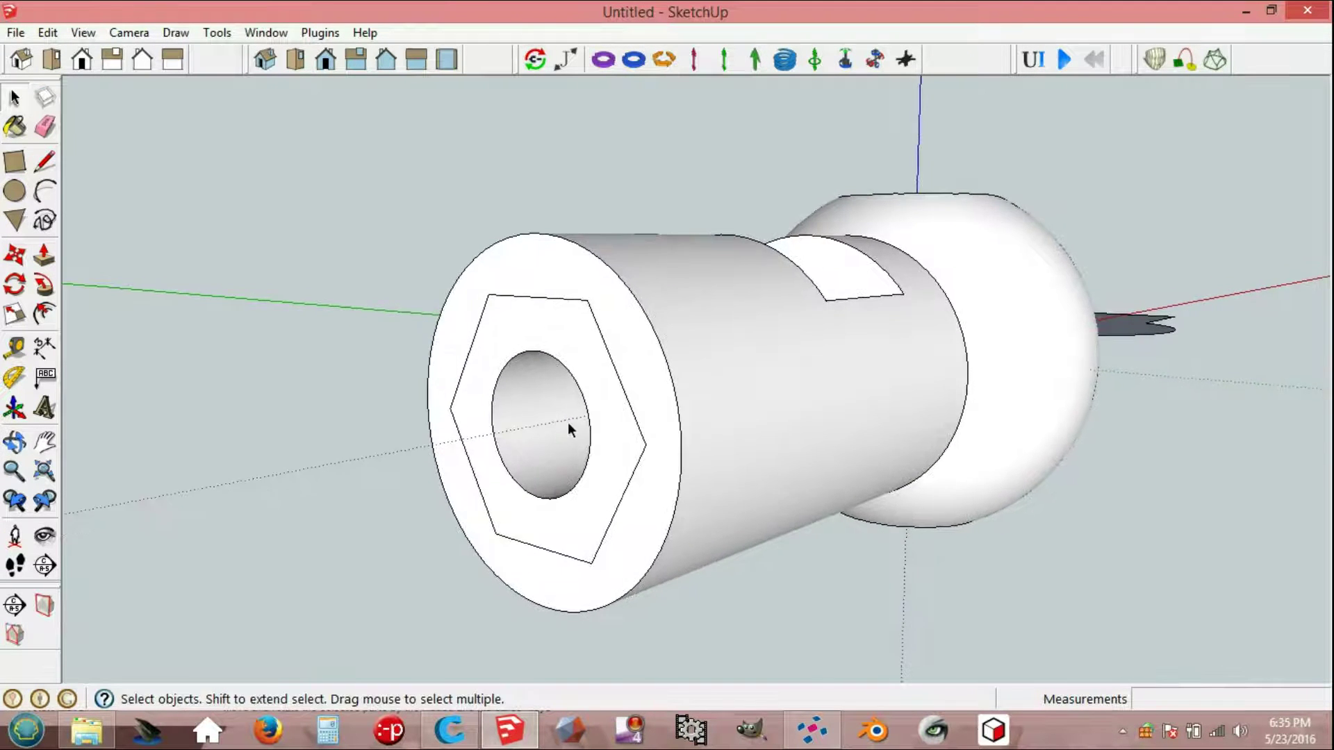
# Step: Push the hexagonal face around the bore into the stem's end to form a second nut recess
pyautogui.click(610, 435)
pyautogui.press('p')
pyautogui.moveTo(608, 434); pyautogui.dragTo(634, 439)
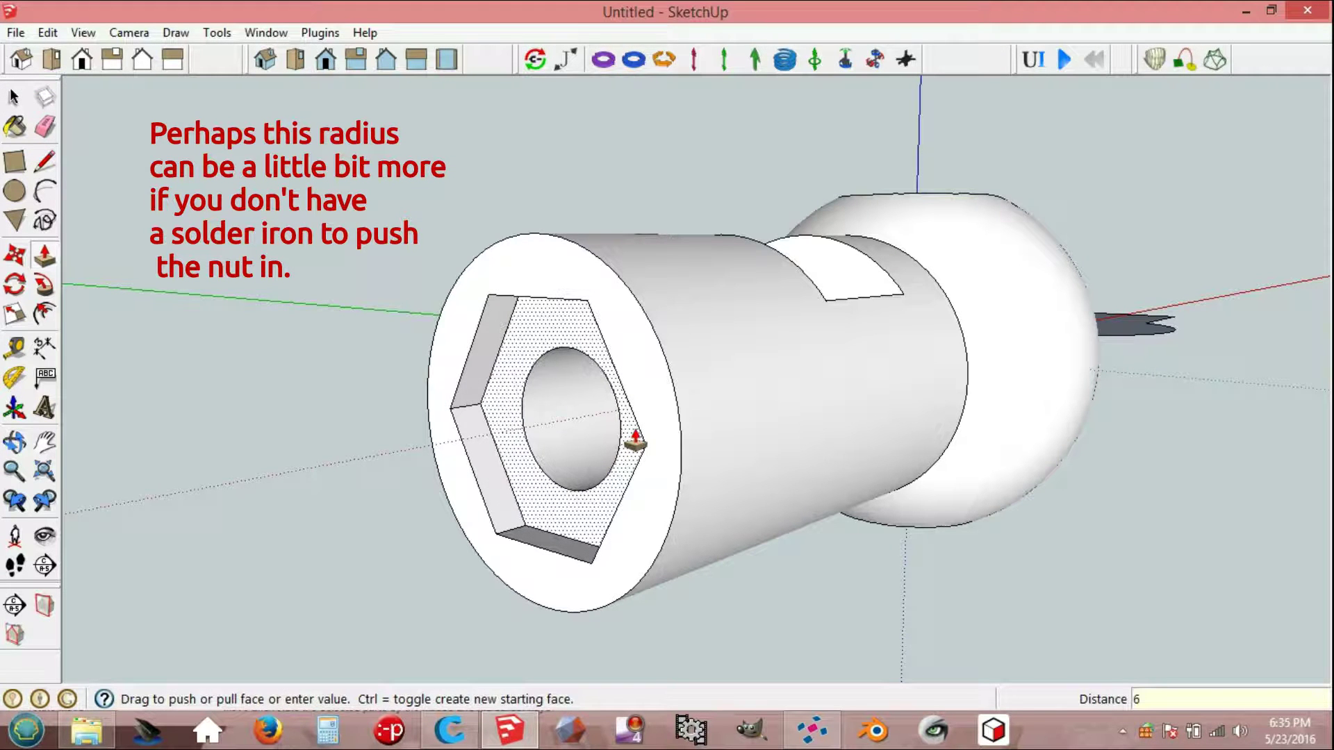
pyautogui.press('Return')
pyautogui.press('space')
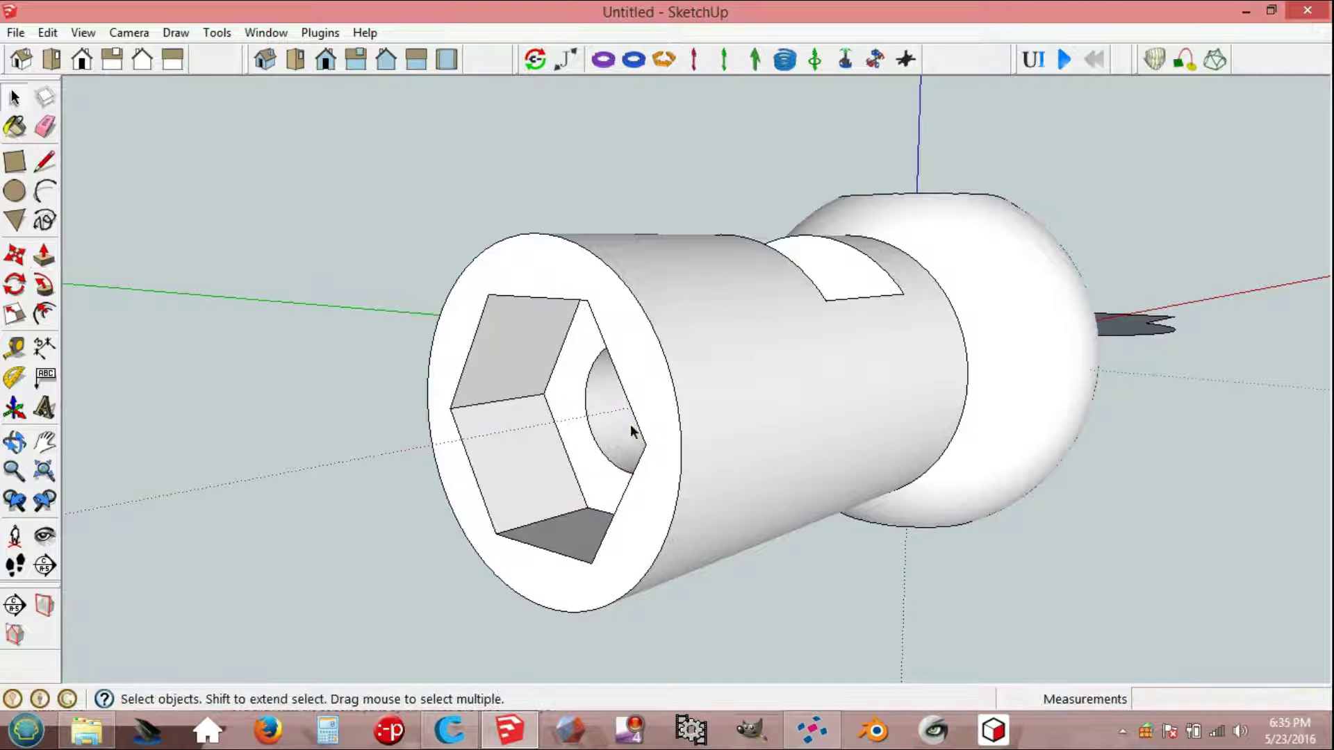
# Step: Explode the group containing the flat ball-and-stem profile
pyautogui.moveTo(704, 331); pyautogui.dragTo(667, 551, button='middle')
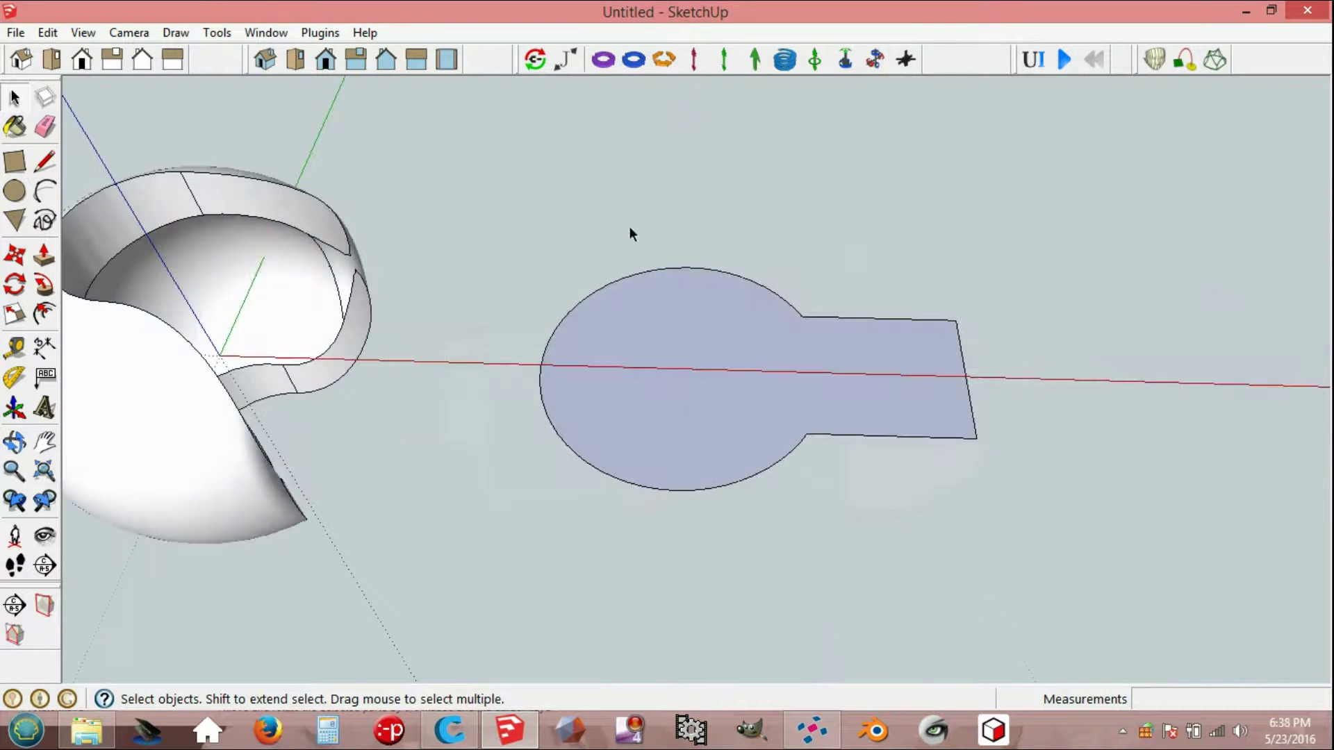
pyautogui.click(692, 335)
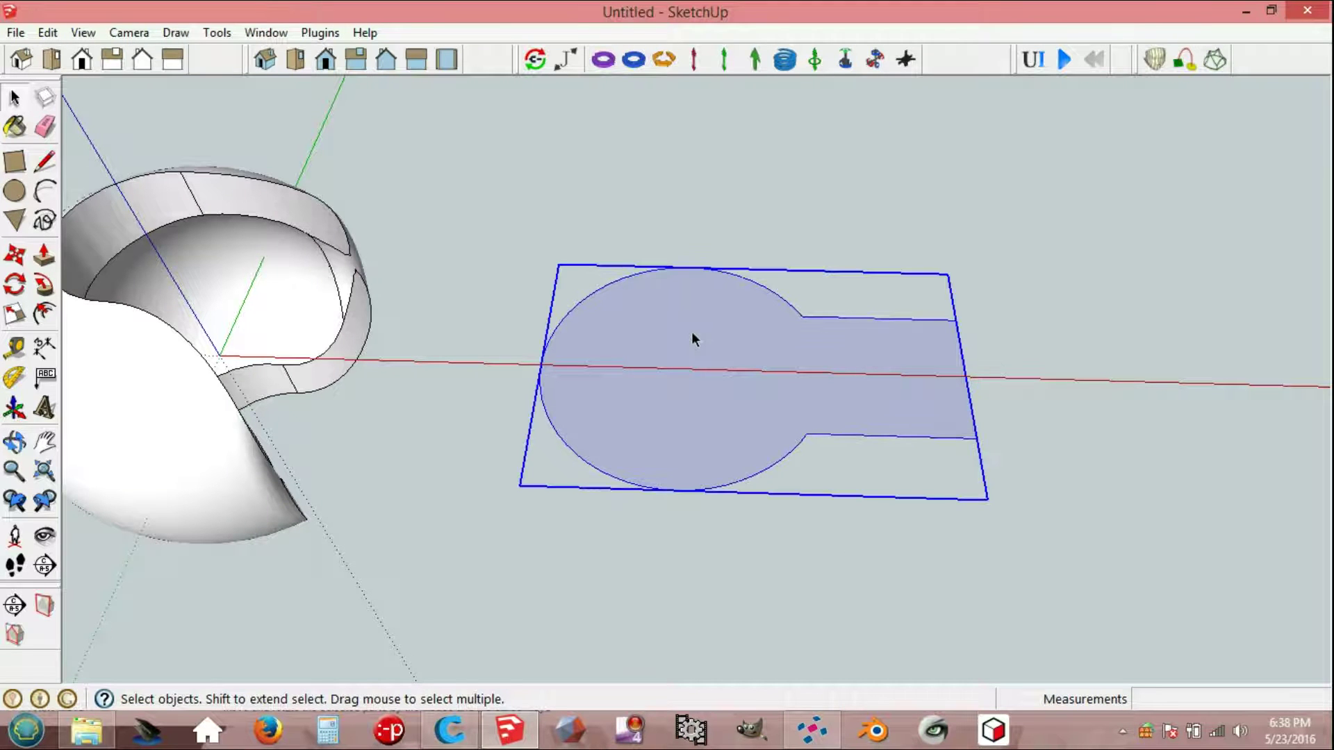
pyautogui.rightClick(692, 334)
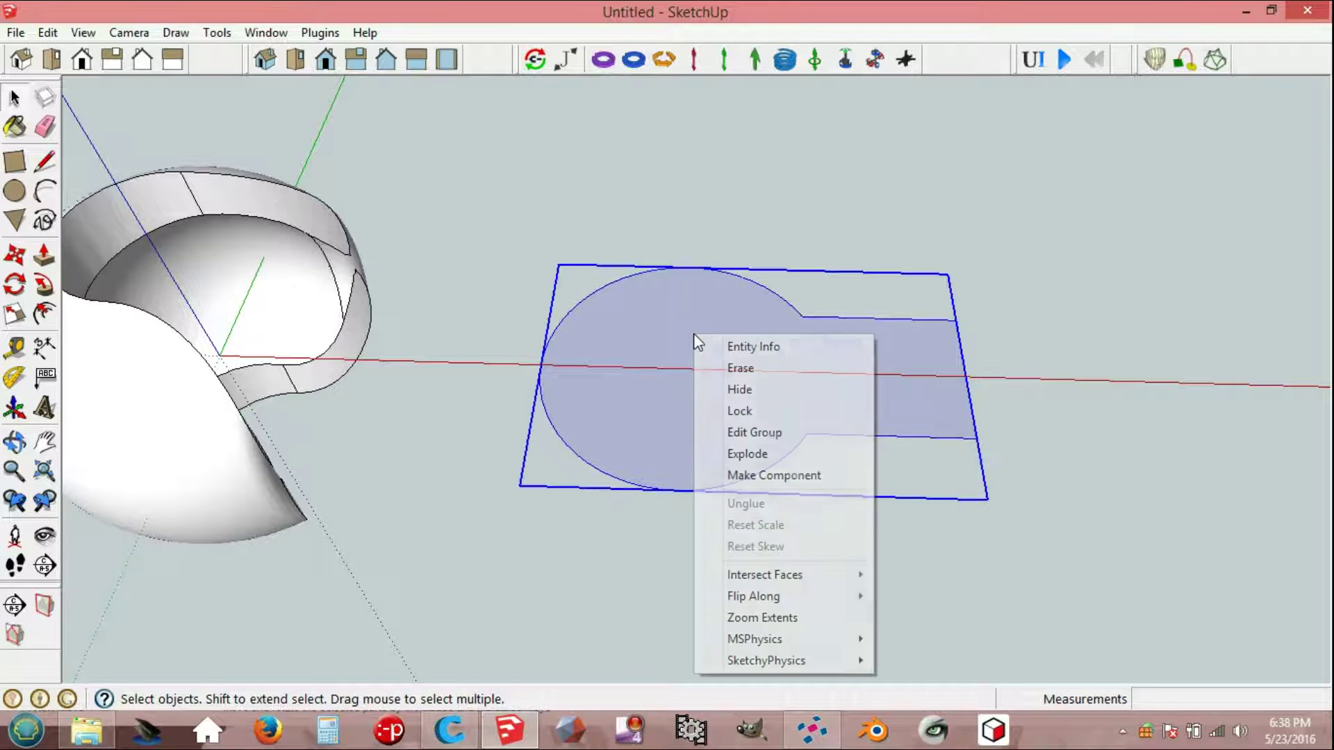
pyautogui.click(752, 455)
pyautogui.click(775, 531)
# Step: Draw a circle of about 973 mm radius perpendicular to the red axis, centred on the end edge of the profile's stem
pyautogui.moveTo(1056, 464); pyautogui.dragTo(681, 235, button='middle')
pyautogui.press('c')
pyautogui.moveTo(980, 395); pyautogui.dragTo(828, 322, button='middle')
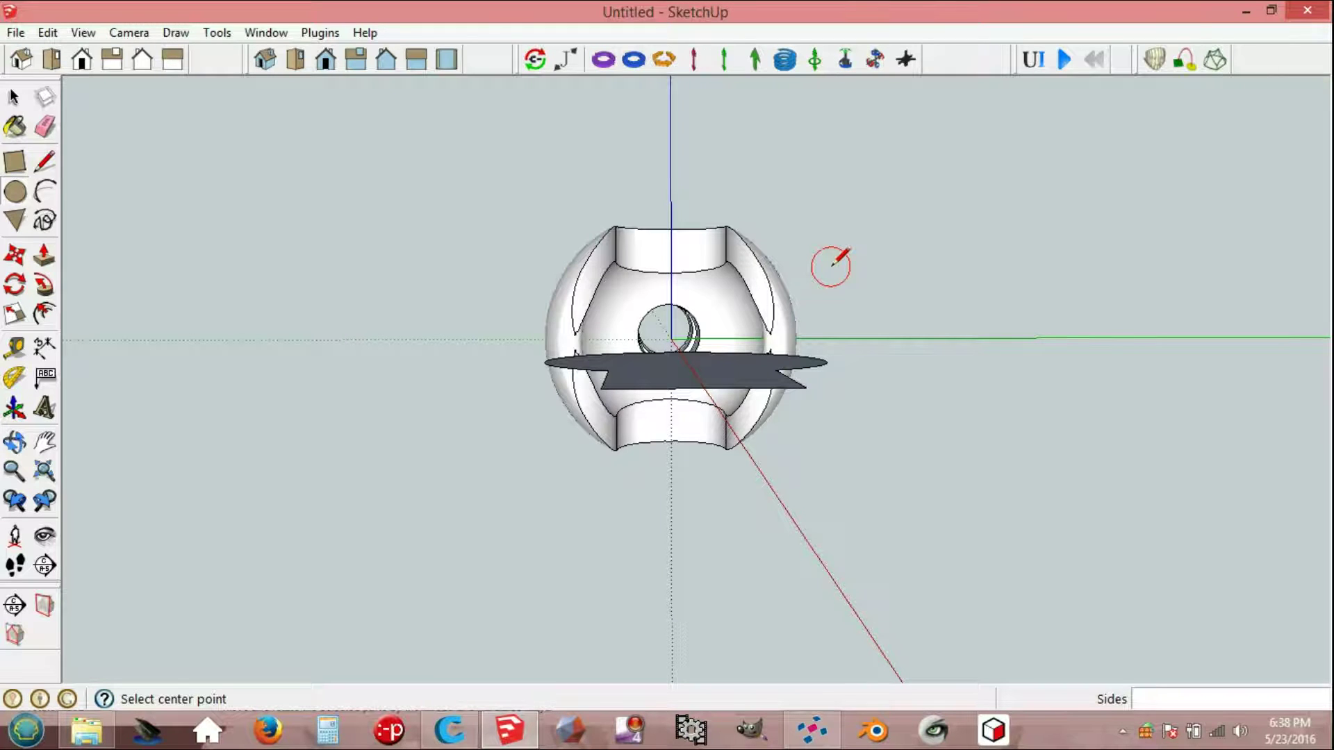
pyautogui.click(704, 387)
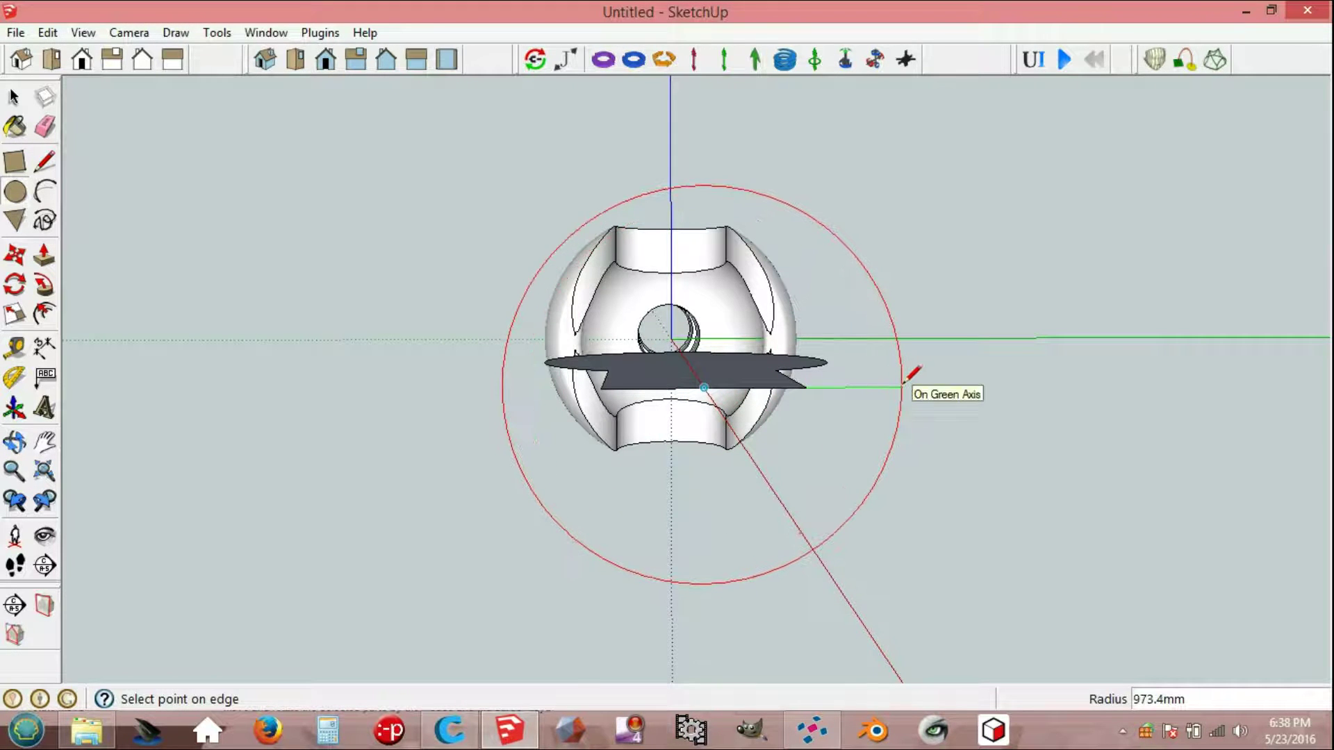
pyautogui.click(911, 376)
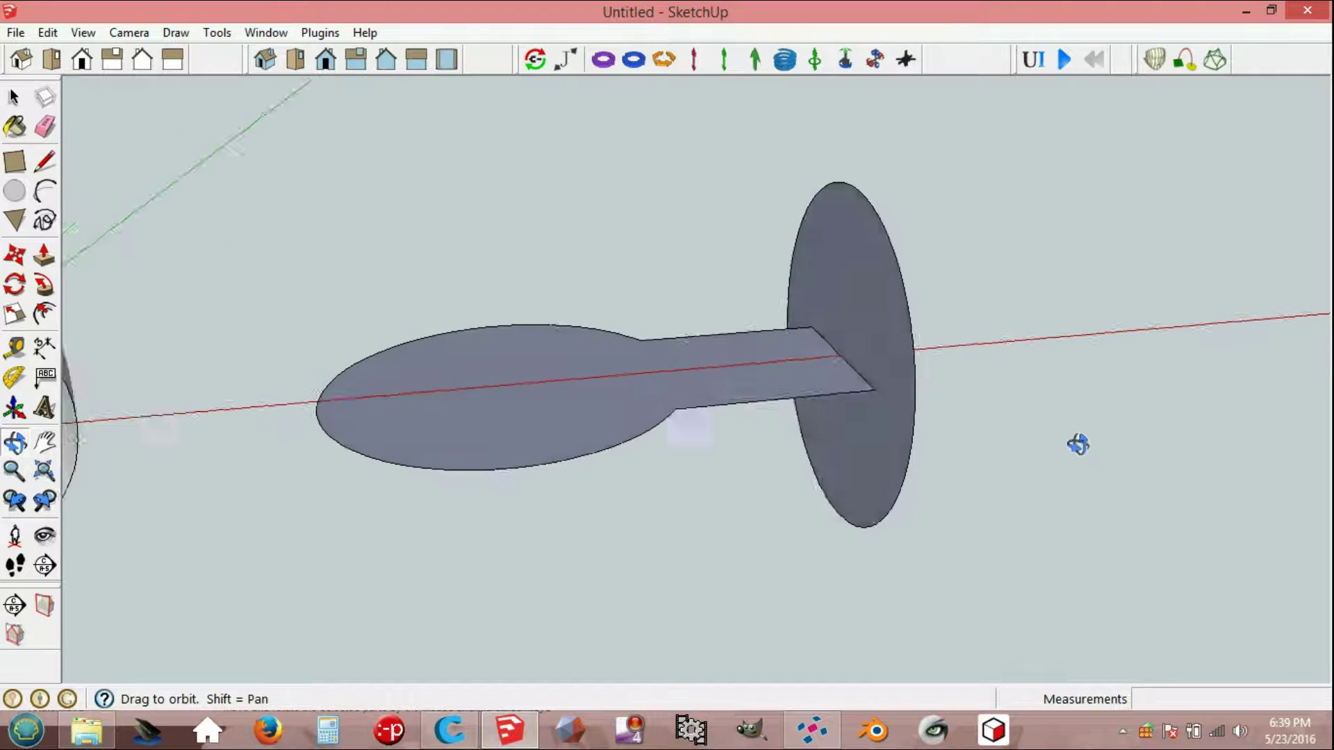
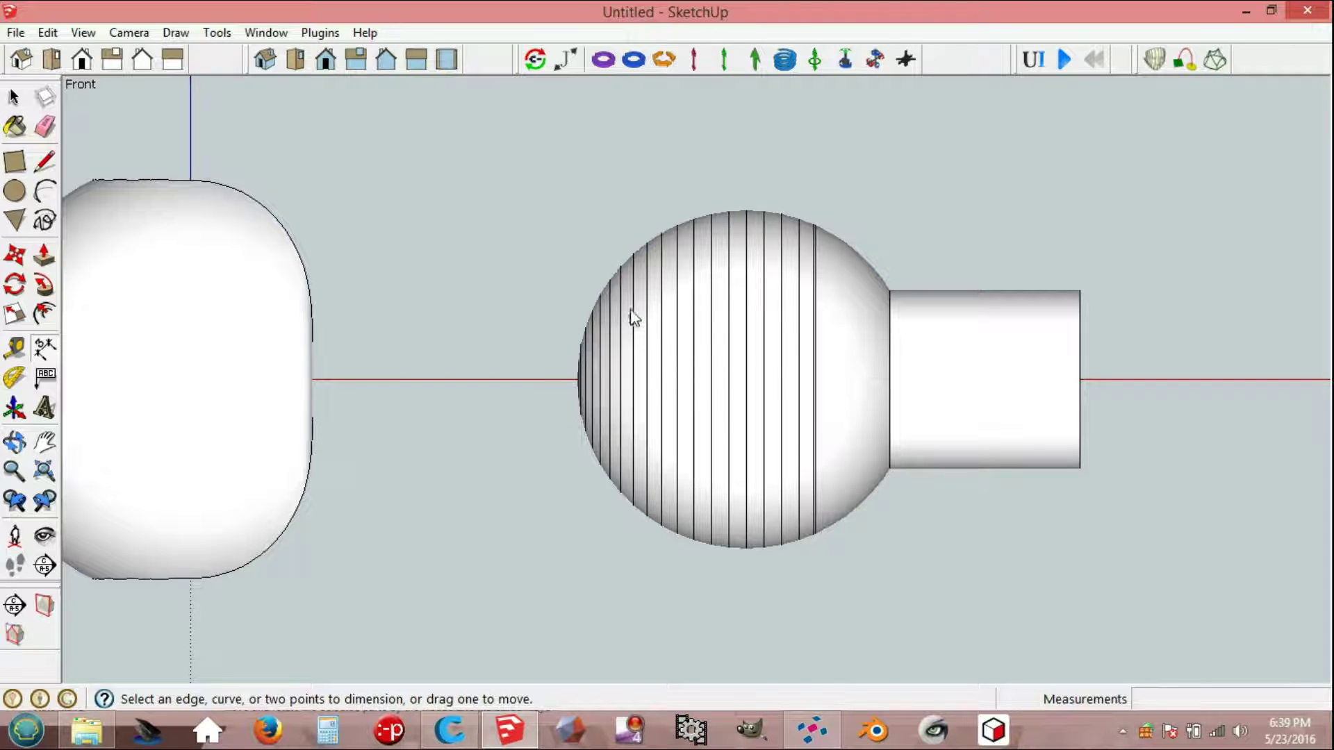
# Step: Measure the diameter of the ring near the ball's front with a linear dimension
pyautogui.click(632, 254)
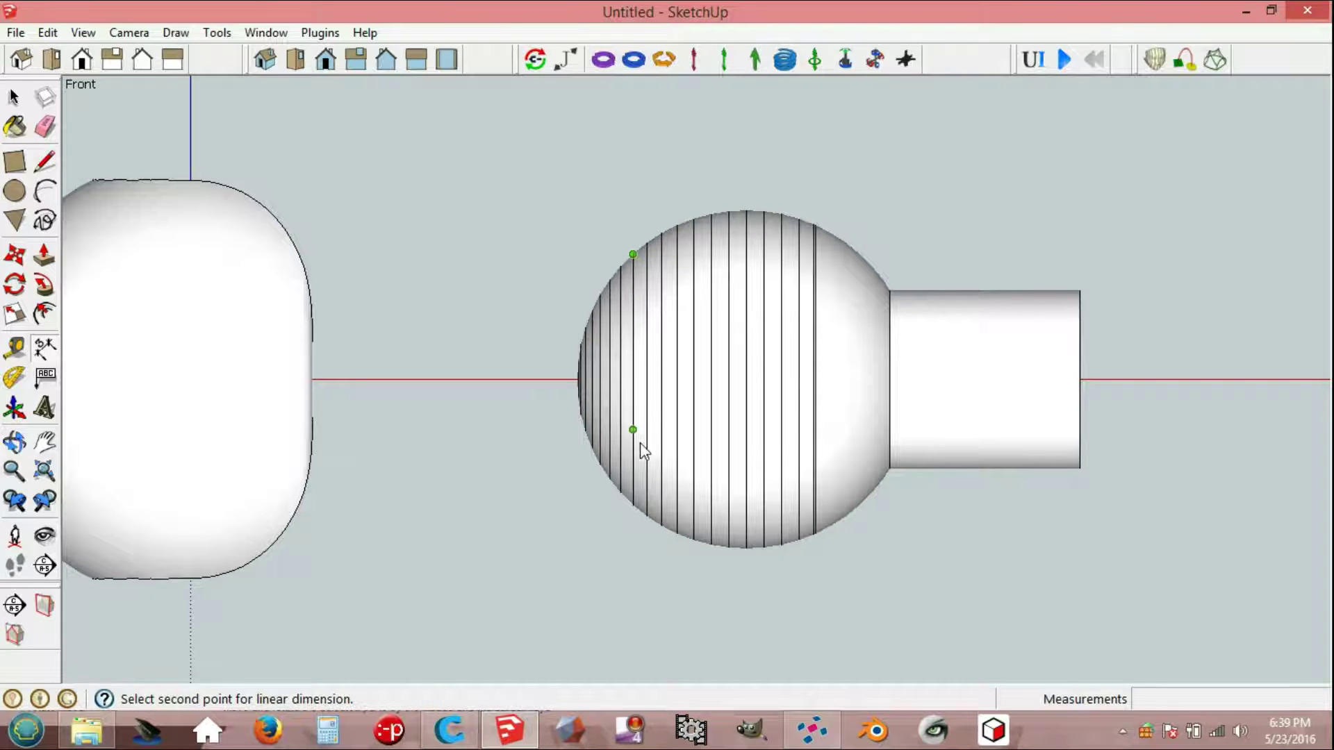
pyautogui.click(632, 510)
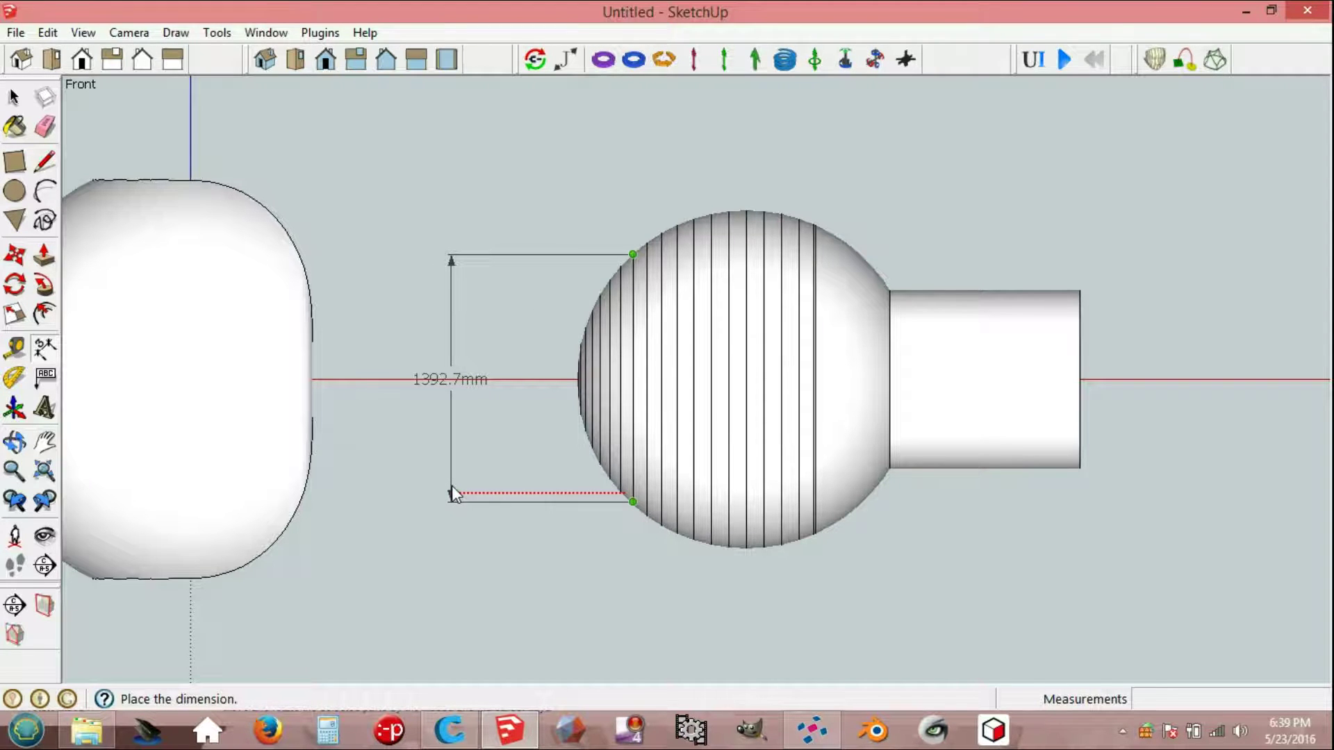
pyautogui.press('Escape')
pyautogui.press('space')
# Step: Group the ball's front cap up to the measured ring and move it 6000 mm along the red axis, away from the ball
pyautogui.moveTo(477, 310); pyautogui.dragTo(641, 543)
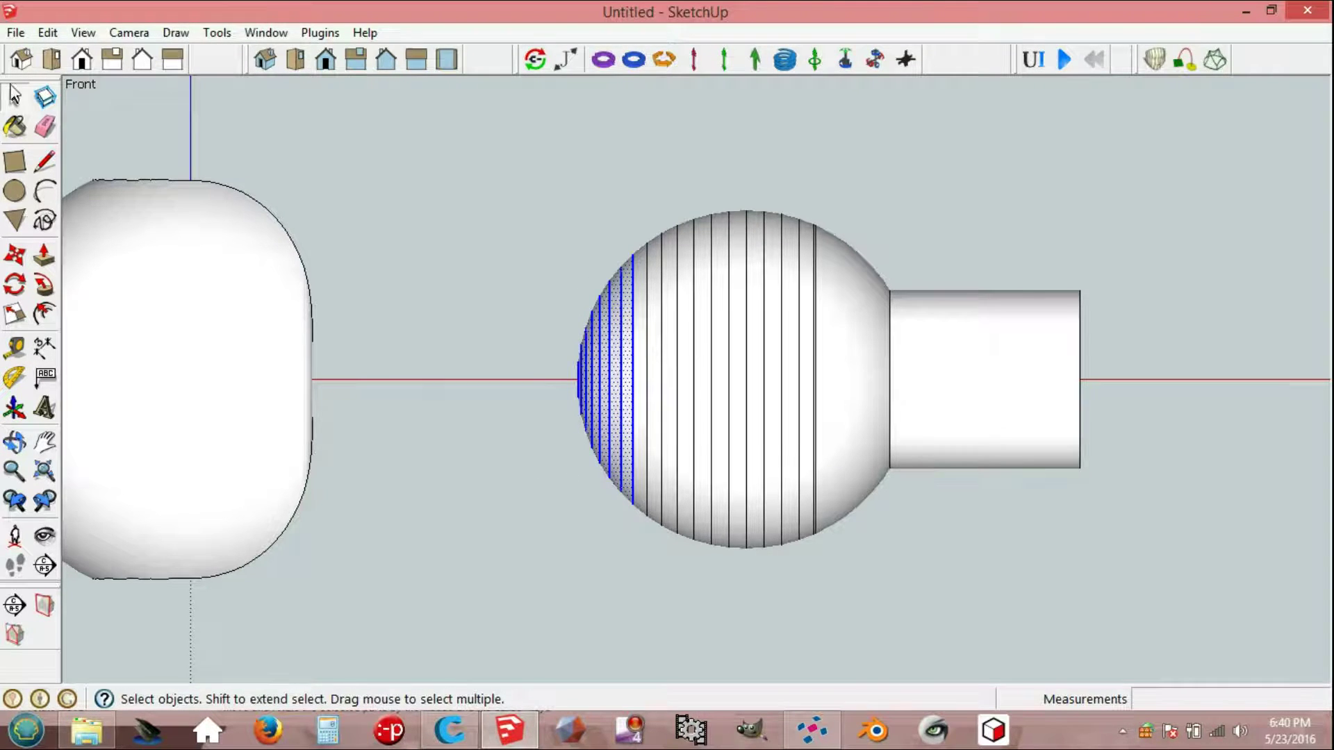
pyautogui.click(47, 32)
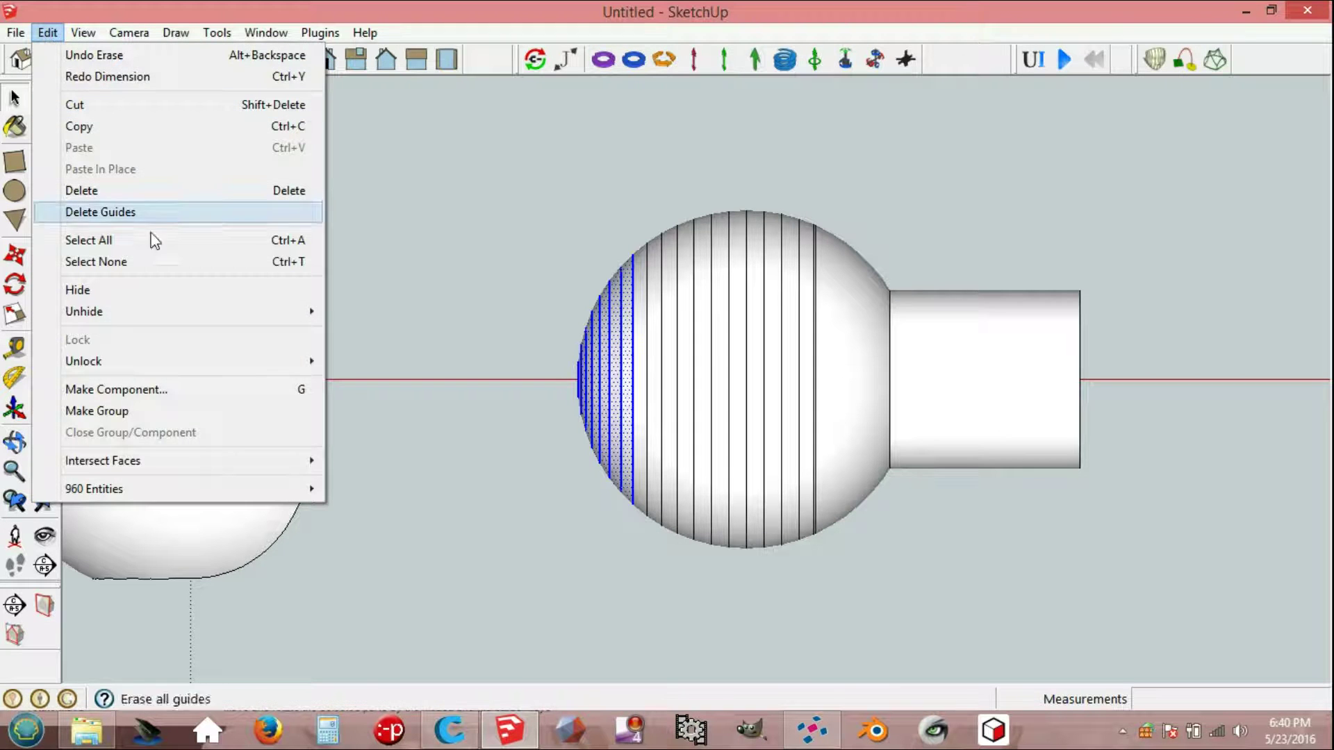
pyautogui.click(136, 407)
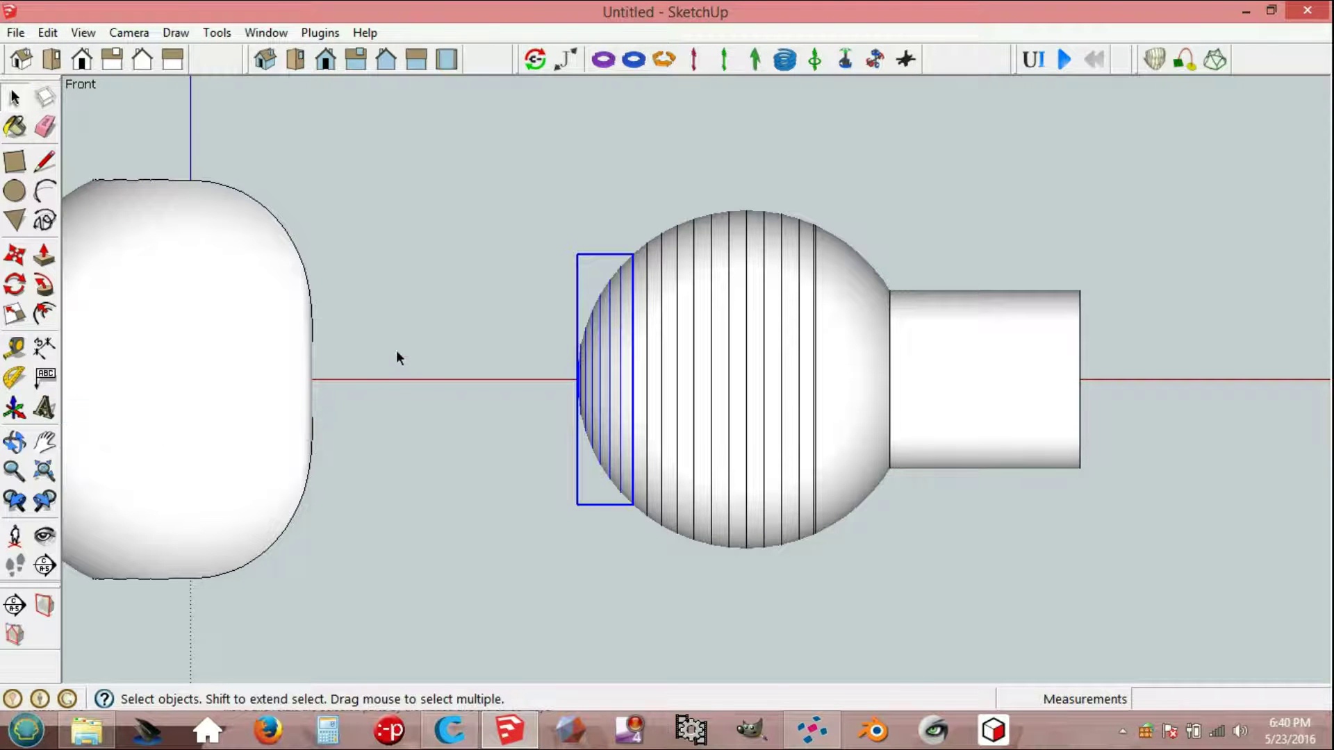
pyautogui.press('m')
pyautogui.click(592, 375)
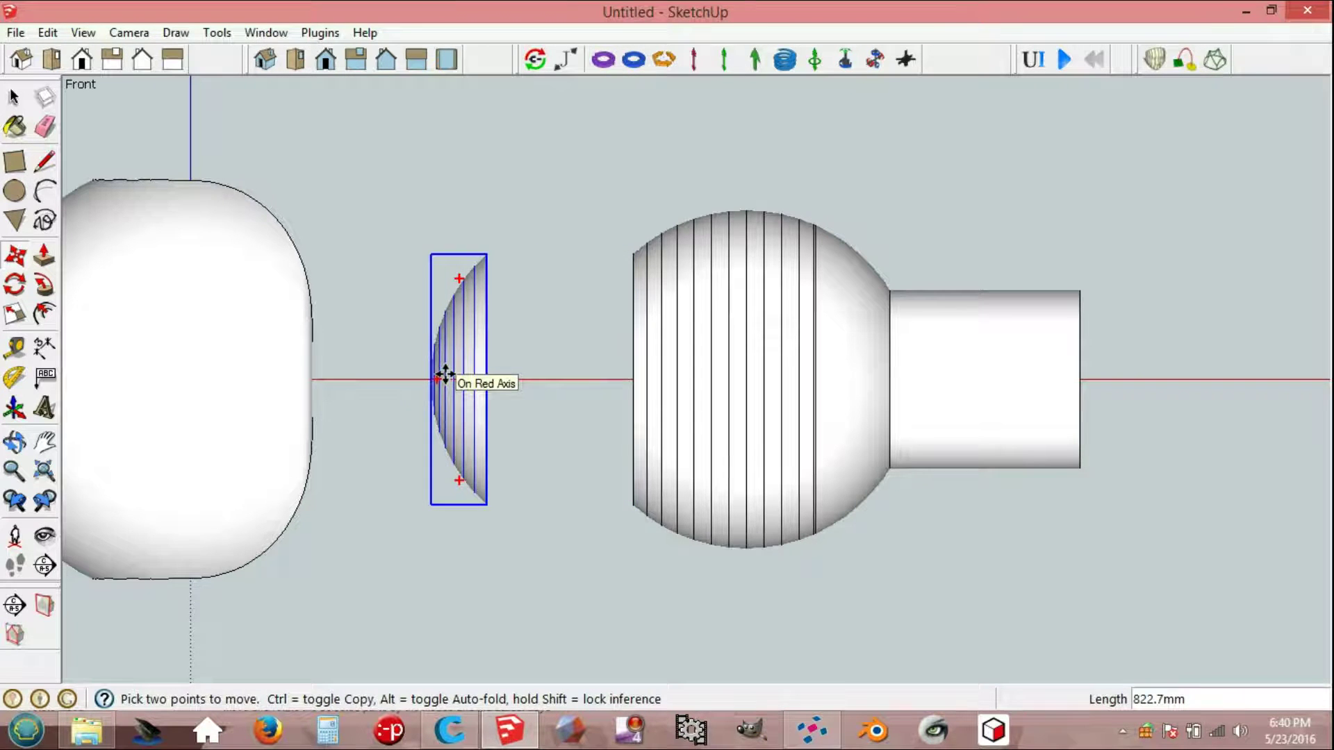
pyautogui.write('6000')
pyautogui.press('Return')
# Step: Draw a line about 1410 mm long between opposite points of the ball's open front rim to close it with a face
pyautogui.press('o')
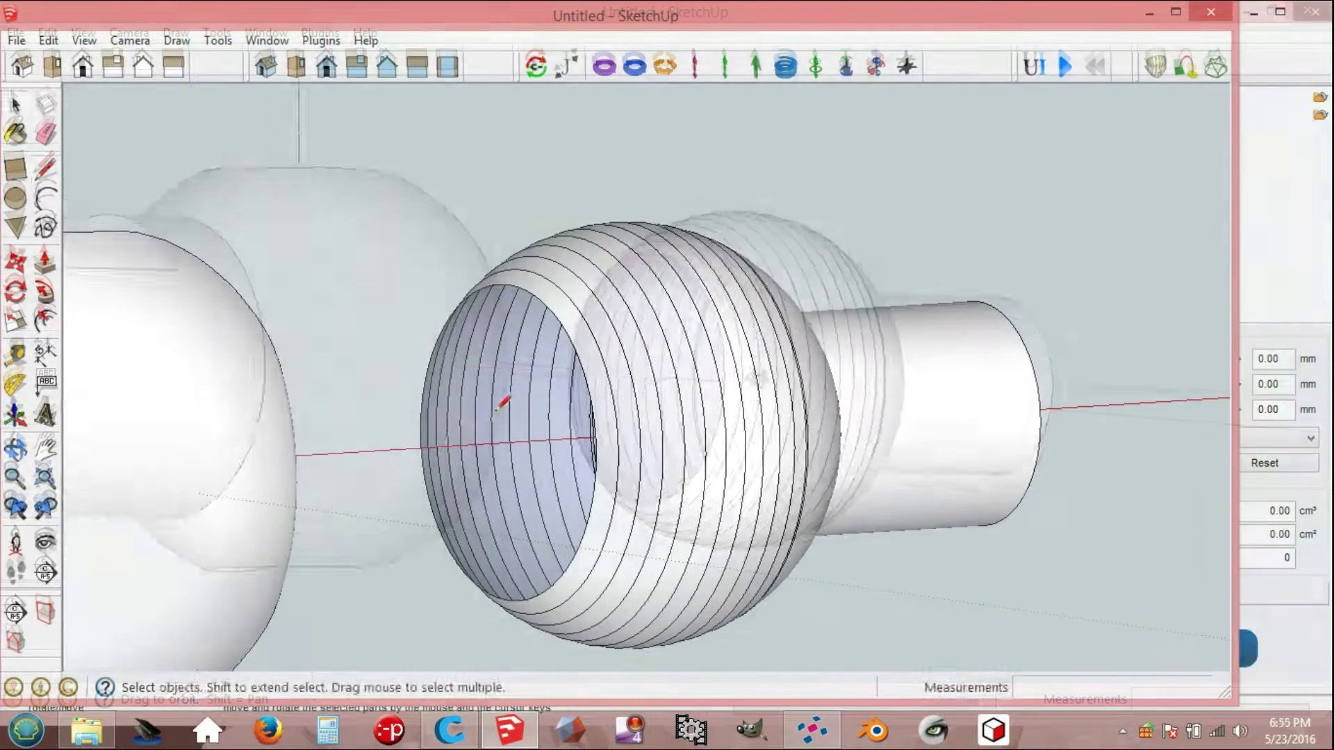
pyautogui.scroll(2, 427, 462)
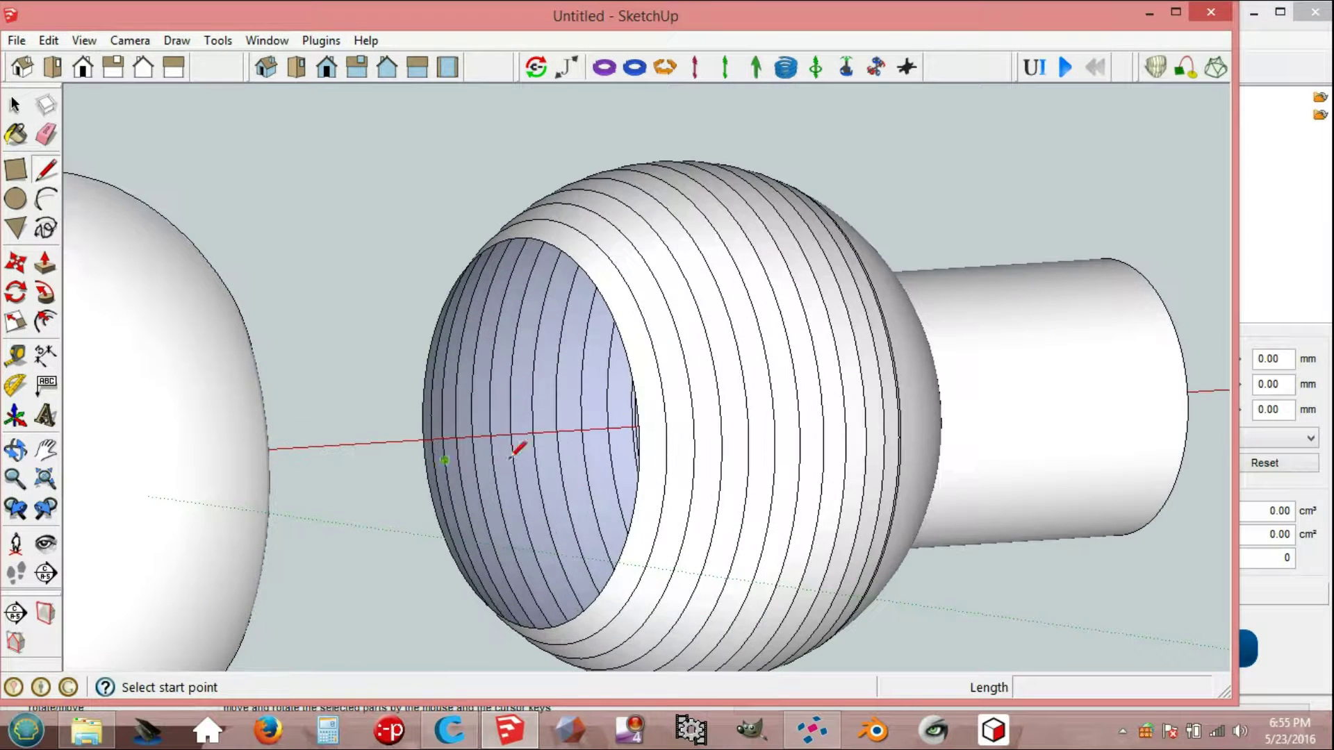
pyautogui.click(638, 427)
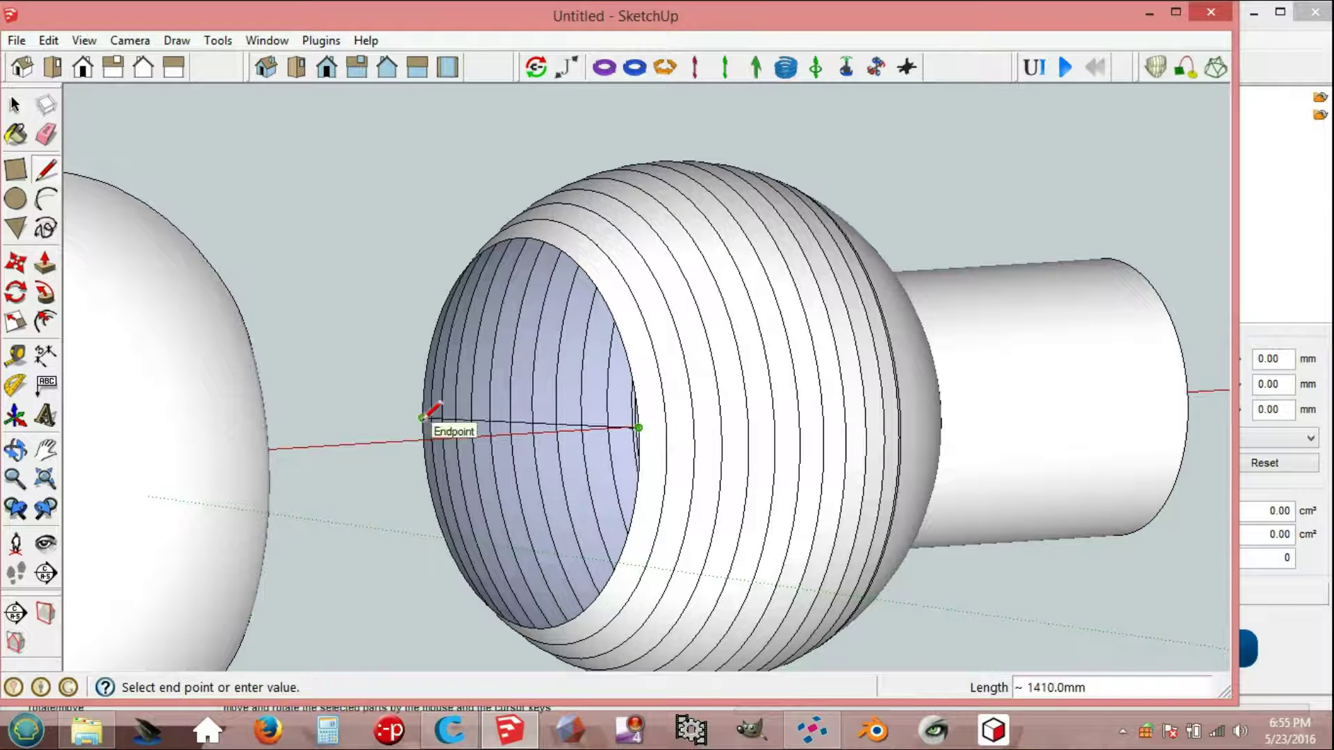
pyautogui.click(423, 418)
# Step: Draw a second line across the ball's flat front crossing the first one, and erase both halves of the first line
pyautogui.moveTo(428, 412); pyautogui.dragTo(473, 378, button='middle')
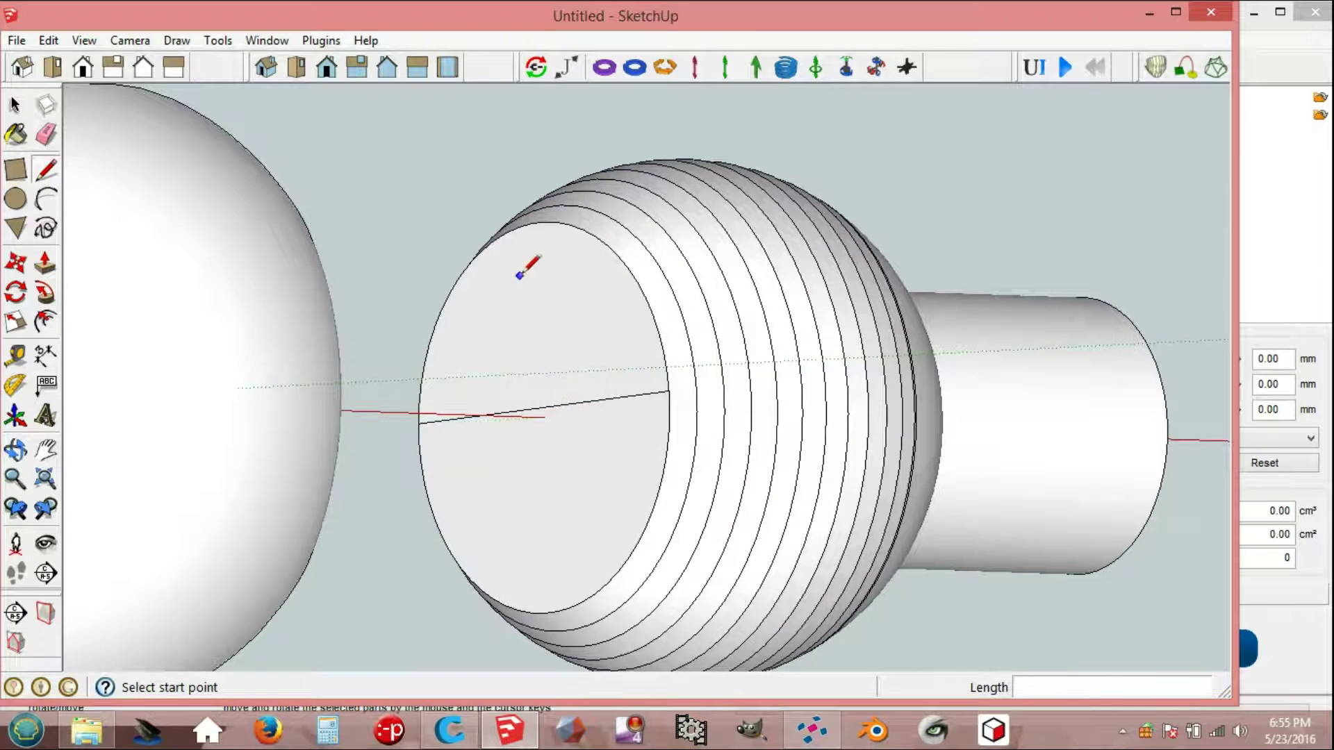
pyautogui.click(668, 432)
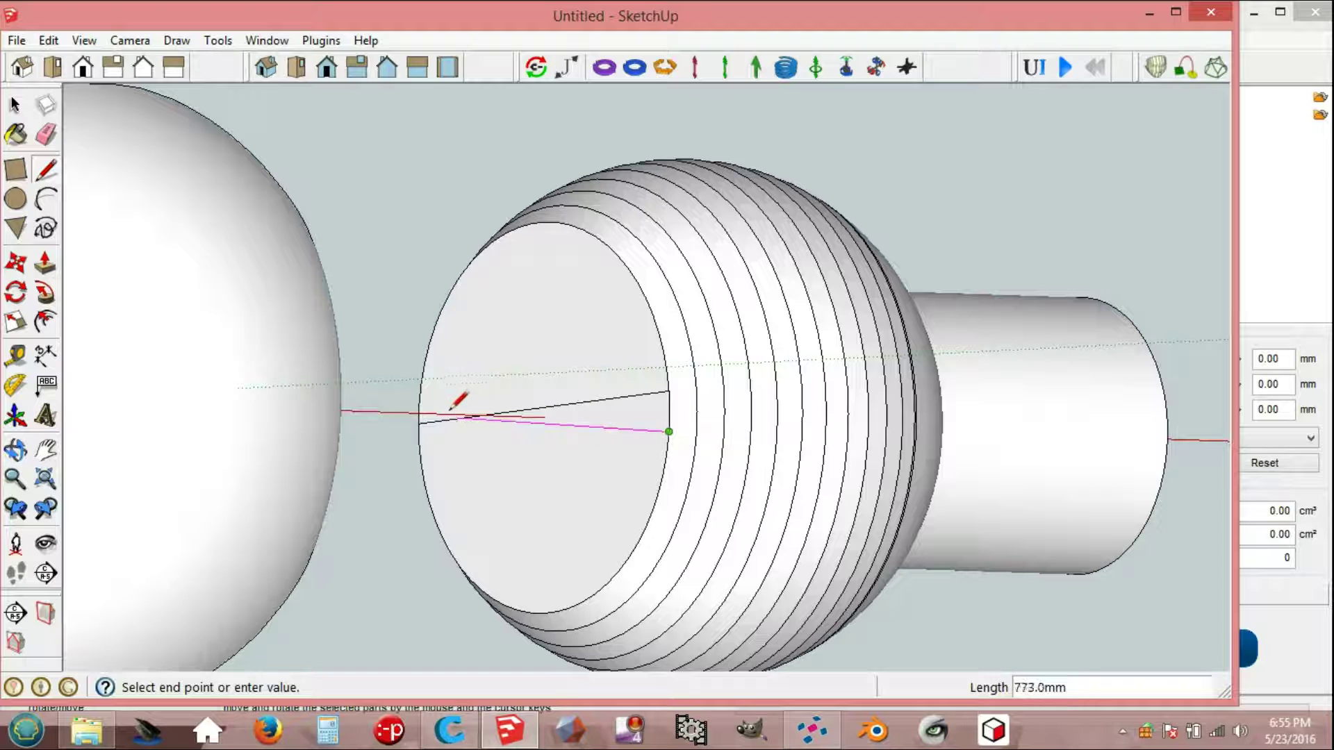
pyautogui.click(418, 404)
pyautogui.press('space')
pyautogui.press('e')
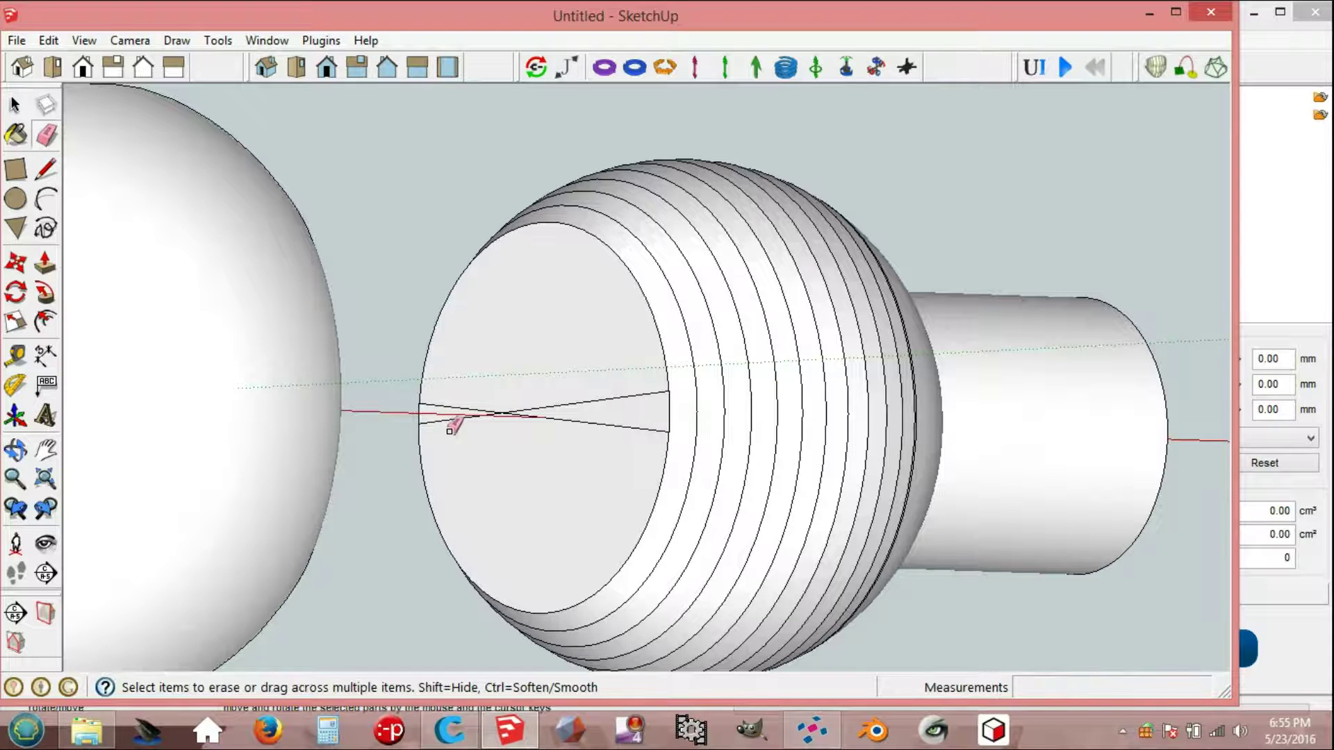
pyautogui.click(450, 419)
pyautogui.click(560, 402)
# Step: Draw a circle on the ball's flat front, centred on the middle of the remaining diagonal line
pyautogui.moveTo(575, 411)
pyautogui.mouseDown(button='middle')
pyautogui.moveTo(554, 414)
pyautogui.moveTo(534, 484)
pyautogui.mouseUp(button='middle')
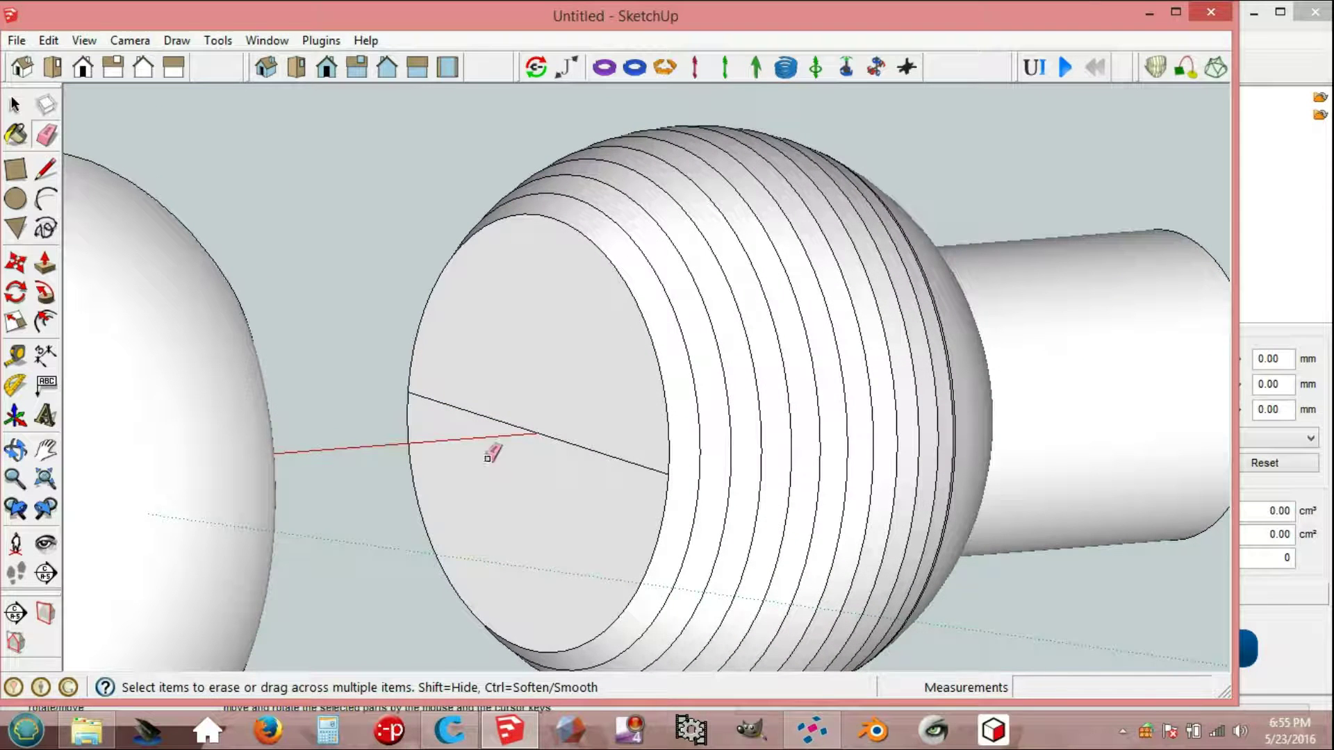
pyautogui.press('c')
pyautogui.click(538, 432)
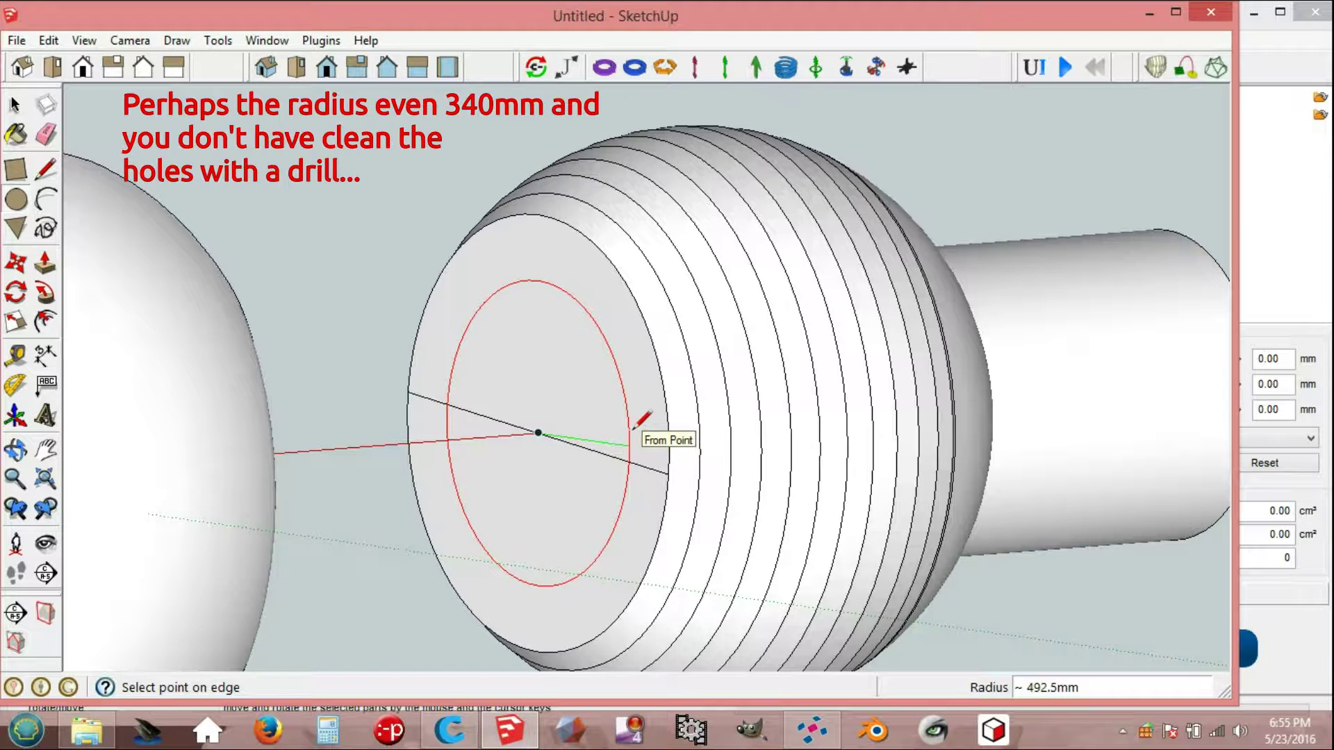
pyautogui.write('3')
pyautogui.press('Return')
pyautogui.press('space')
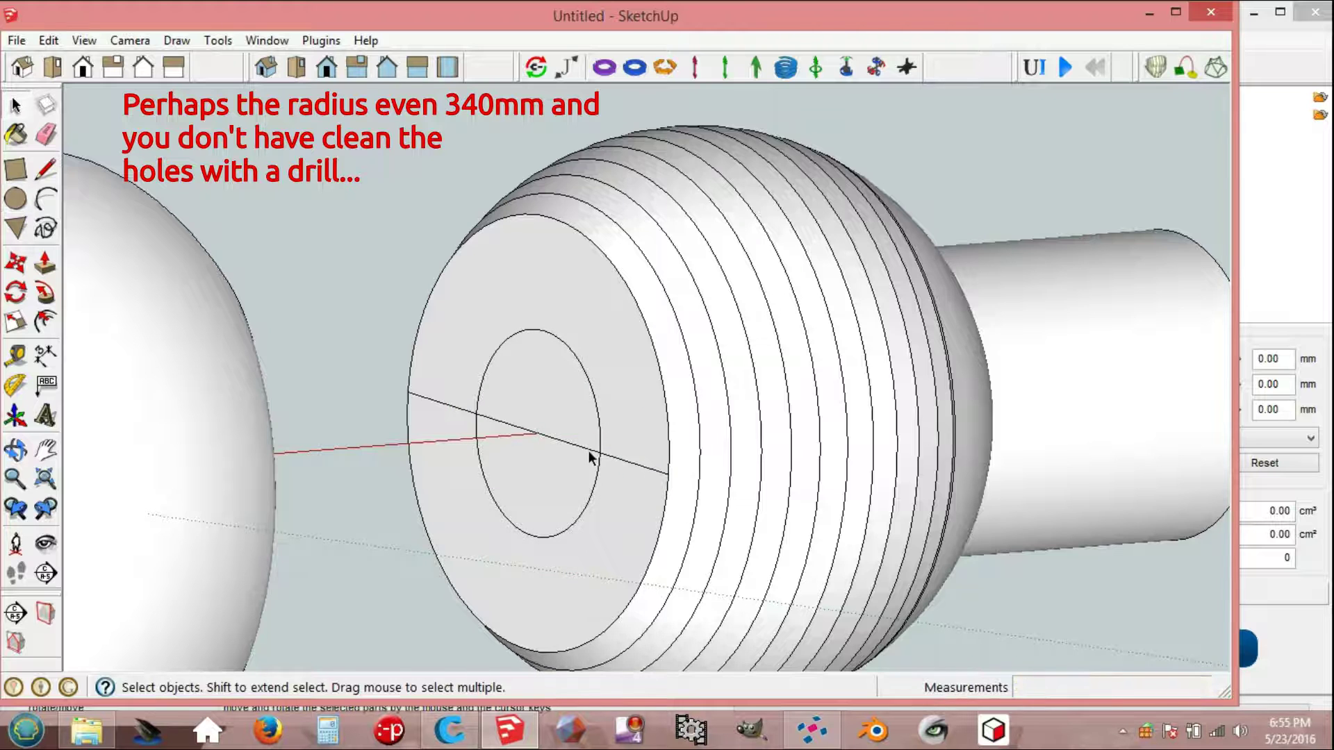
# Step: Erase the diagonal line's segments inside and outside the circle on the ball's flat front
pyautogui.press('e')
pyautogui.click(533, 426)
pyautogui.click(442, 403)
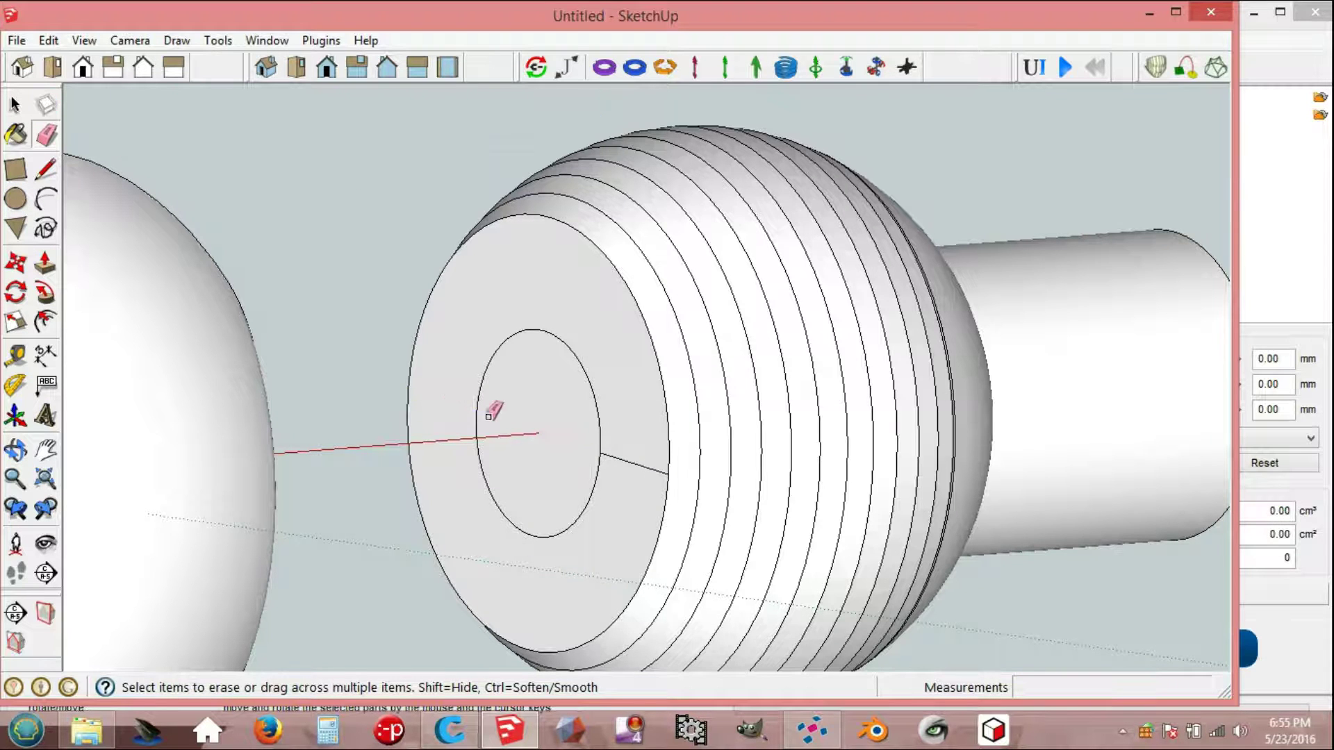
pyautogui.click(637, 465)
pyautogui.press('space')
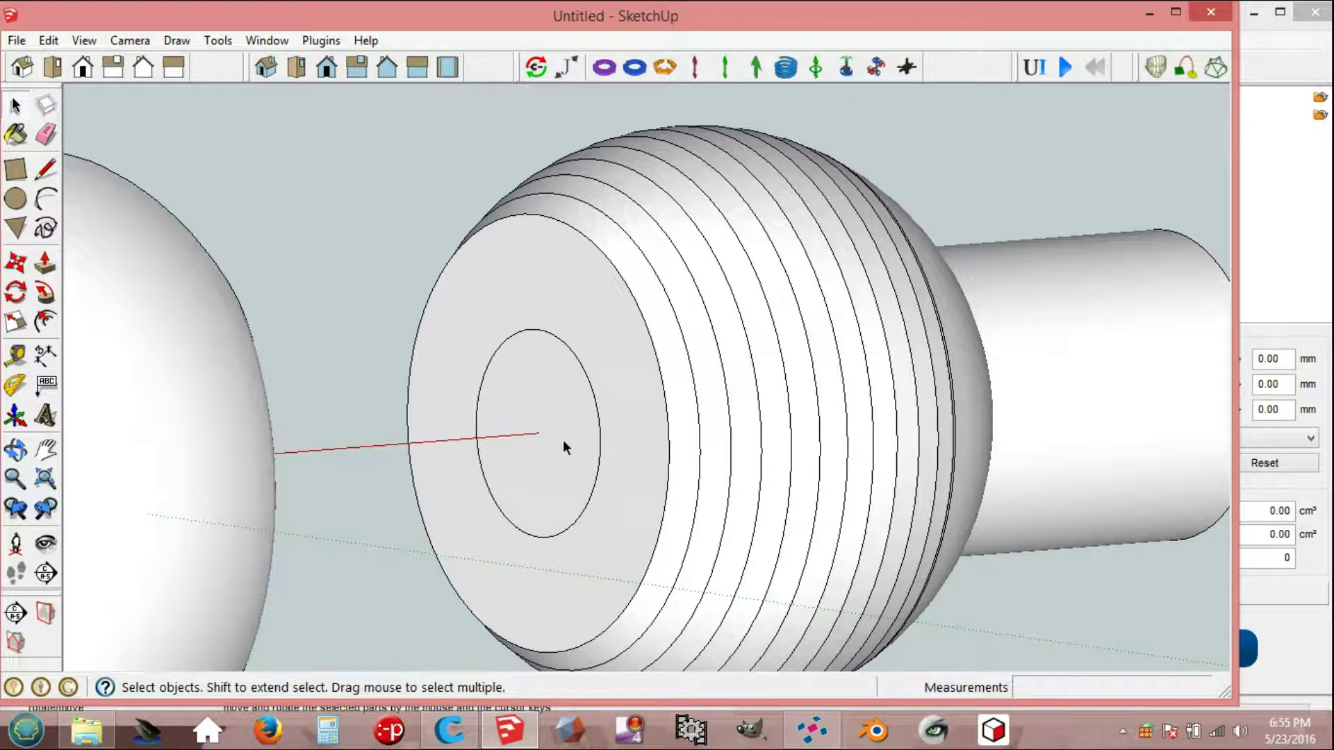
# Step: Push the circular face through the ball and stem to cut a through hole along the red axis
pyautogui.click(562, 439)
pyautogui.press('p')
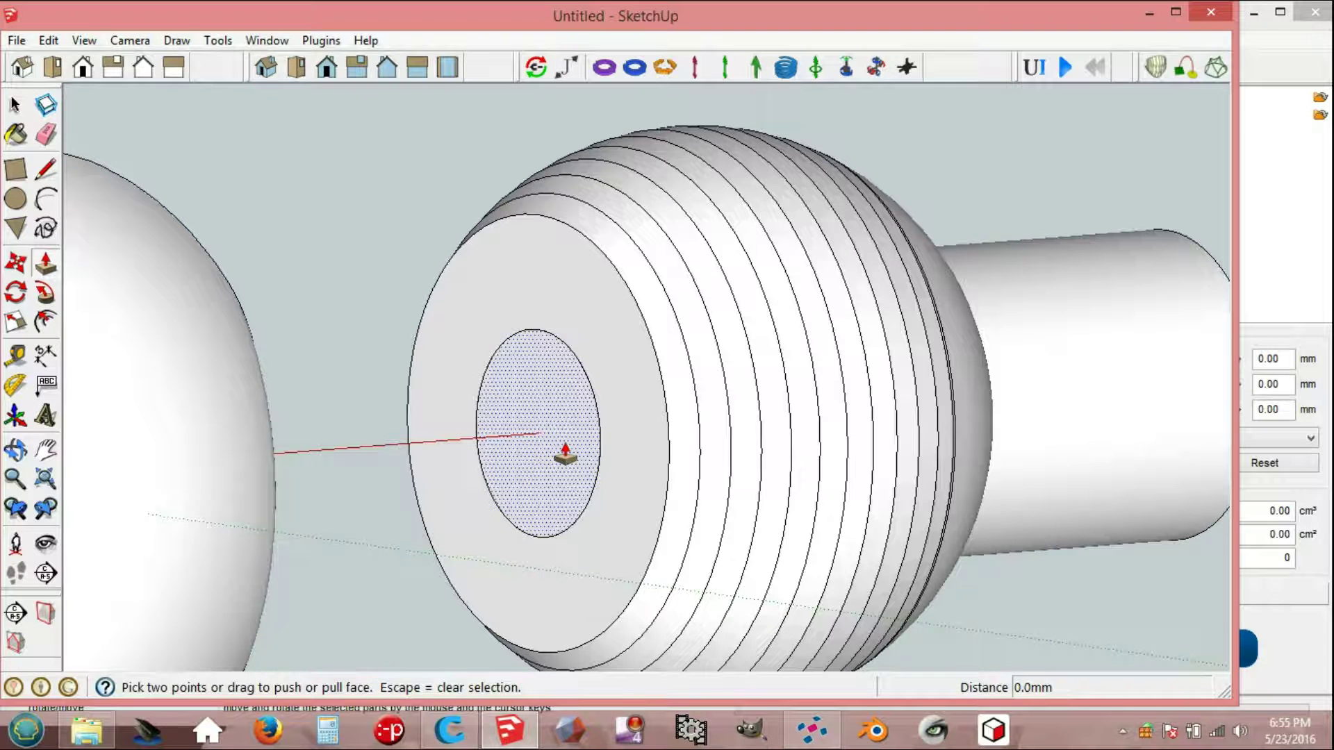
pyautogui.click(564, 452)
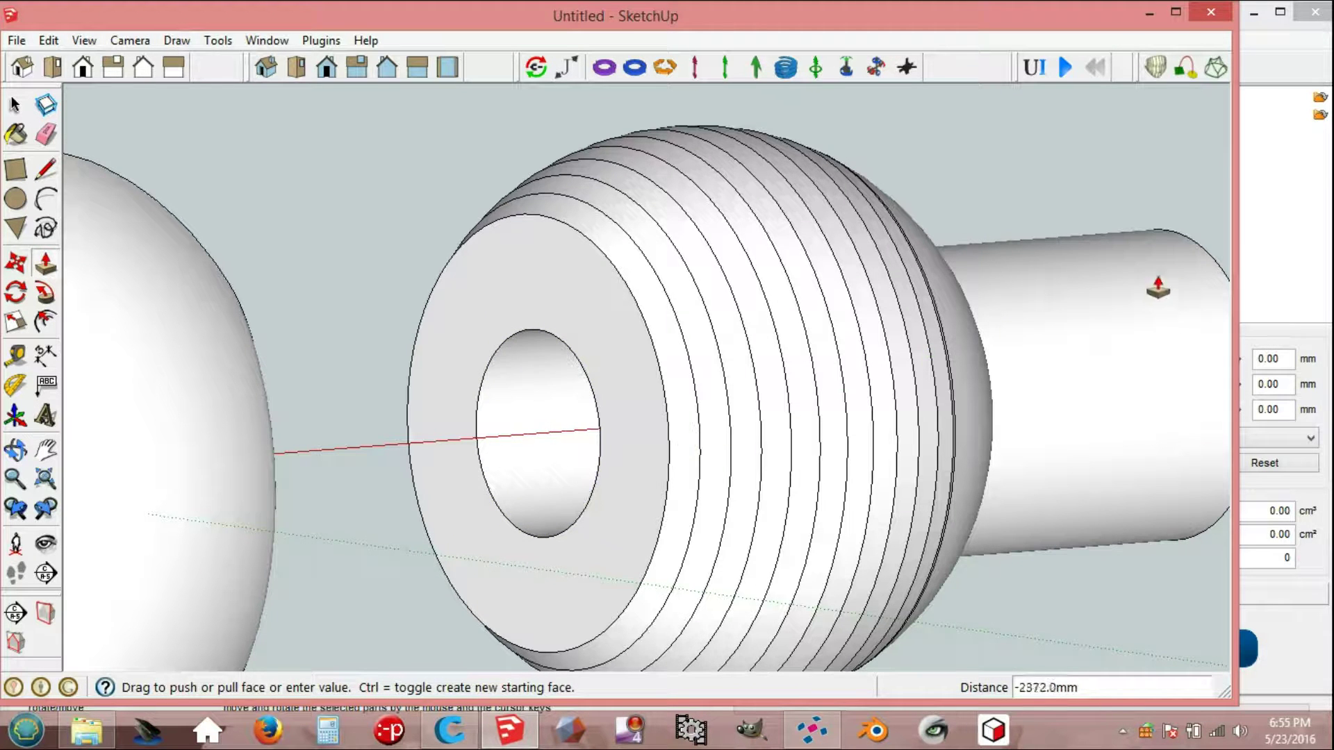
pyautogui.press('space')
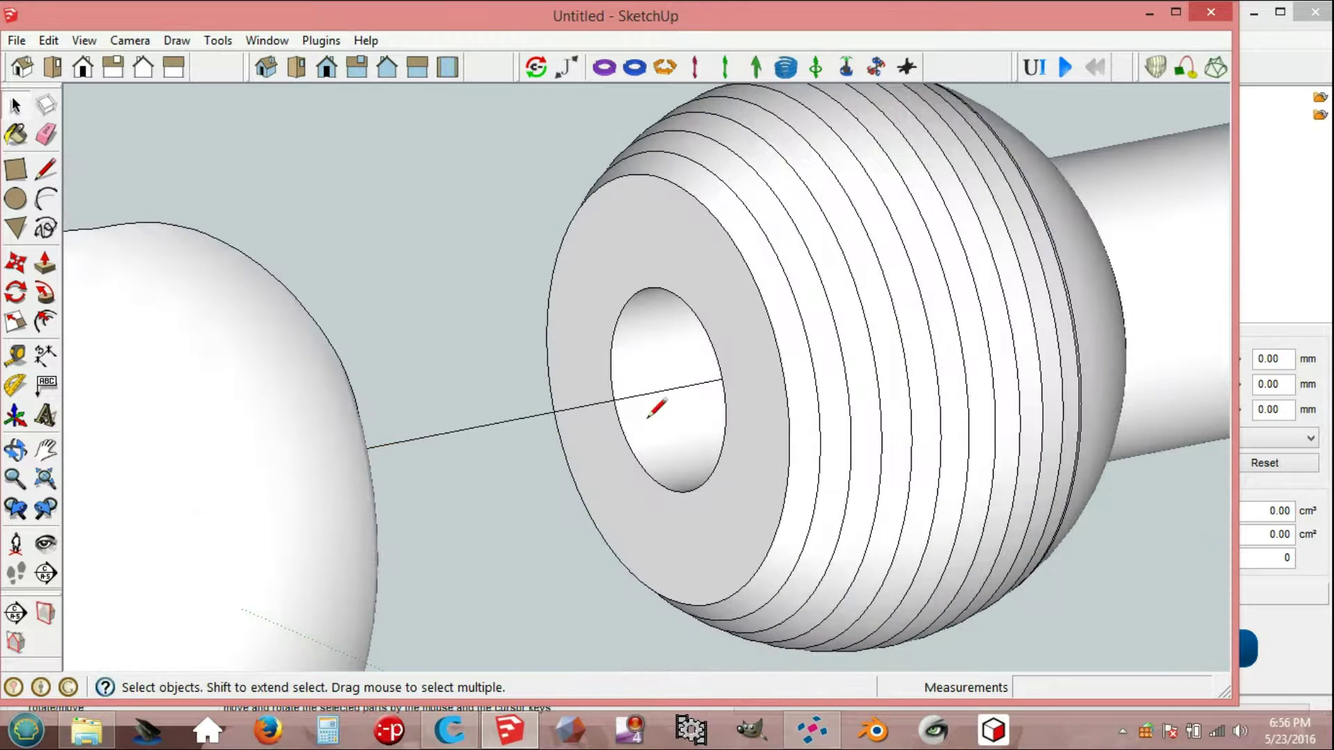
# Step: Draw a vertical line across the front edge of the ball's hole and delete the two half-faces covering the hole
pyautogui.press('l')
pyautogui.moveTo(670, 351); pyautogui.dragTo(718, 259, button='middle')
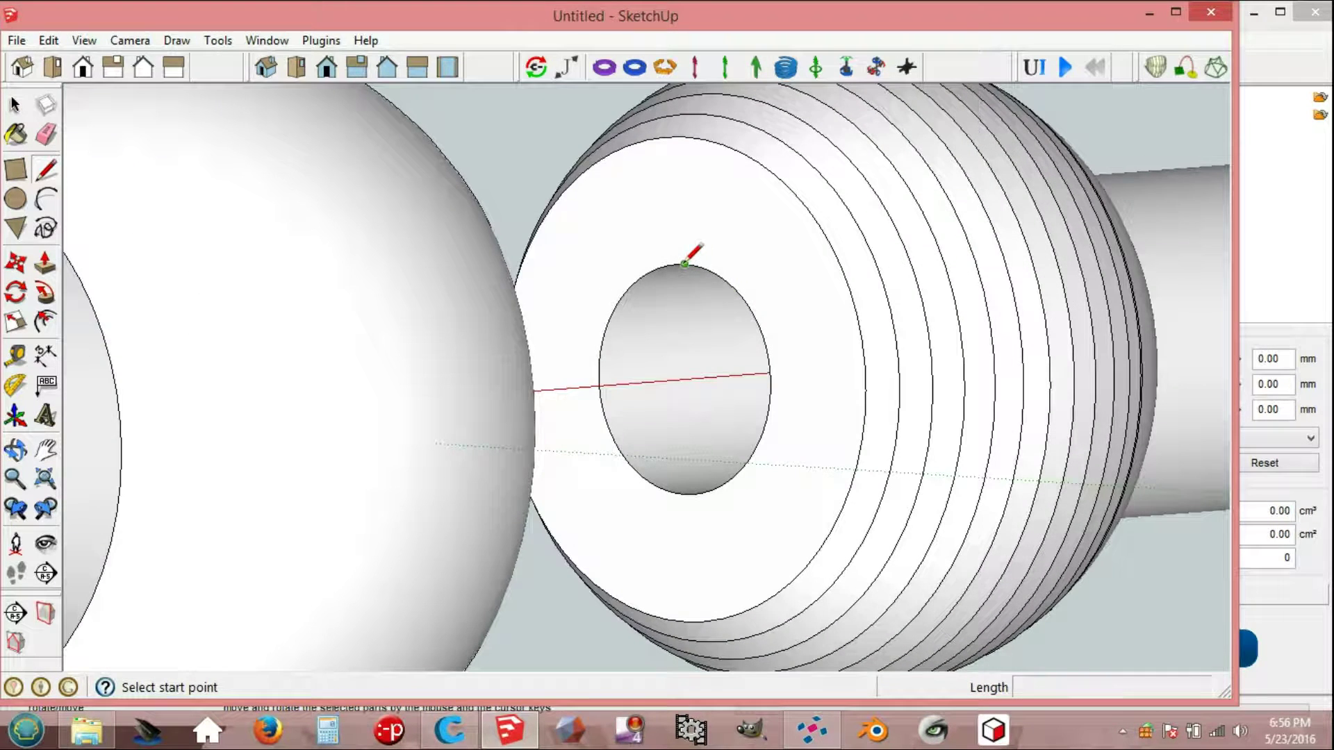
pyautogui.click(685, 264)
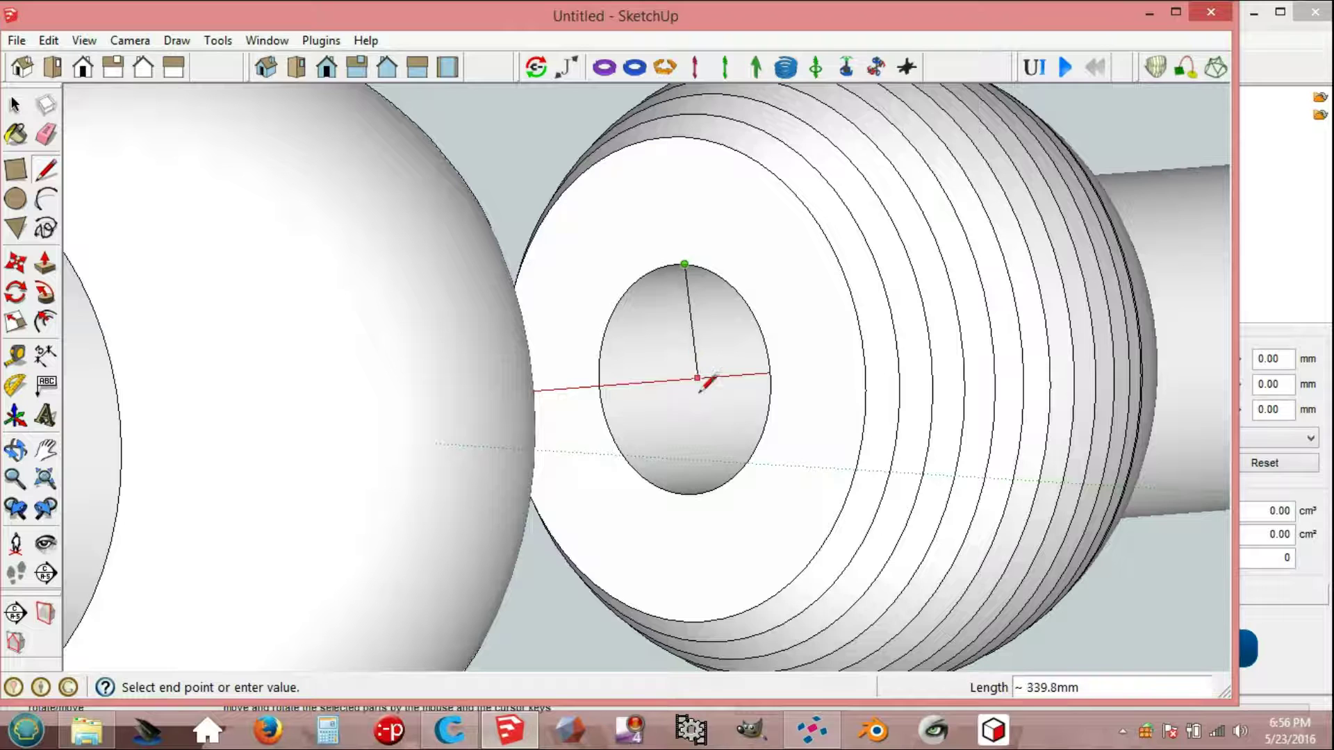
pyautogui.click(685, 493)
pyautogui.press('space')
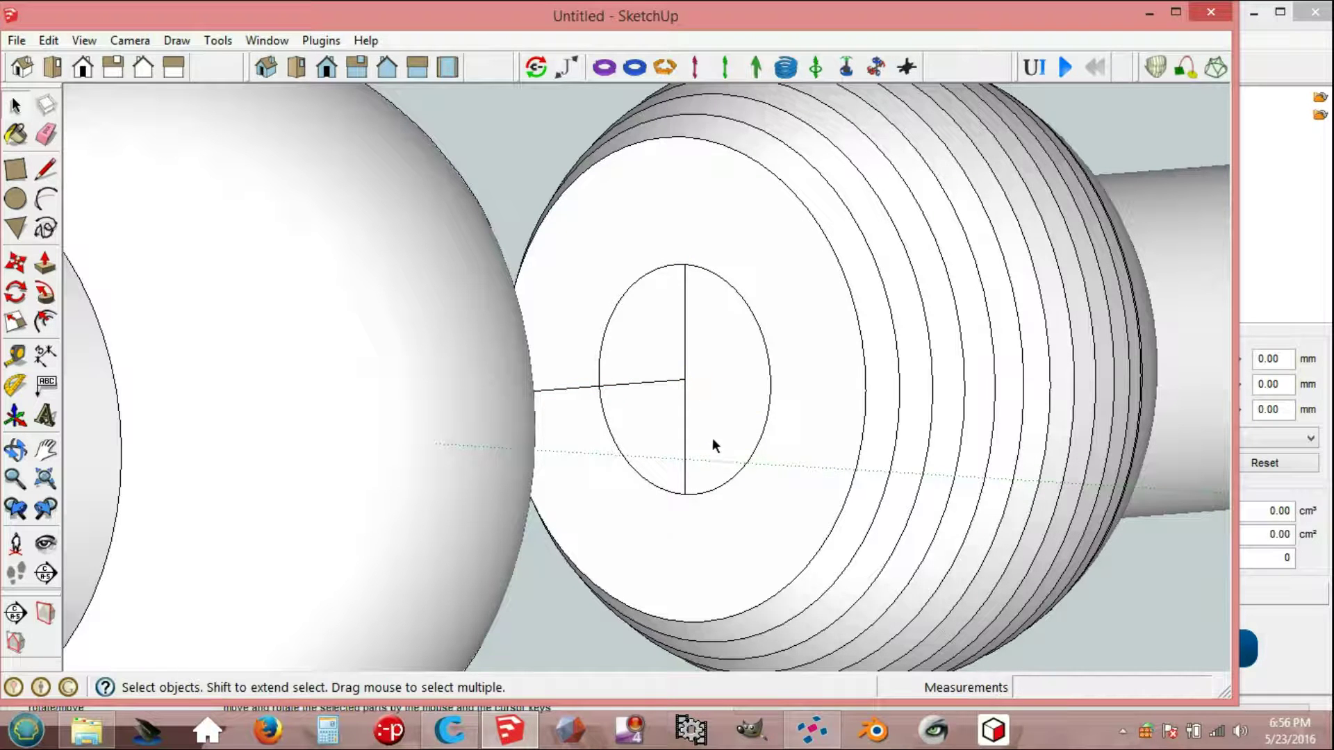
pyautogui.click(707, 405)
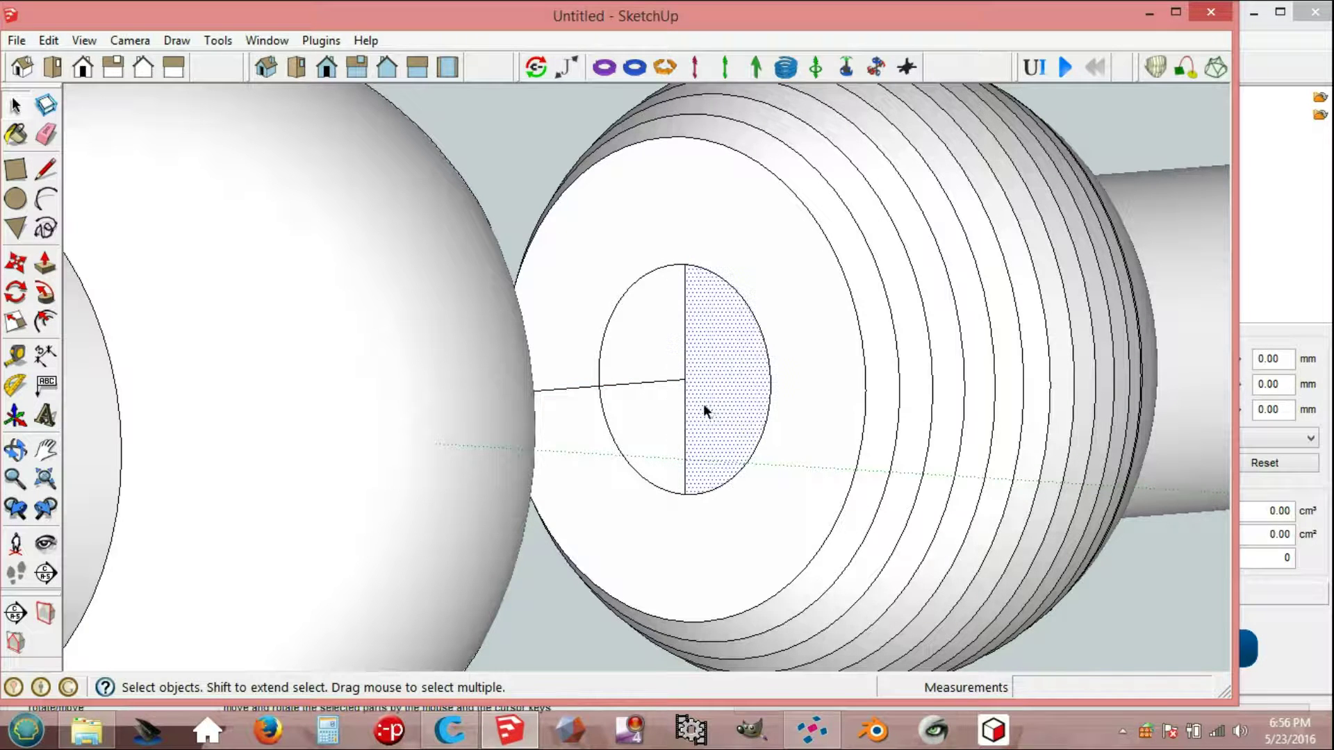
pyautogui.press('Delete')
pyautogui.click(652, 399)
pyautogui.press('Delete')
# Step: Draw a six-sided polygon of 660 mm radius on the ball's flat front, centred on the vertical line's midpoint
pyautogui.moveTo(703, 432); pyautogui.dragTo(640, 469, button='middle')
pyautogui.click(177, 40)
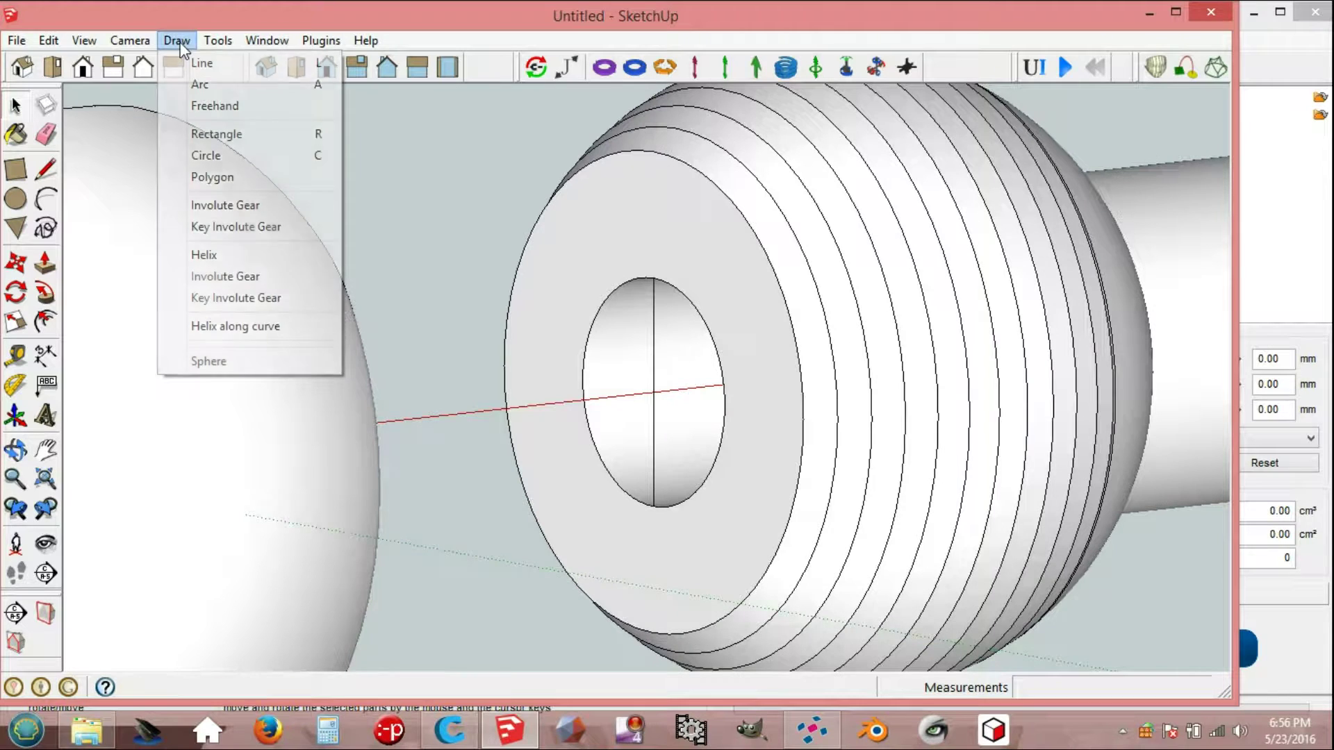
pyautogui.click(209, 178)
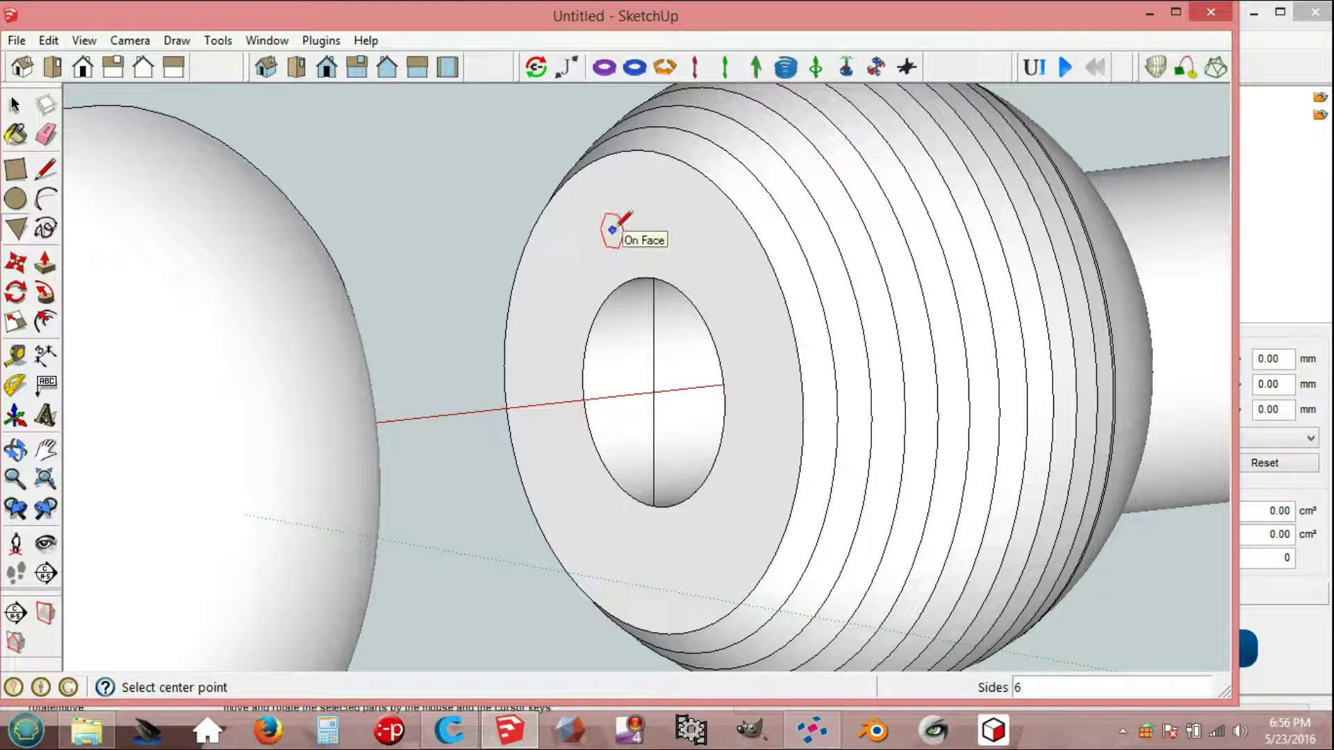
pyautogui.click(653, 391)
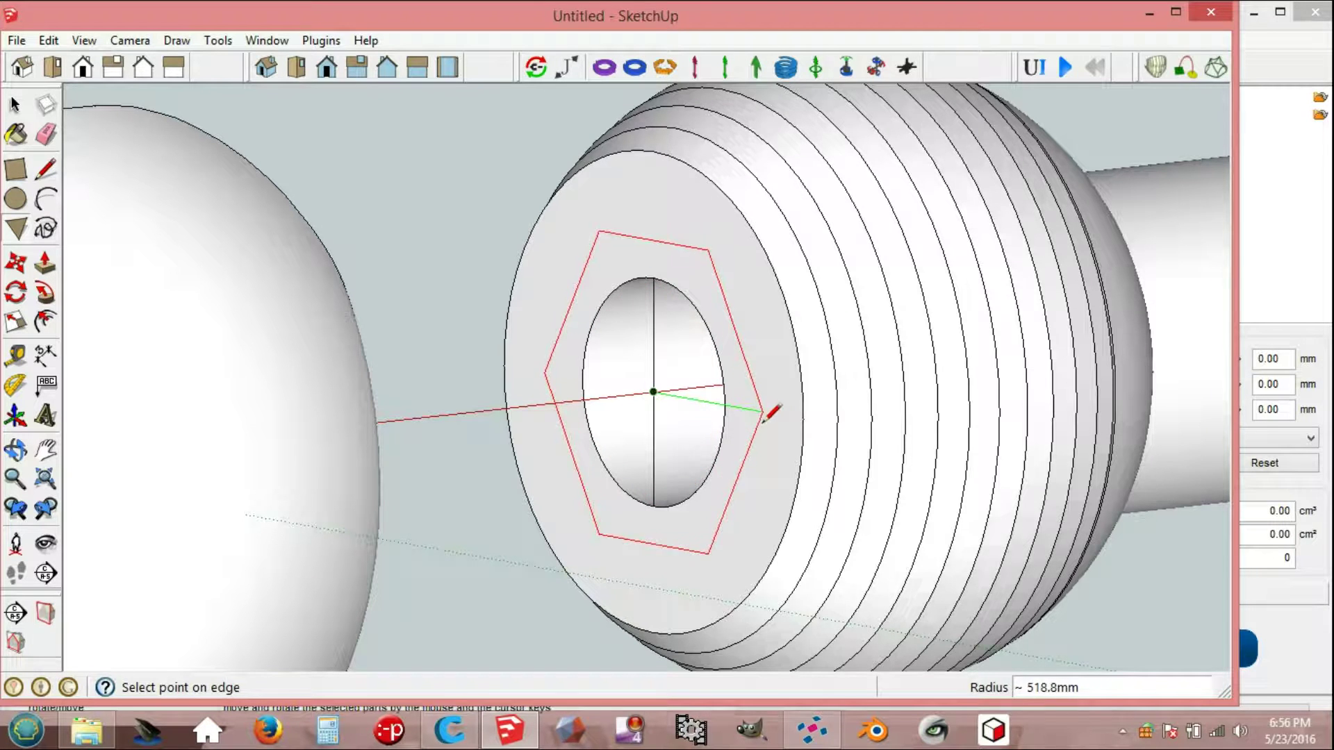
pyautogui.write('660')
pyautogui.press('Return')
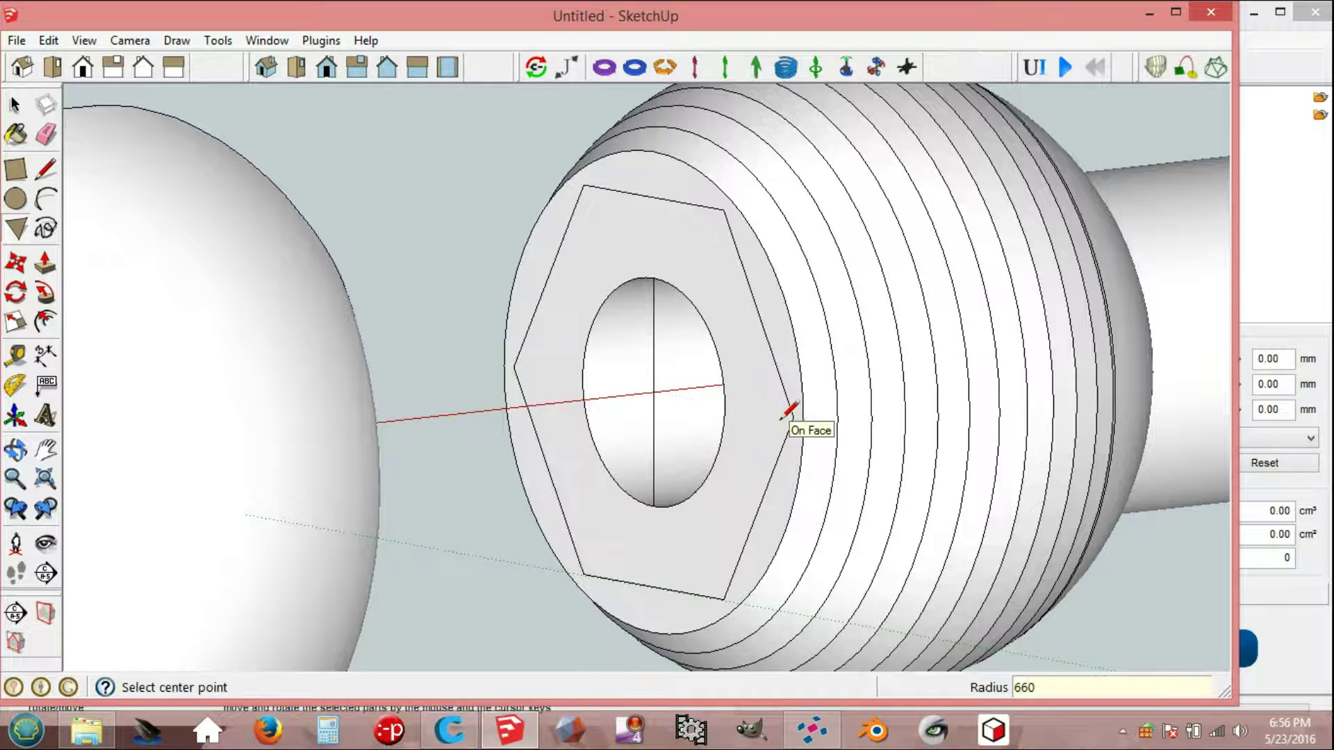
# Step: Delete both halves of the vertical line across the hole
pyautogui.press('space')
pyautogui.click(654, 368)
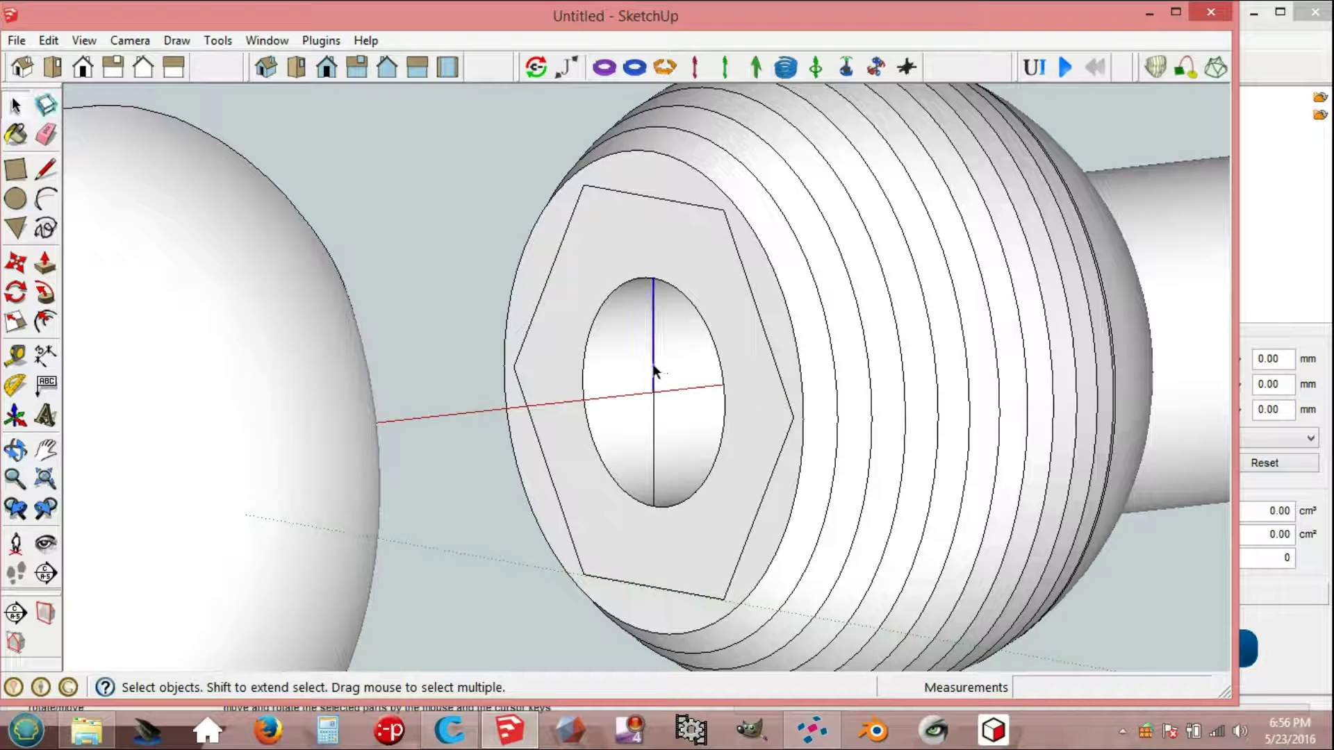
pyautogui.press('Delete')
pyautogui.click(655, 398)
pyautogui.press('Delete')
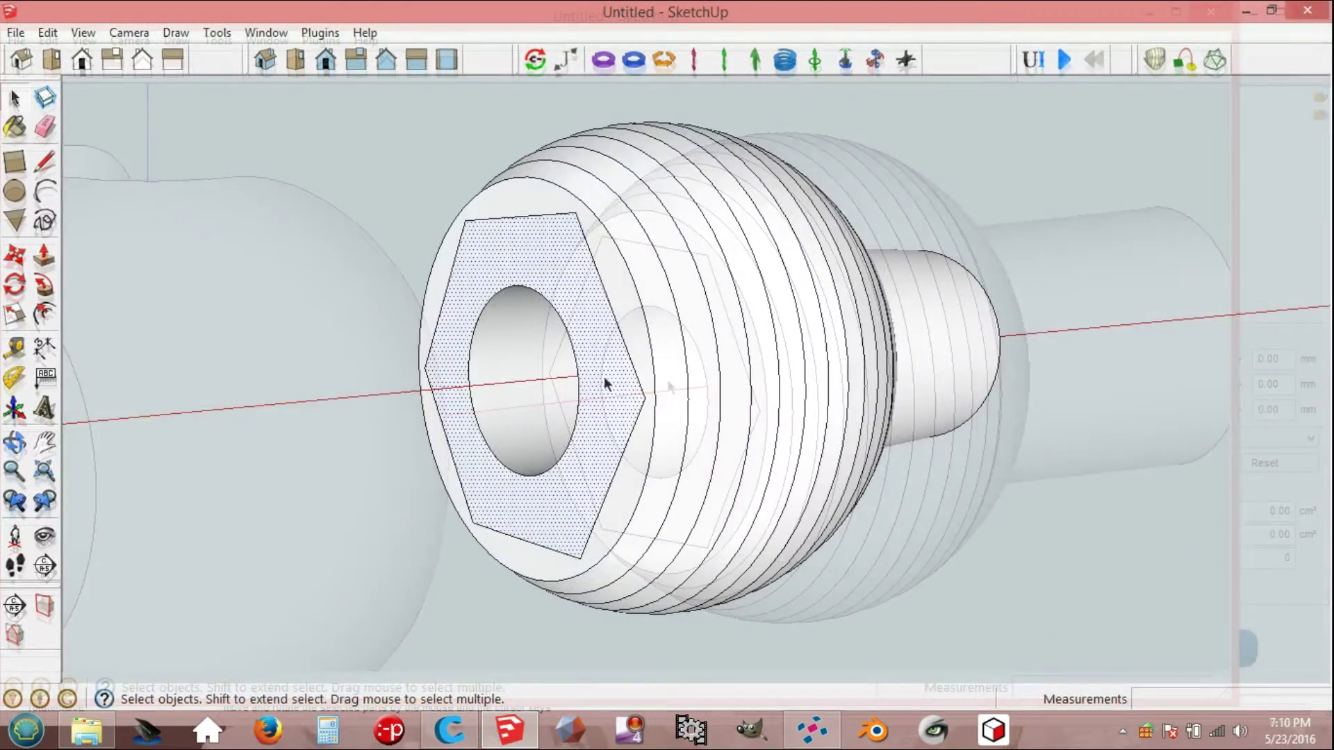
# Step: Push the hexagonal face around the hole 800 mm into the ball to form a recess
pyautogui.press('p')
pyautogui.moveTo(605, 393); pyautogui.dragTo(632, 388)
pyautogui.write('800')
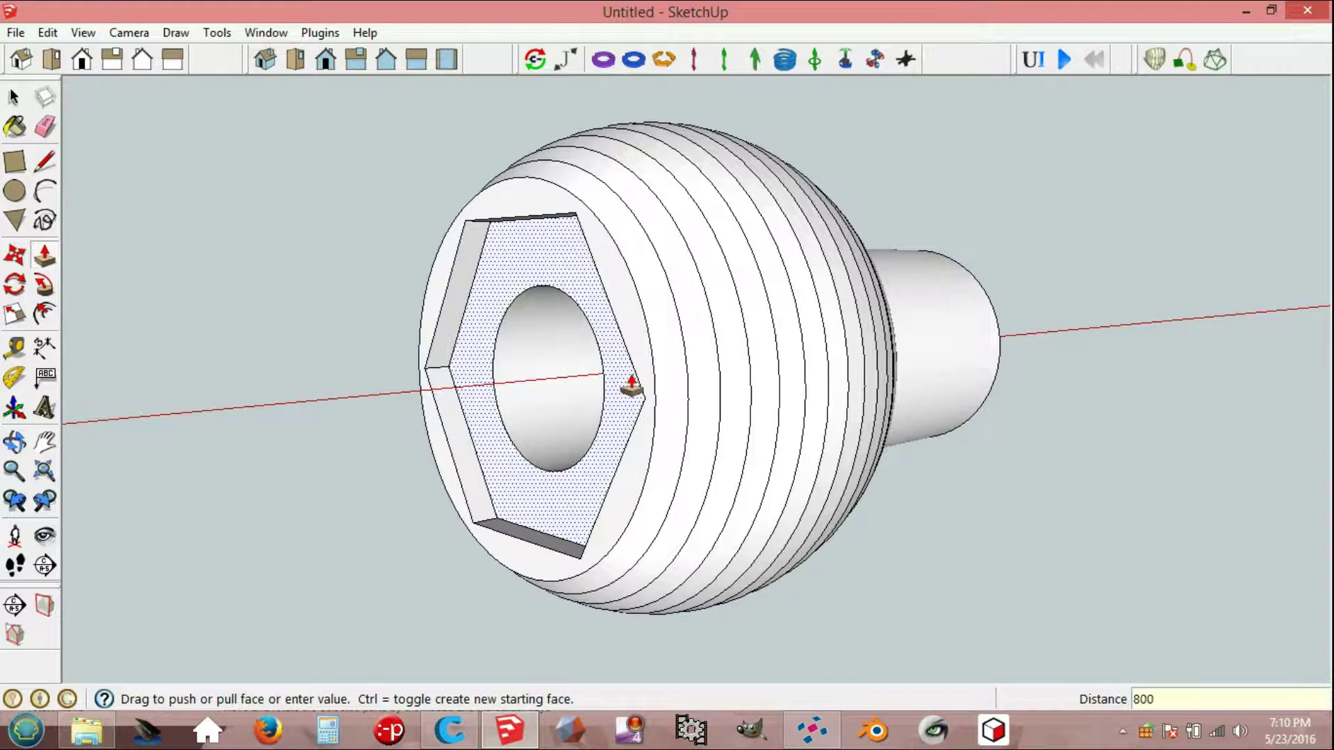
pyautogui.press('Return')
pyautogui.press('space')
# Step: Shorten the ball's stem by pushing its ring-shaped end face in 270 mm
pyautogui.moveTo(1048, 299); pyautogui.dragTo(878, 325, button='middle')
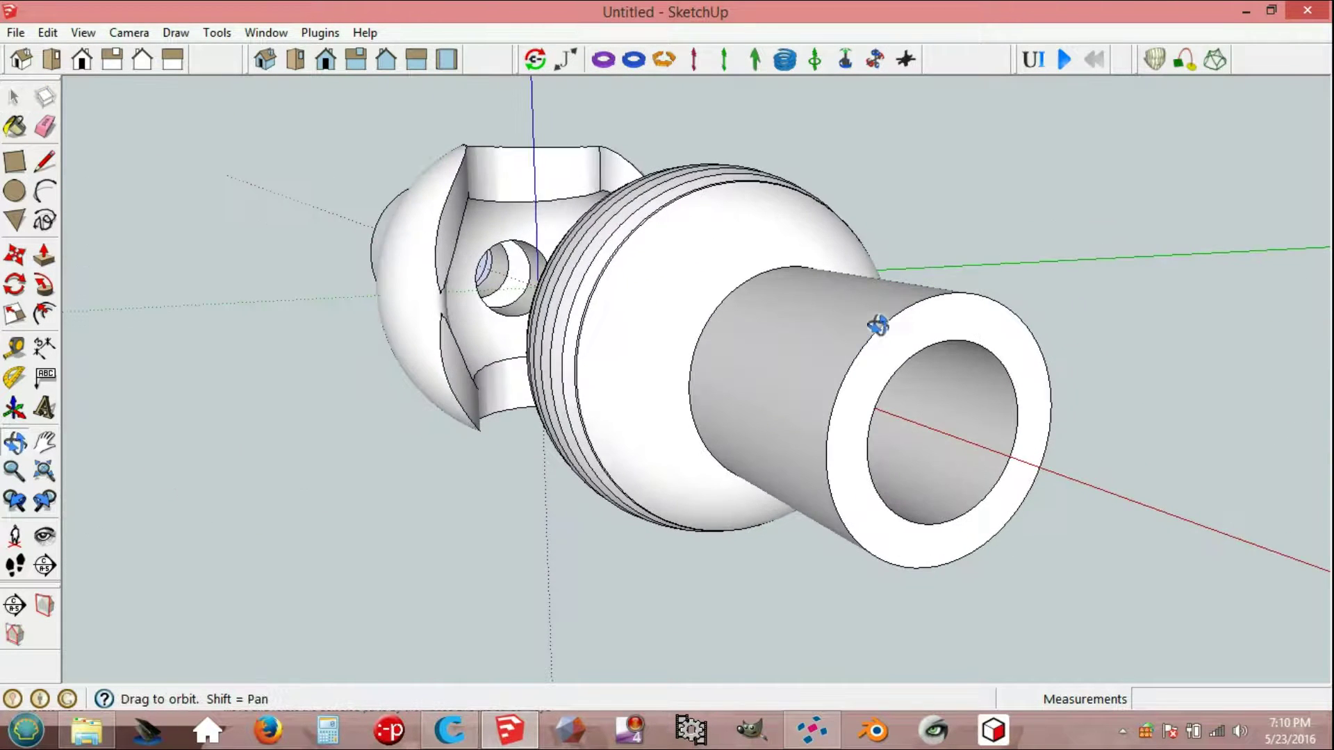
pyautogui.click(874, 349)
pyautogui.press('p')
pyautogui.click(876, 359)
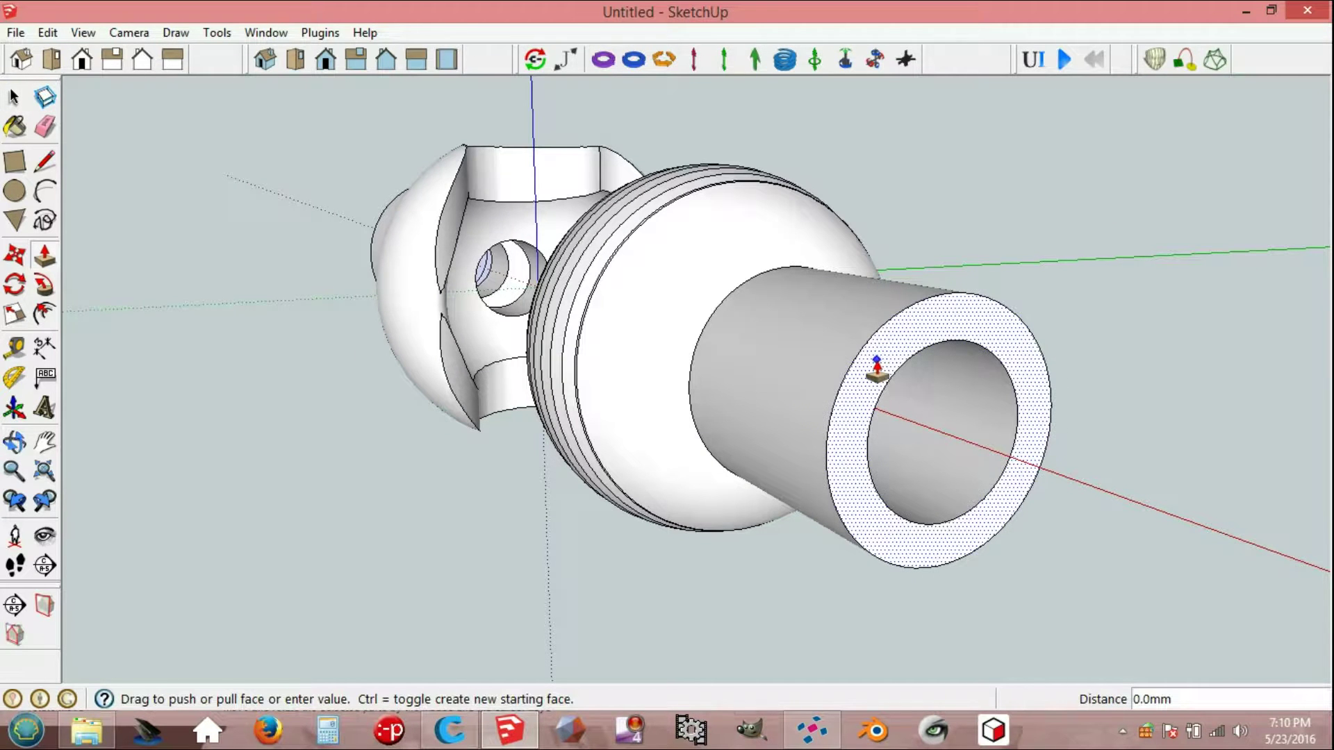
pyautogui.write('2')
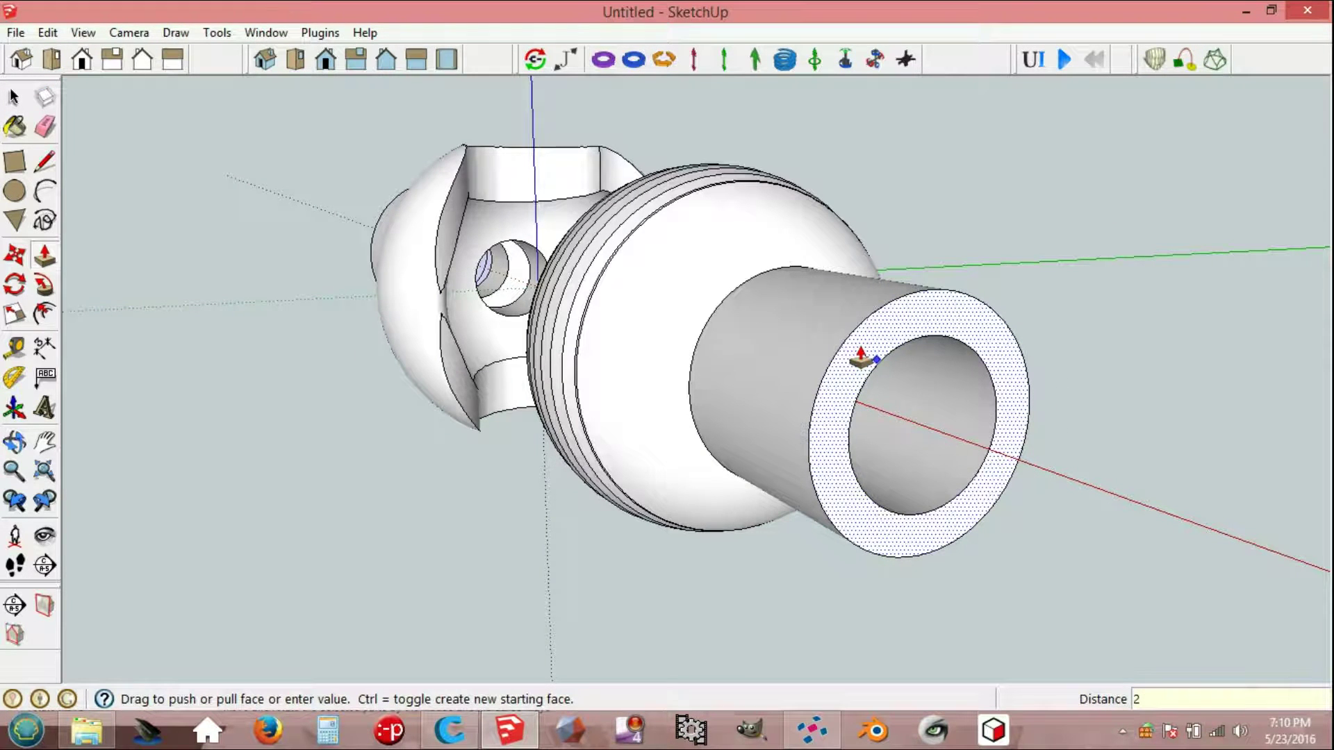
pyautogui.write('70')
pyautogui.press('Return')
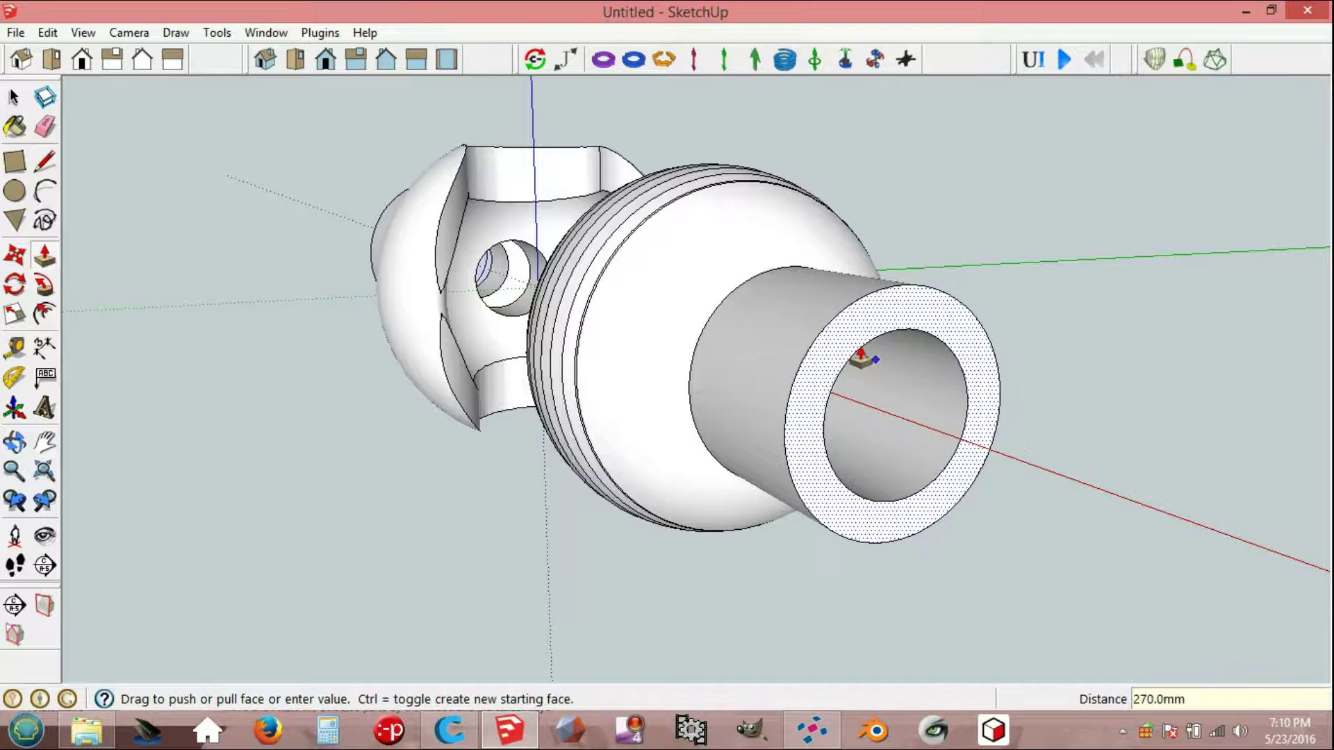
pyautogui.press('space')
# Step: Start a line at the edge of the hole in the stem's end face
pyautogui.press('o')
pyautogui.moveTo(961, 414); pyautogui.dragTo(765, 457)
pyautogui.press('space')
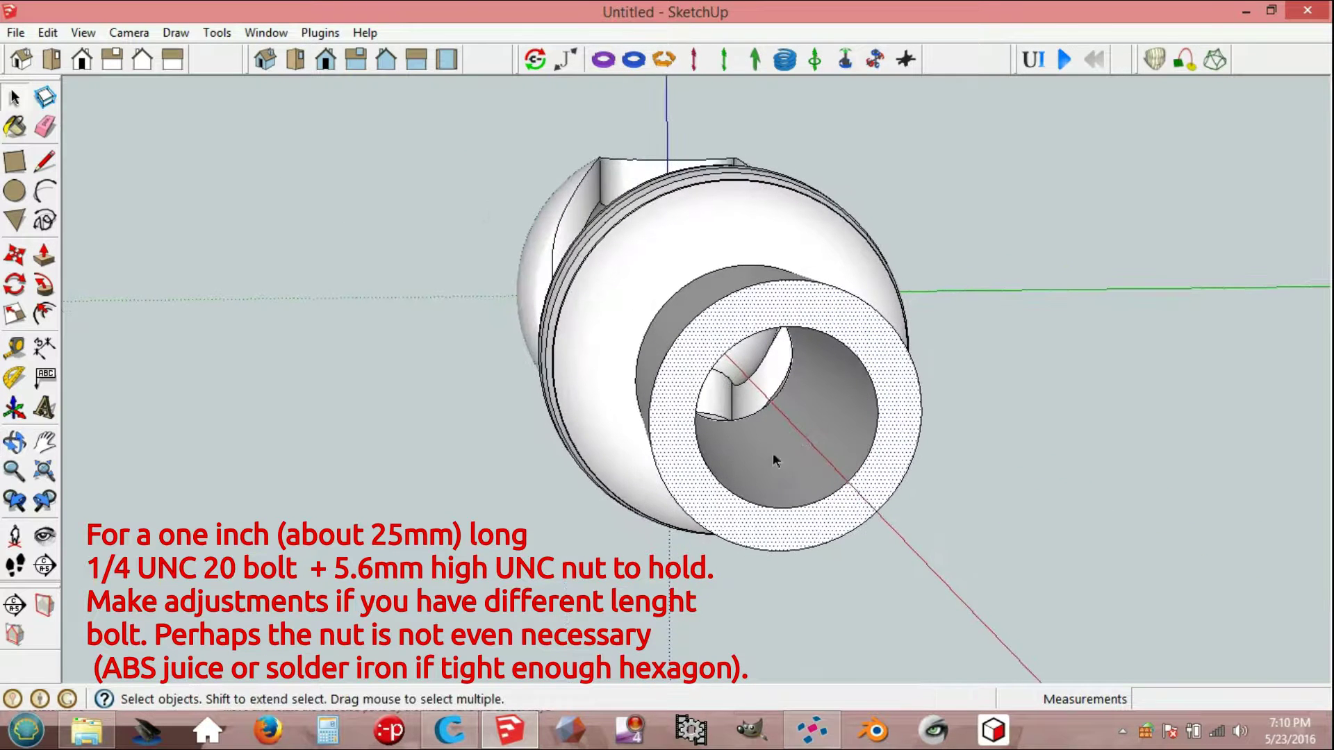
pyautogui.scroll(2, 765, 456)
pyautogui.press('l')
pyautogui.click(744, 408)
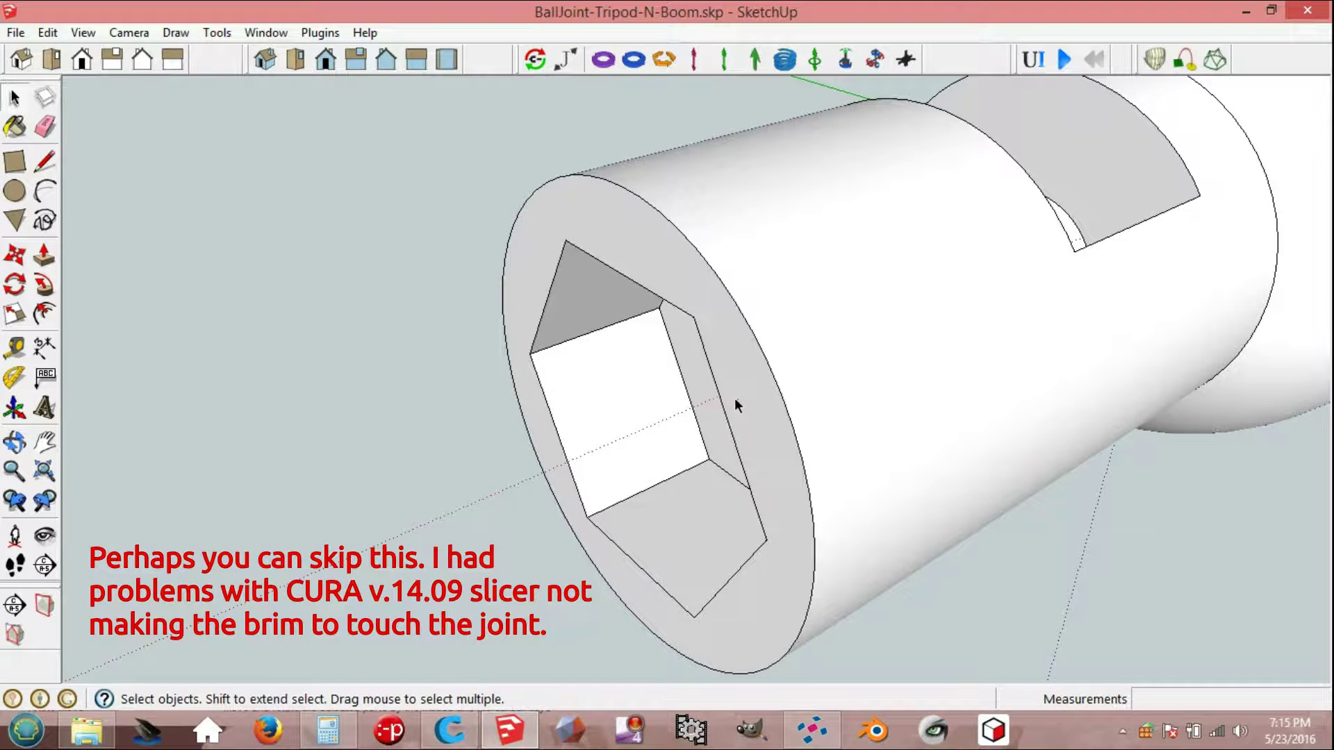
# Step: Explode the joint part whose cylindrical stem ends in a hexagonal recess, and clear the selection
pyautogui.moveTo(735, 398); pyautogui.dragTo(747, 393, button='middle')
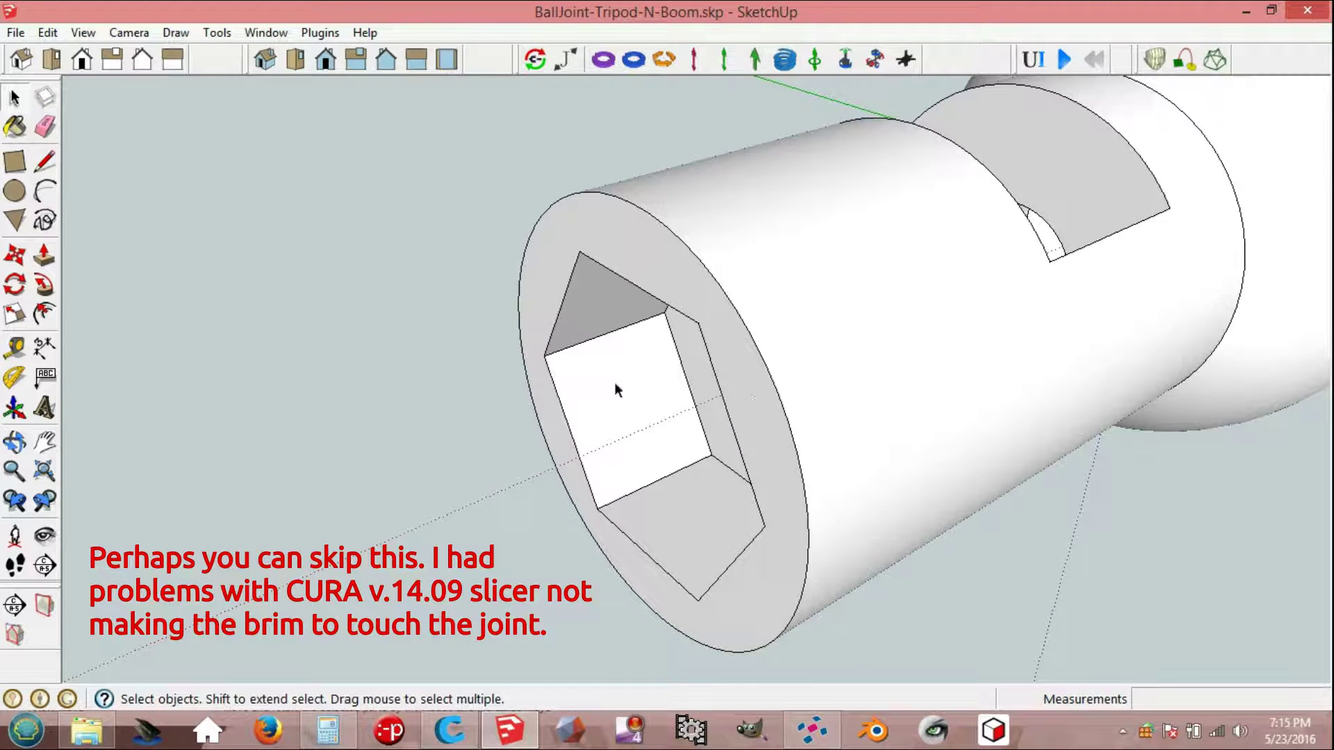
pyautogui.click(631, 236)
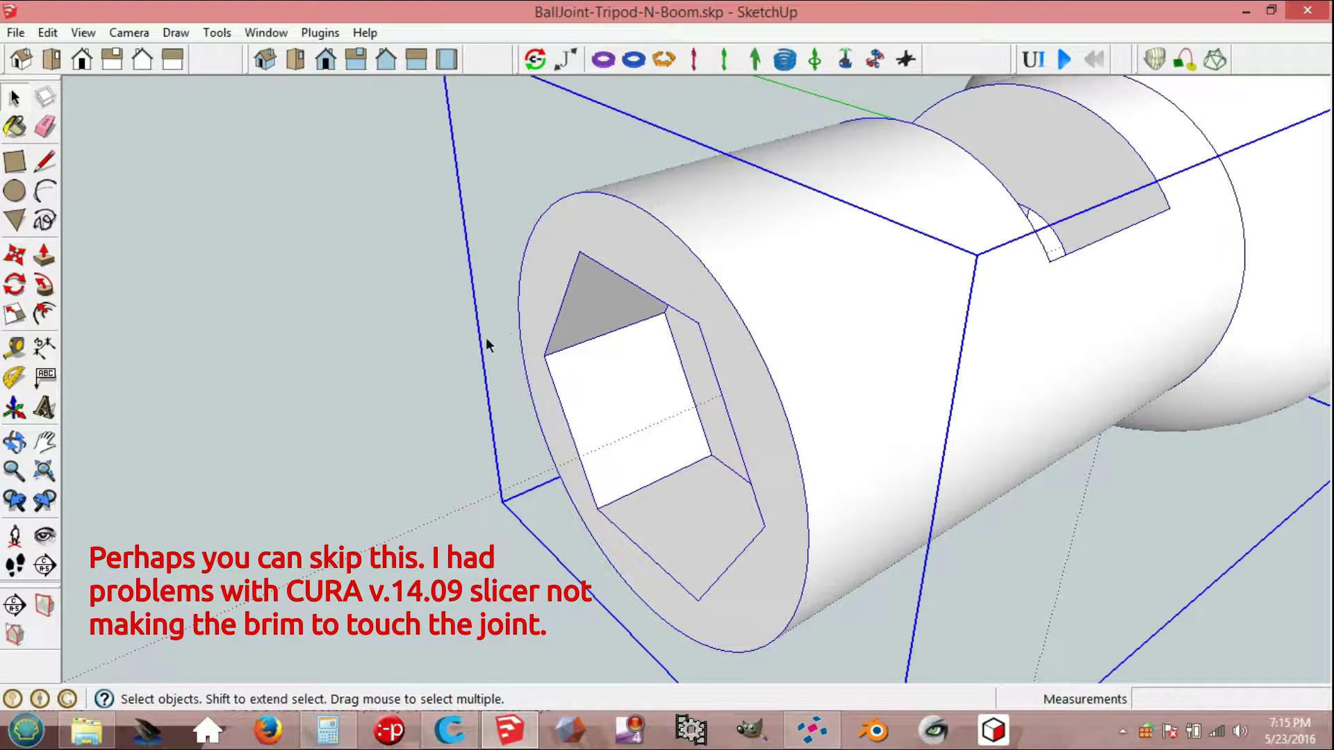
pyautogui.rightClick(650, 248)
pyautogui.click(716, 370)
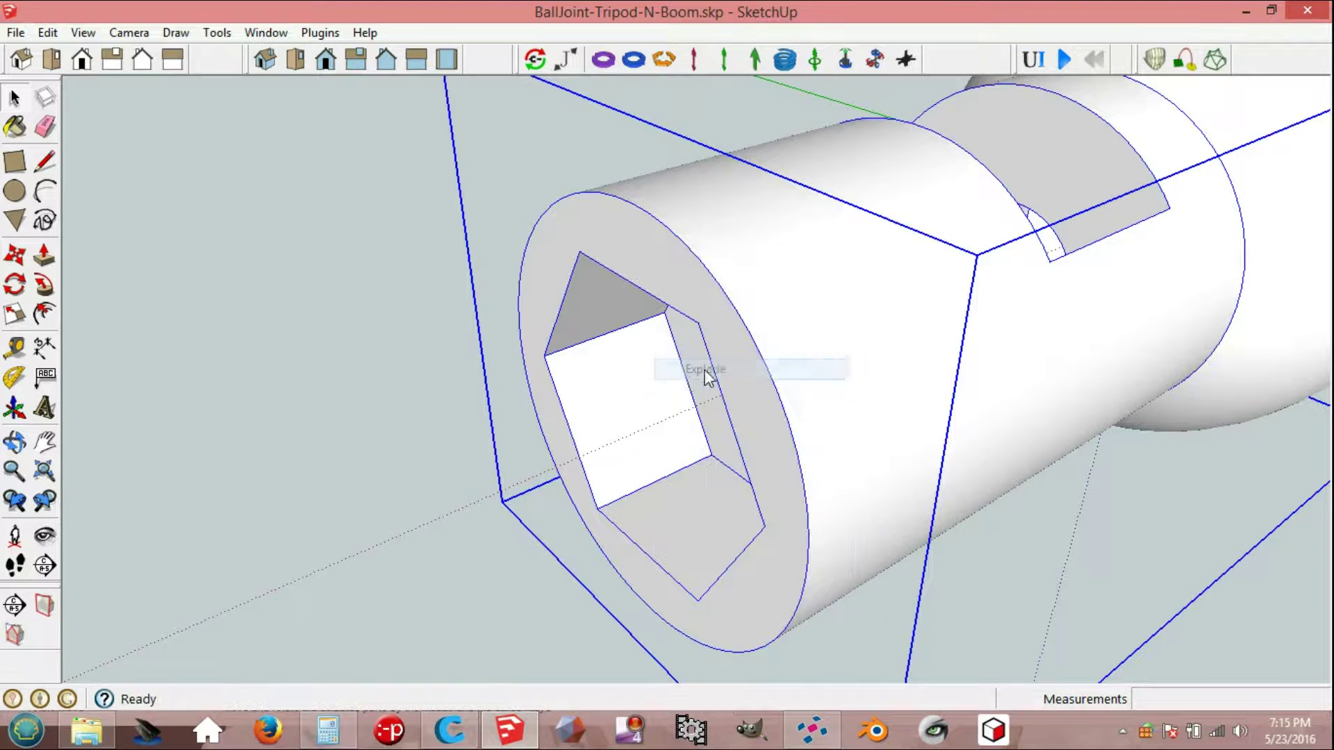
pyautogui.click(344, 324)
# Step: Offset the outer edge of the stem's end face outward by 500 mm to form a flange ring
pyautogui.click(575, 237)
pyautogui.click(44, 314)
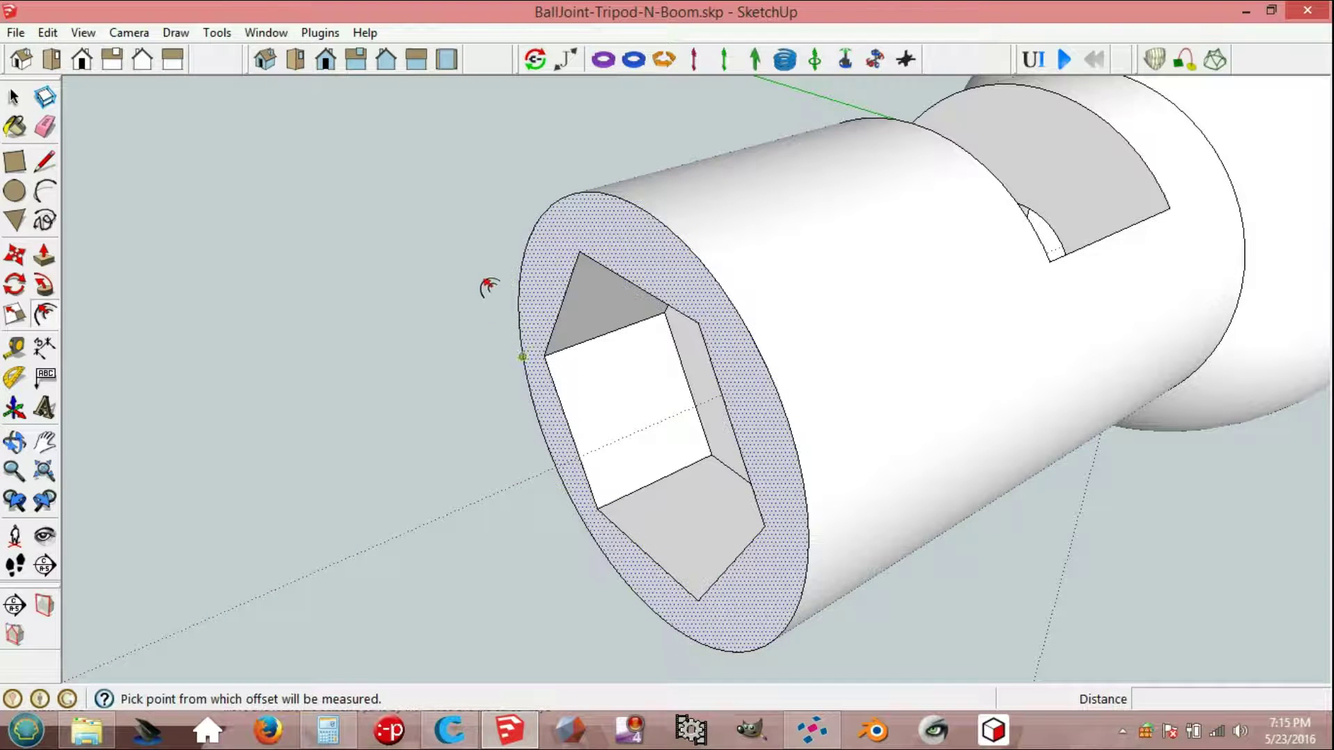
pyautogui.click(526, 250)
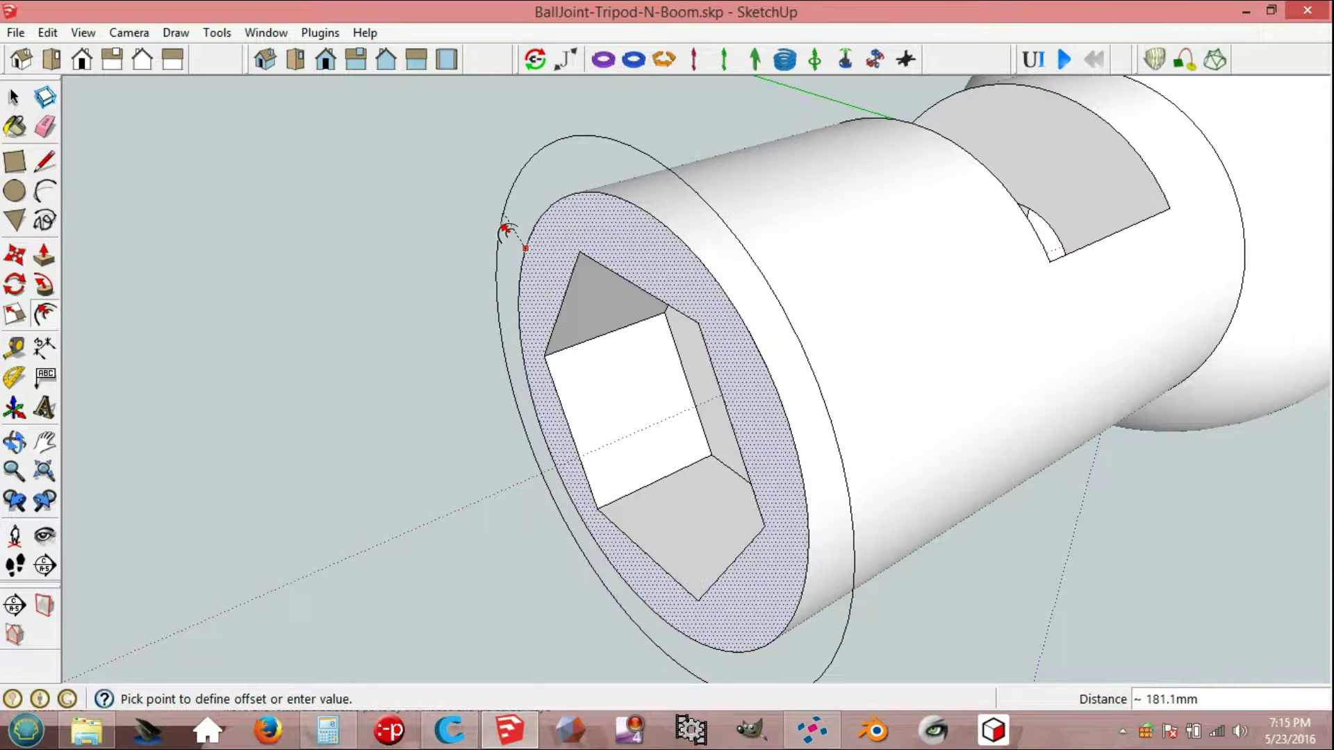
pyautogui.write('500')
pyautogui.press('Return')
pyautogui.press('space')
# Step: Thicken the flange ring by pushing its stem-side face 30 mm
pyautogui.moveTo(576, 252); pyautogui.dragTo(577, 298, button='middle')
pyautogui.click(258, 243)
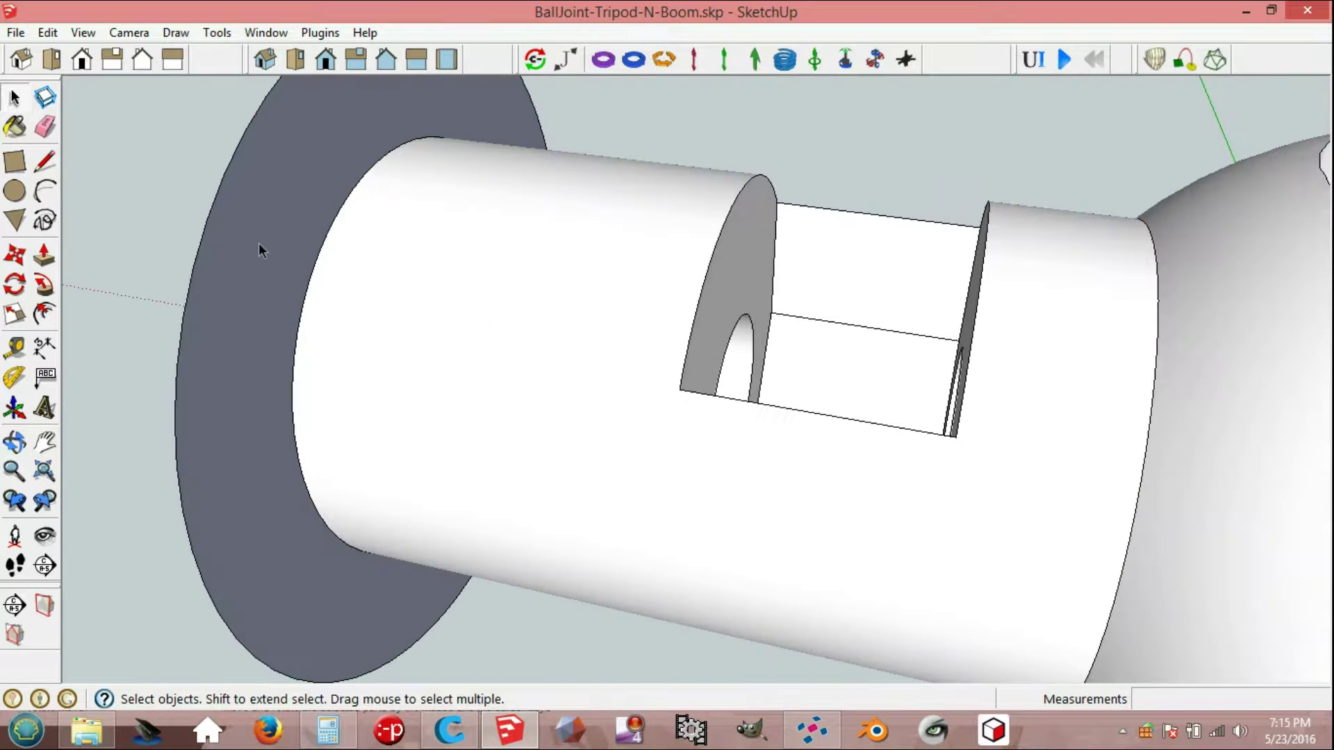
pyautogui.press('p')
pyautogui.click(261, 257)
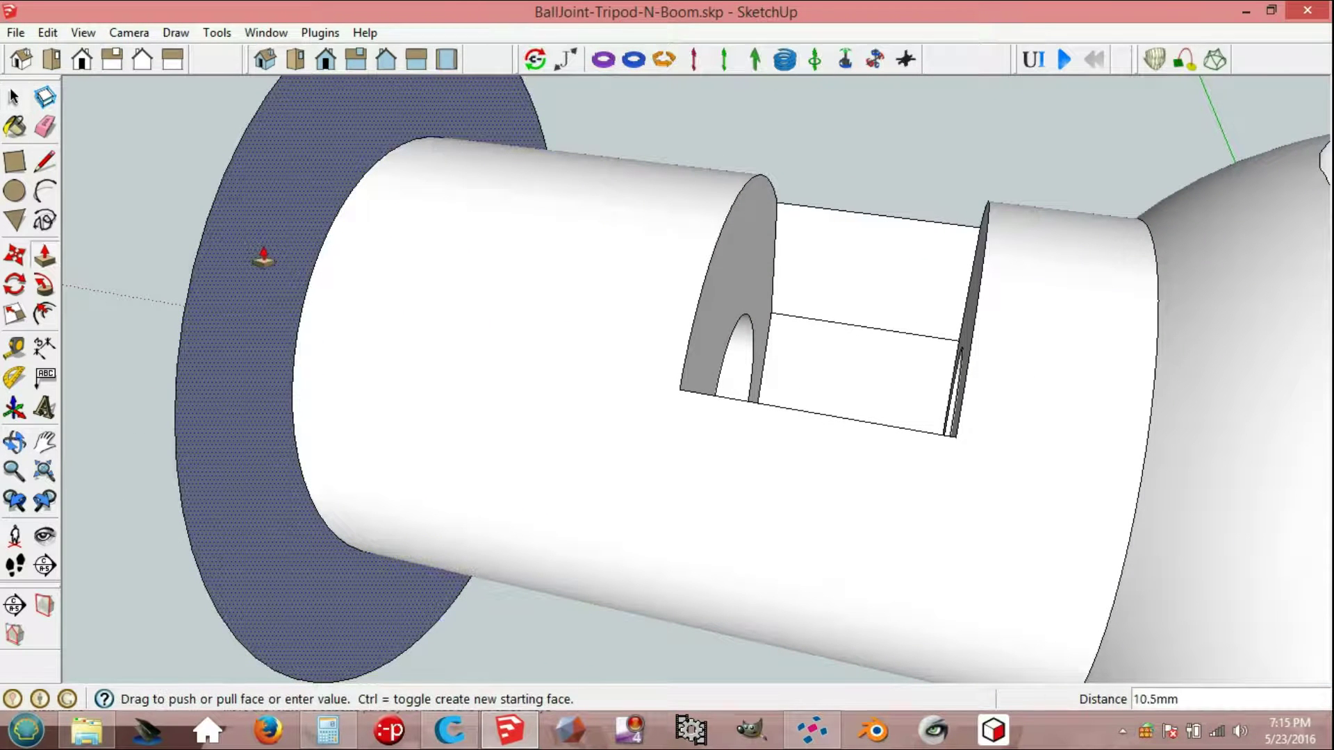
pyautogui.write('3')
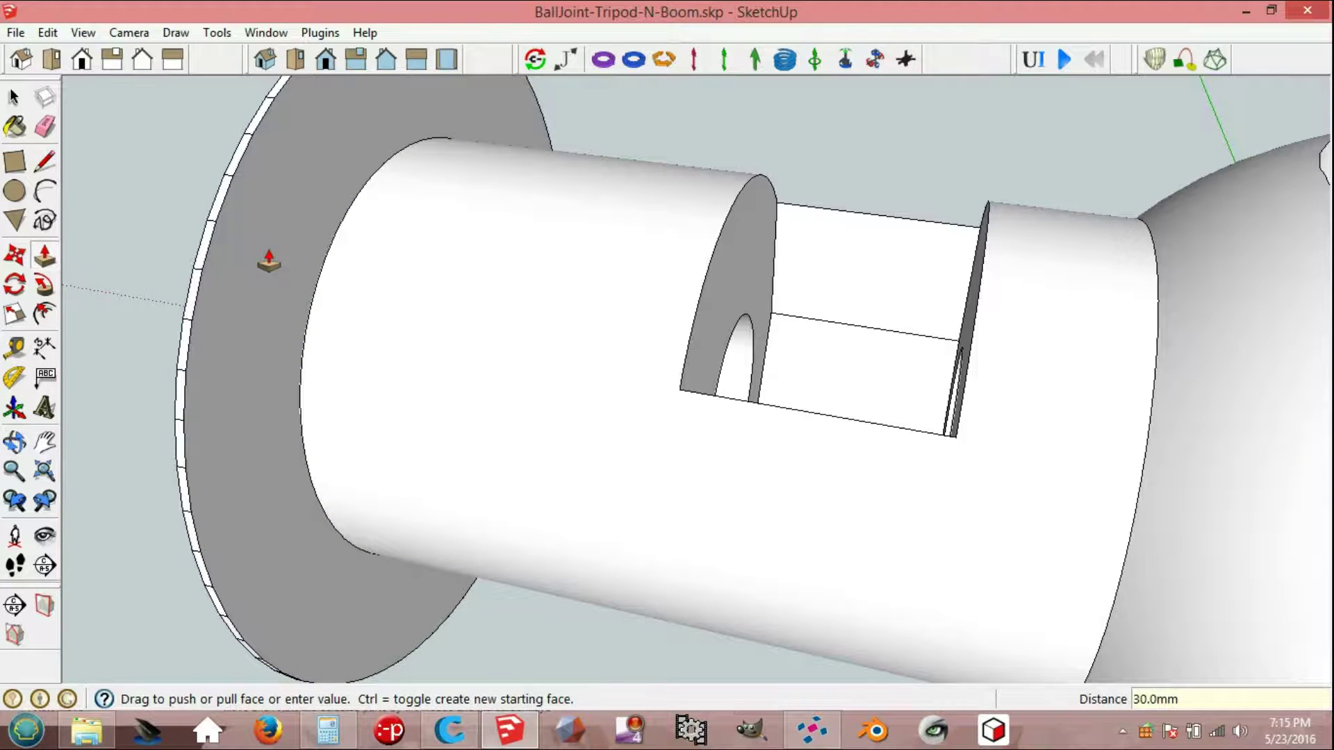
pyautogui.press('space')
pyautogui.moveTo(182, 324); pyautogui.dragTo(572, 363, button='middle')
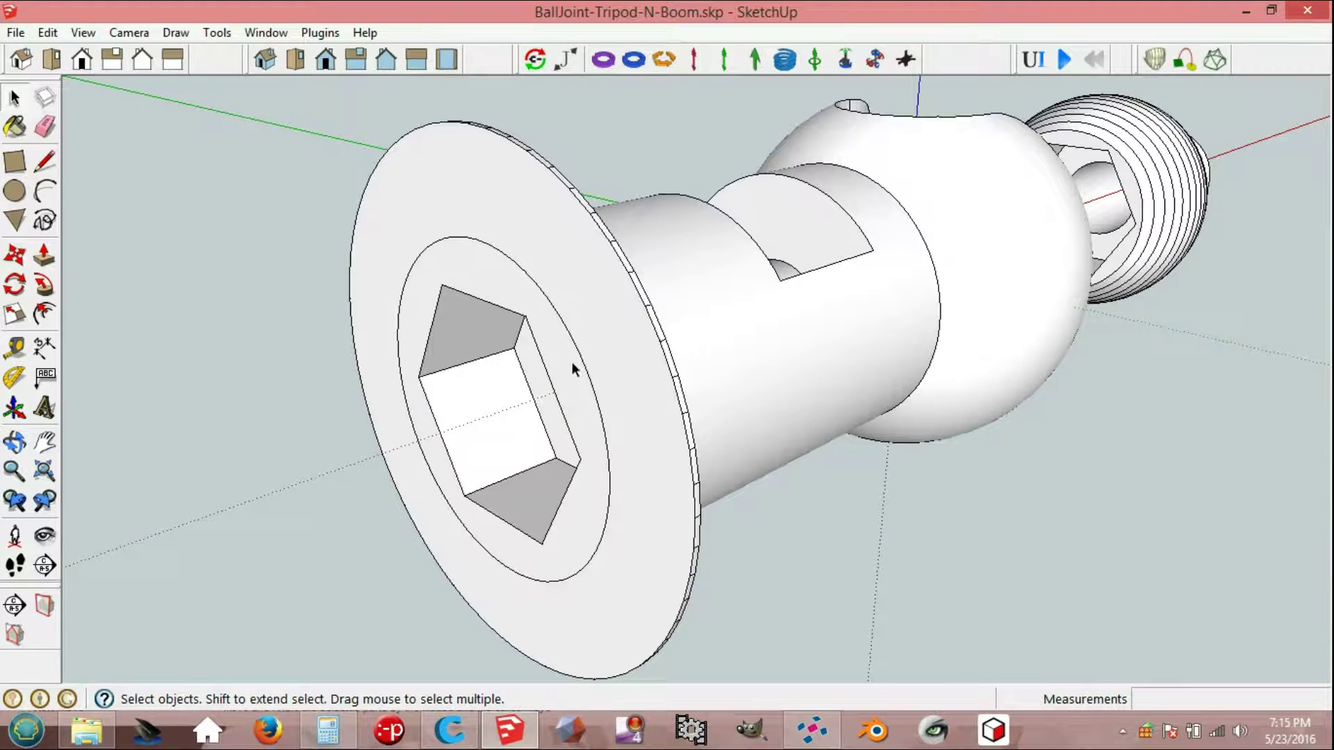
# Step: Place a section plane on the stem's end face, delete the internal cylindrical face inside the flange, and switch off the section display
pyautogui.click(43, 607)
pyautogui.scroll(1, 431, 521)
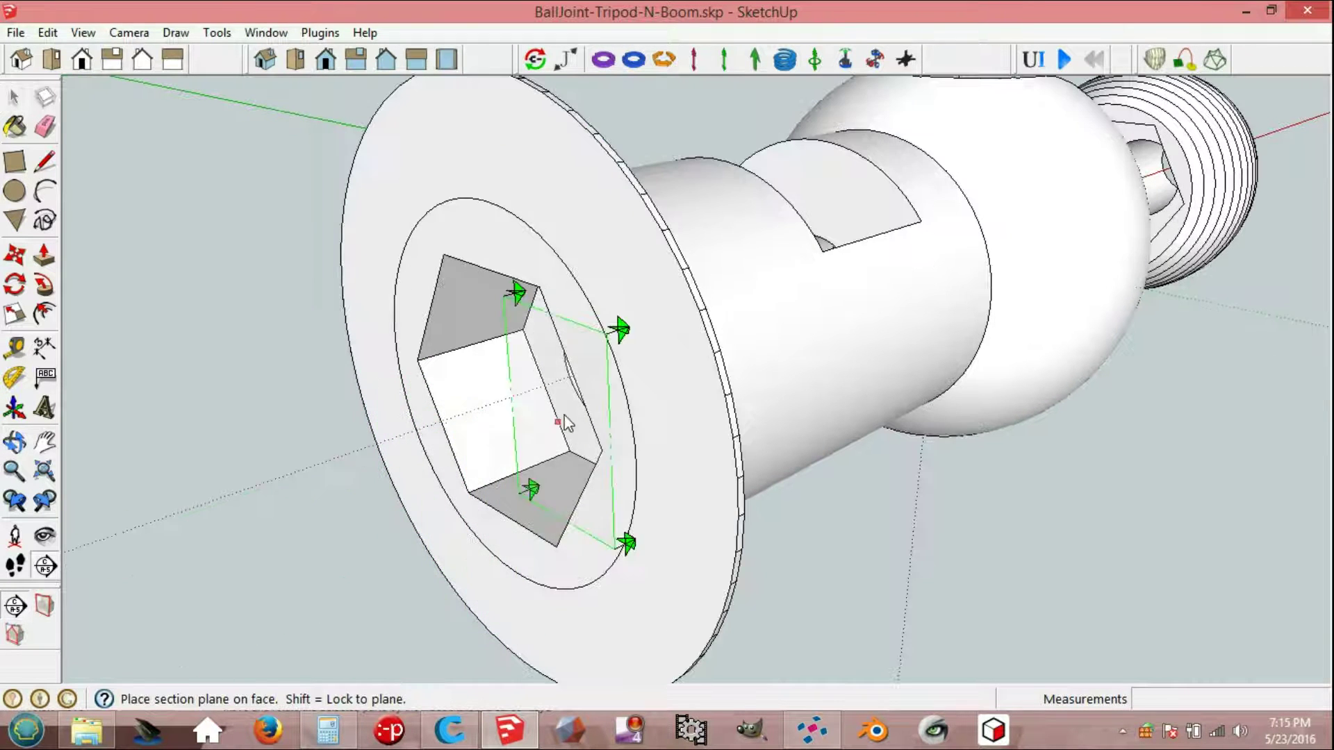
pyautogui.click(594, 379)
pyautogui.moveTo(611, 368); pyautogui.dragTo(594, 399, button='middle')
pyautogui.scroll(3, 586, 410)
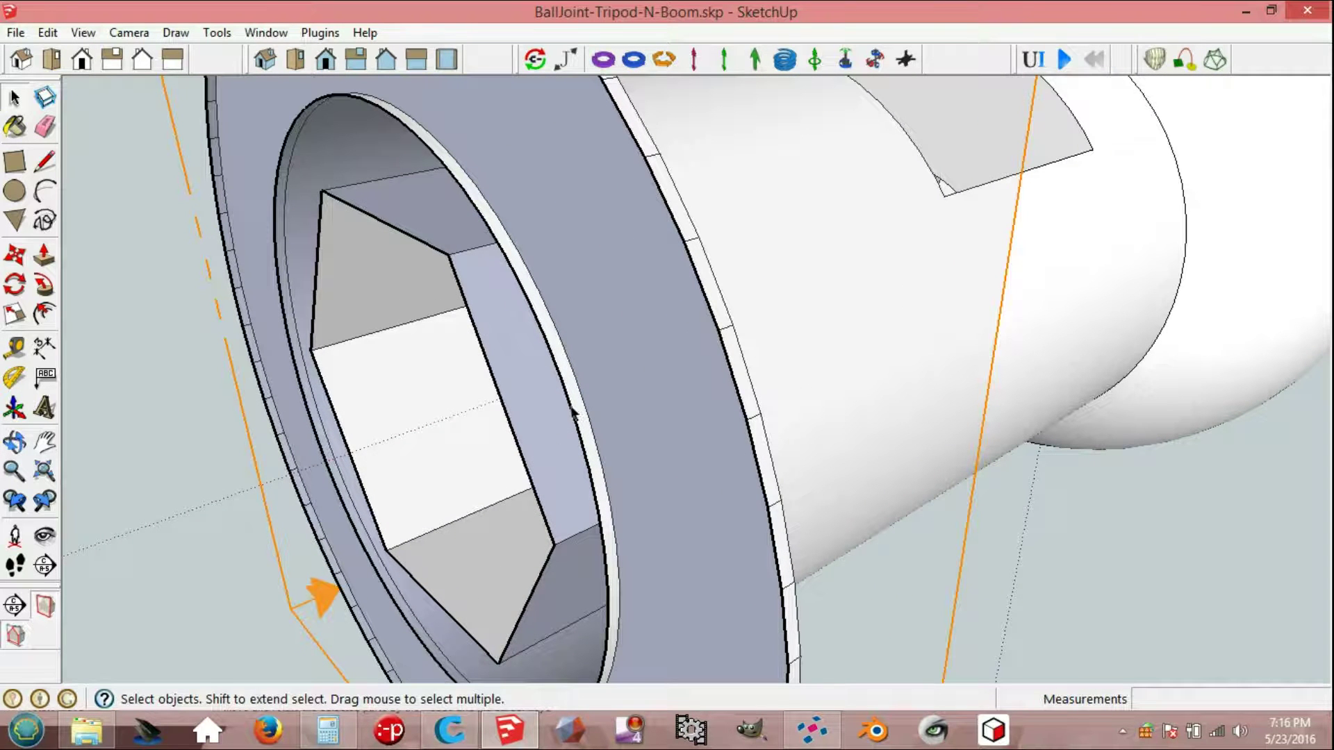
pyautogui.click(576, 410)
pyautogui.press('Delete')
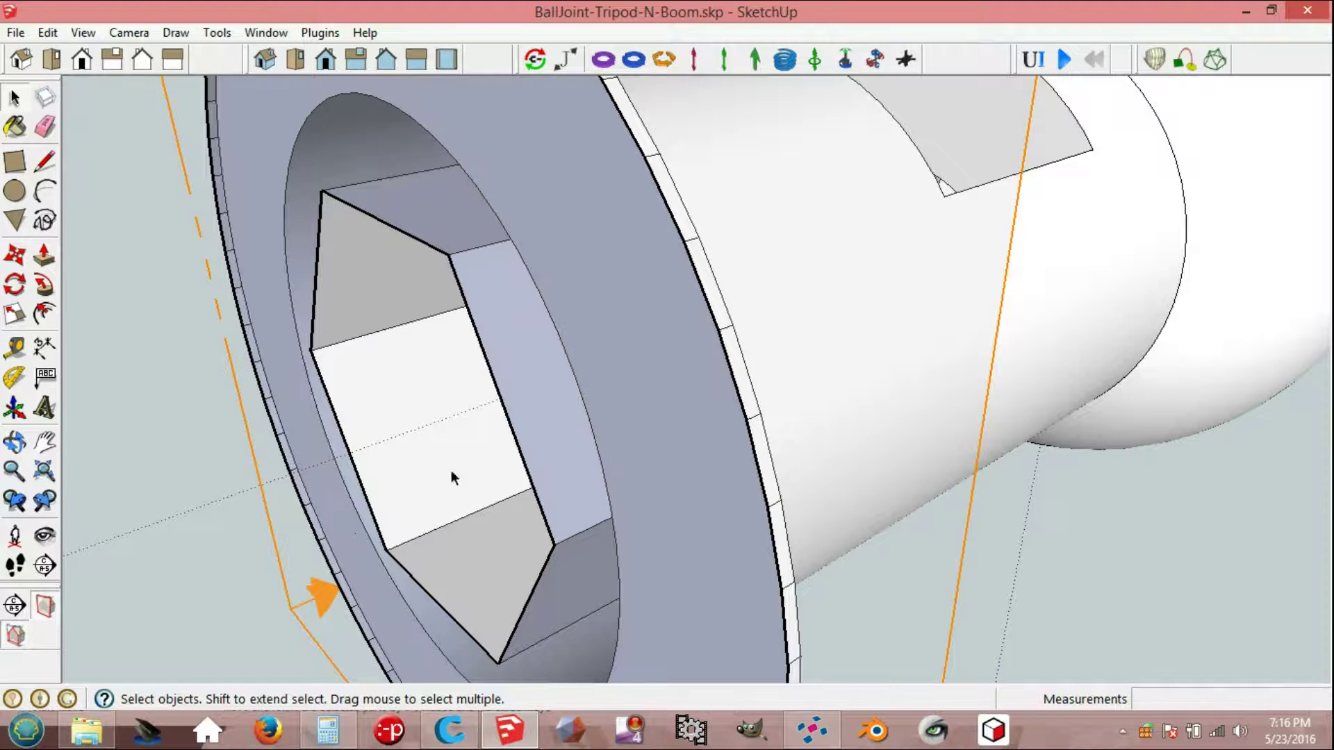
pyautogui.click(45, 606)
pyautogui.click(15, 634)
# Step: Inspect the flanged socket part for errors with Solid Inspector
pyautogui.scroll(-4, 248, 475)
pyautogui.scroll(-3, 248, 475)
pyautogui.moveTo(262, 460); pyautogui.dragTo(583, 472, button='middle')
pyautogui.click(217, 32)
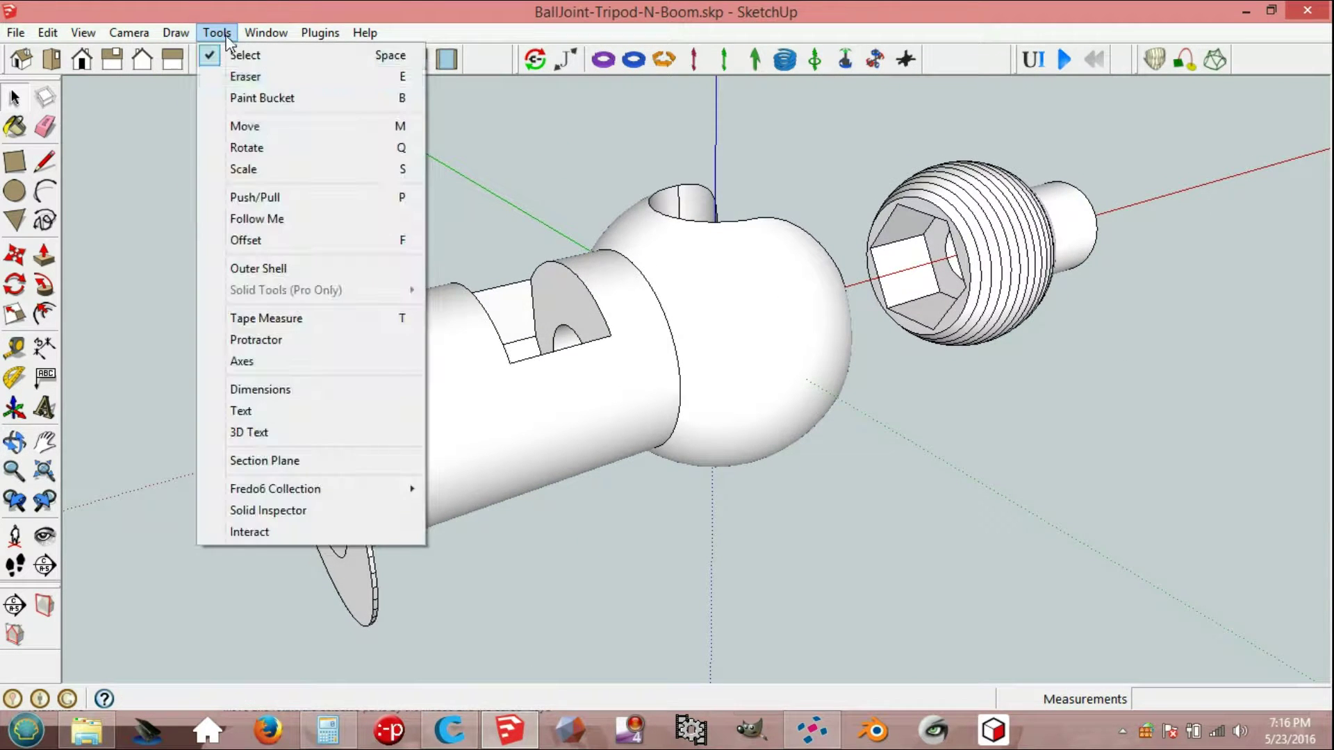
pyautogui.click(275, 510)
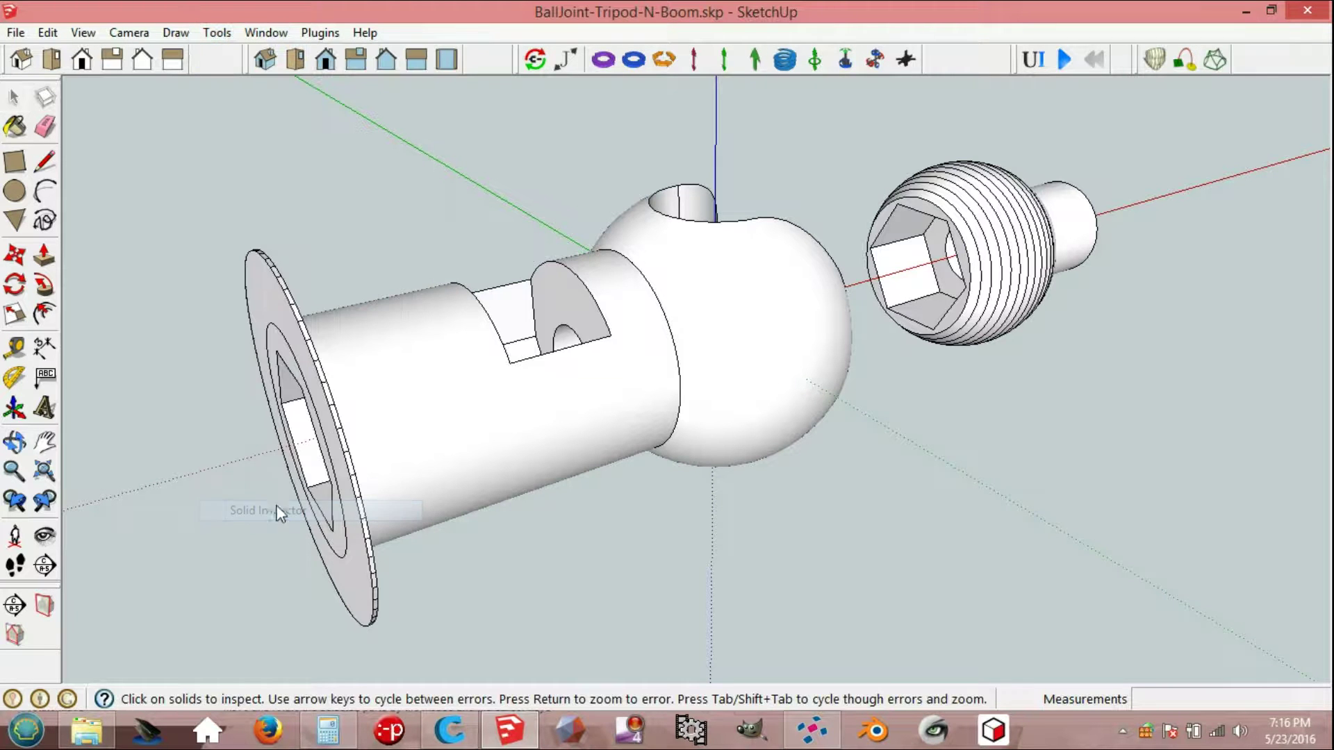
pyautogui.moveTo(746, 416); pyautogui.dragTo(864, 393, button='middle')
pyautogui.scroll(2, 825, 363)
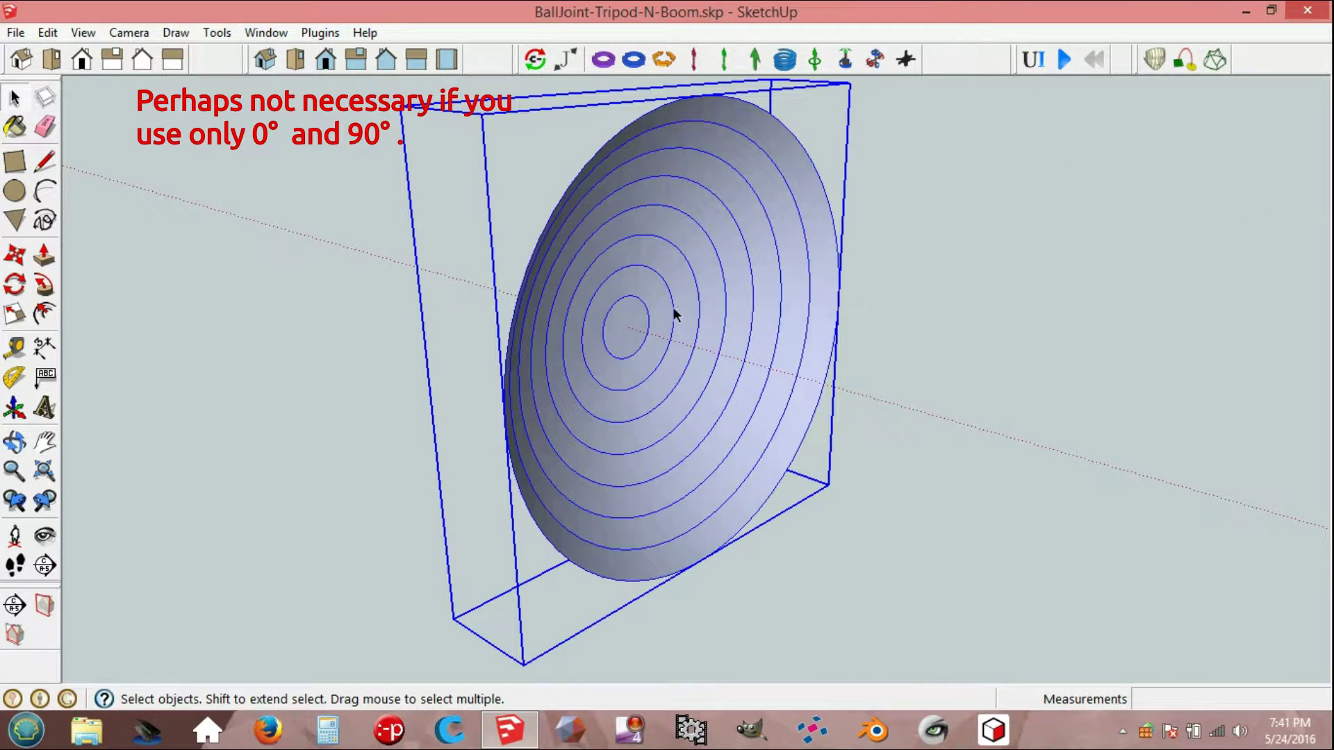
# Step: Explode the domed cap group and draw a line about 935 mm long from its centre along the red axis
pyautogui.rightClick(673, 307)
pyautogui.click(723, 431)
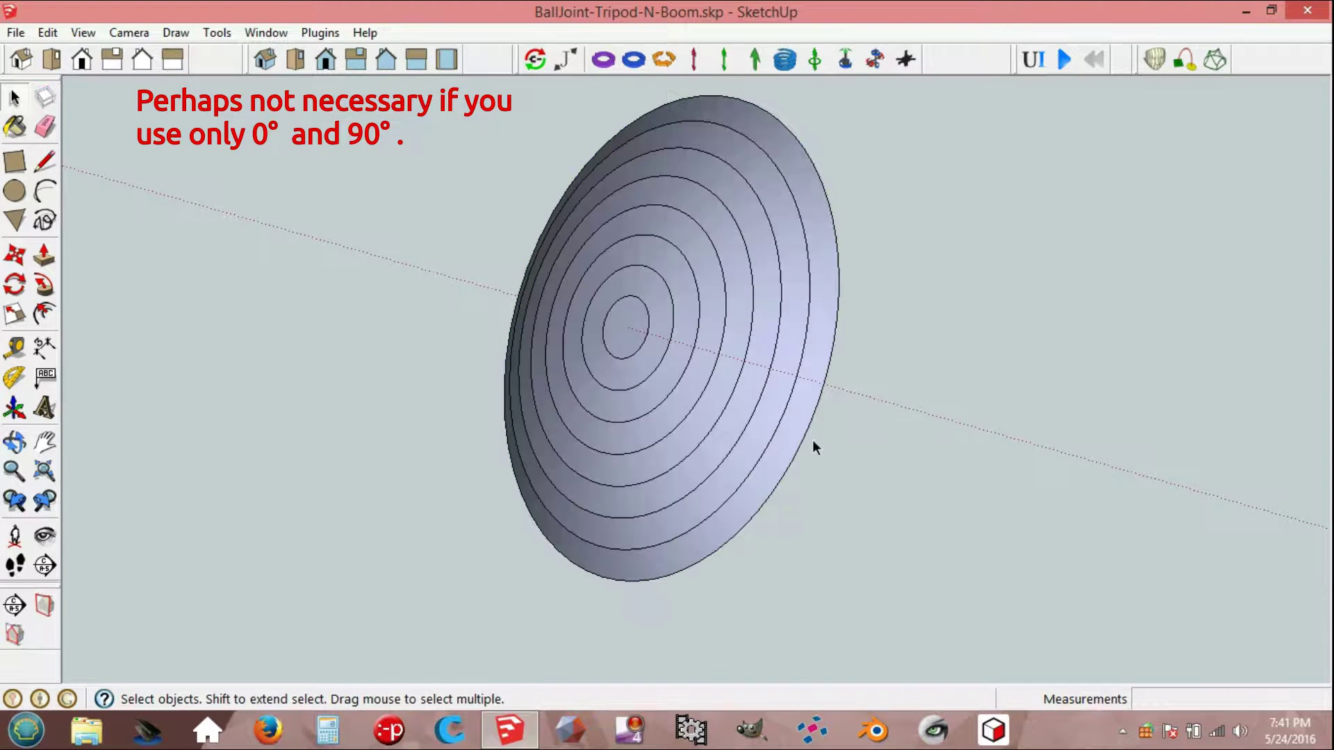
pyautogui.press('l')
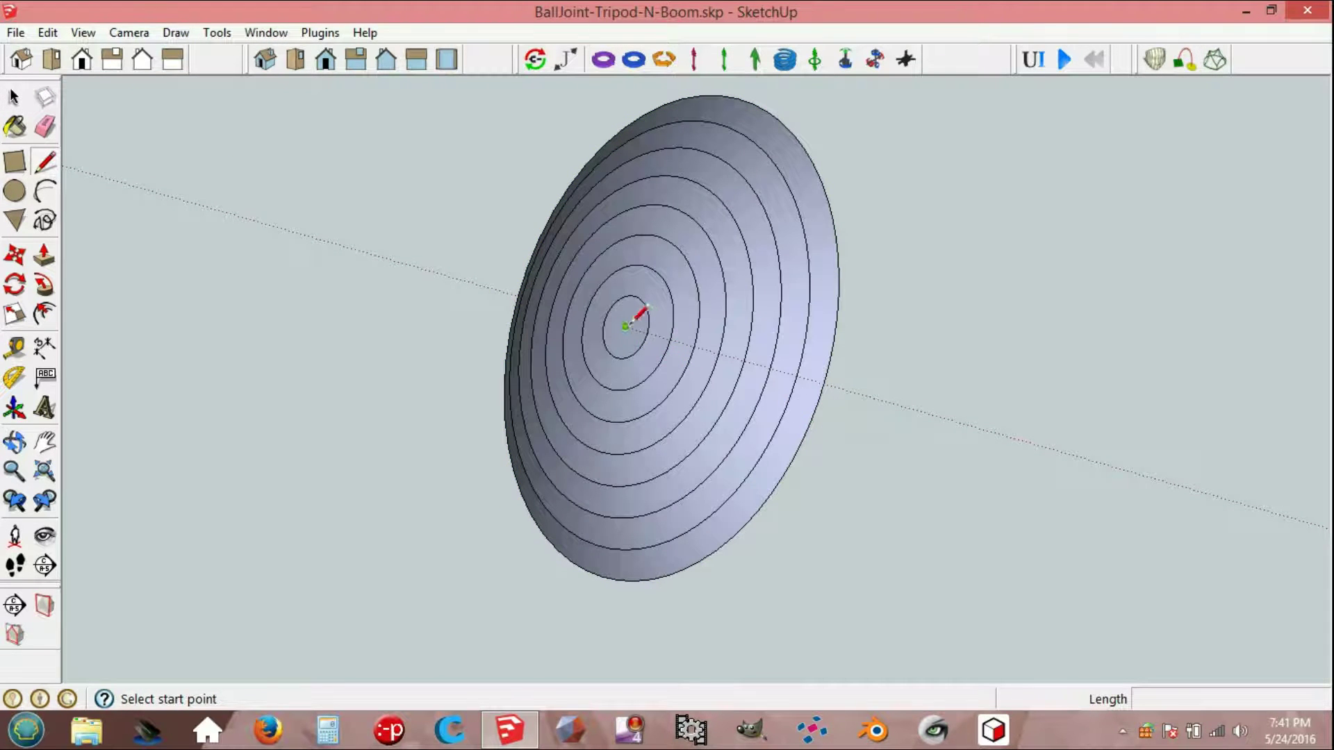
pyautogui.click(626, 326)
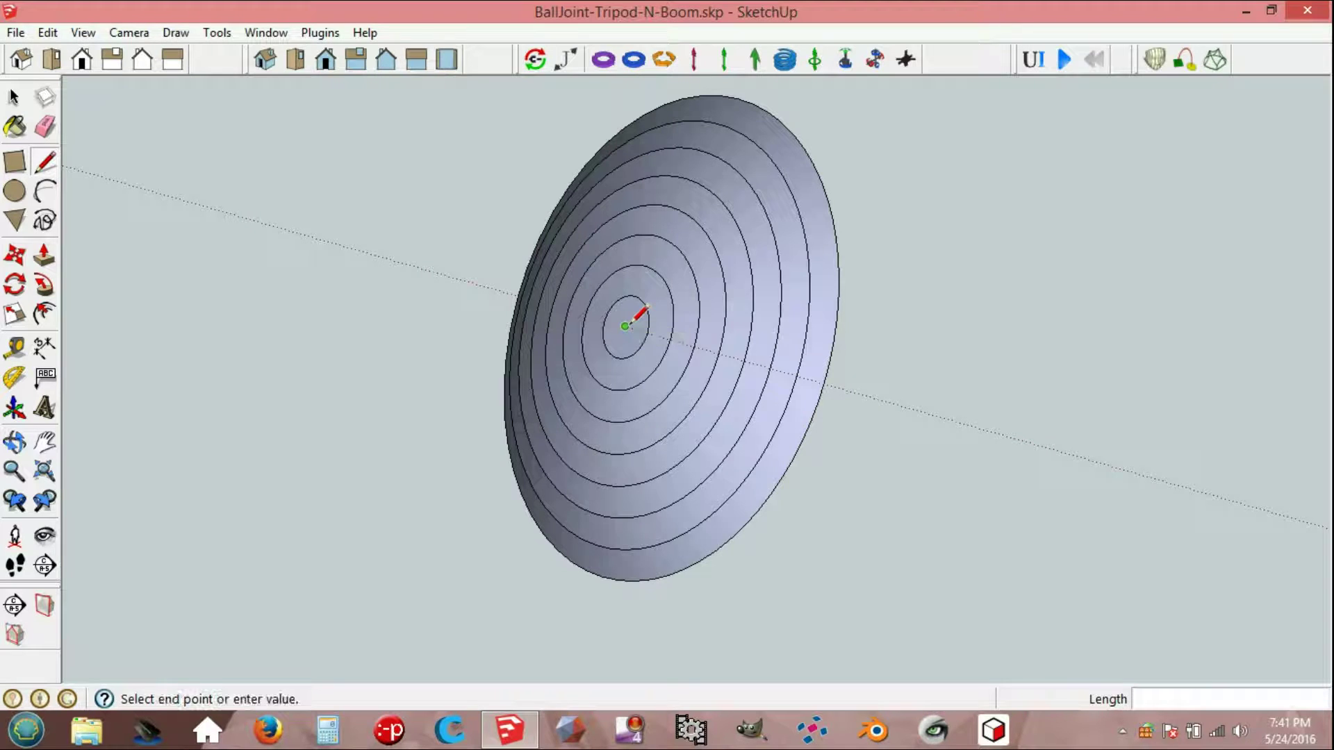
pyautogui.click(887, 401)
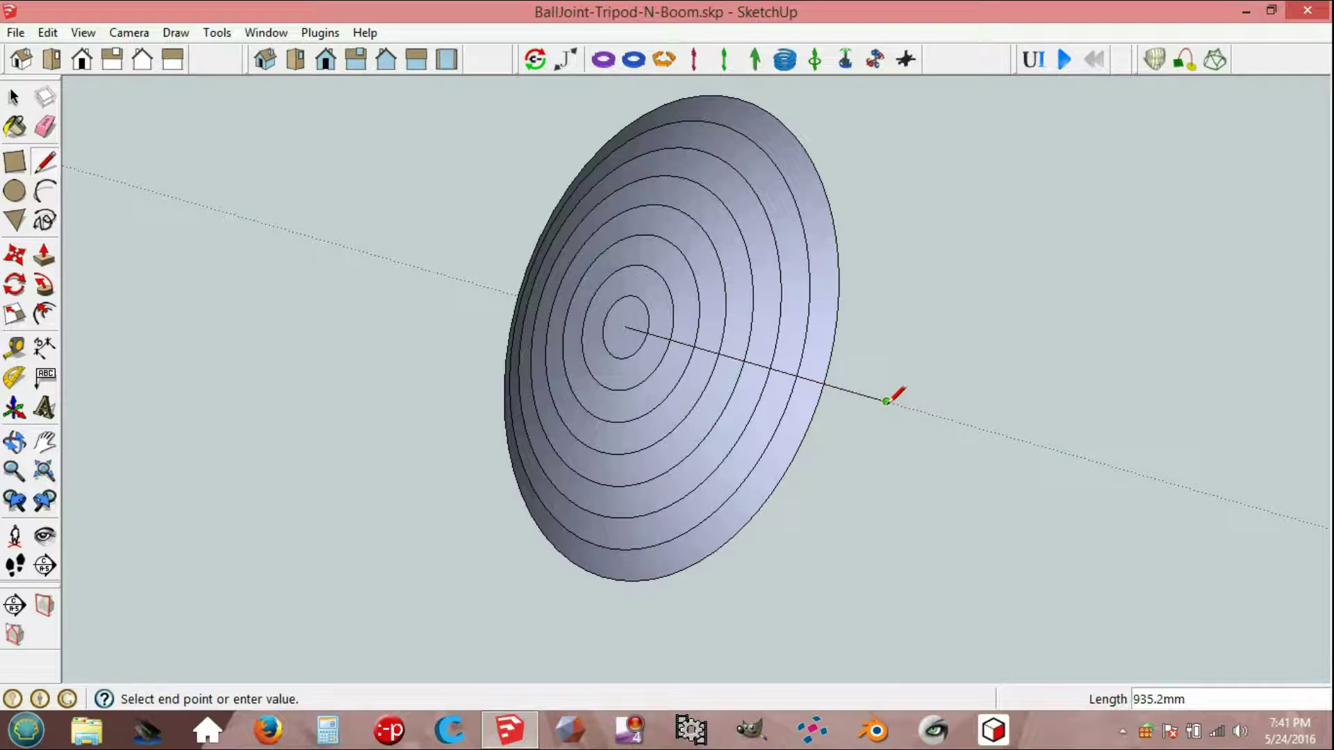
pyautogui.press('Escape')
pyautogui.press('p')
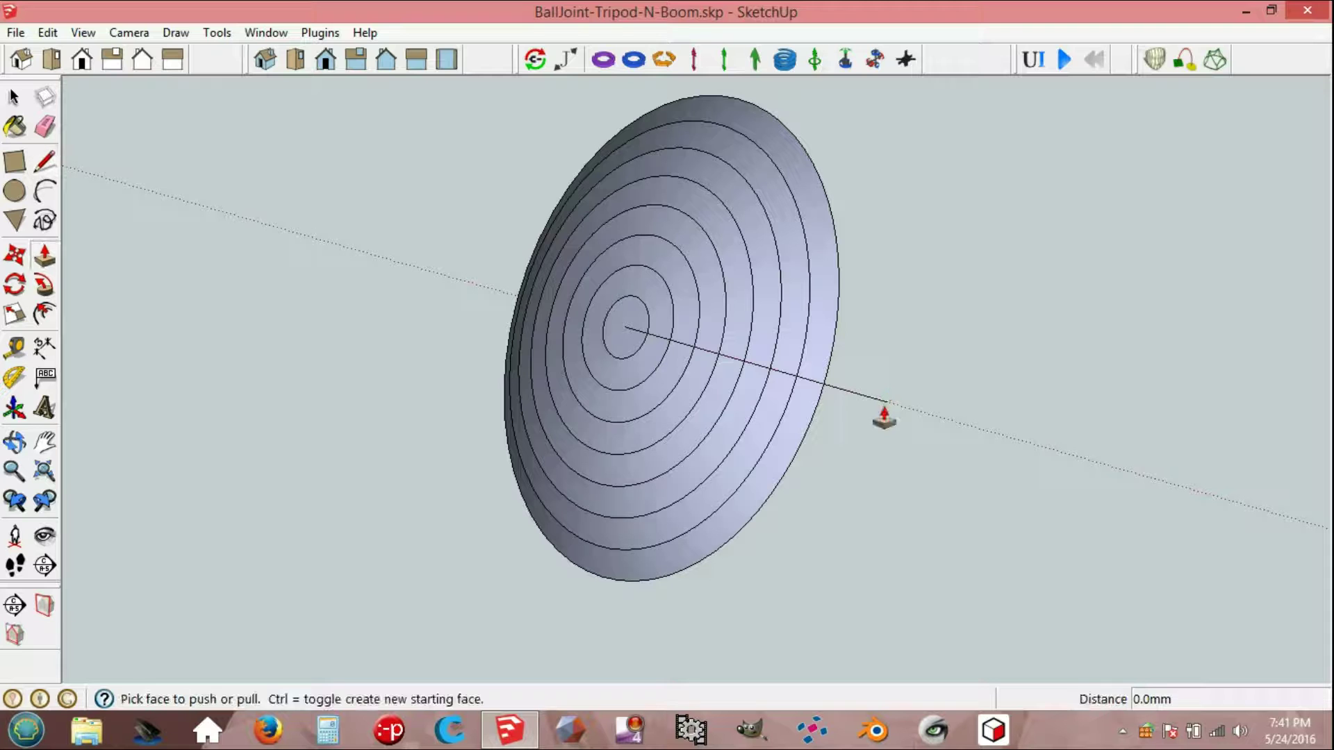
# Step: Close the dome's open side by drawing a line across its rim, and erase that line to leave one circular face
pyautogui.press('l')
pyautogui.click(719, 96)
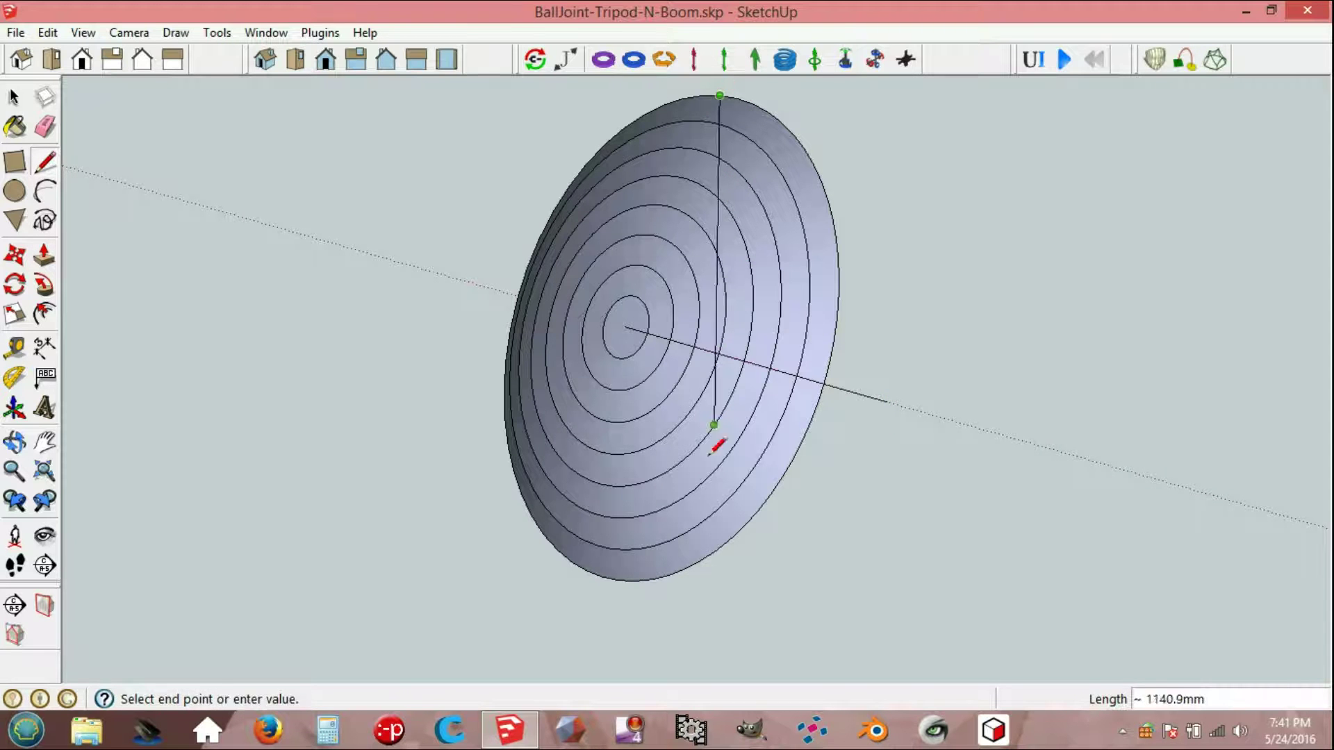
pyautogui.click(667, 574)
pyautogui.press('space')
pyautogui.moveTo(660, 580)
pyautogui.mouseDown(button='middle')
pyautogui.moveTo(795, 394)
pyautogui.moveTo(714, 364)
pyautogui.mouseUp(button='middle')
pyautogui.press('e')
pyautogui.click(684, 294)
pyautogui.scroll(-1, 688, 295)
pyautogui.scroll(2, 689, 297)
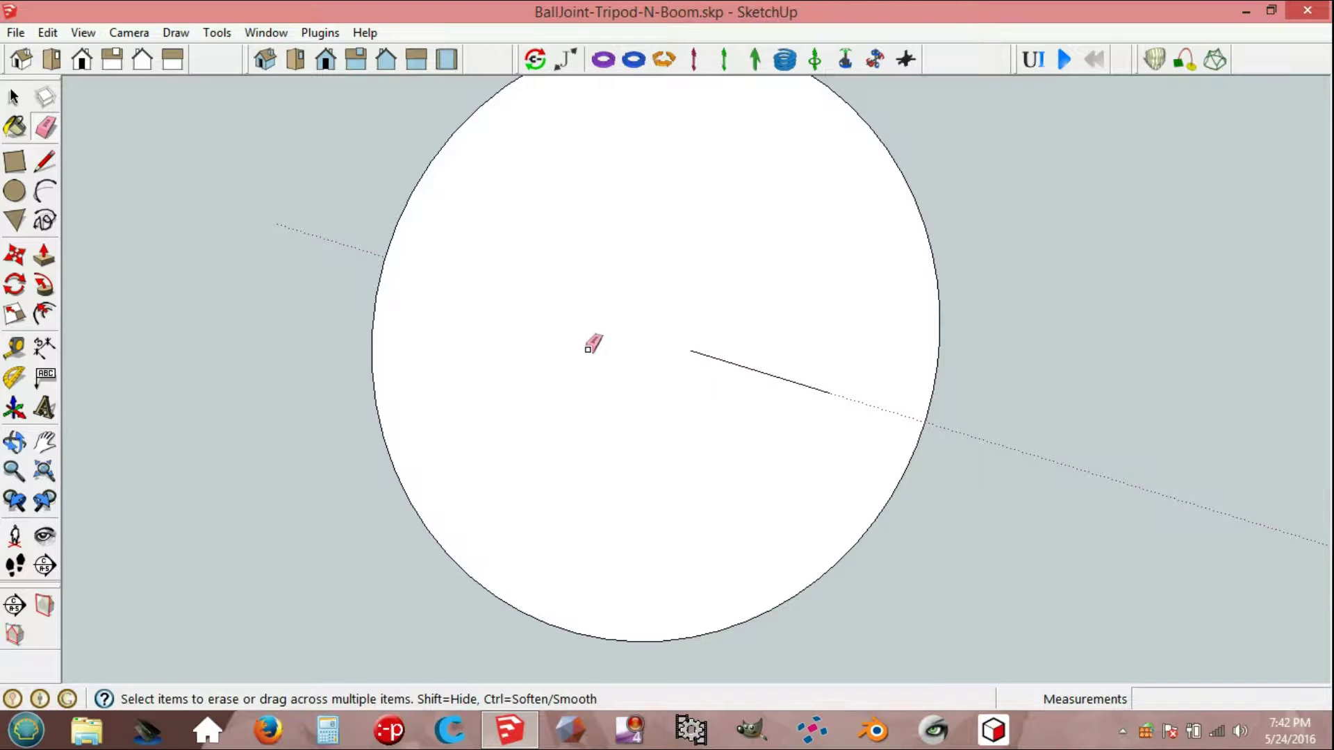
# Step: Draw a six-sided polygon with a 560 mm radius on the circular face, centred where the axis line meets it
pyautogui.press('space')
pyautogui.click(176, 33)
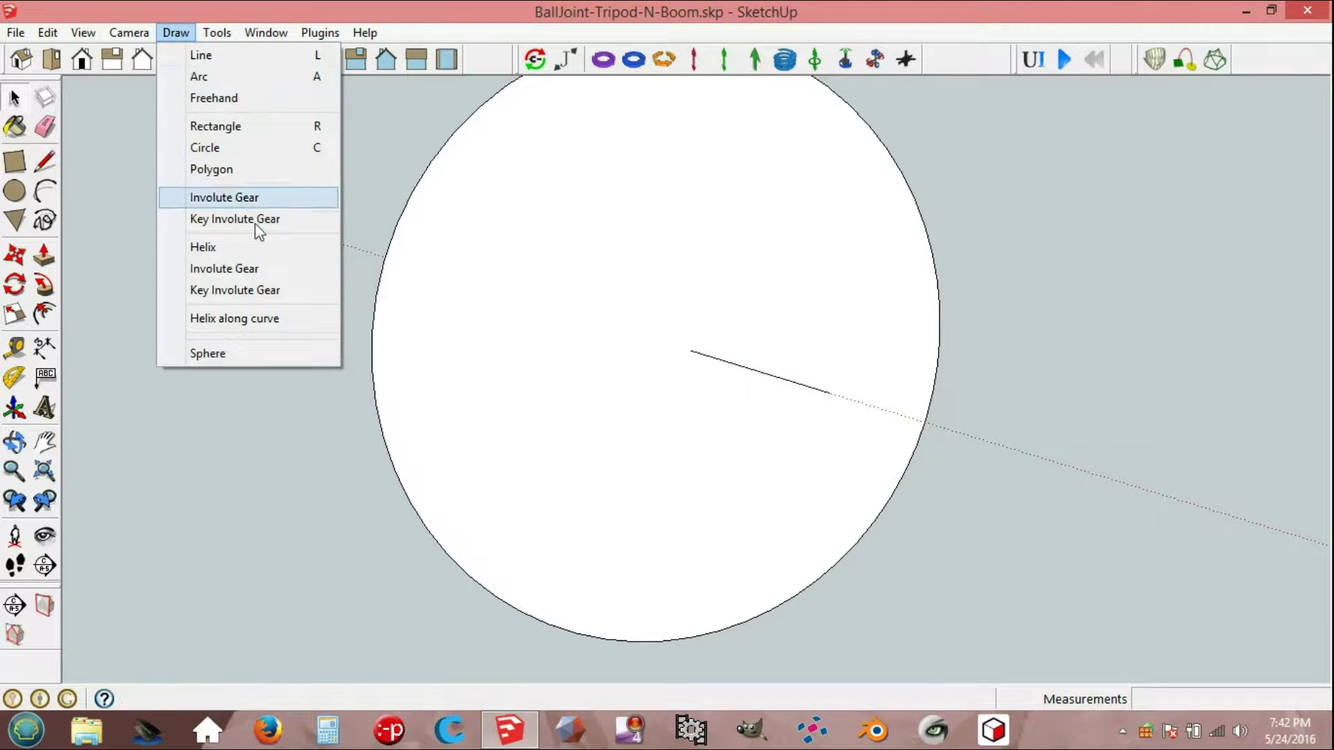
pyautogui.click(215, 169)
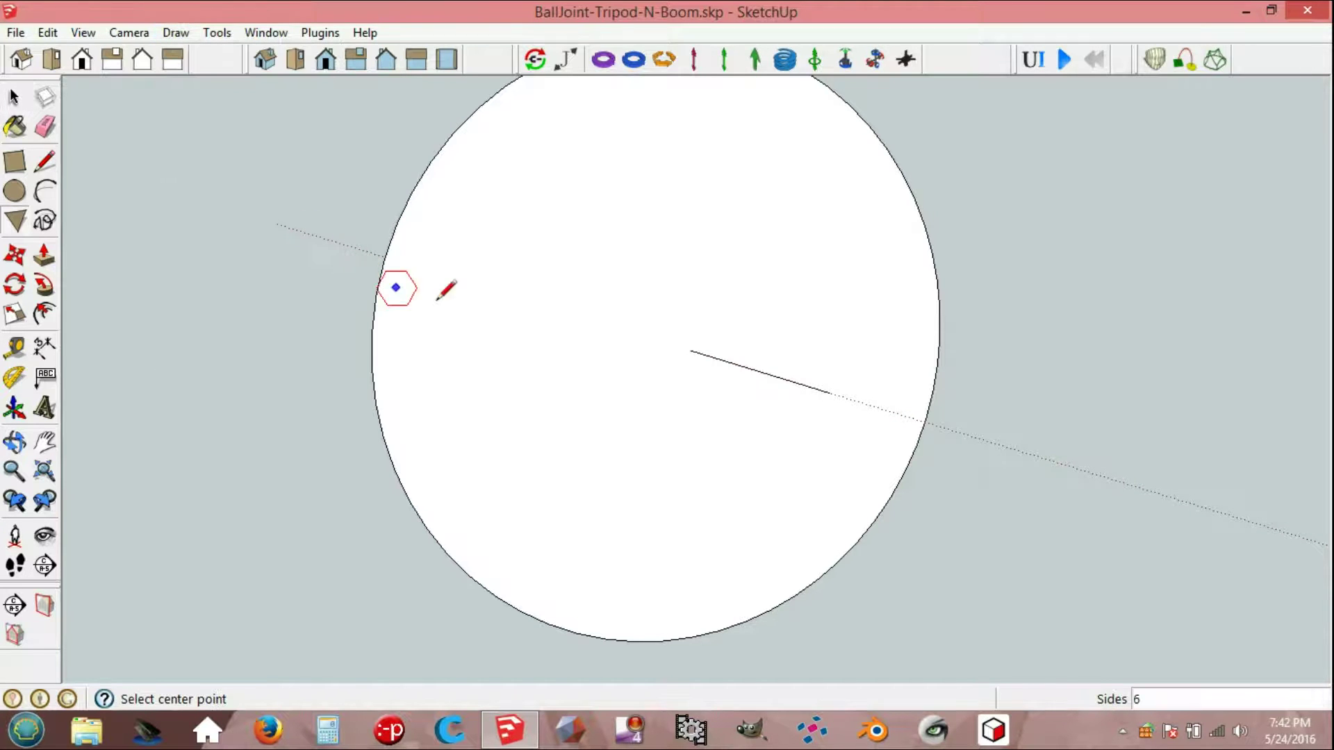
pyautogui.click(691, 350)
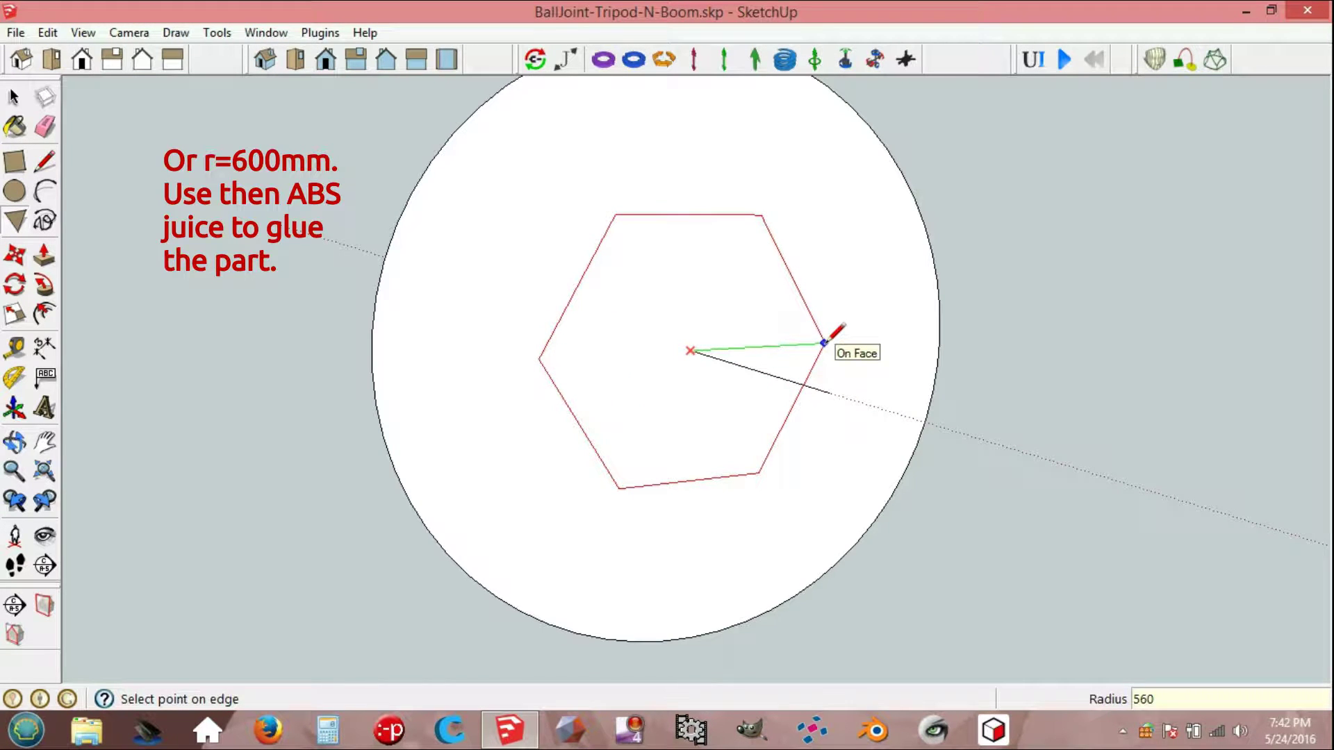
pyautogui.press('Return')
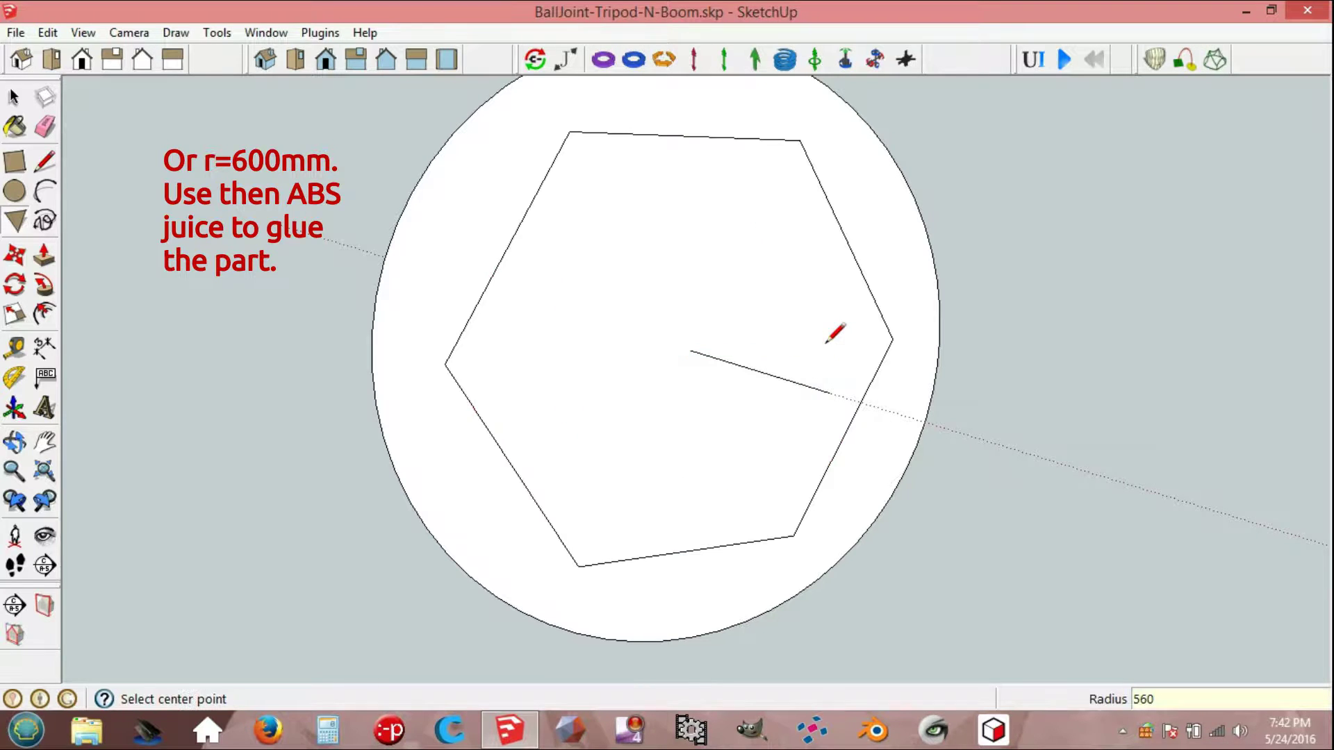
pyautogui.press('space')
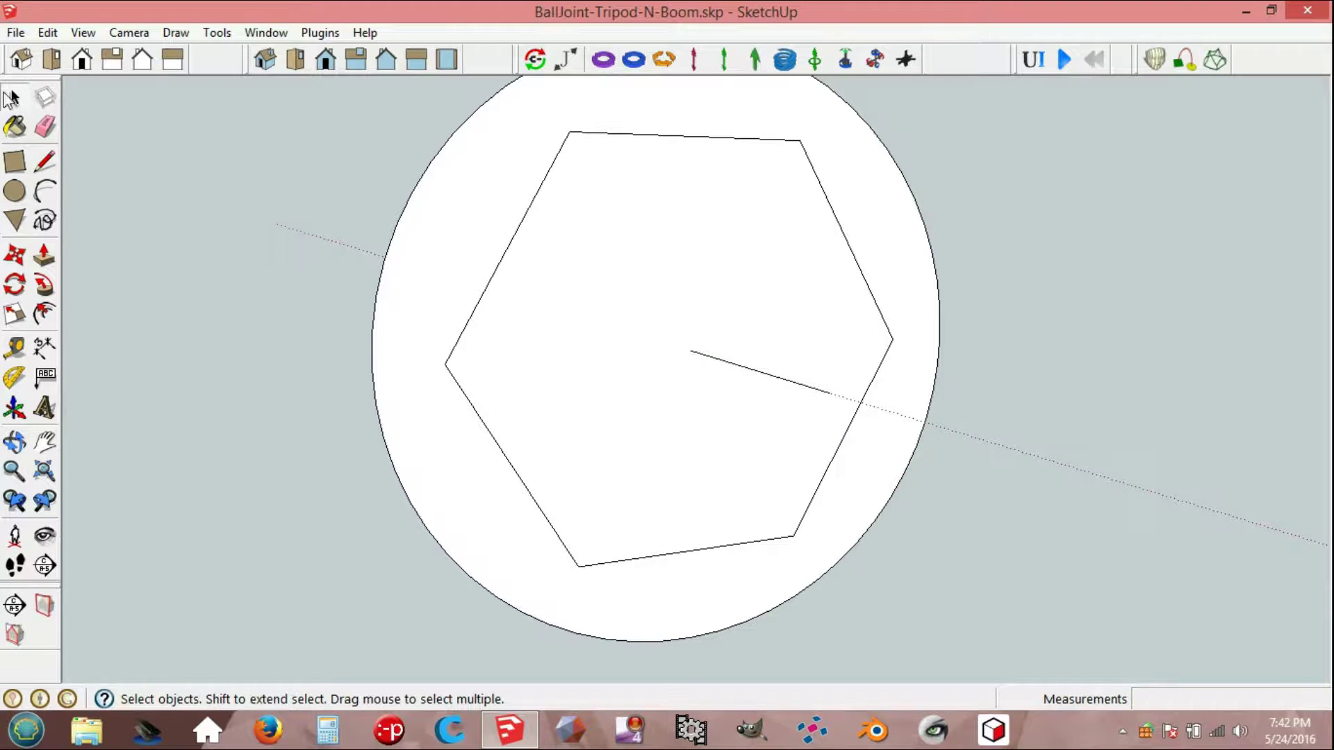
# Step: Pull the hexagonal face 200 mm out from the cap's flat side
pyautogui.moveTo(720, 381); pyautogui.dragTo(641, 344, button='middle')
pyautogui.click(641, 344)
pyautogui.scroll(-1, 640, 344)
pyautogui.press('p')
pyautogui.moveTo(641, 345); pyautogui.dragTo(673, 358)
pyautogui.write('2')
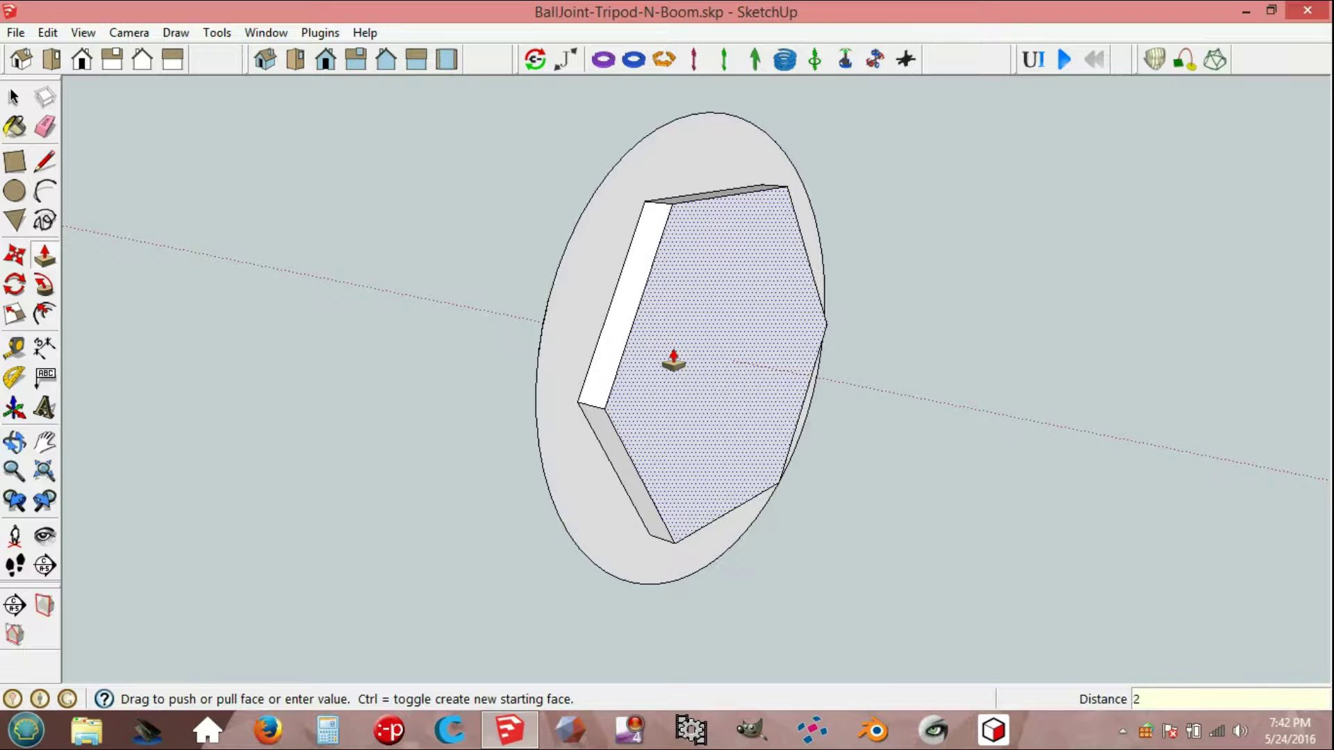
pyautogui.write('00')
pyautogui.press('Return')
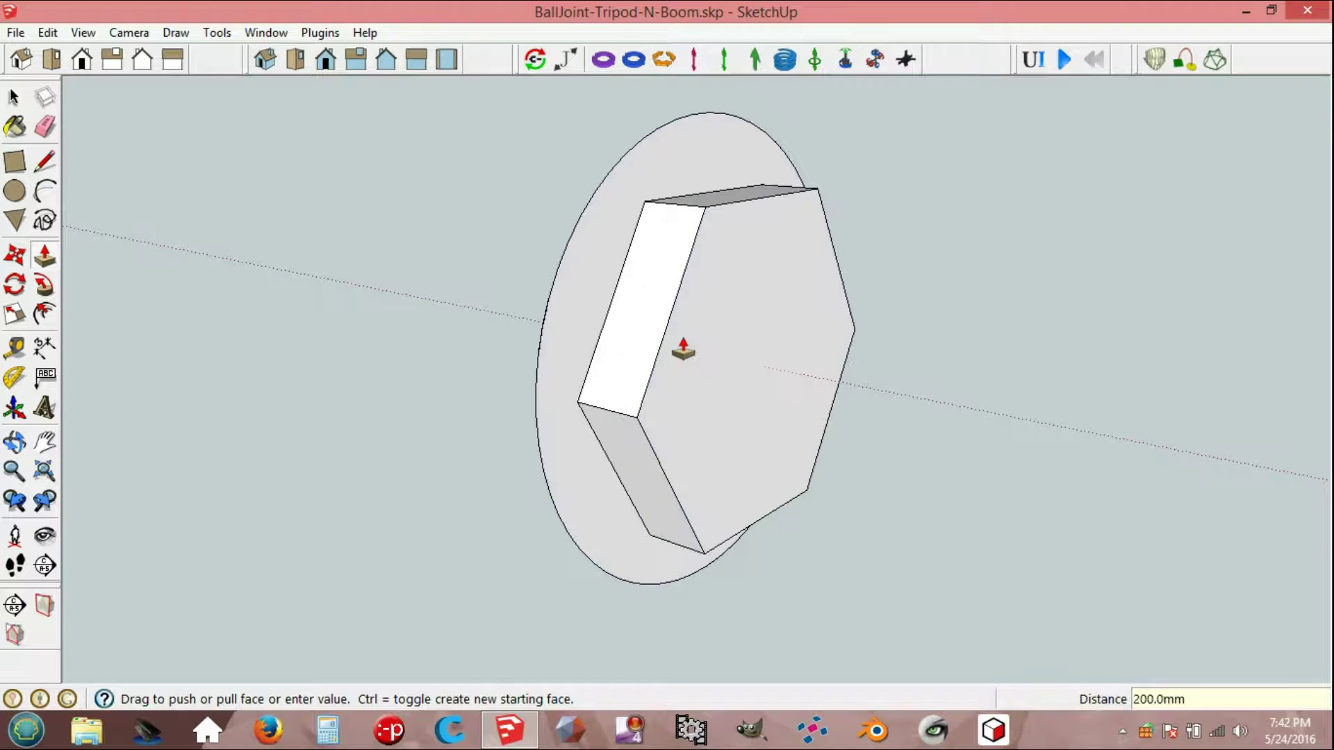
pyautogui.press('space')
pyautogui.moveTo(669, 331)
pyautogui.mouseDown(button='middle')
pyautogui.moveTo(702, 345)
pyautogui.moveTo(840, 342)
pyautogui.moveTo(845, 322)
pyautogui.moveTo(812, 309)
pyautogui.moveTo(786, 363)
pyautogui.moveTo(744, 378)
pyautogui.mouseUp(button='middle')
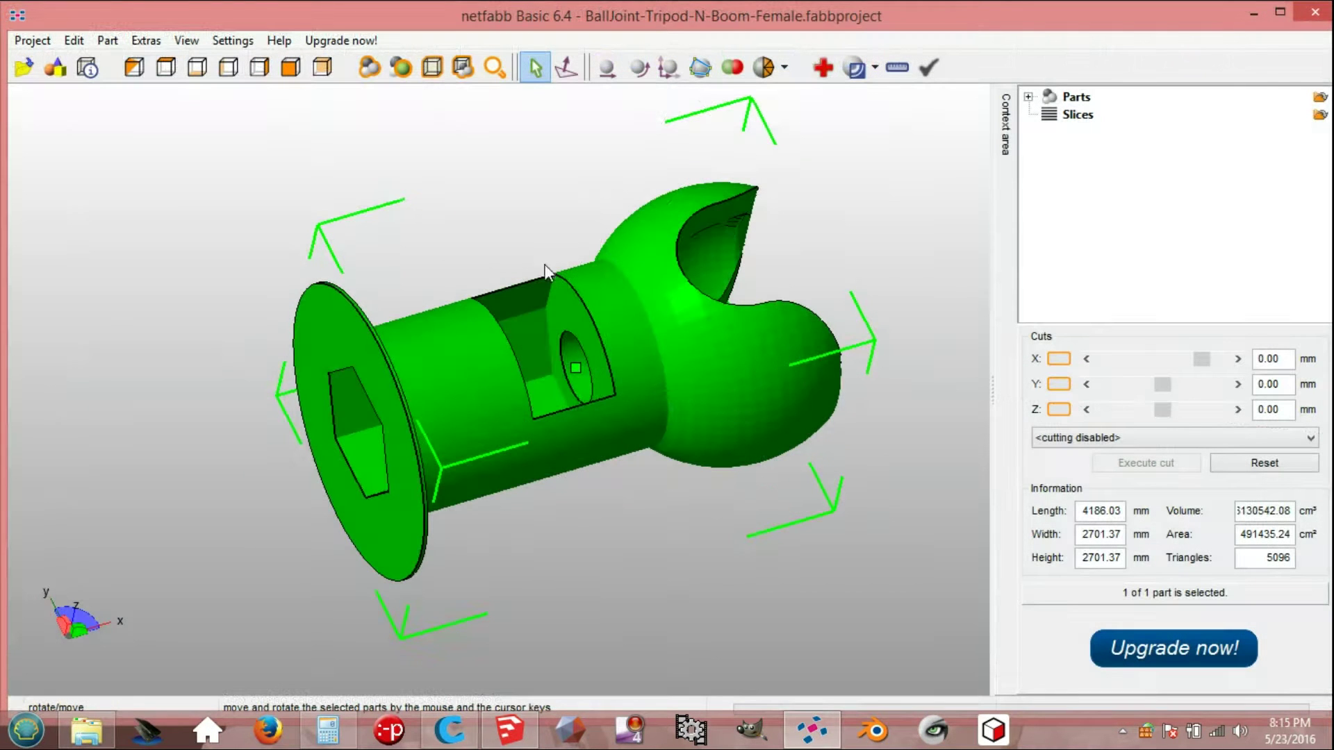
# Step: In netfabb Basic, scale the BallJoint-Tripod-N-Boom-Female part to 1% with the scaling ratio fixed
pyautogui.click(108, 40)
pyautogui.click(198, 271)
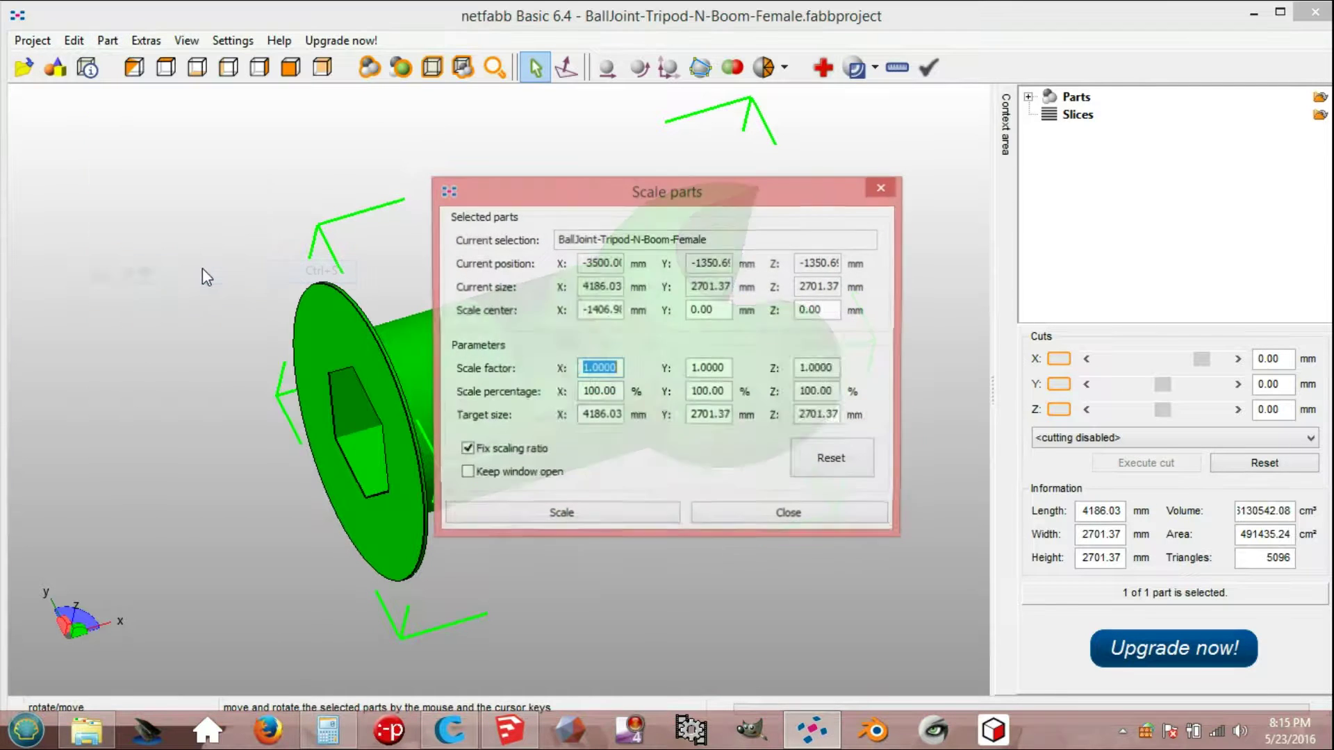
pyautogui.moveTo(621, 393); pyautogui.dragTo(589, 394)
pyautogui.write('1')
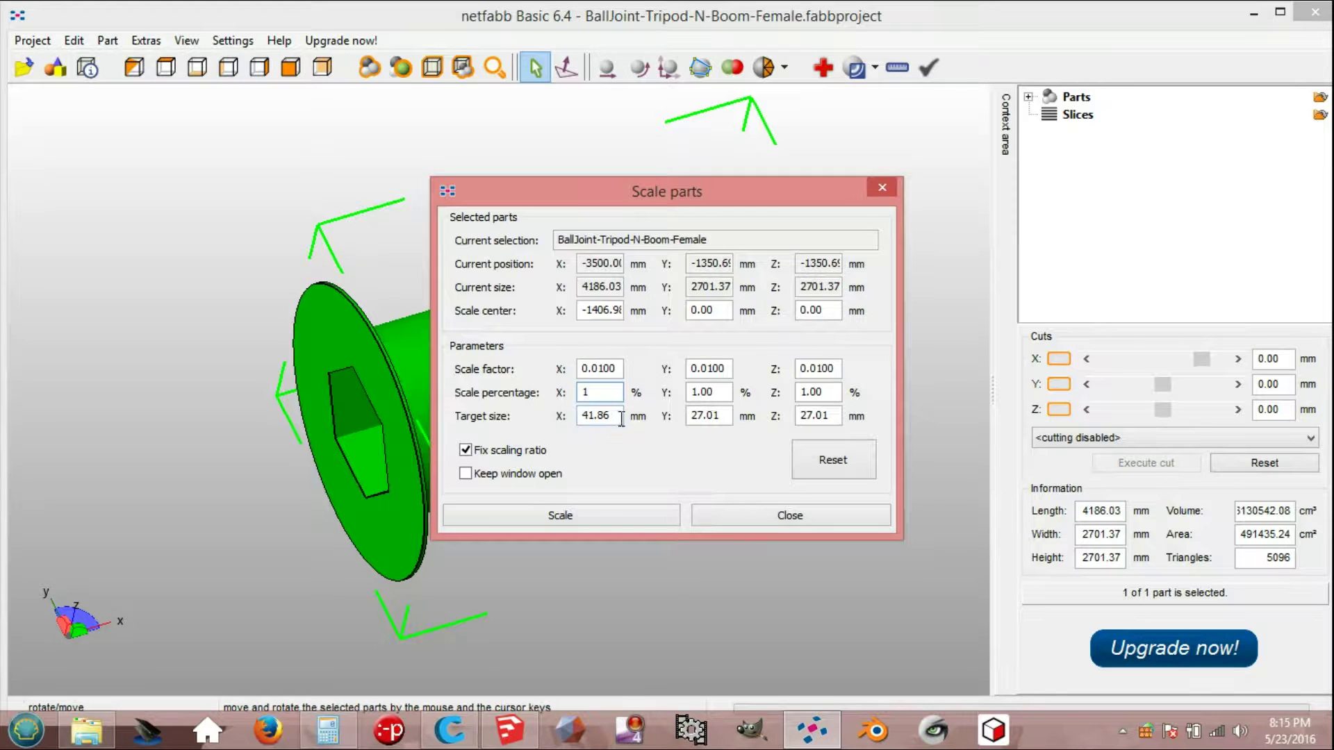
pyautogui.click(604, 507)
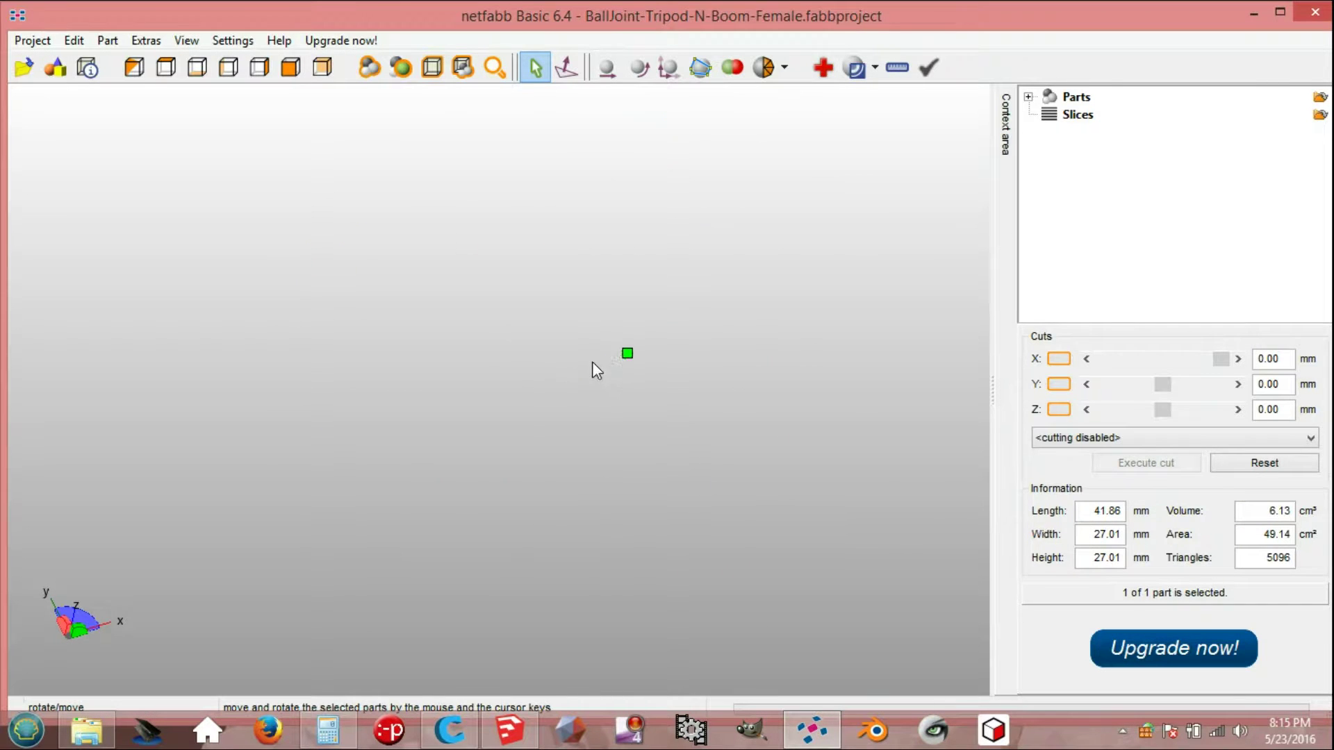